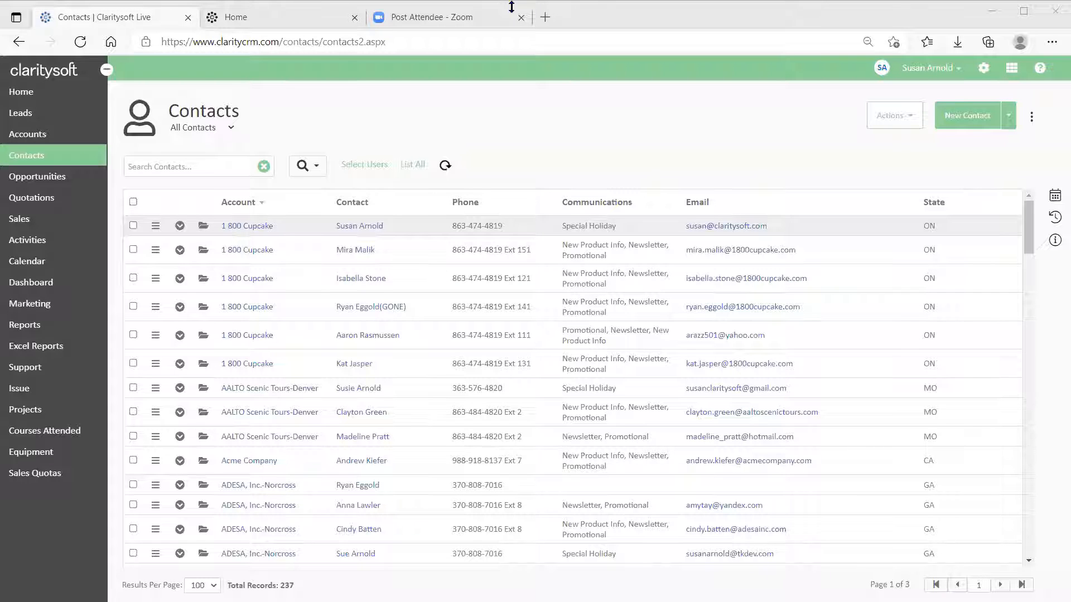
# Close the extra Home help tab to return to the All Contacts list.
pyautogui.click(354, 18)
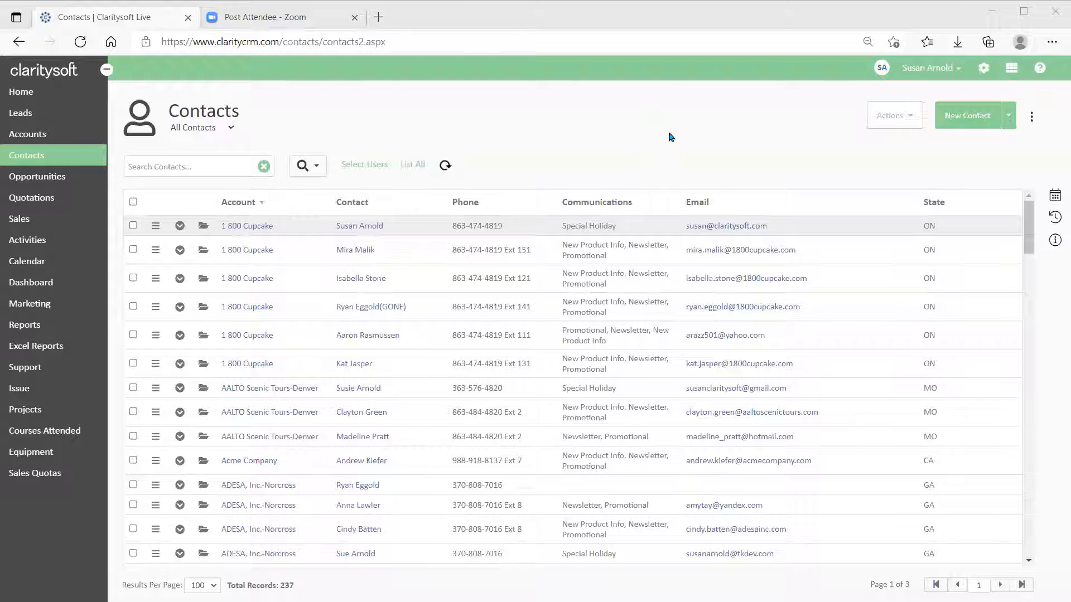
# Search the Knowledge Base for 'gmail ex' and open the CS Live - Gmail Extension article.
pyautogui.click(1041, 70)
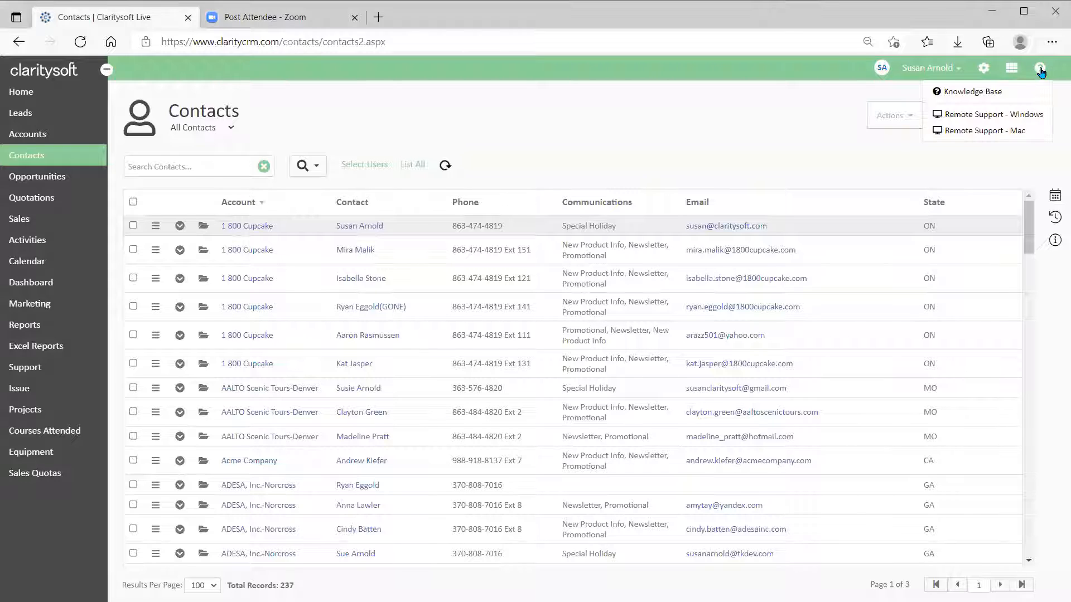
pyautogui.click(957, 94)
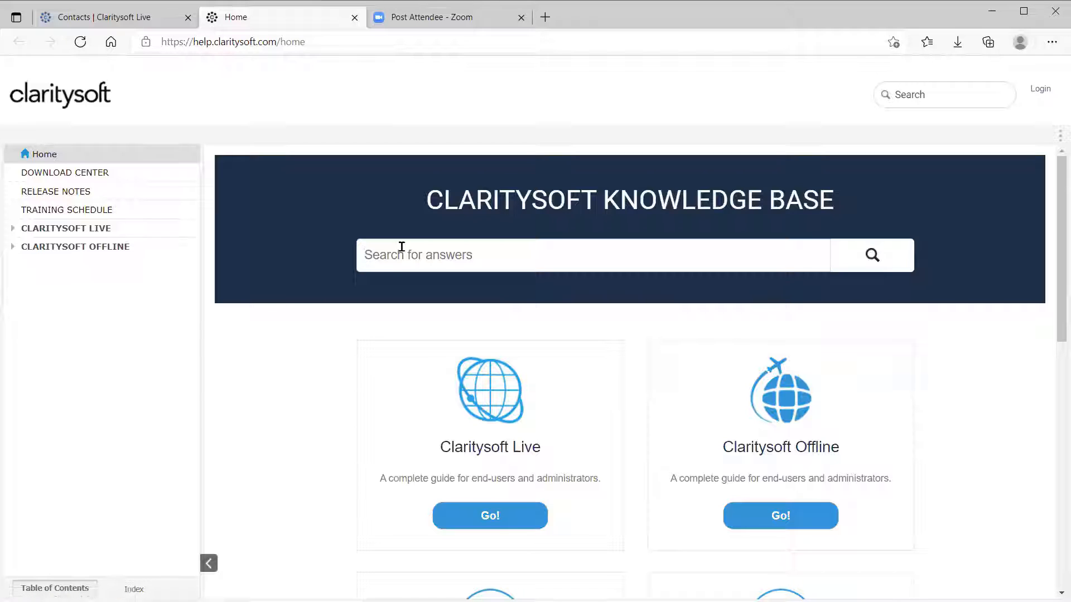
pyautogui.write('gmail exten')
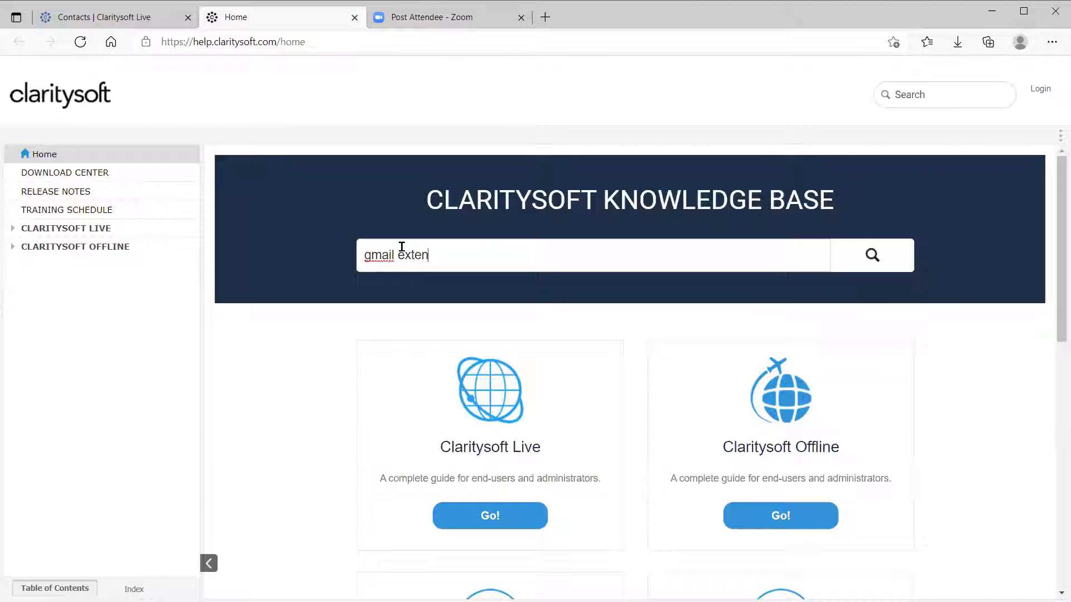
pyautogui.press('Return')
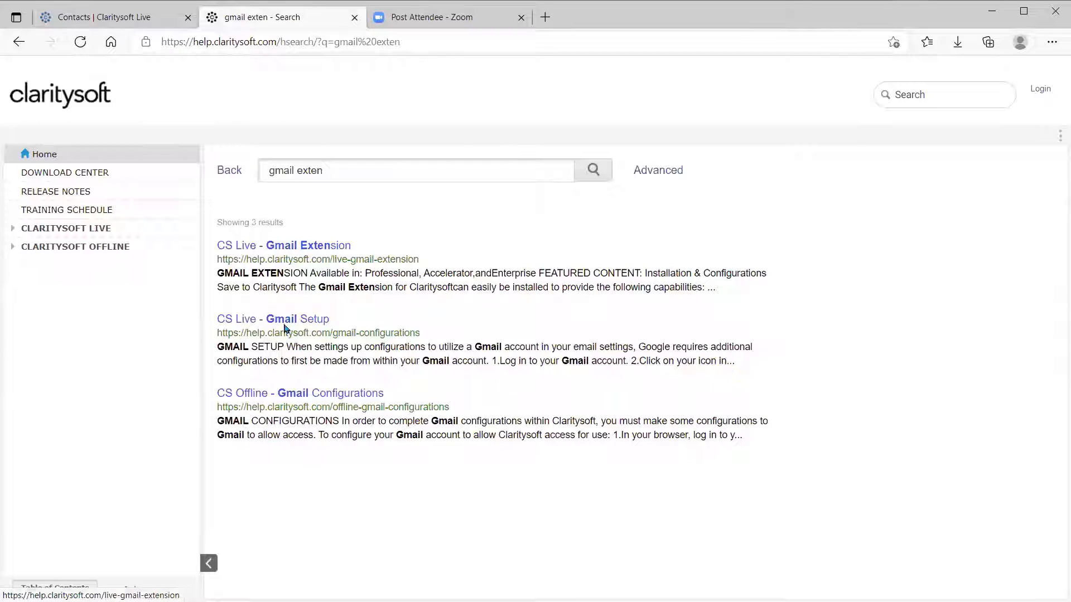
pyautogui.click(295, 252)
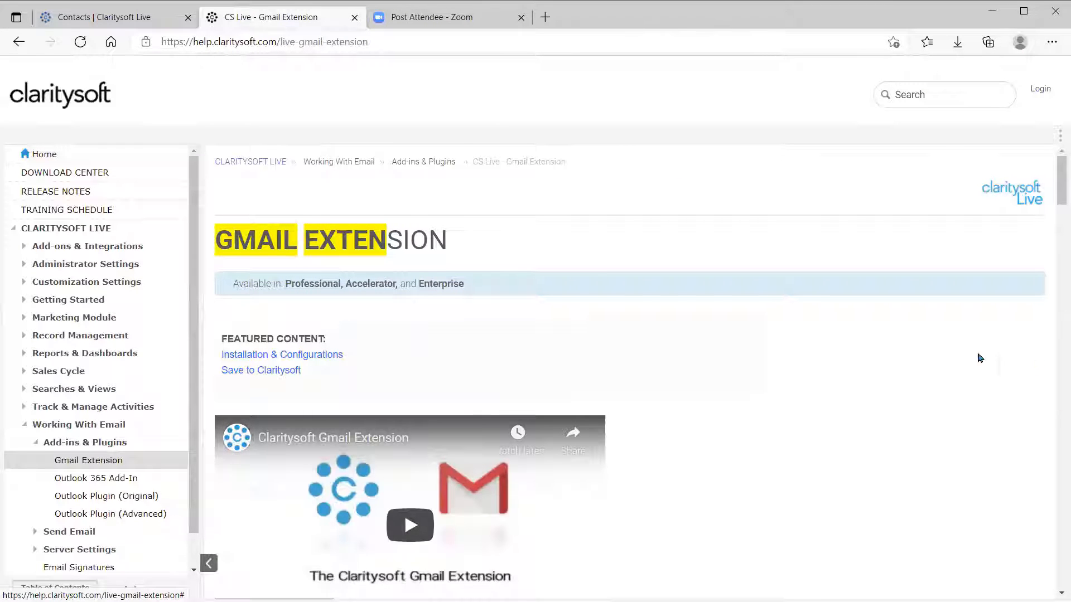
# Scroll through the Gmail Extension article's installation and configuration steps, then back up.
pyautogui.scroll(-3, 807, 414)
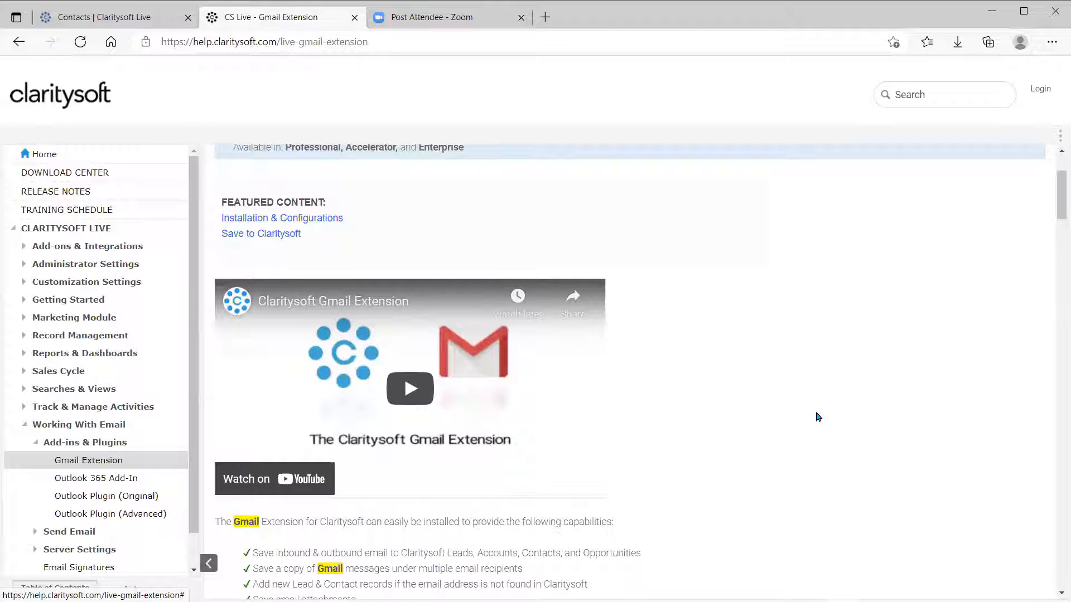
pyautogui.scroll(-3, 818, 418)
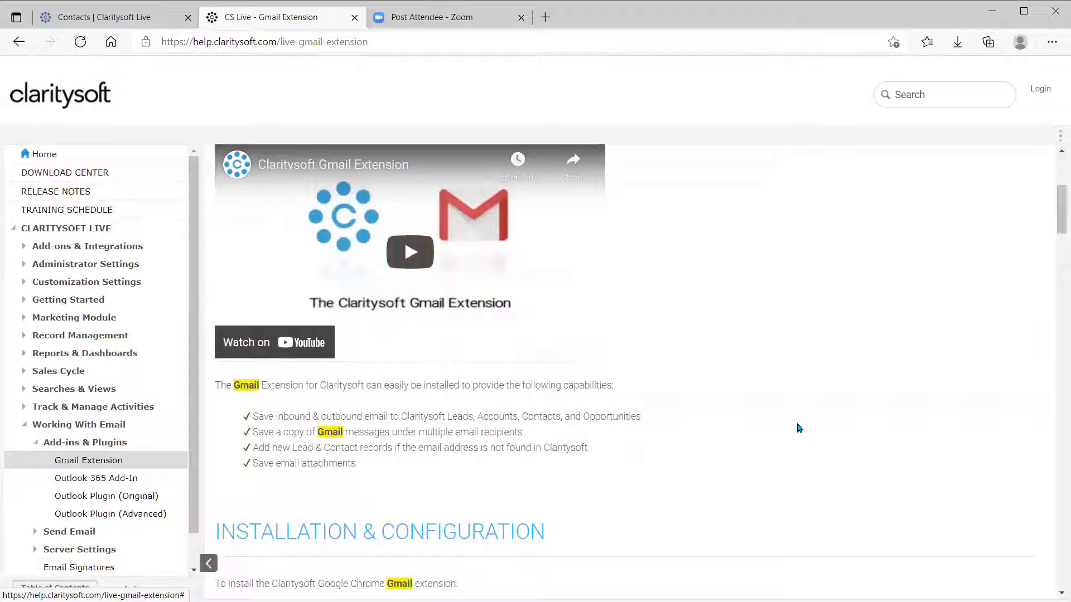
pyautogui.scroll(-2, 306, 446)
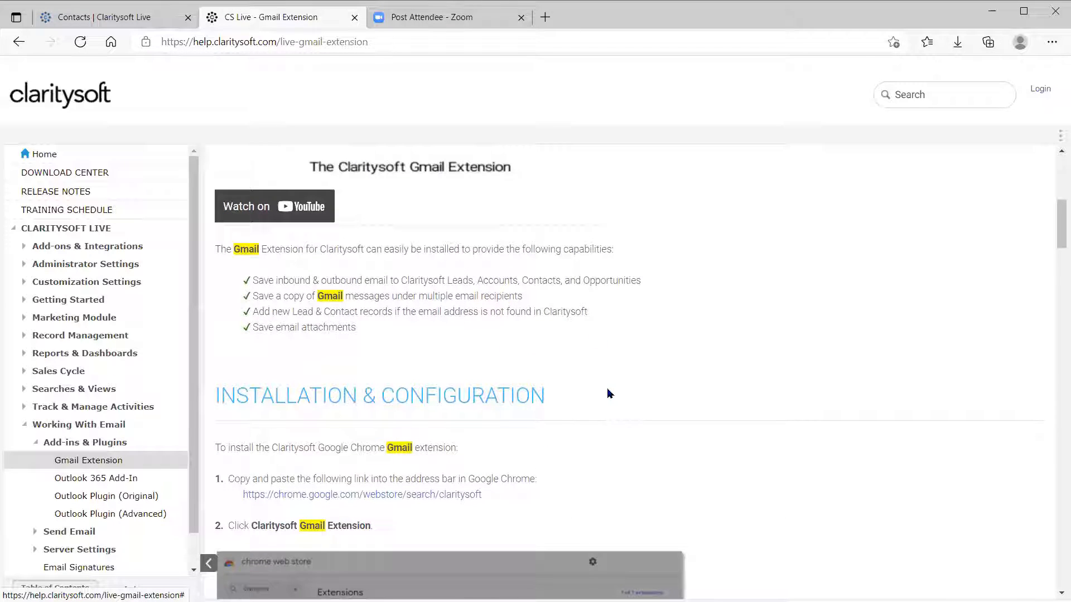
pyautogui.scroll(-2, 608, 390)
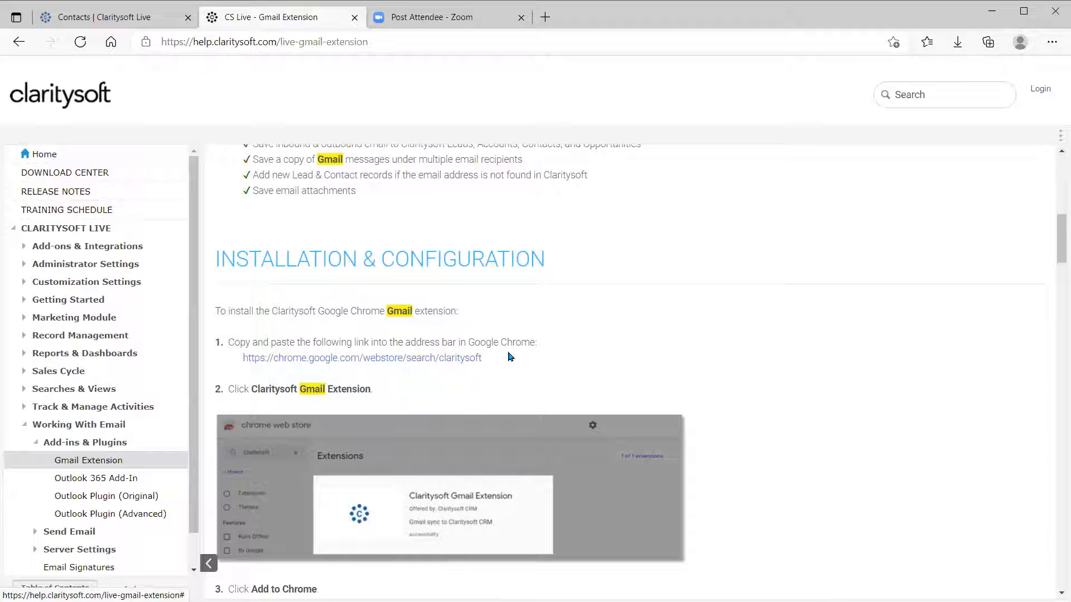
pyautogui.scroll(-3, 669, 391)
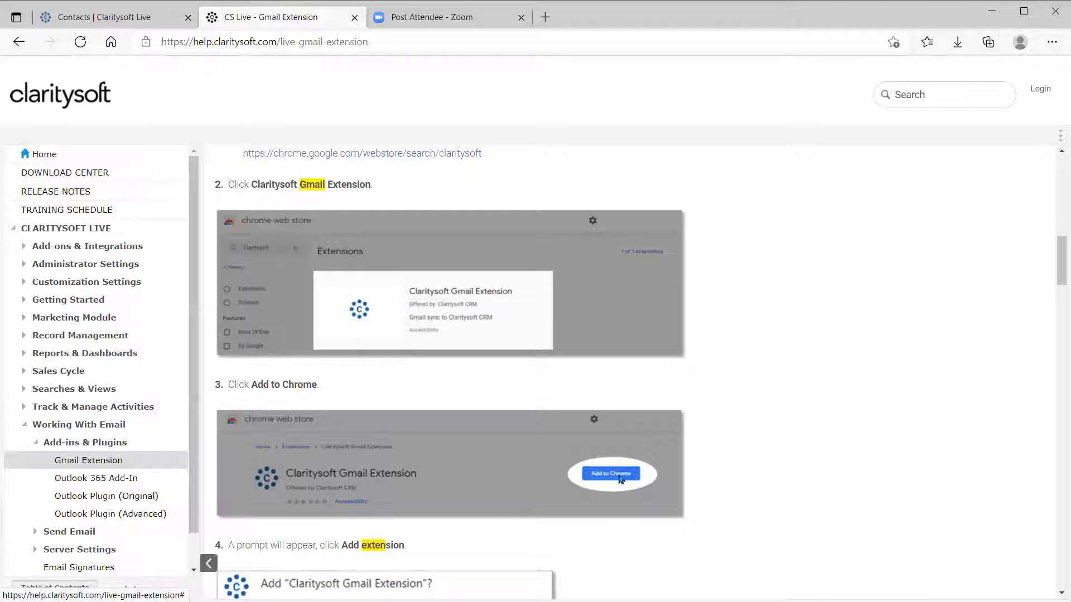
pyautogui.scroll(-3, 784, 407)
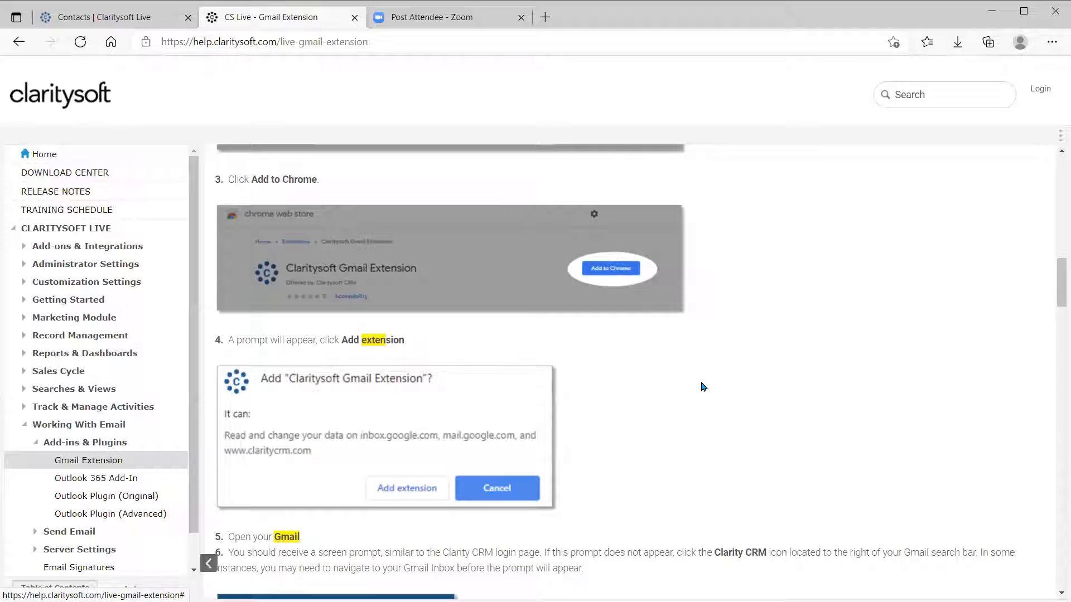
pyautogui.scroll(-3, 702, 386)
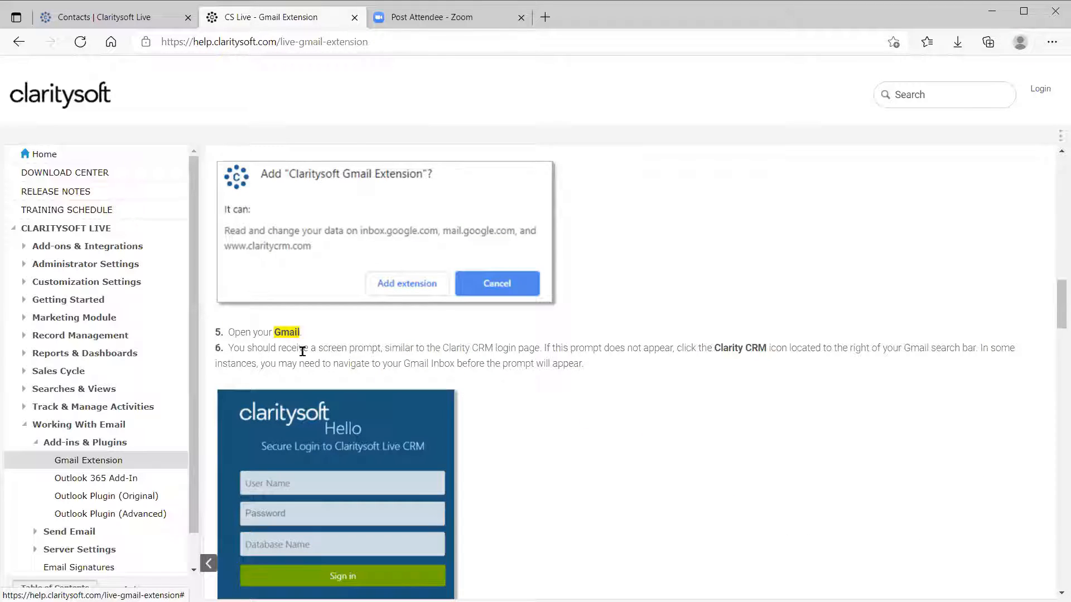
pyautogui.scroll(-1, 574, 471)
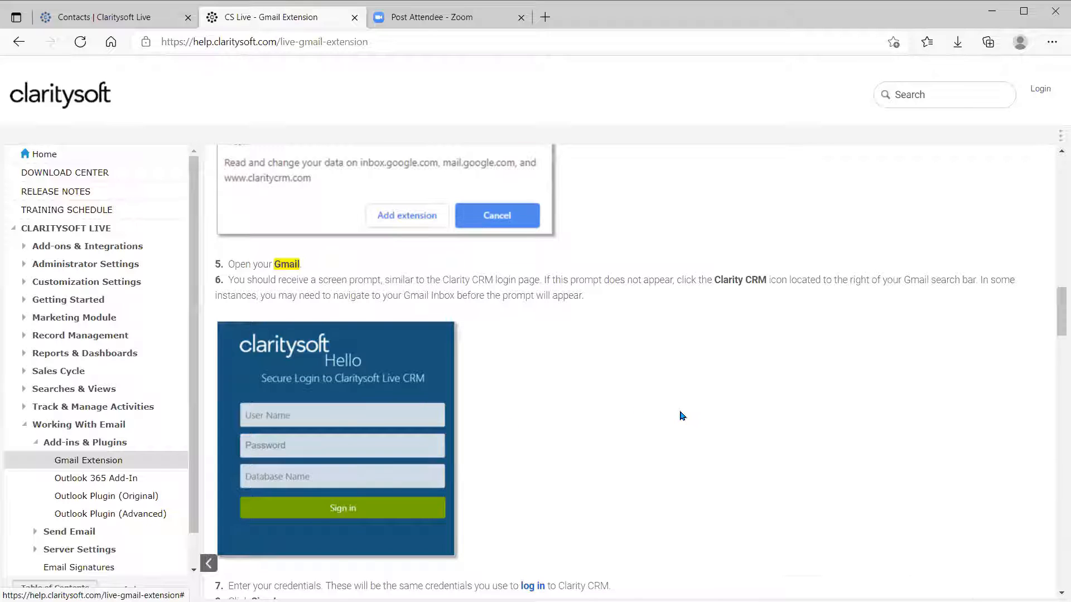
pyautogui.scroll(-7, 681, 416)
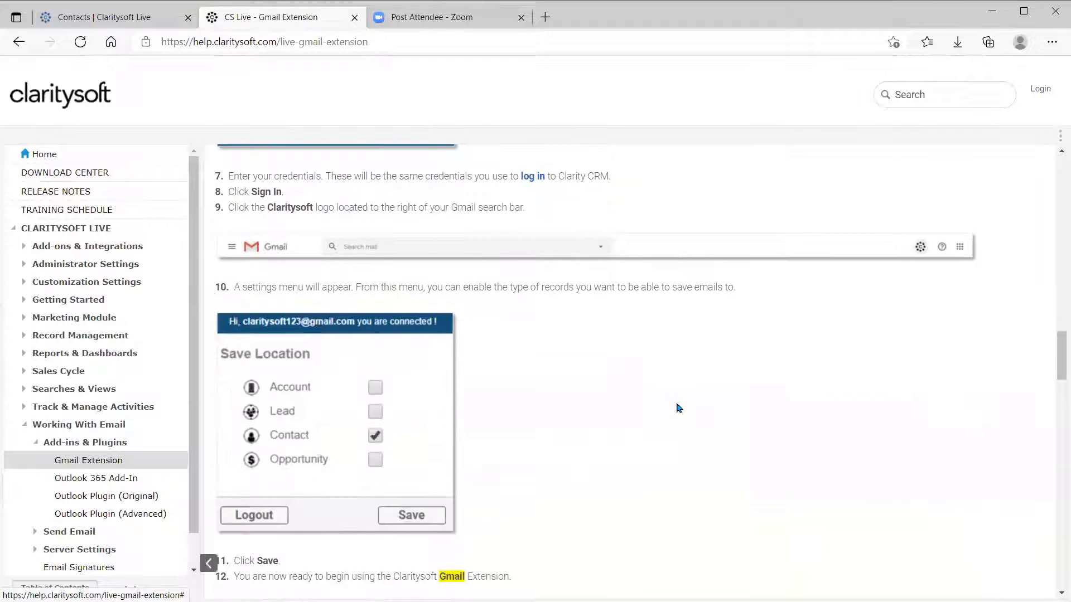
pyautogui.scroll(-7, 679, 409)
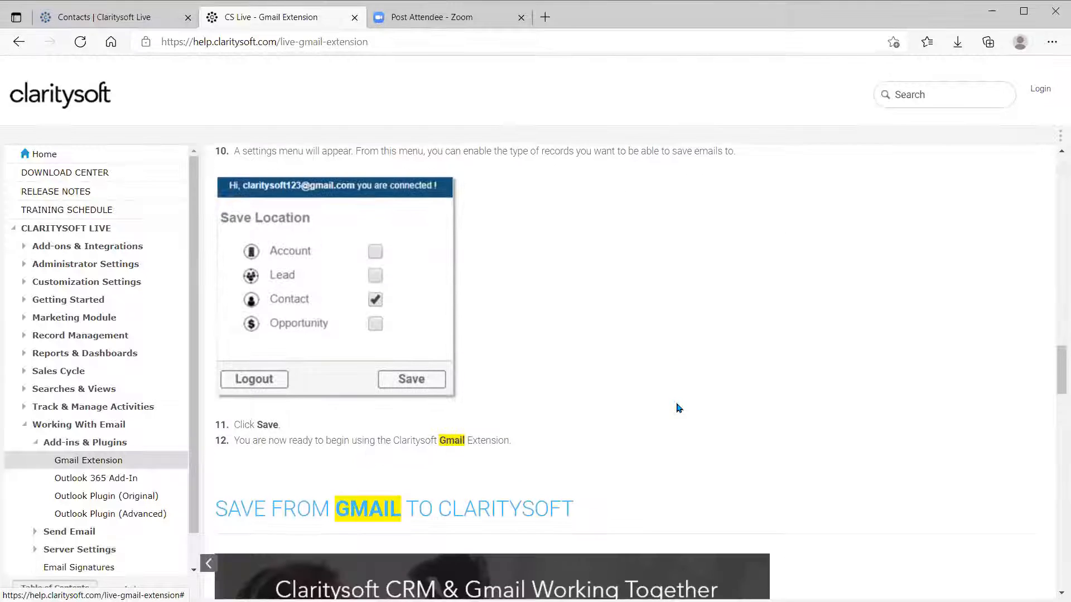
pyautogui.scroll(-2, 691, 410)
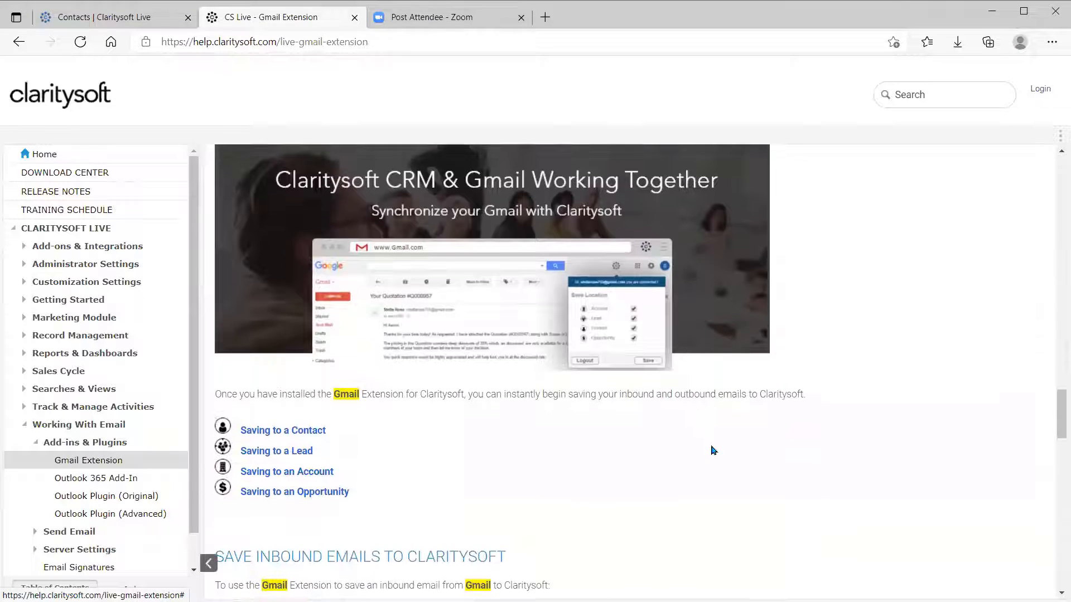
pyautogui.scroll(2, 763, 444)
pyautogui.scroll(20, 764, 445)
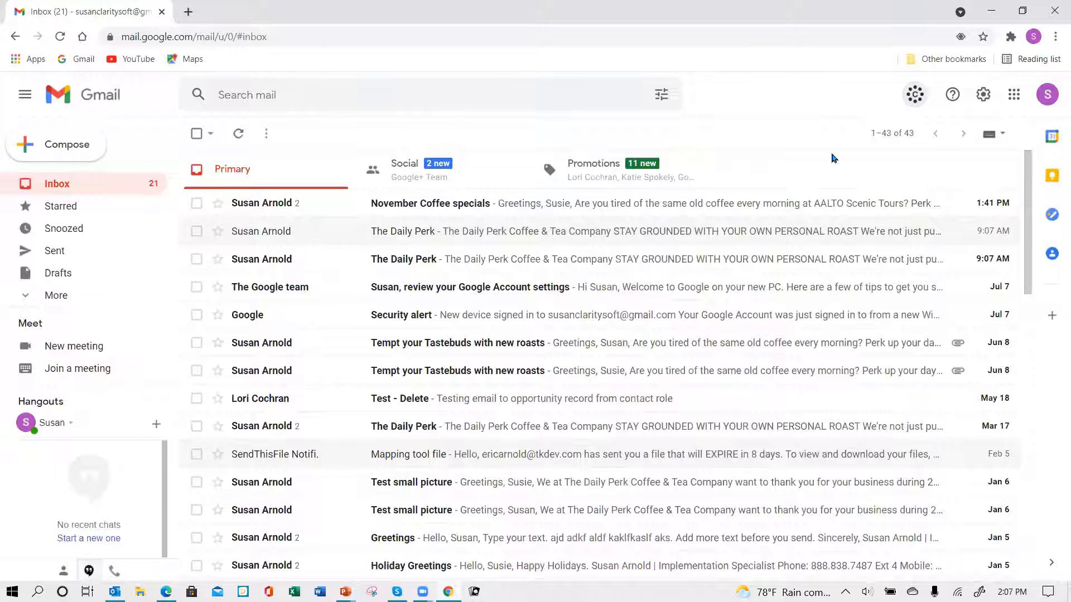
# Review the extension's four checked save locations, then log out of Claritysoft.
pyautogui.click(915, 96)
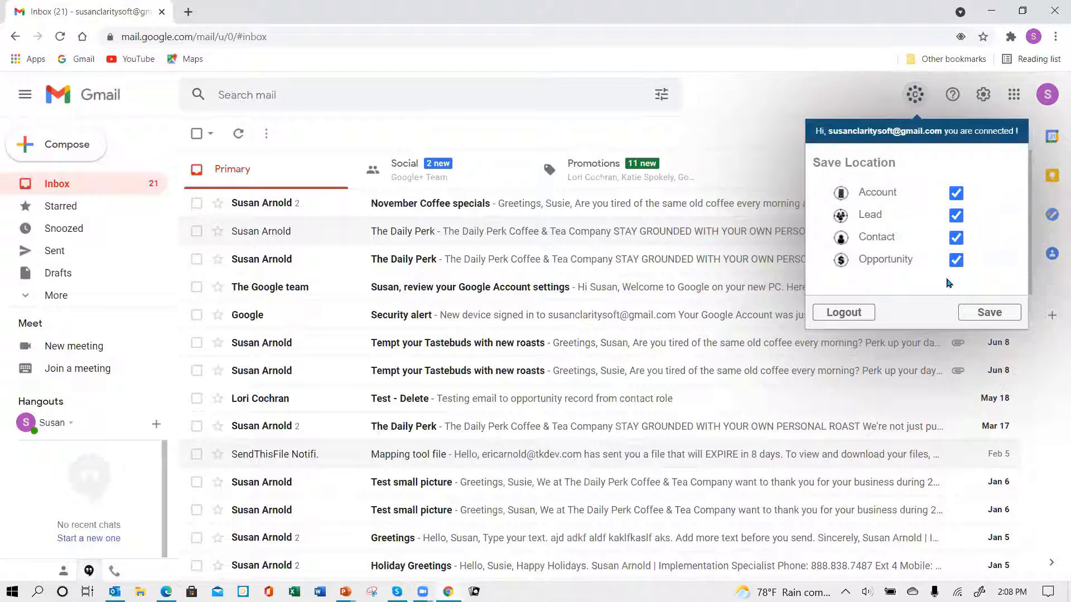
pyautogui.click(848, 315)
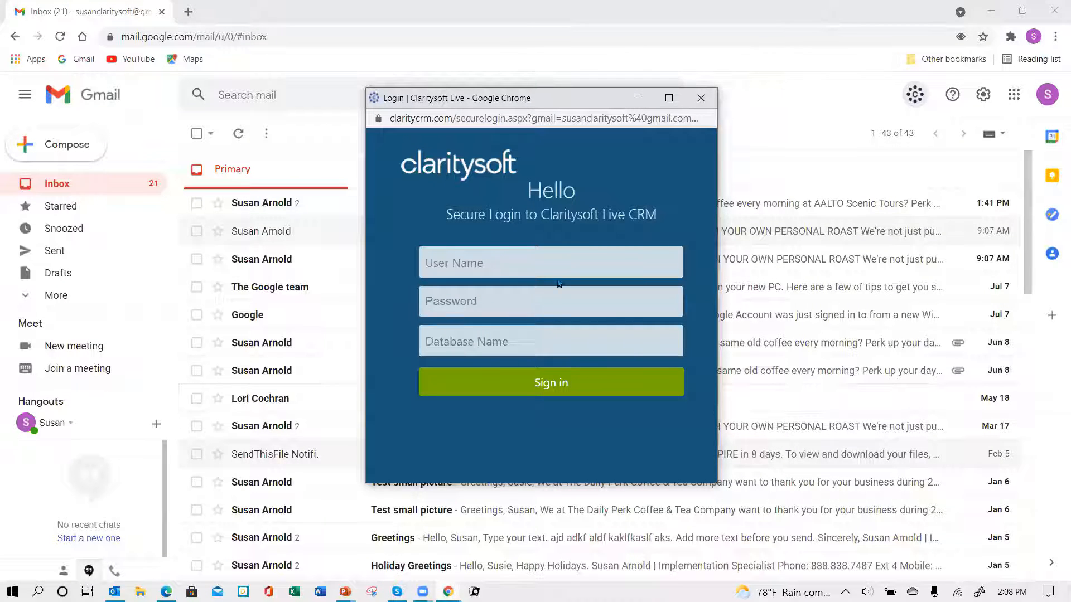
# Sign the Claritysoft extension back in to the csdemo4 database with the user name and password.
pyautogui.click(455, 263)
pyautogui.write('susan')
pyautogui.press('Tab')
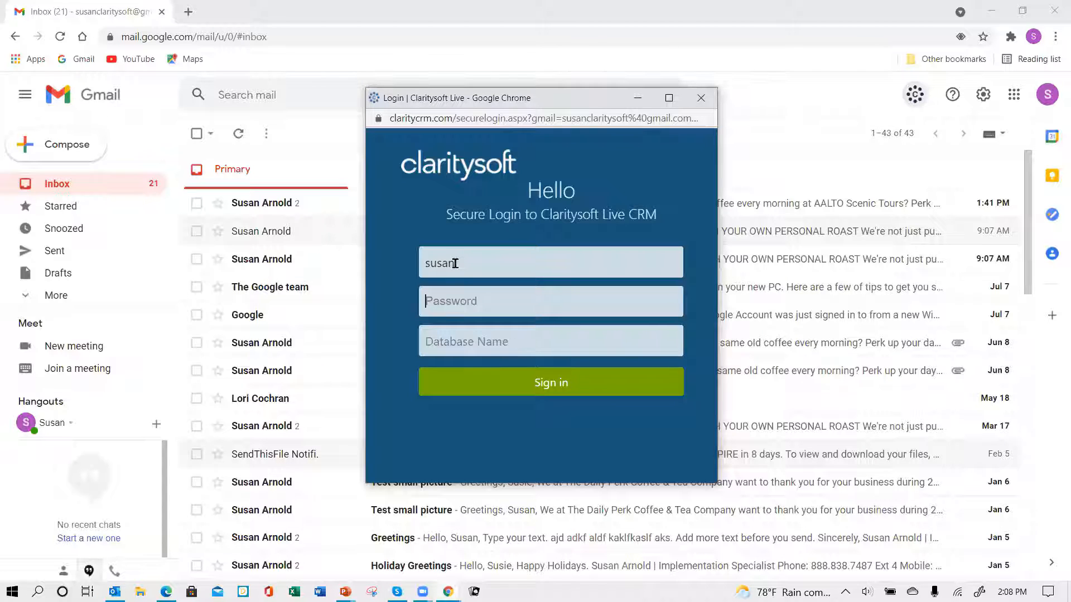
pyautogui.write('abc')
pyautogui.write('csde')
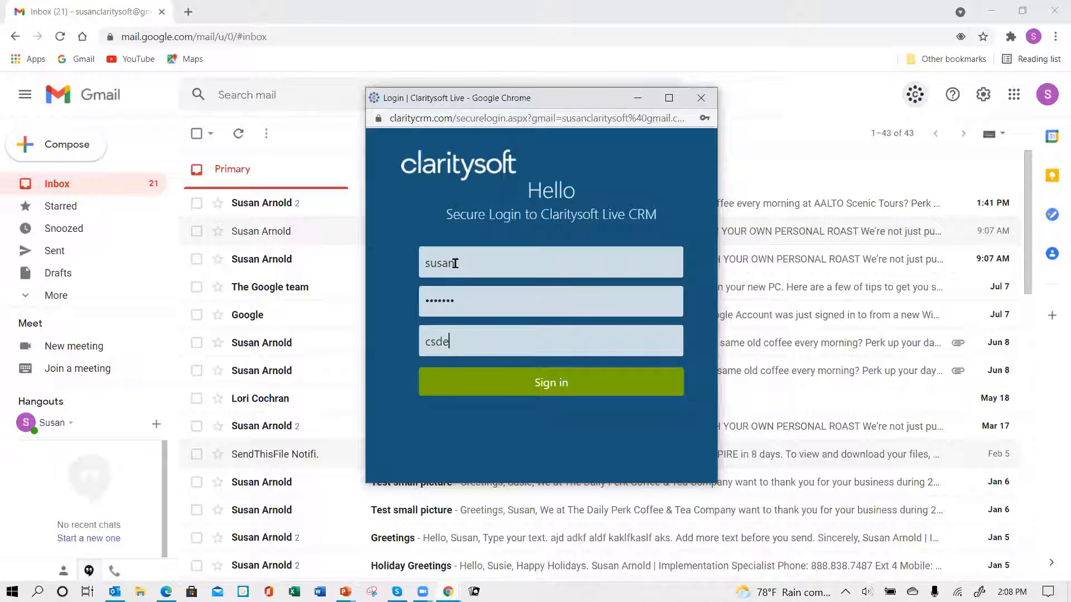
pyautogui.write('mo4')
pyautogui.click(561, 382)
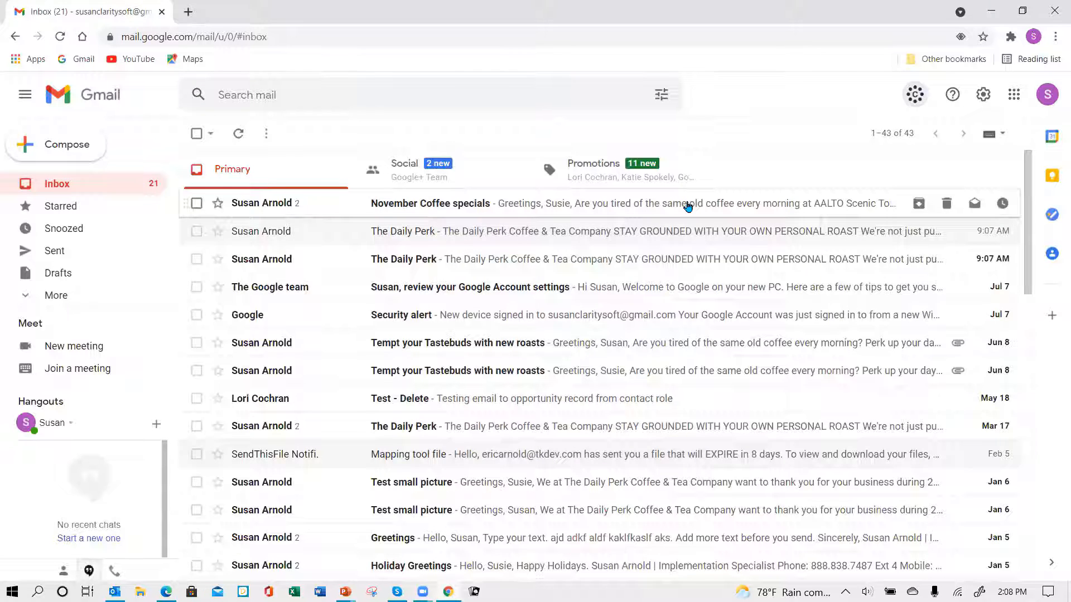
# Save the Account, Lead, Contact and Opportunity save locations, then open the November Coffee specials email.
pyautogui.click(914, 97)
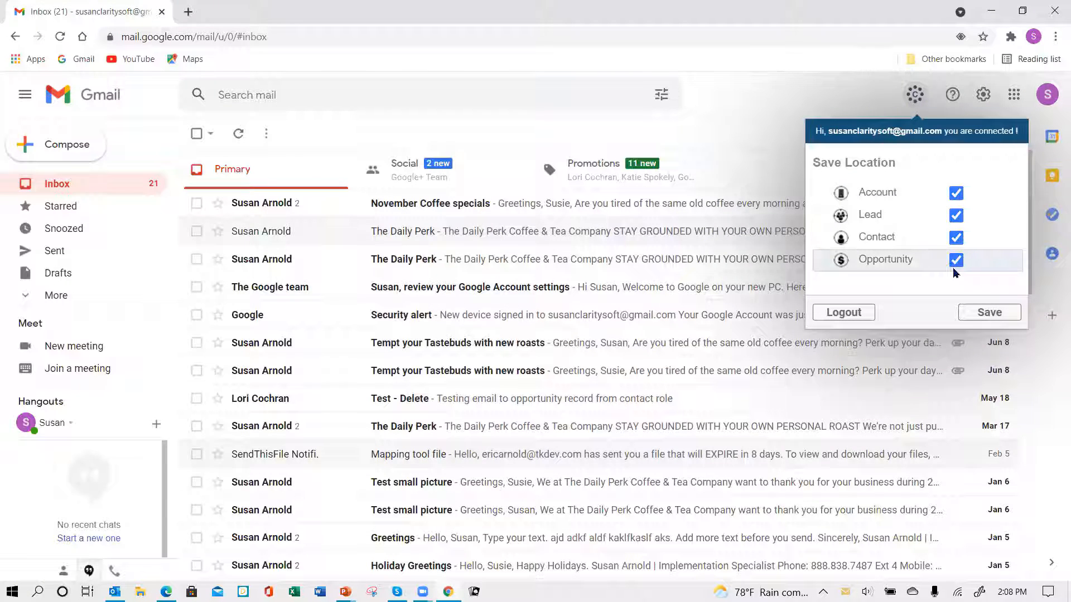
pyautogui.click(996, 319)
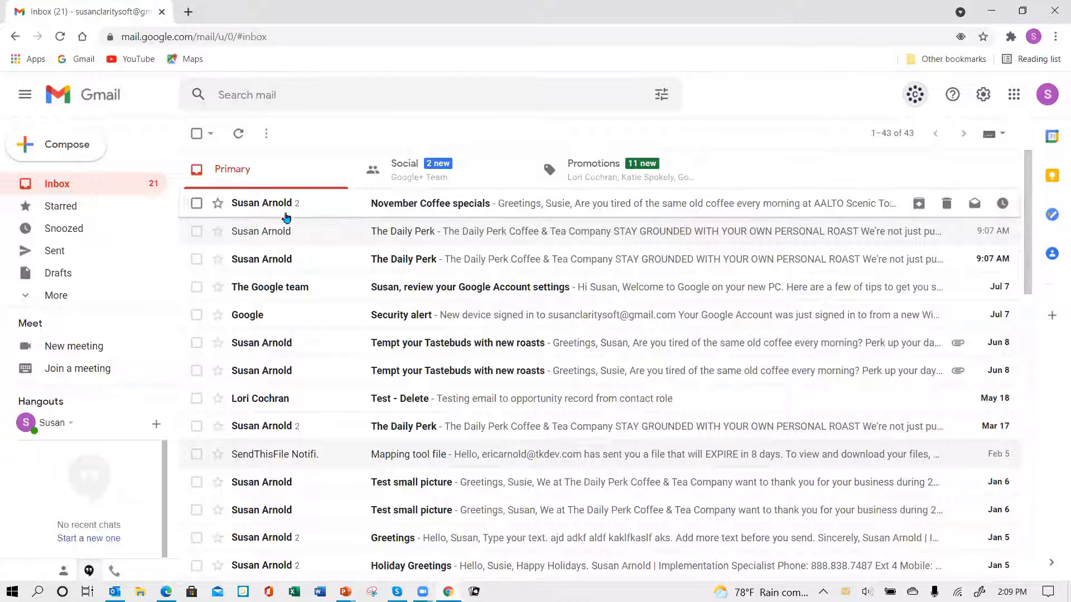
pyautogui.moveTo(274, 207)
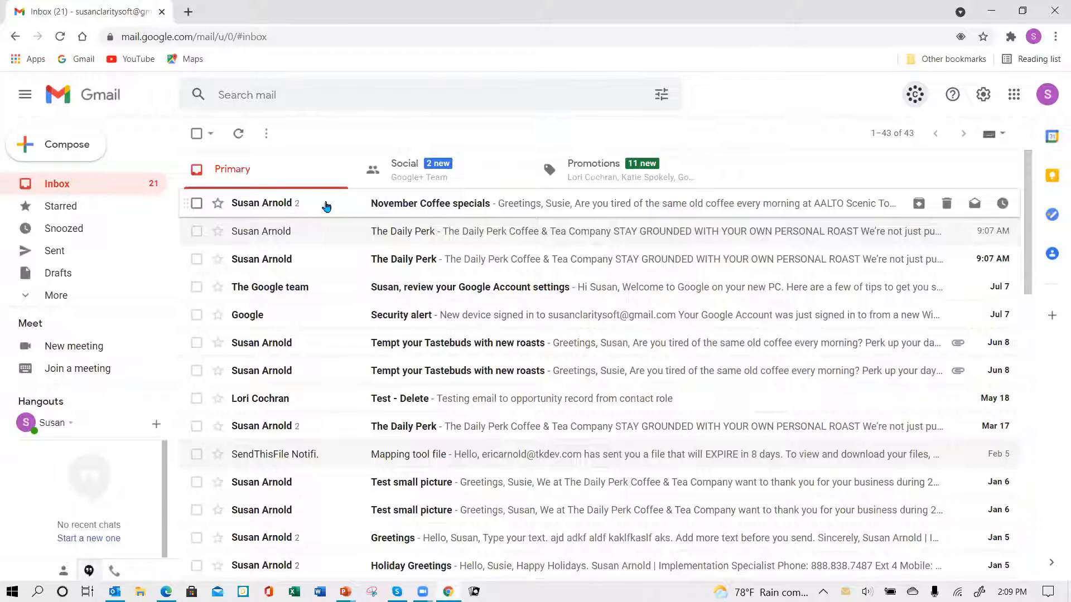
pyautogui.click(197, 204)
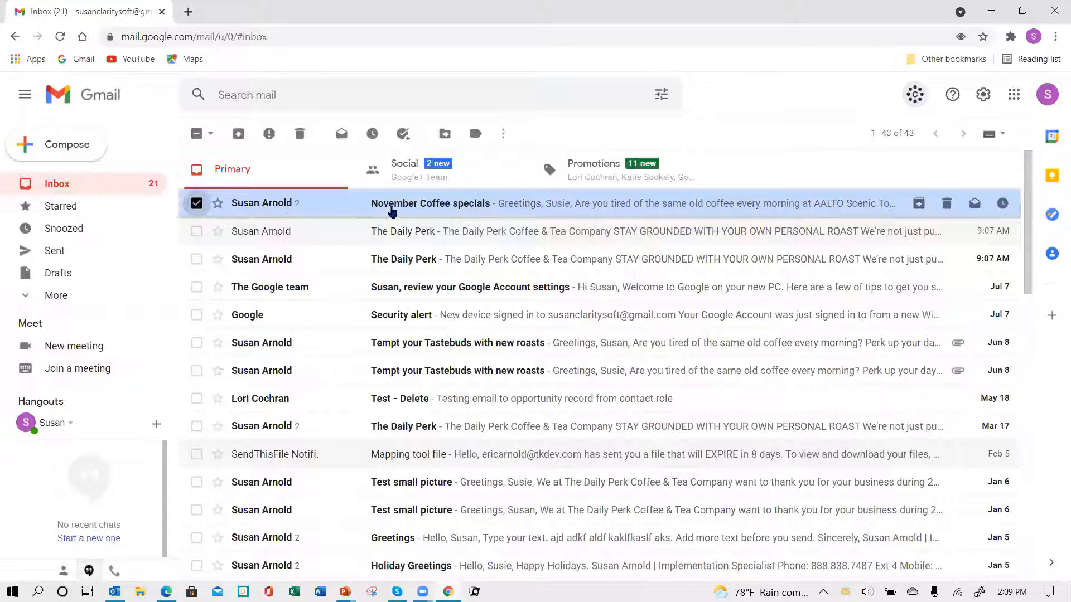
pyautogui.click(421, 207)
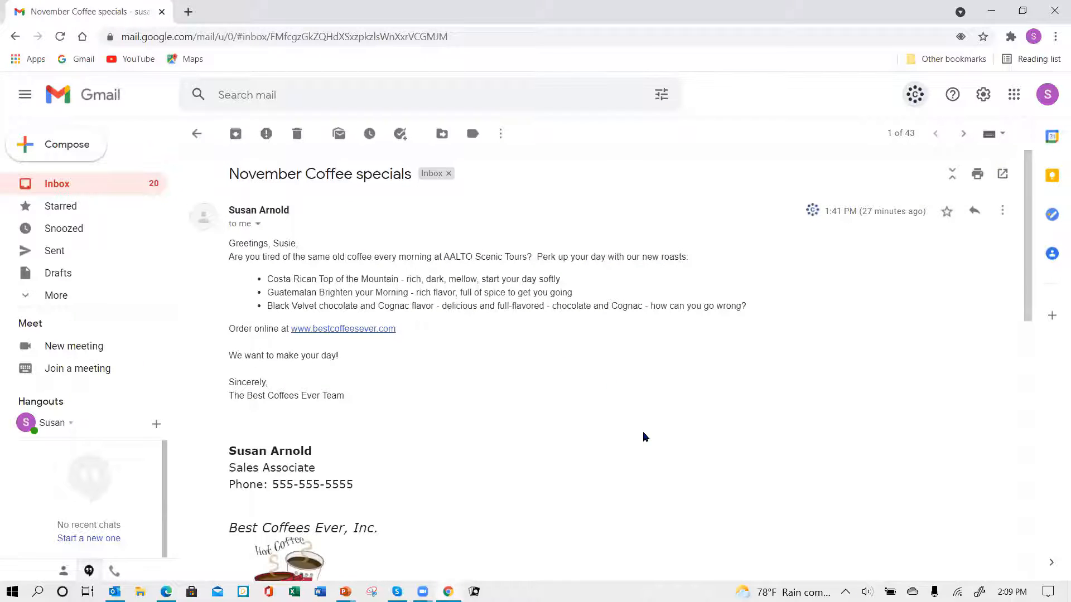
# Scroll the November Coffee specials thread and bring up the Save to Claritysoft destination choices.
pyautogui.scroll(-5, 641, 434)
pyautogui.scroll(-5, 636, 429)
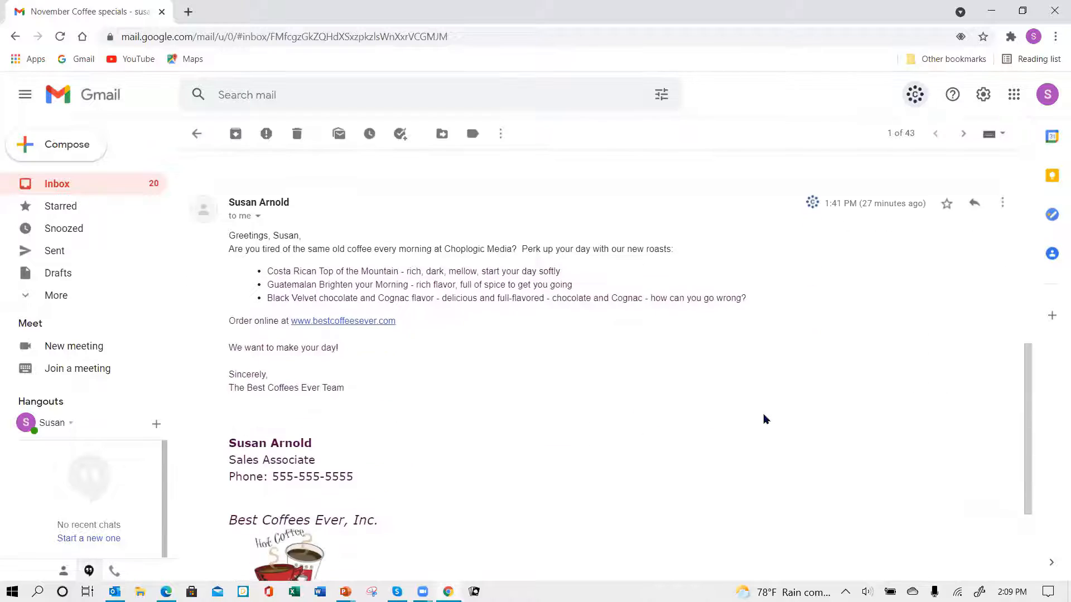
pyautogui.scroll(-2, 750, 414)
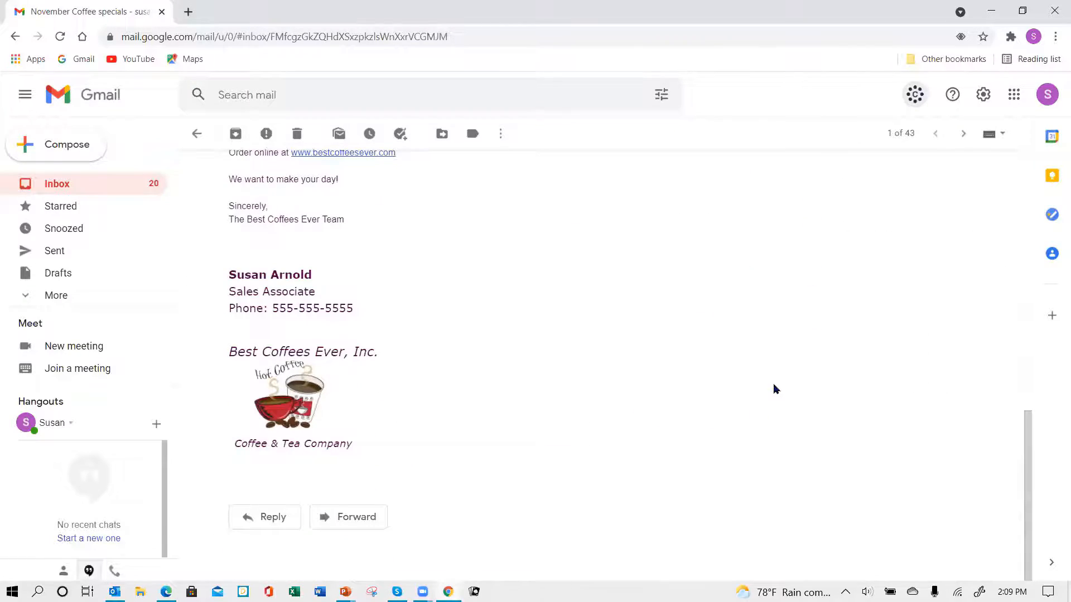
pyautogui.scroll(10, 773, 388)
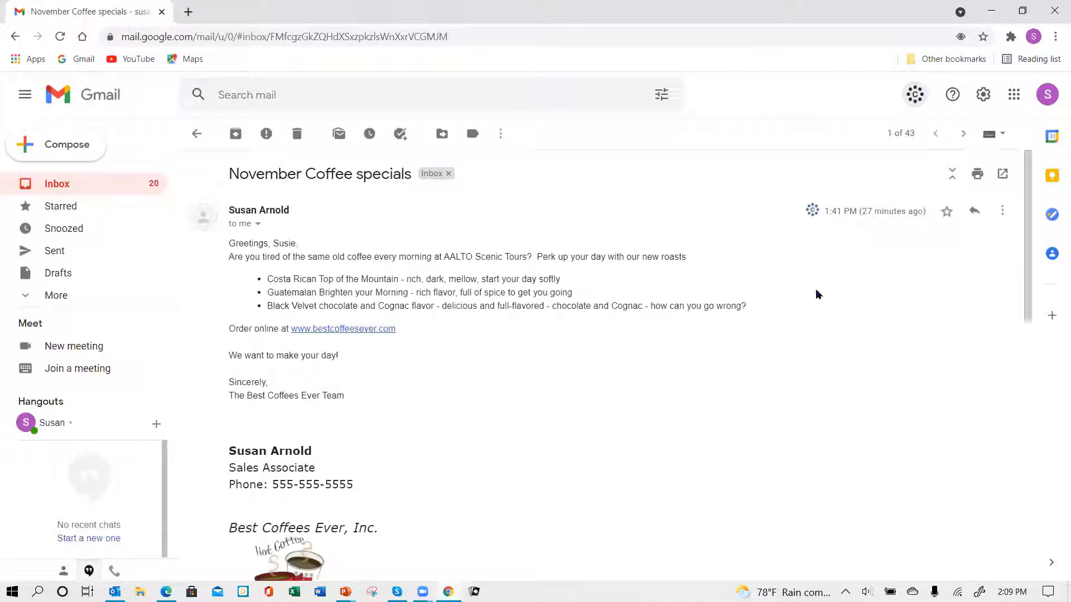
pyautogui.click(811, 212)
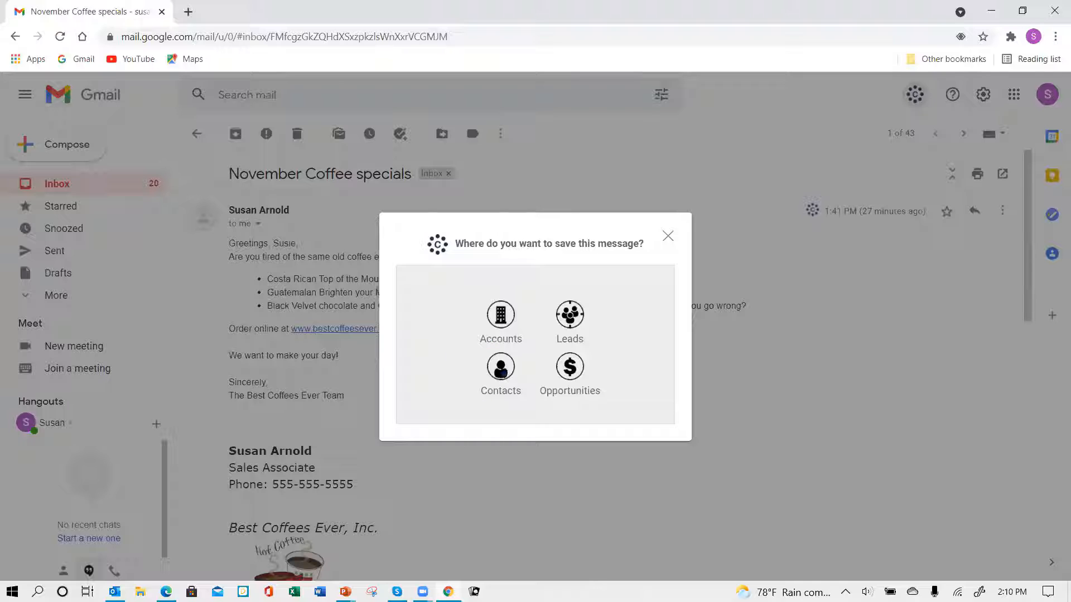
# Choose Contacts as the save destination and browse the auto-detected contact list.
pyautogui.click(501, 372)
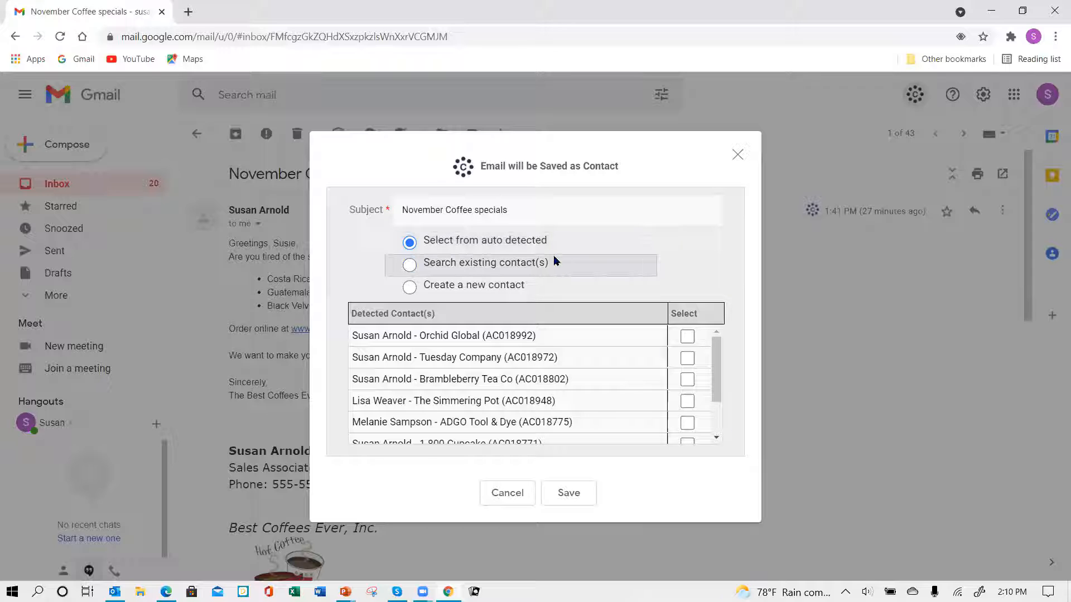
pyautogui.click(481, 345)
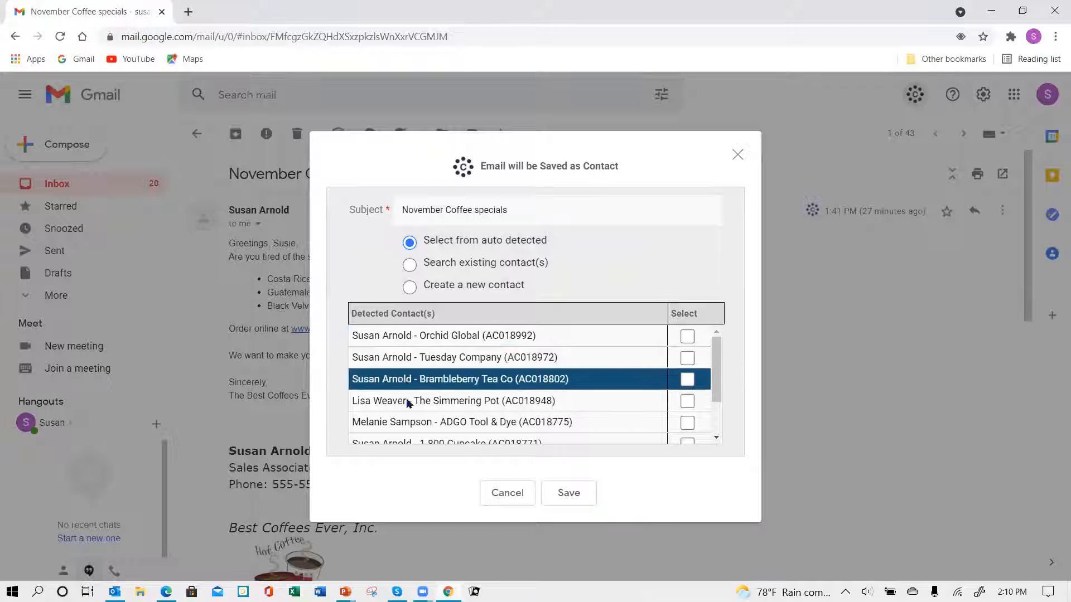
pyautogui.scroll(-3, 642, 371)
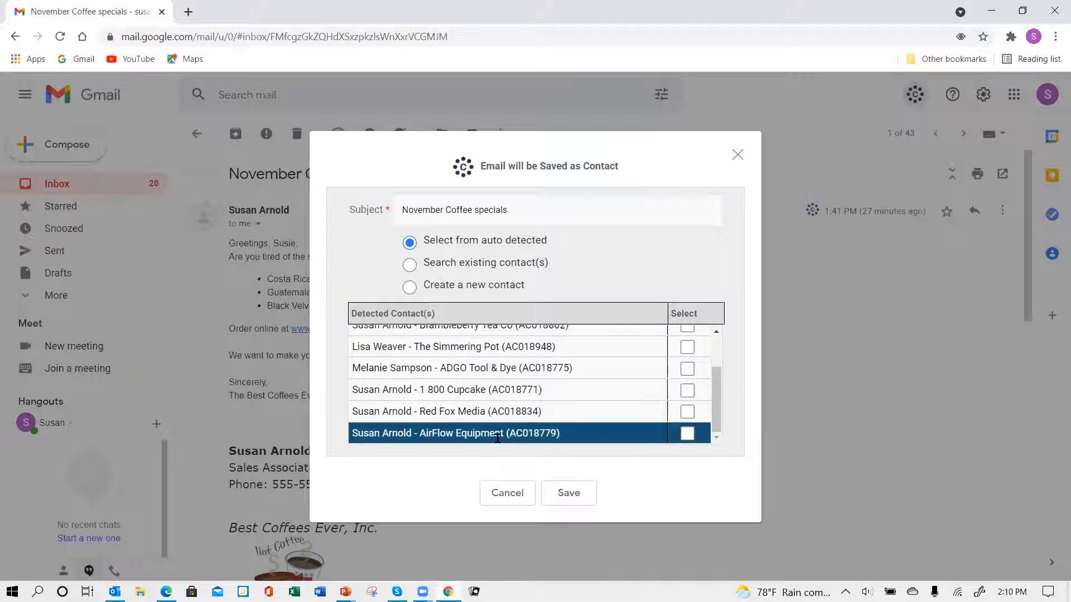
pyautogui.scroll(2, 596, 364)
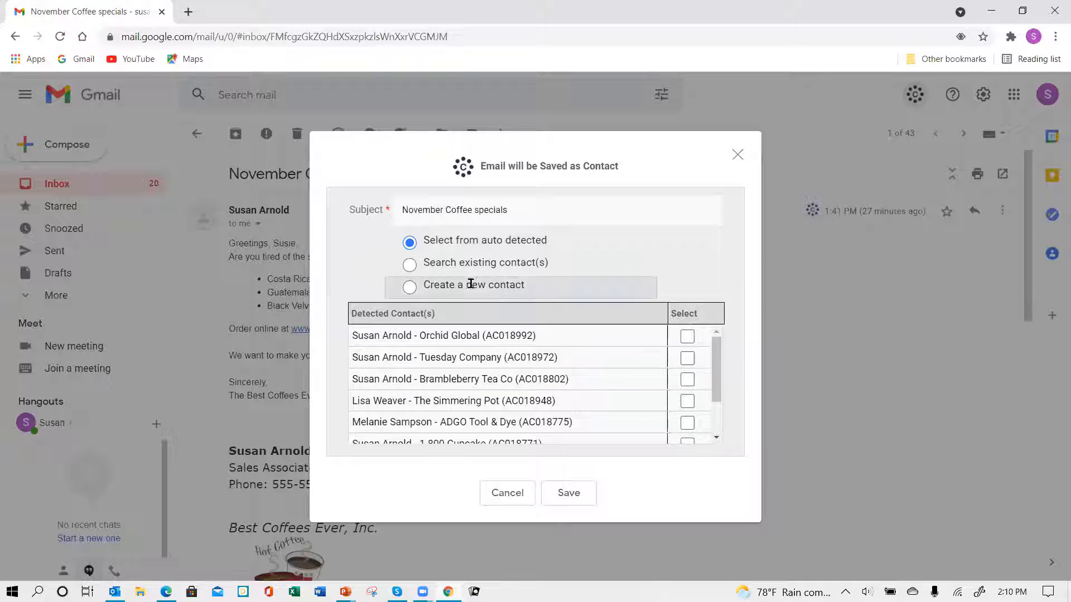
# Try searching existing contacts by several names, clearing each search.
pyautogui.click(410, 266)
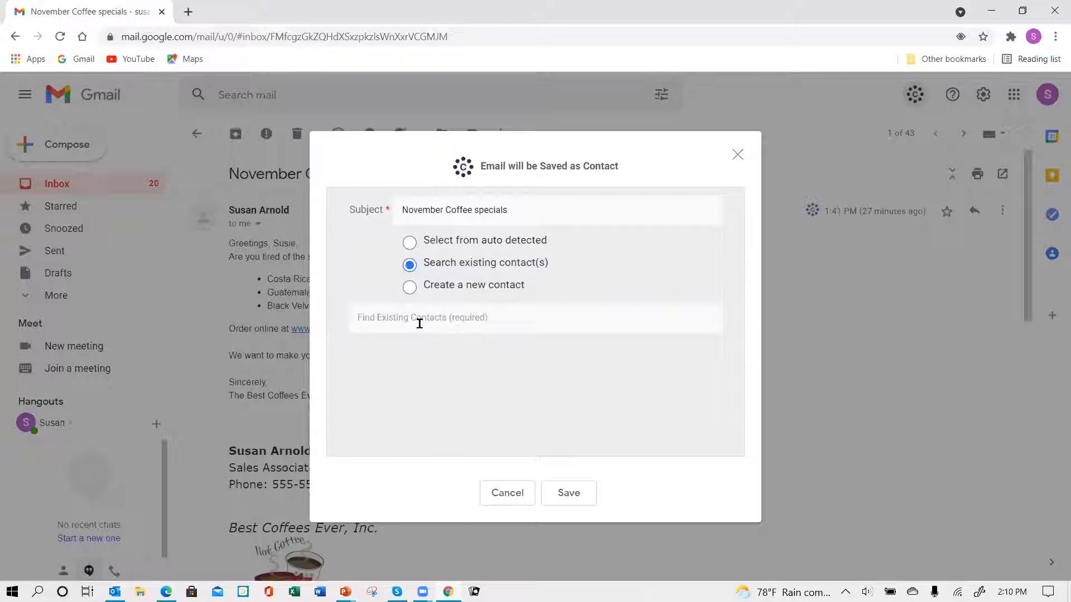
pyautogui.click(486, 319)
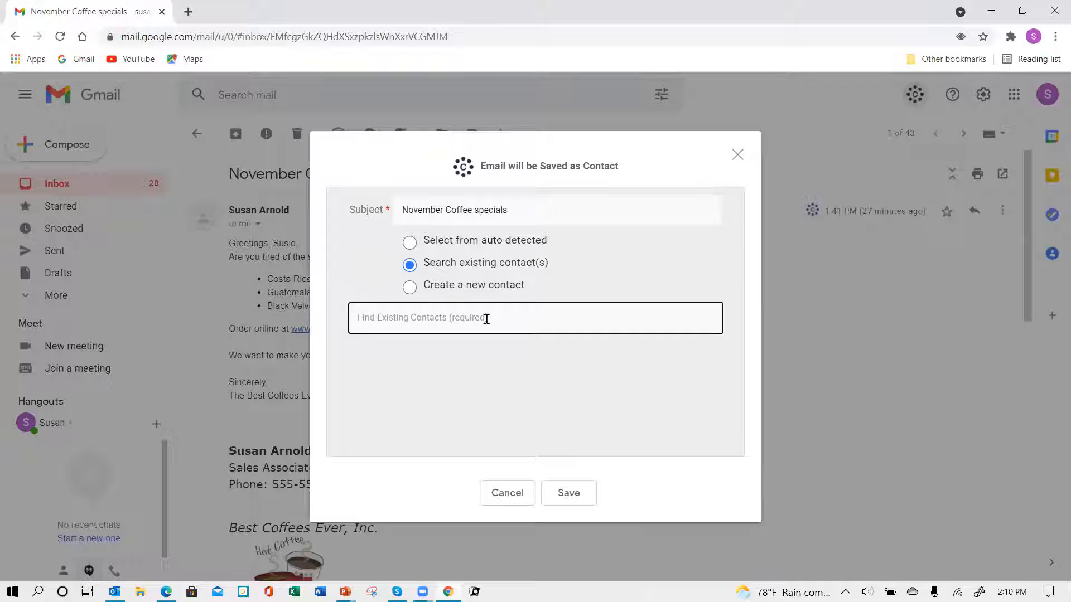
pyautogui.write('a')
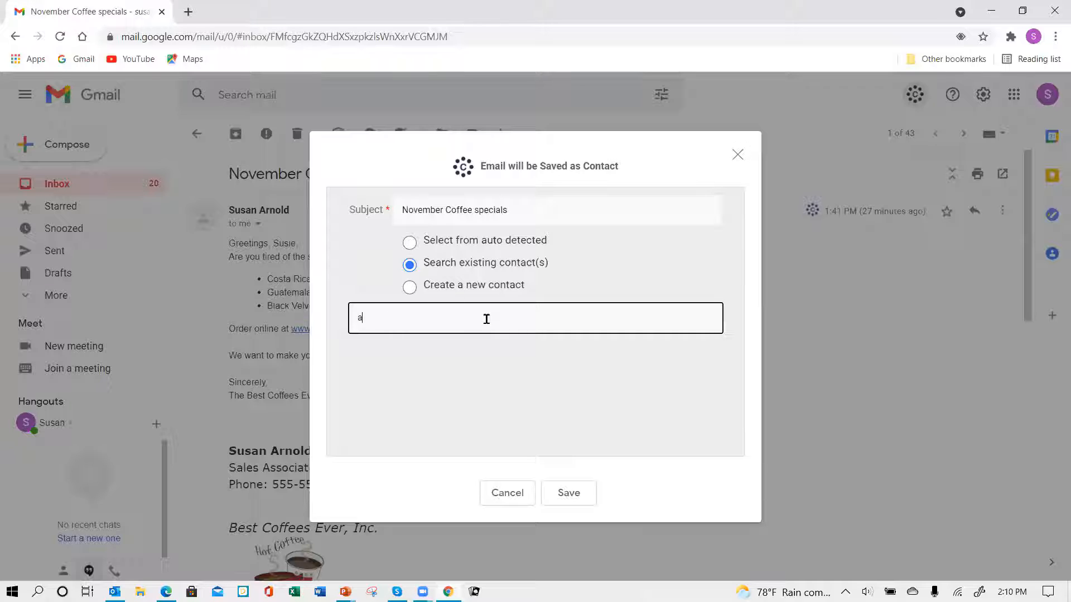
pyautogui.write('ndrew')
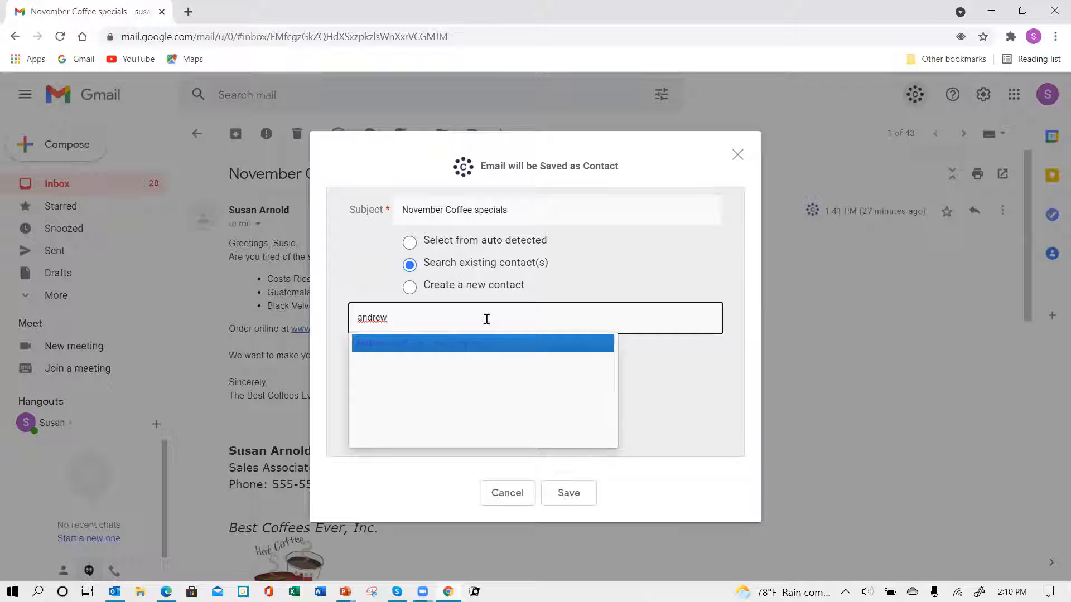
pyautogui.press('BackSpace')
pyautogui.press('BackSpace')
pyautogui.press('BackSpace')
pyautogui.press('BackSpace')
pyautogui.press('BackSpace')
pyautogui.press('BackSpace')
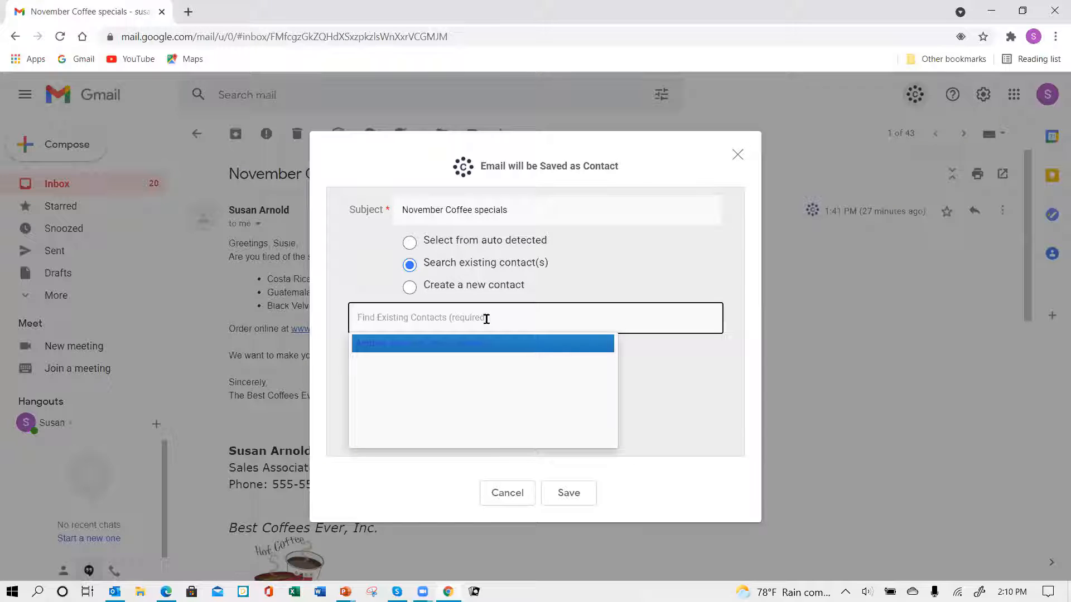
pyautogui.write('az')
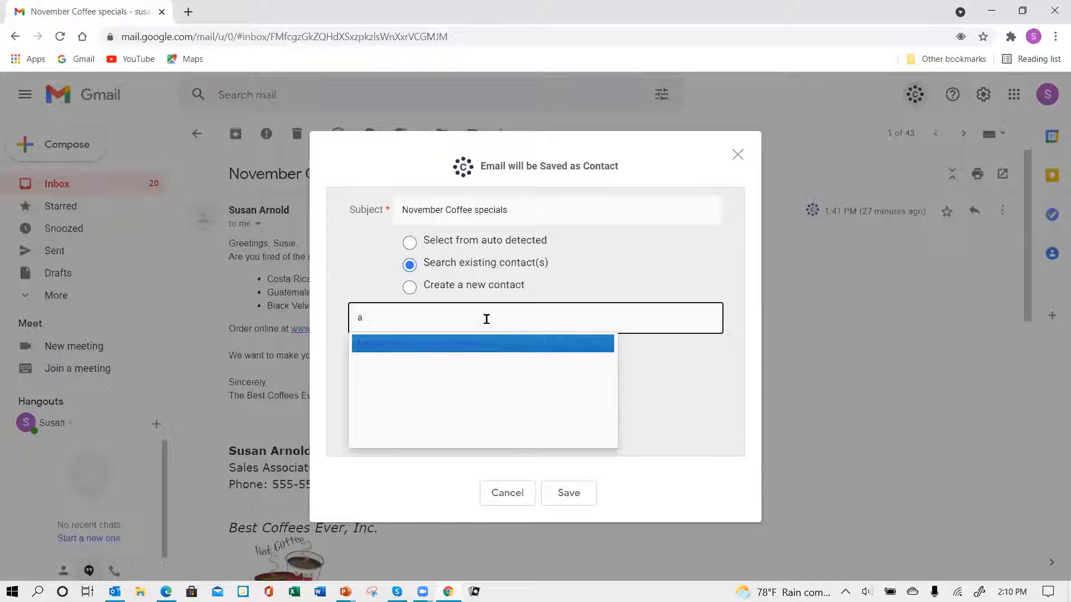
pyautogui.press('BackSpace')
pyautogui.write('aaron')
pyautogui.press('BackSpace')
pyautogui.press('BackSpace')
pyautogui.press('BackSpace')
pyautogui.press('BackSpace')
pyautogui.press('BackSpace')
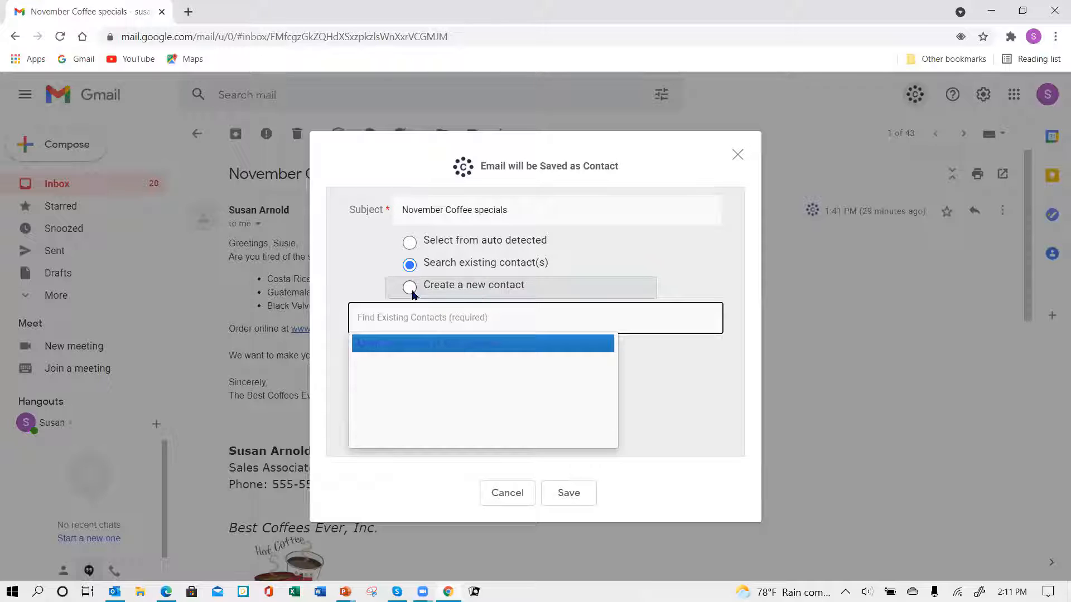
# Return to the auto-detected list, tick Tuesday Company, and save the email to CRM.
pyautogui.click(409, 245)
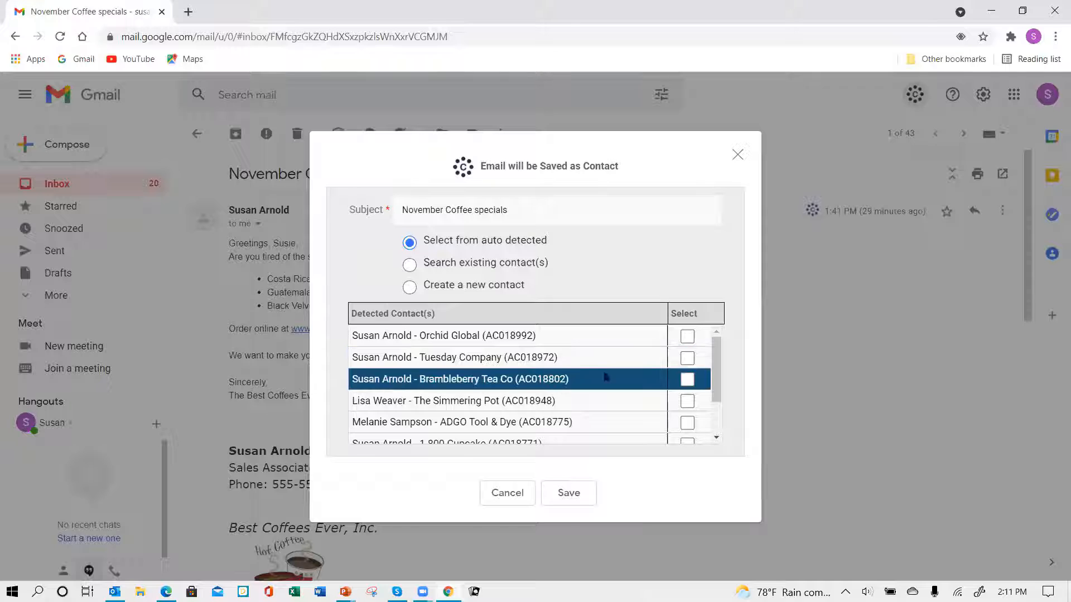
pyautogui.click(687, 358)
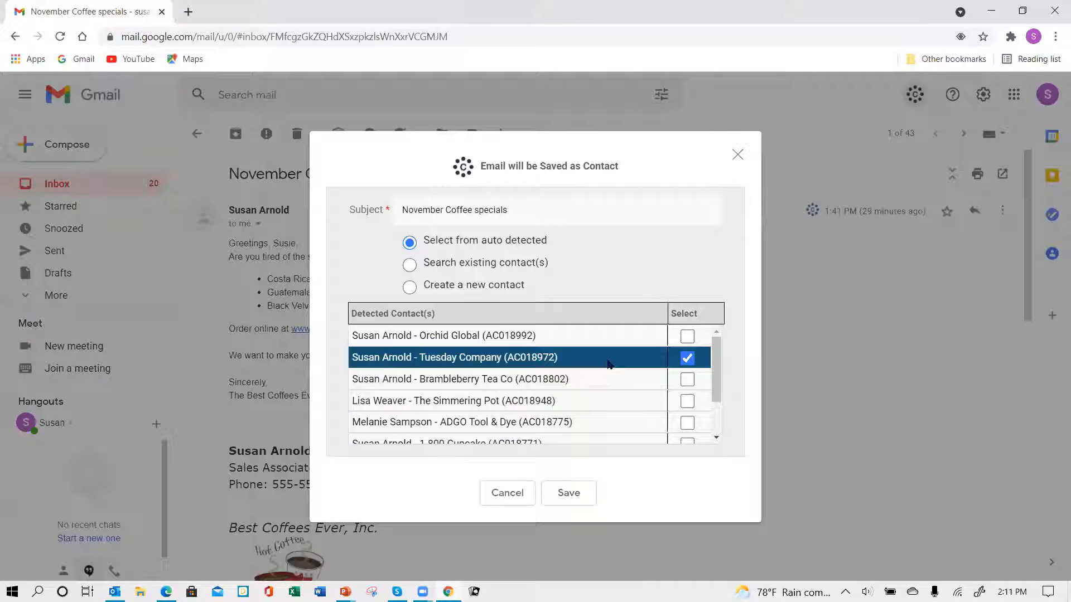
pyautogui.click(569, 494)
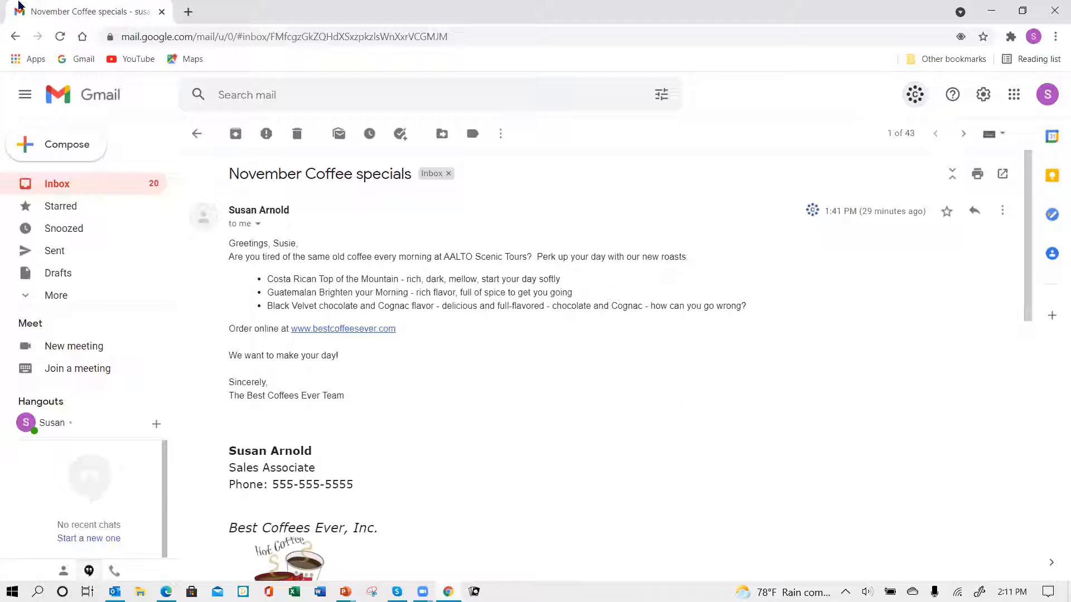
# Return to the inbox and start a new email addressed to the contact's e-mail address.
pyautogui.click(196, 136)
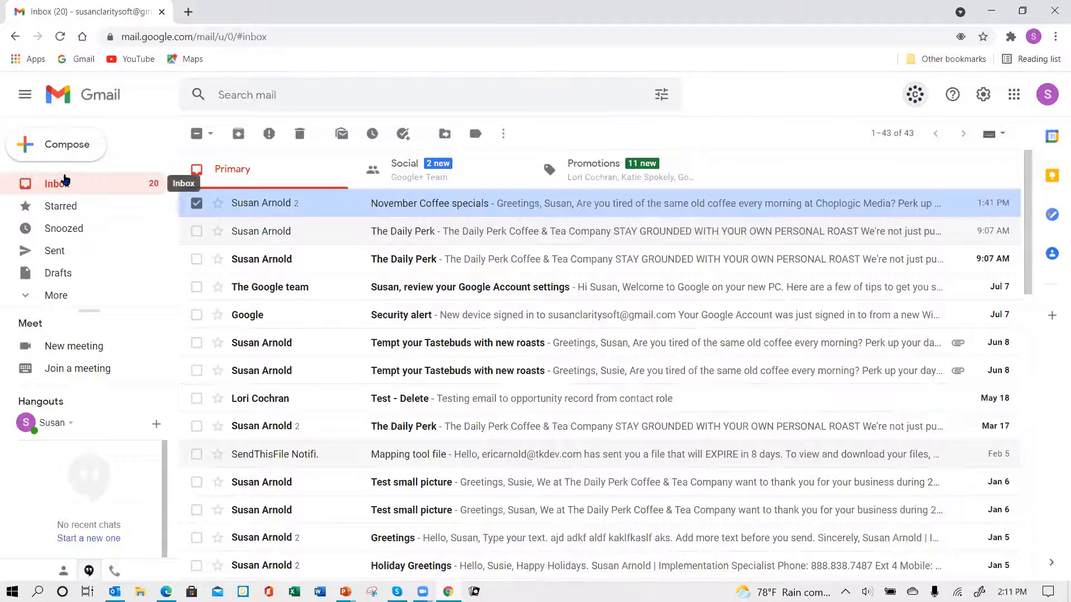
pyautogui.click(27, 151)
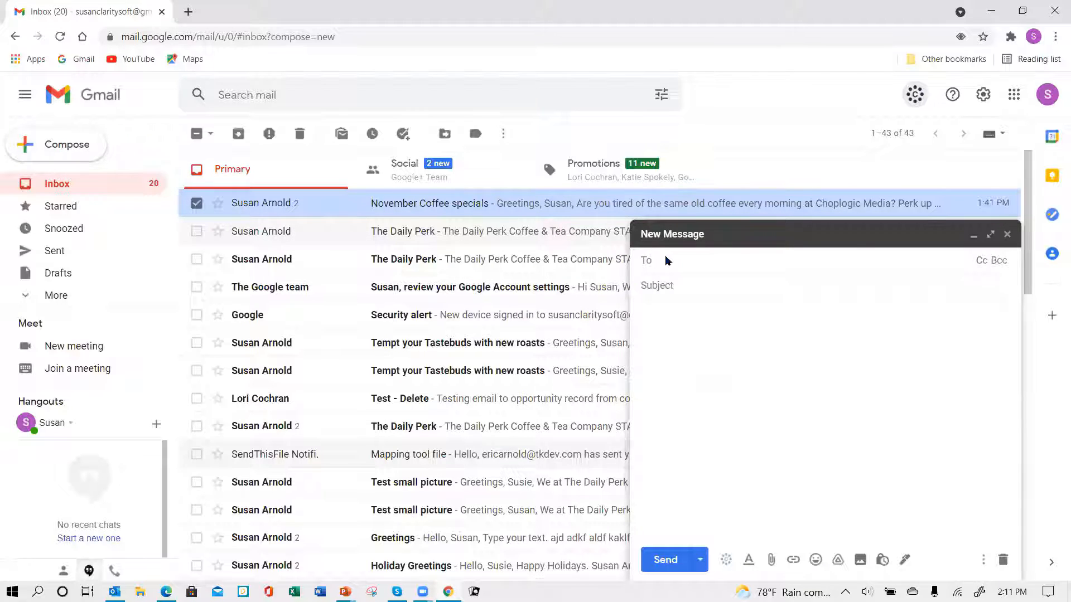
pyautogui.write('susan')
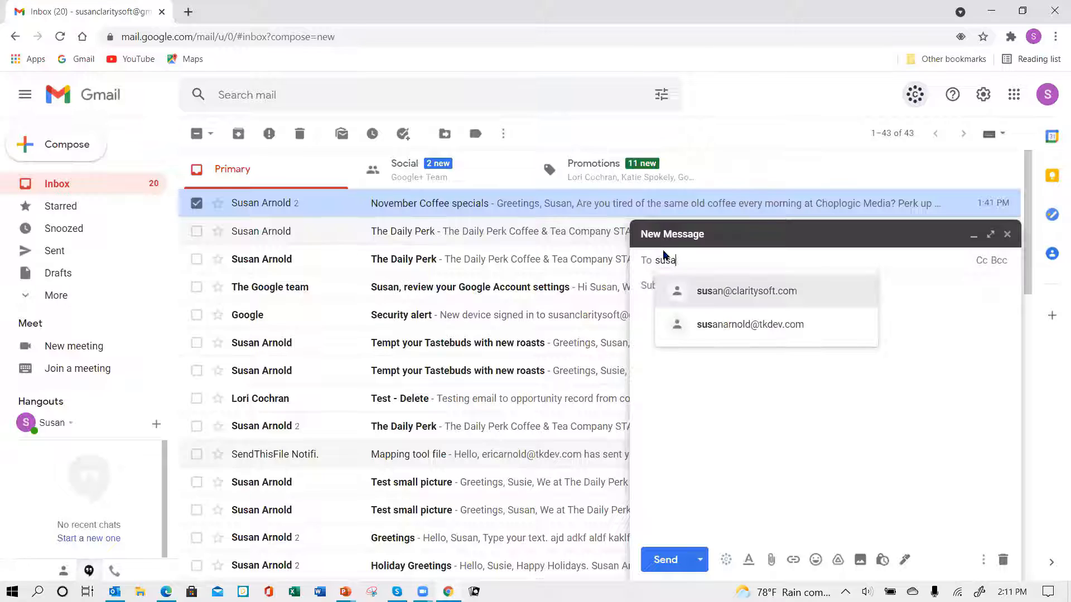
pyautogui.click(763, 325)
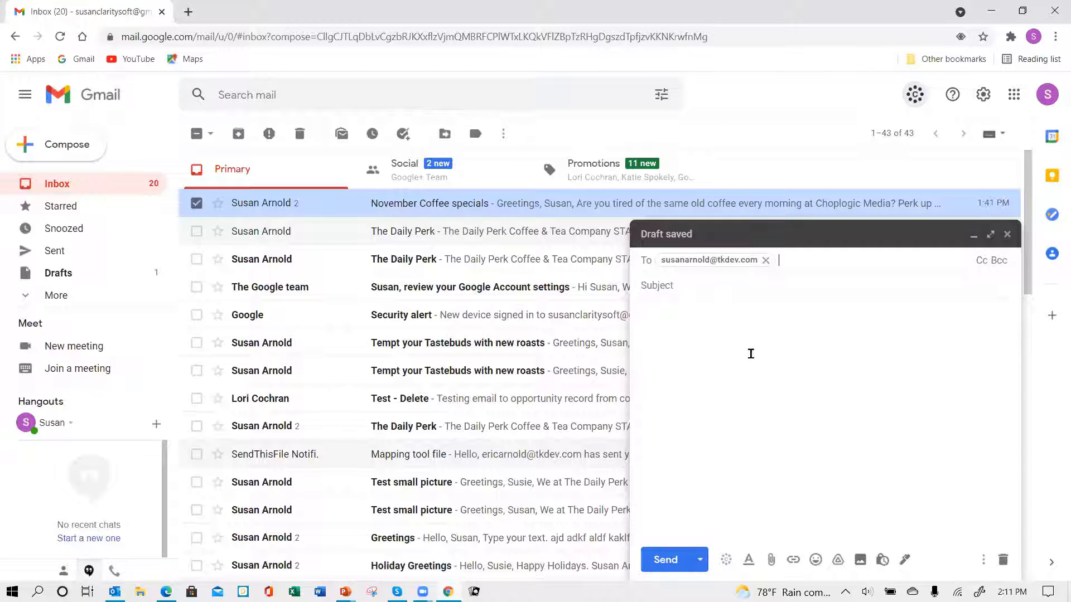
# Enter the subject 'Email sent from Gmail and saved to CS' and begin the body with 'Email sent'.
pyautogui.click(671, 285)
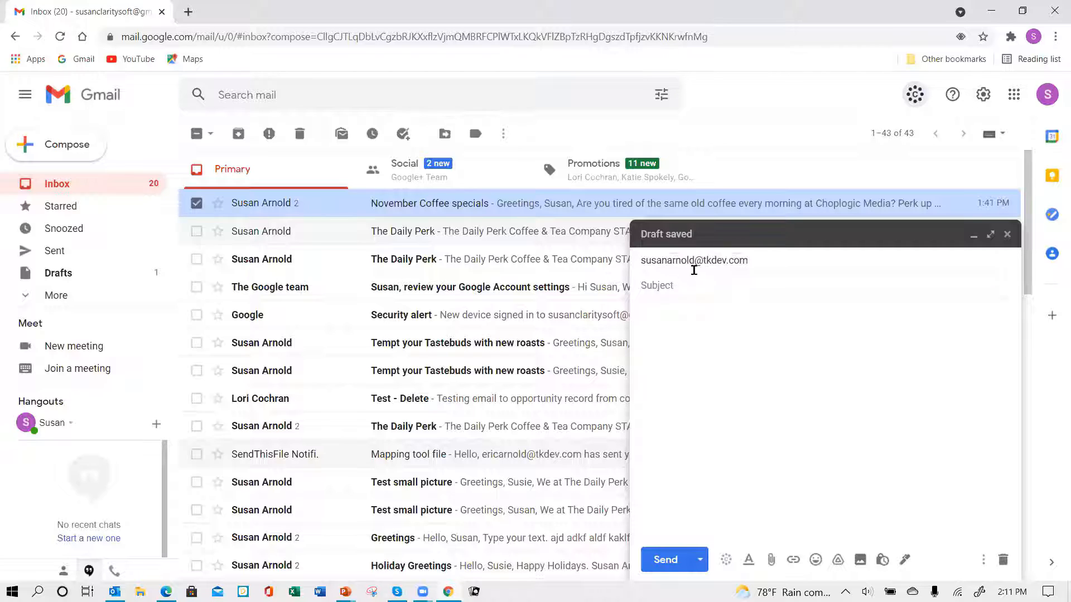
pyautogui.write('Email sa')
pyautogui.press('BackSpace')
pyautogui.write('ent from Gmail')
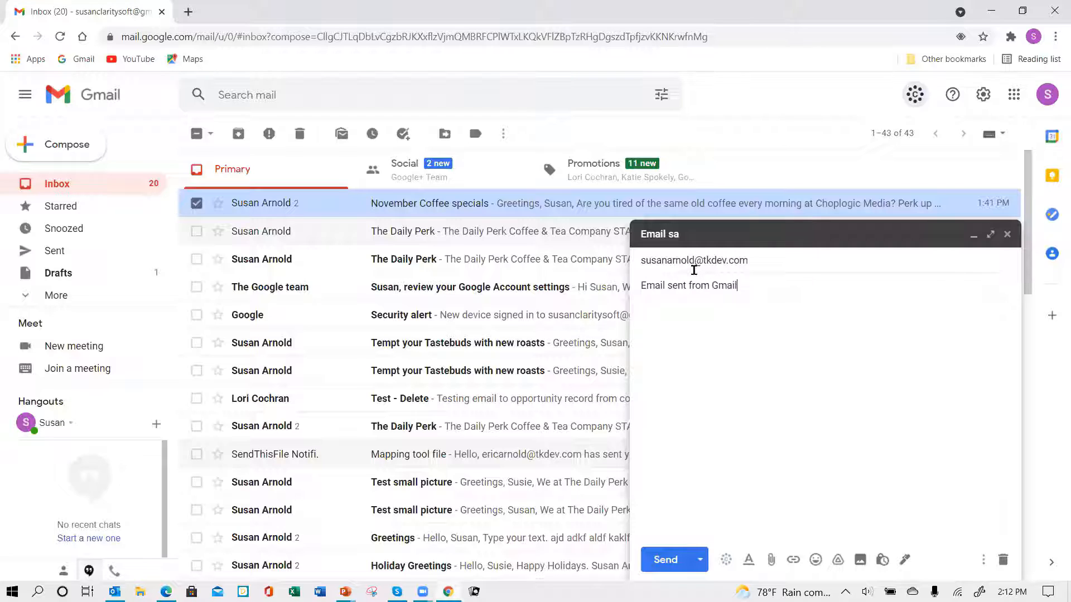
pyautogui.write(' and saved to CS')
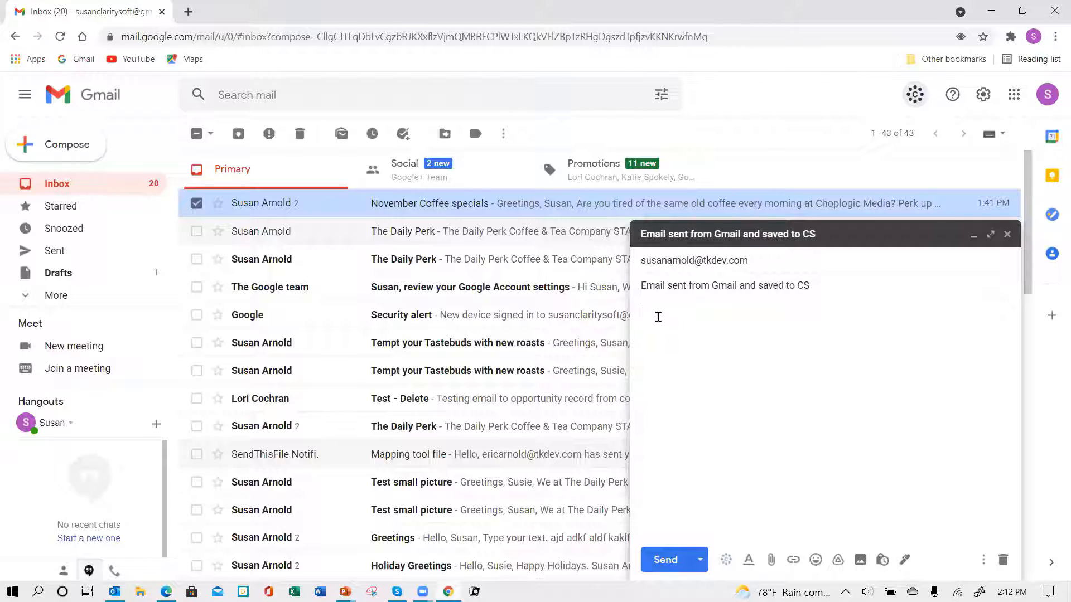
pyautogui.write('Email sent')
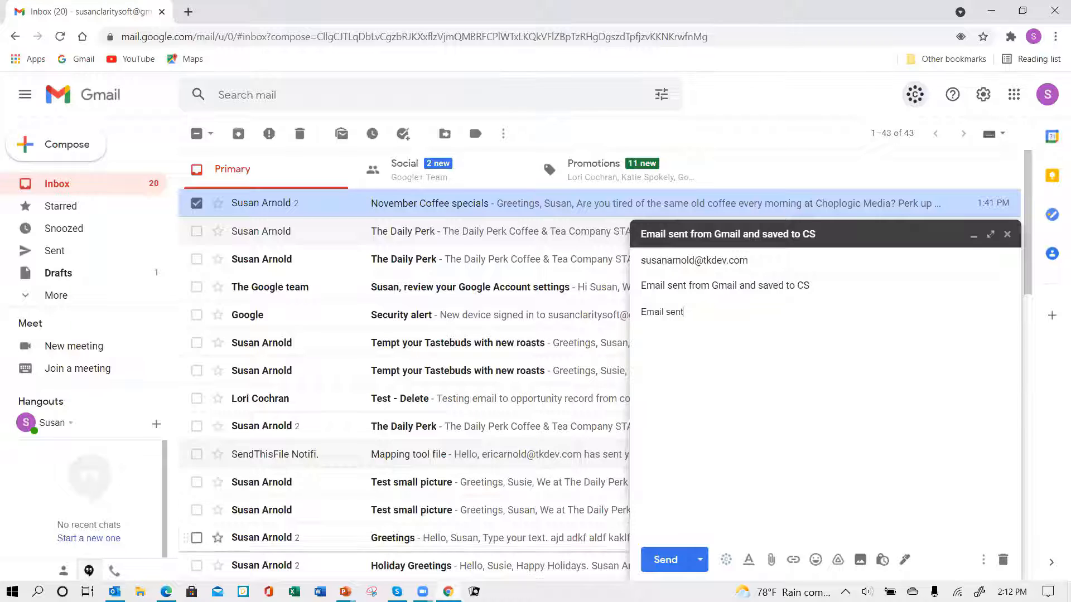
# Send the email and save it to the auto-detected ADESA, Inc.-Norcross contact.
pyautogui.click(725, 563)
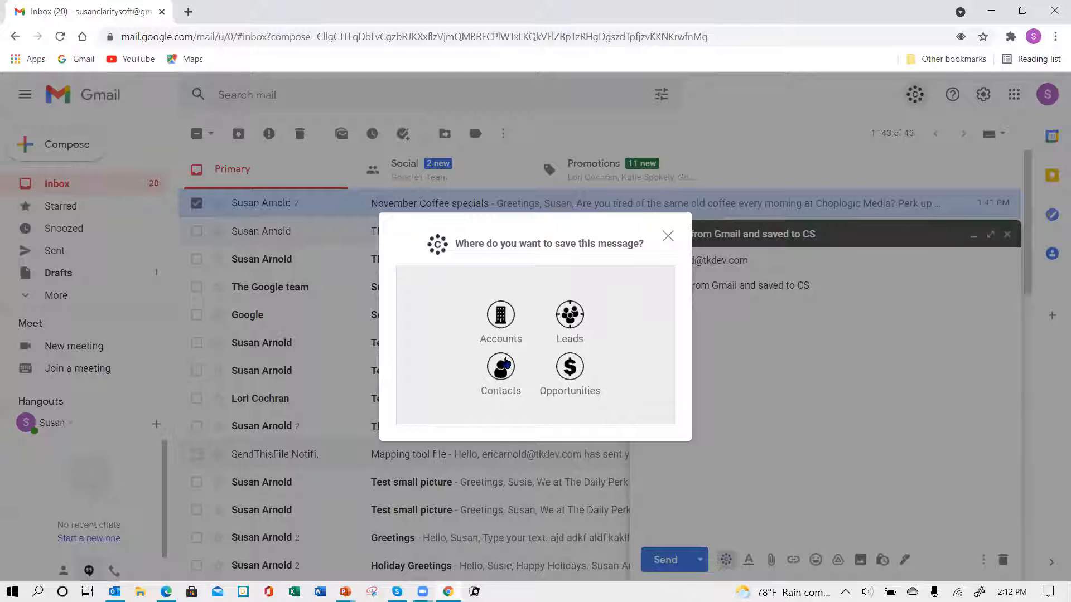
pyautogui.click(500, 377)
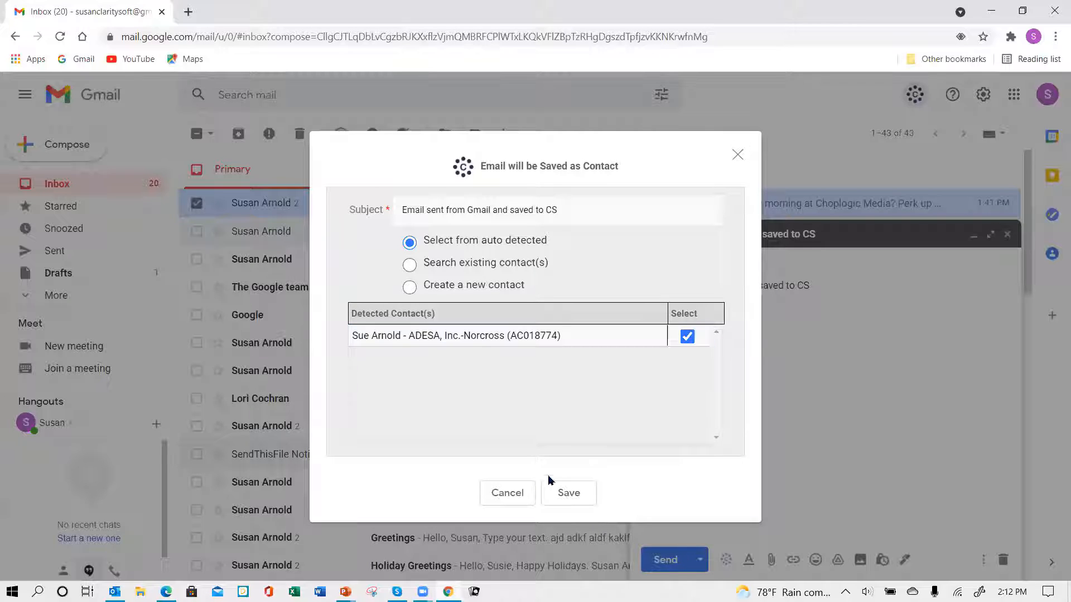
pyautogui.click(575, 495)
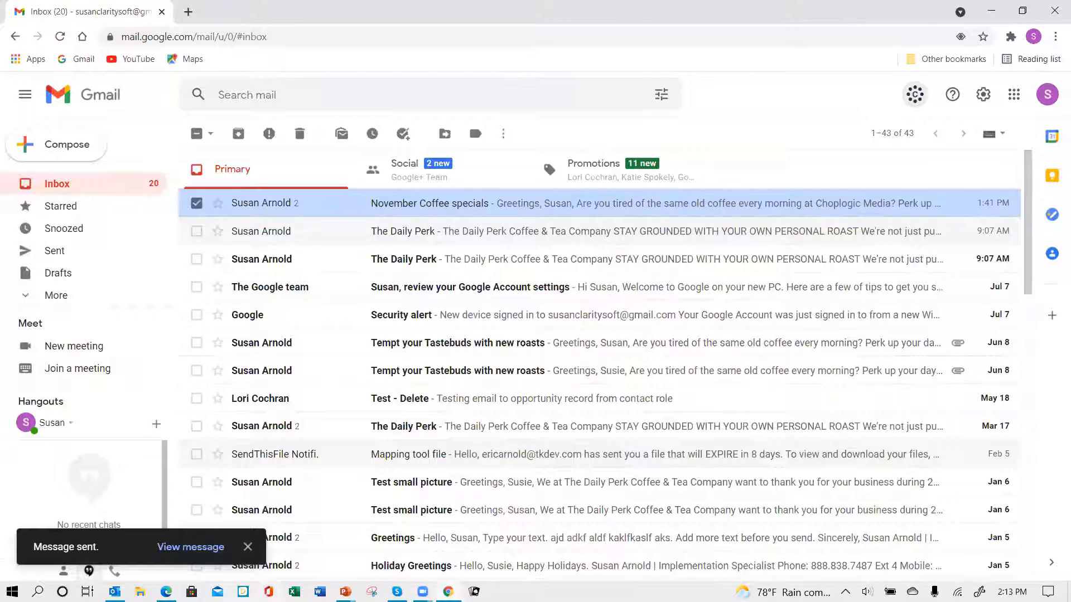
# In the browser's Claritysoft Contacts tab, search contacts for 'tuesday'.
pyautogui.moveTo(166, 592)
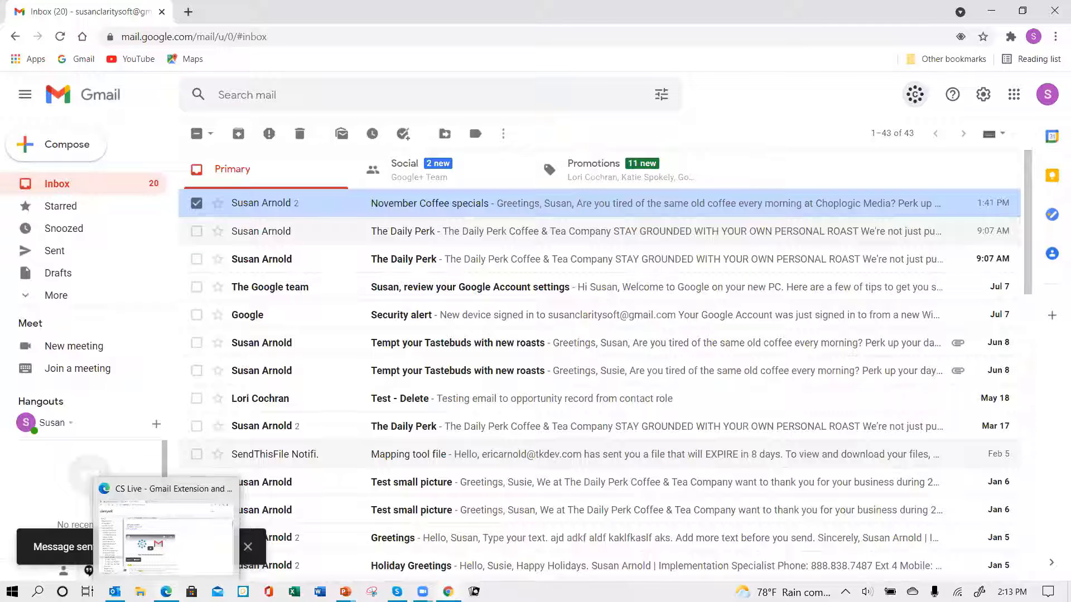
pyautogui.click(216, 552)
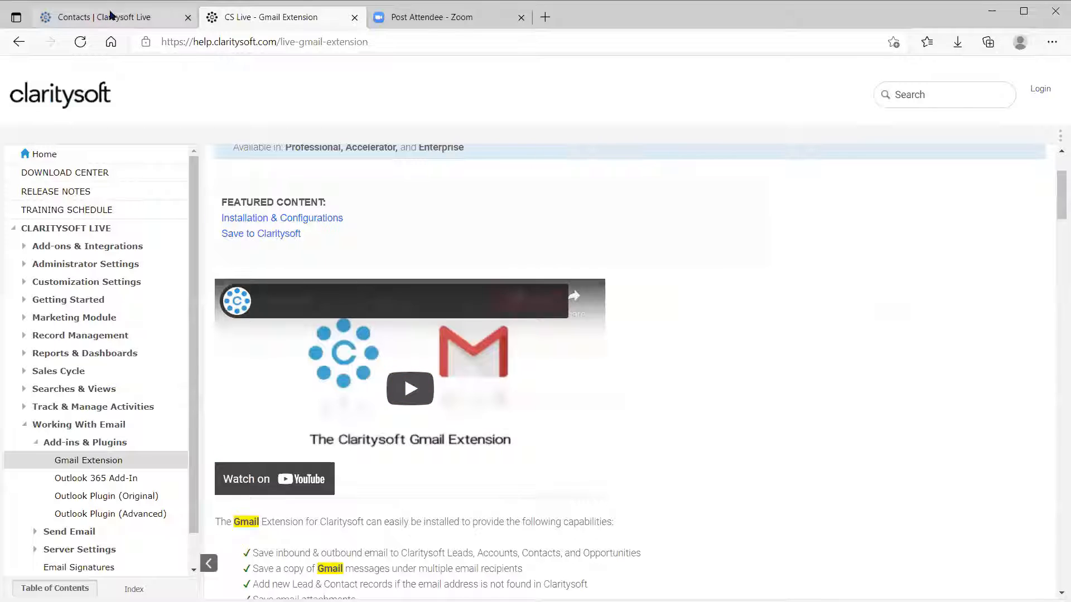
pyautogui.click(110, 16)
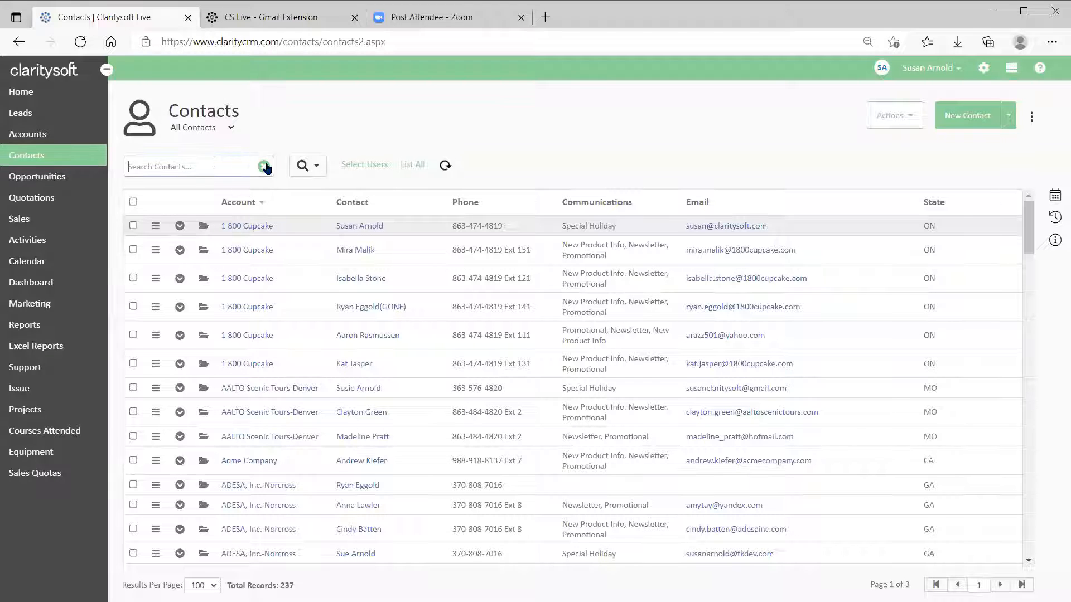
pyautogui.write('tuesday')
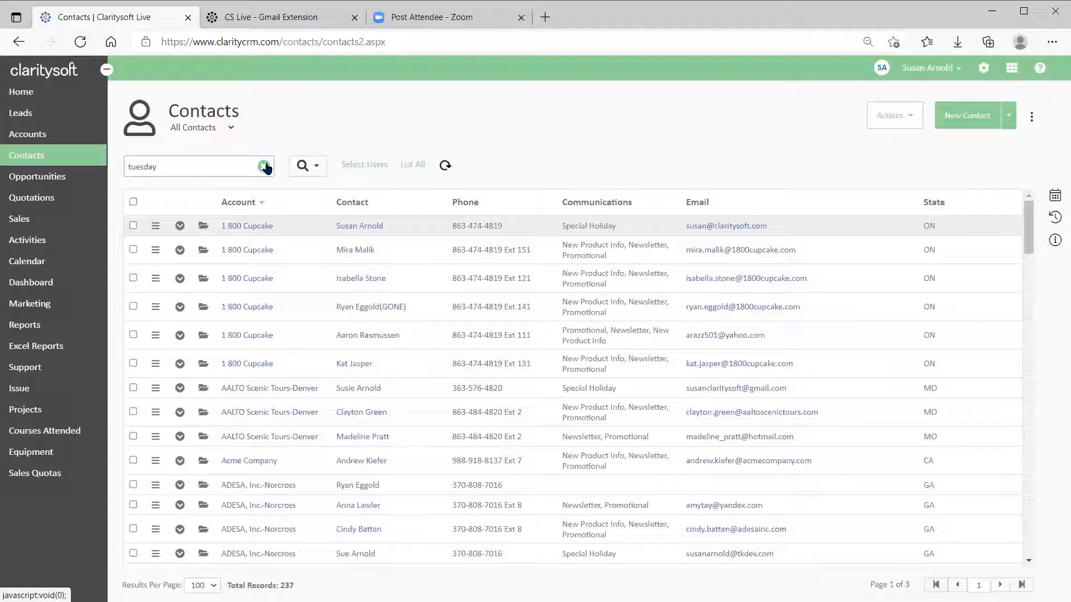
pyautogui.press('Return')
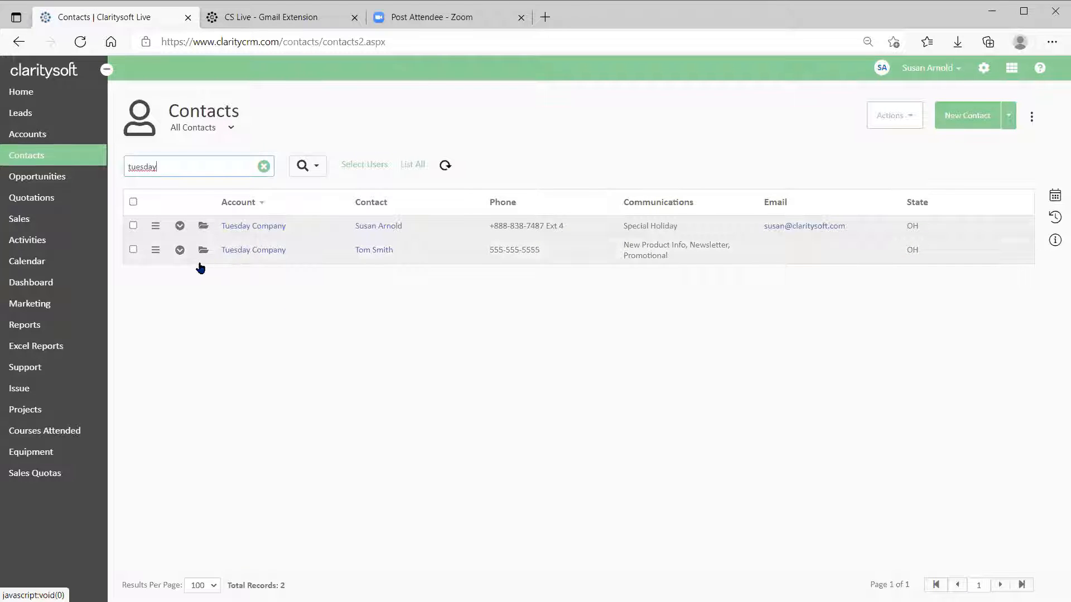
# Show the first Tuesday Company contact's closed activities, including the November Coffee specials email.
pyautogui.click(179, 227)
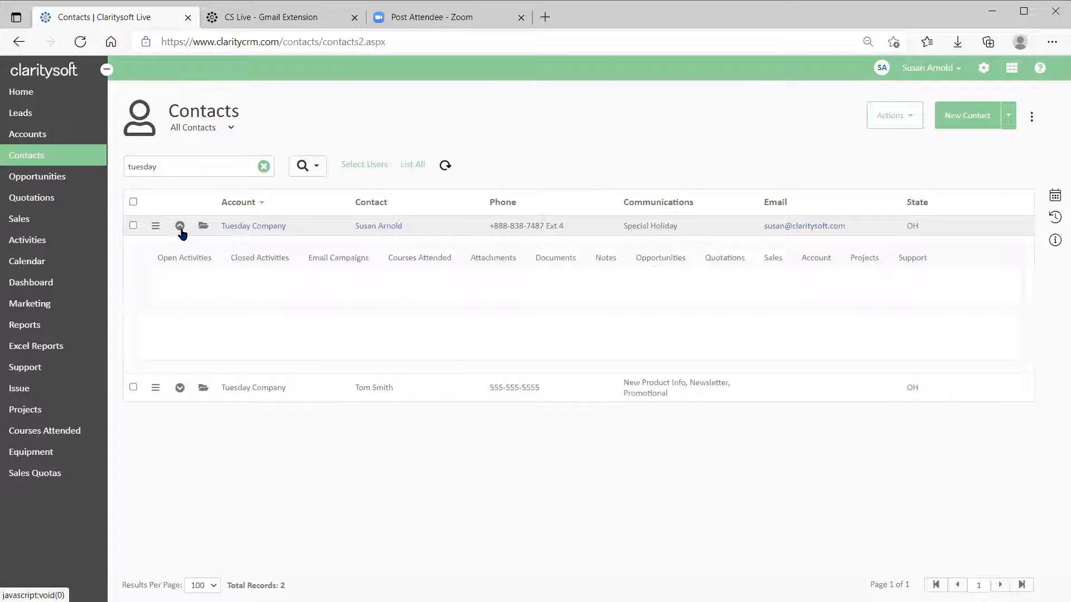
pyautogui.click(267, 267)
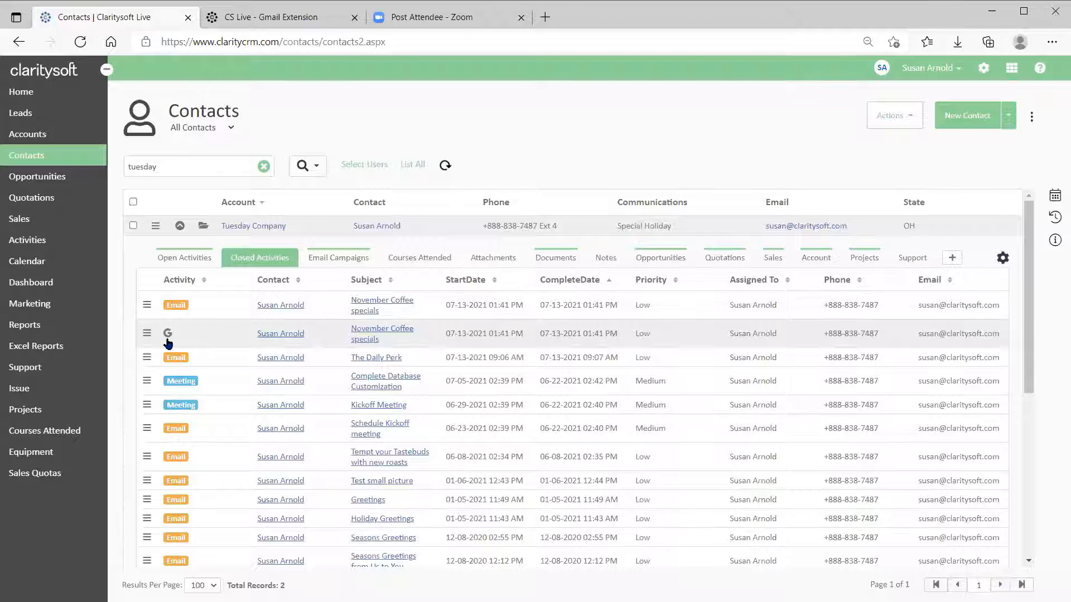
pyautogui.scroll(-2, 230, 343)
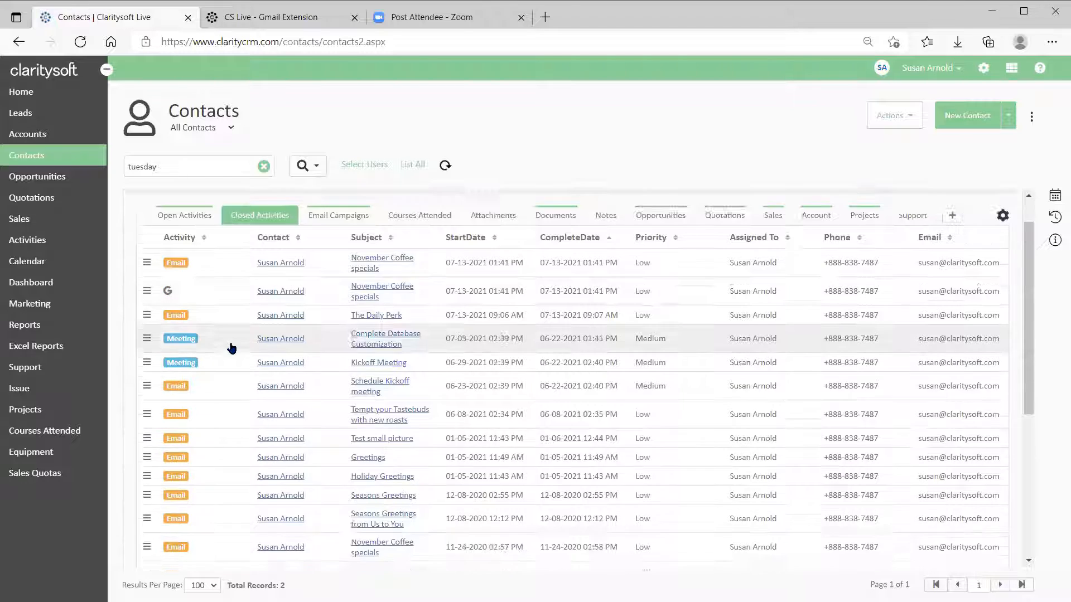
pyautogui.scroll(-3, 232, 354)
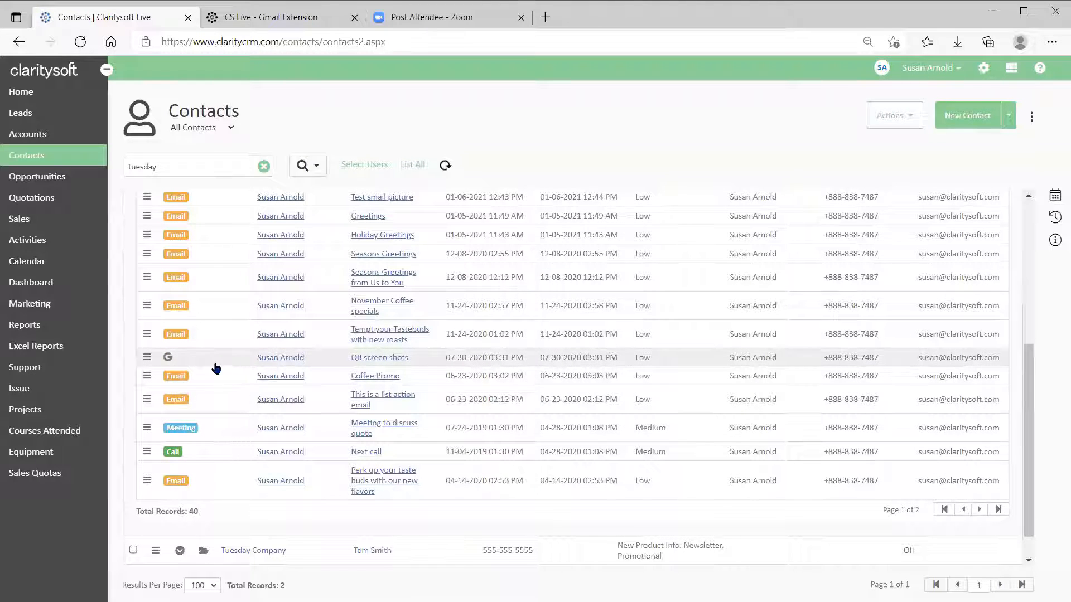
pyautogui.scroll(5, 242, 304)
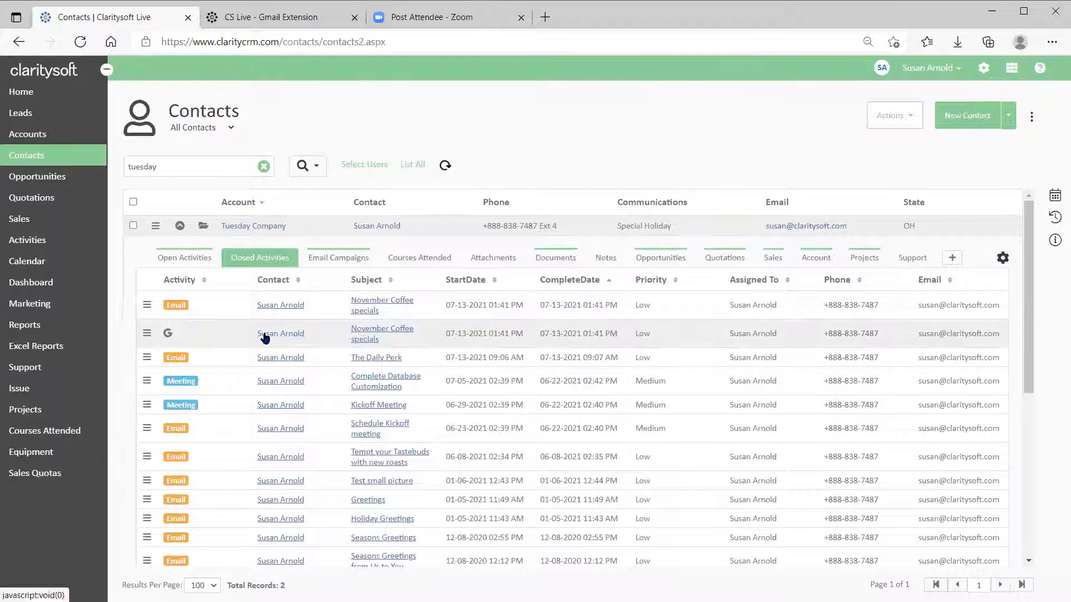
# Collapse the first contact, then review the second Tuesday Company contact's closed activities.
pyautogui.click(180, 227)
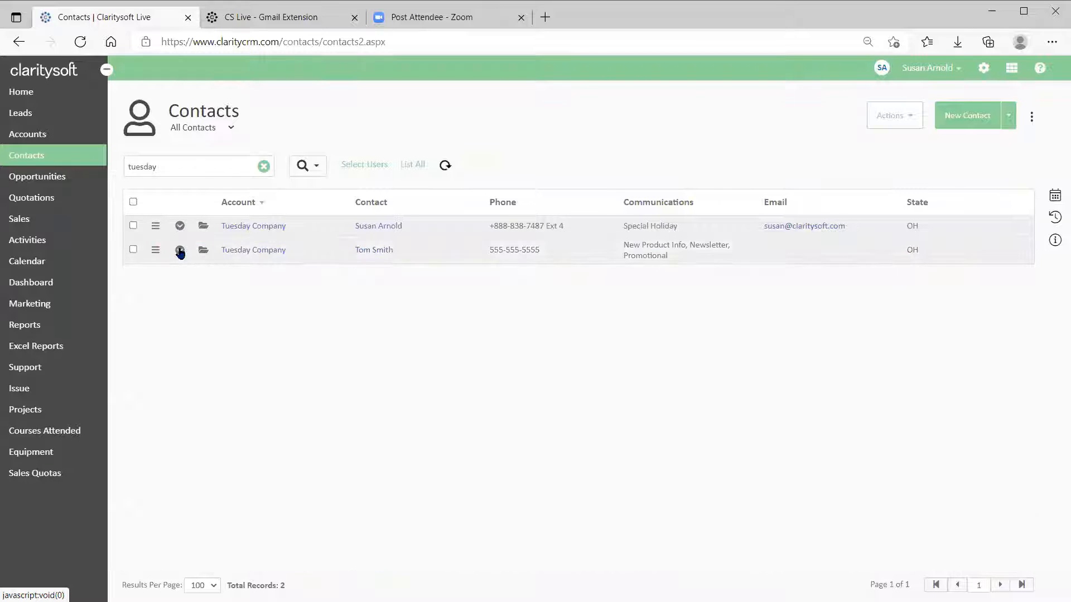
pyautogui.click(179, 251)
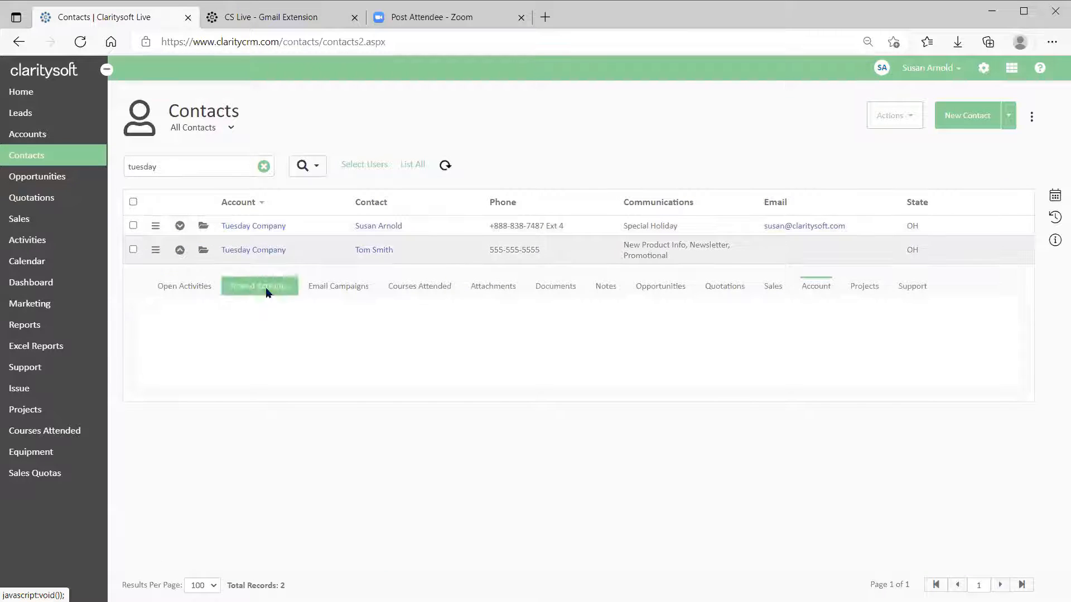
pyautogui.click(256, 290)
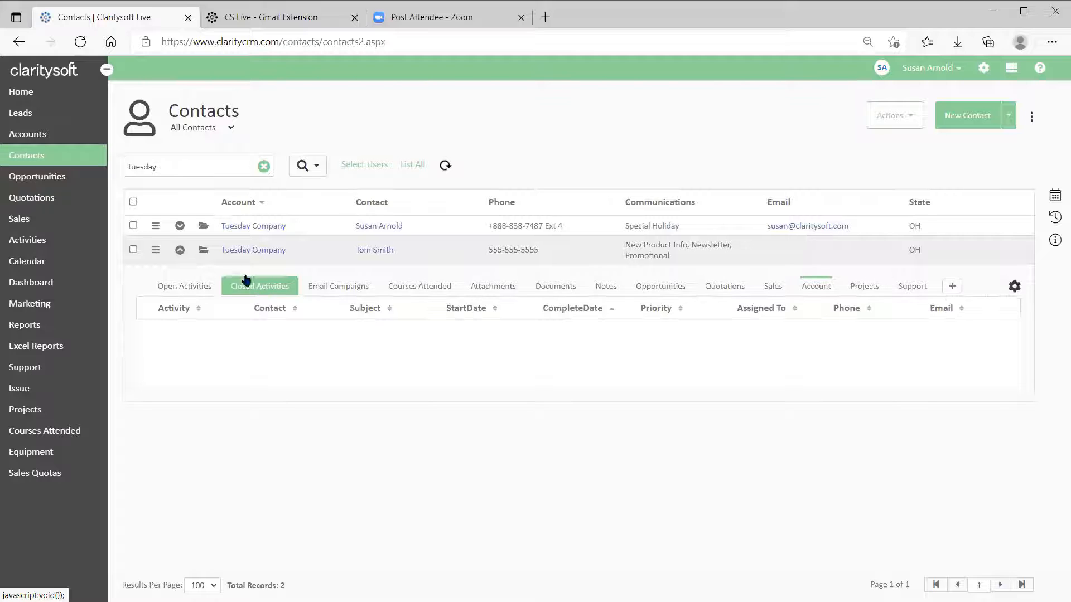
pyautogui.click(181, 252)
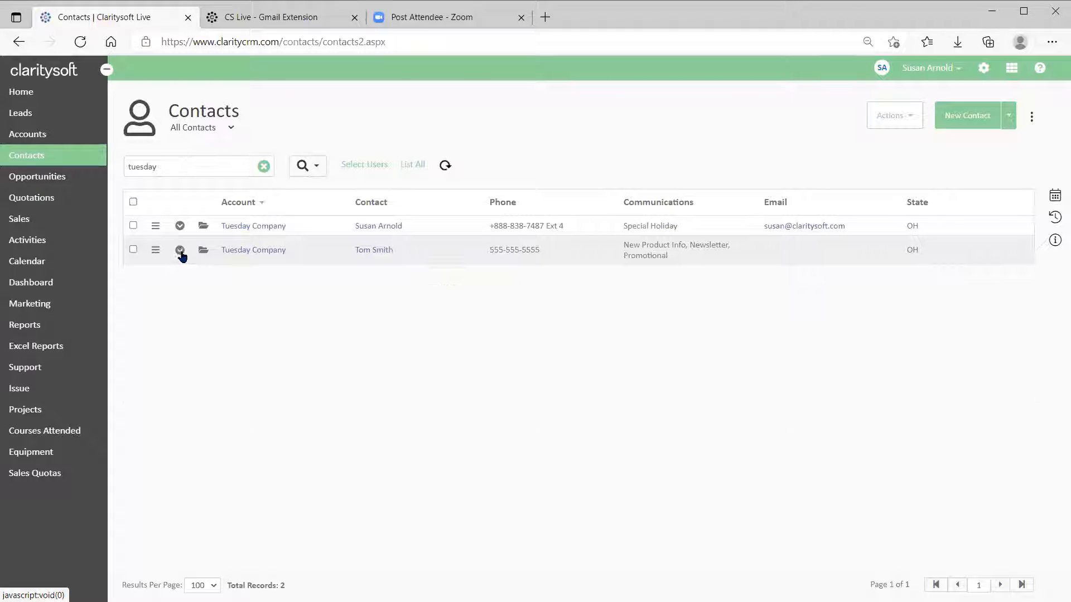
# Replace the contact search with 'adesa' to list the ADESA, Inc.-Norcross contacts.
pyautogui.click(188, 168)
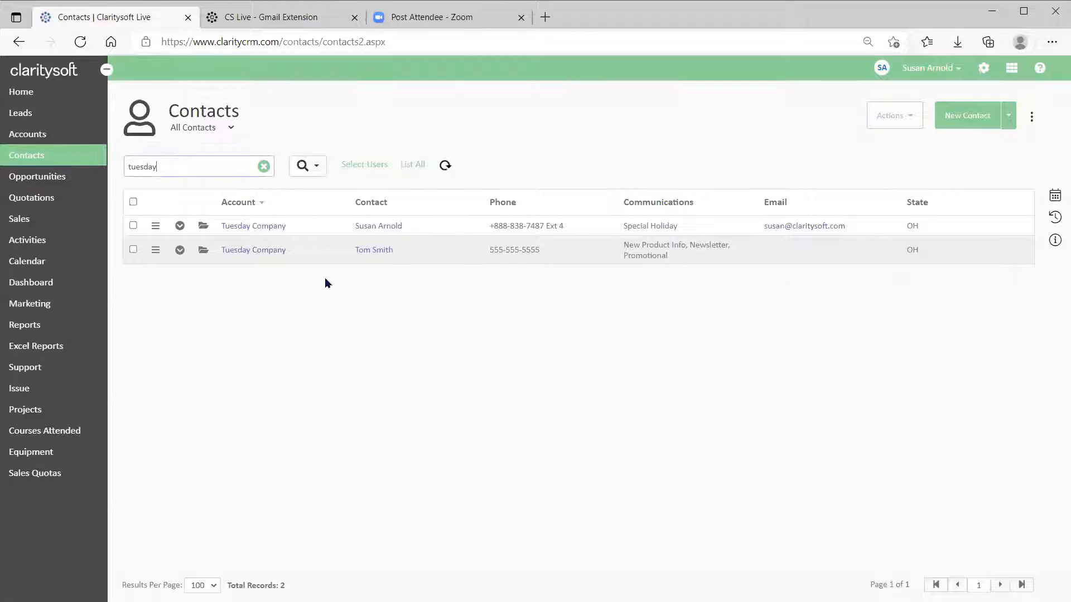
pyautogui.press('BackSpace')
pyautogui.press('BackSpace')
pyautogui.write('ade')
pyautogui.press('Return')
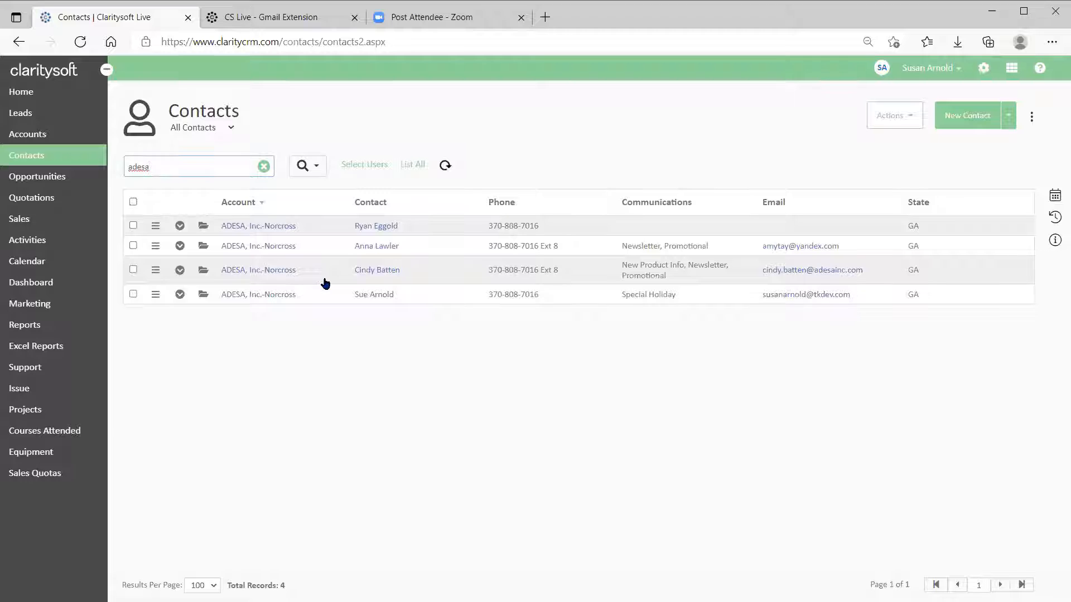
# Read the fourth ADESA contact's closed activity 'Email sent from Gmail and saved to CS', then collapse it.
pyautogui.click(180, 295)
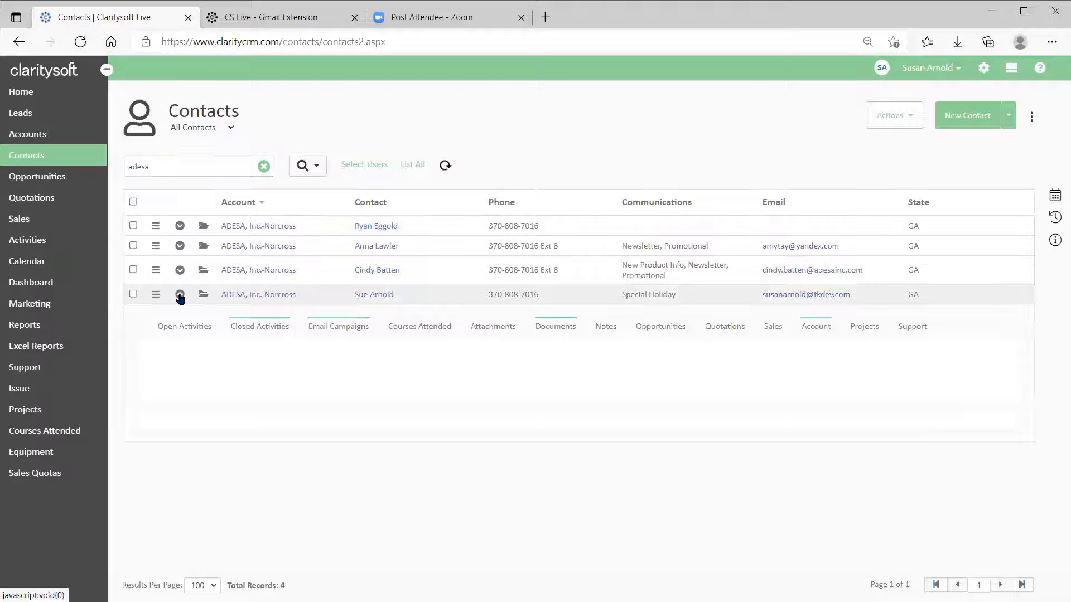
pyautogui.click(262, 329)
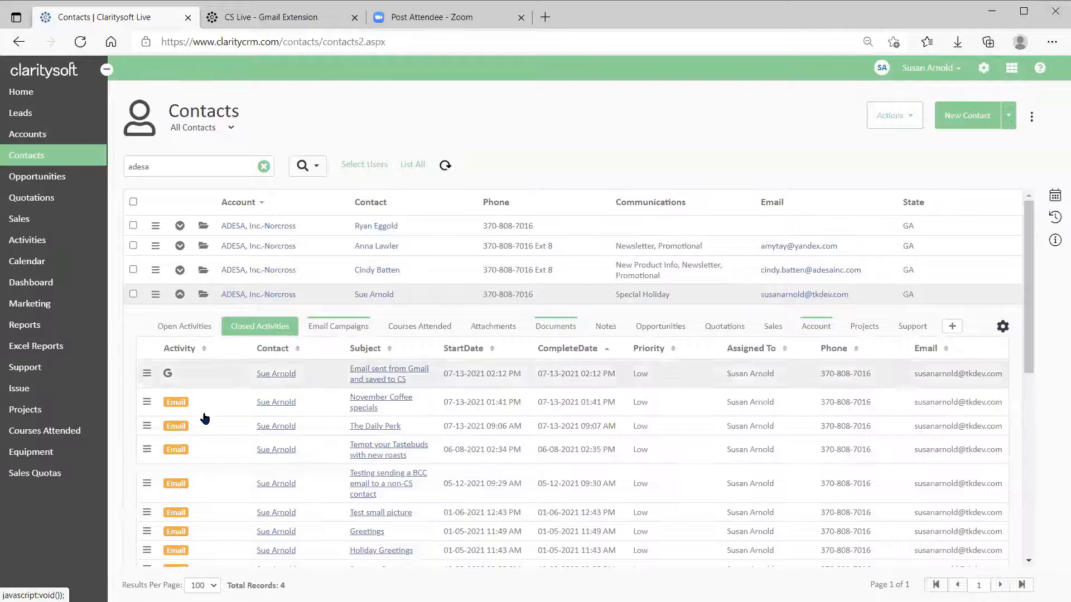
pyautogui.click(384, 377)
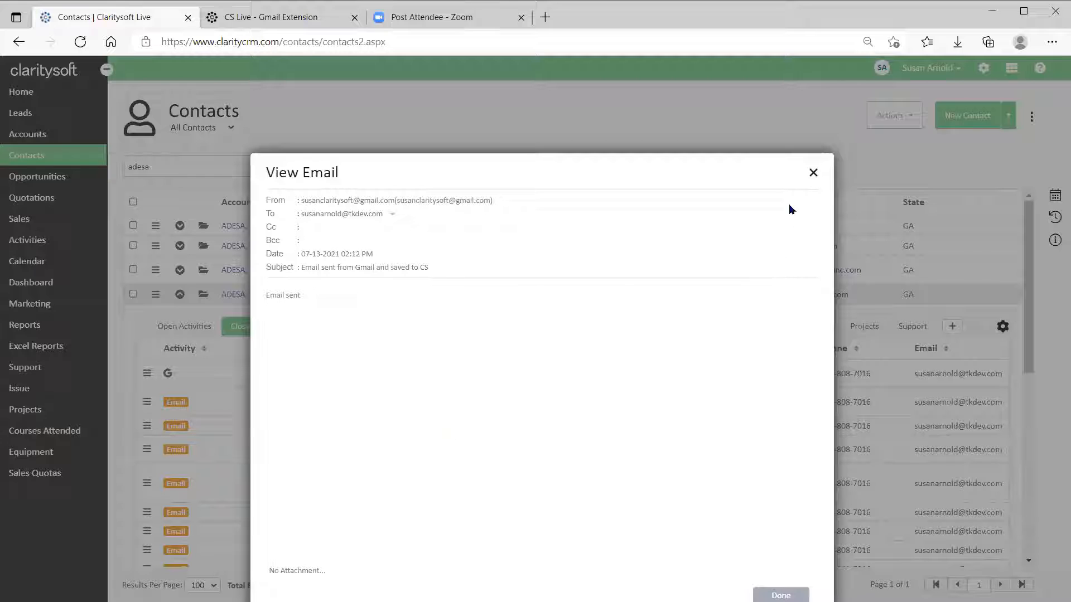
pyautogui.click(814, 174)
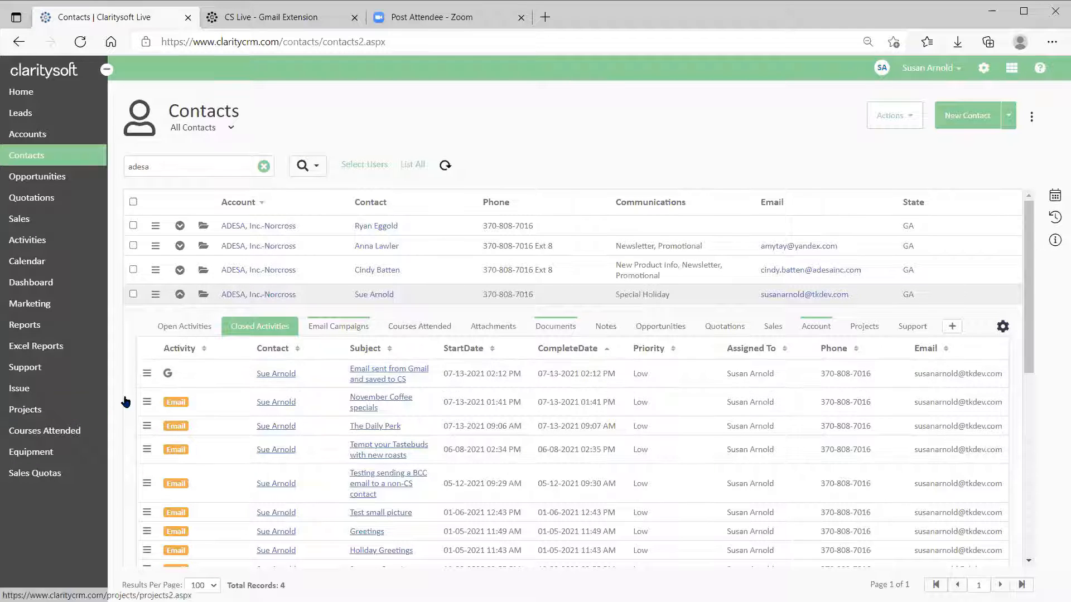
pyautogui.click(180, 294)
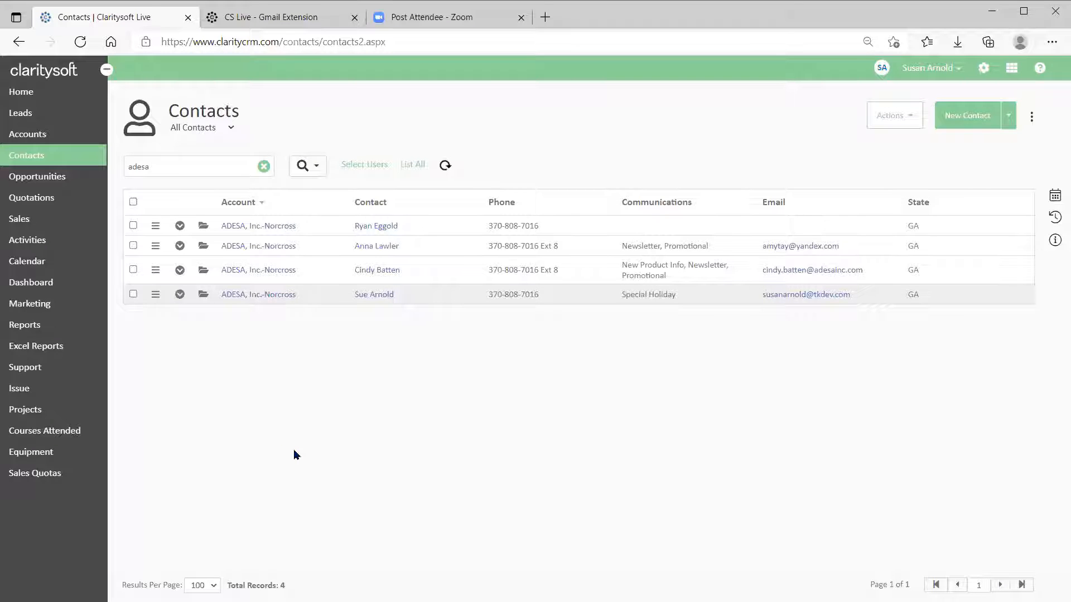
# Clear the contacts search, then read the CS Live - Gmail Extension article down to Save Inbound Emails.
pyautogui.click(264, 167)
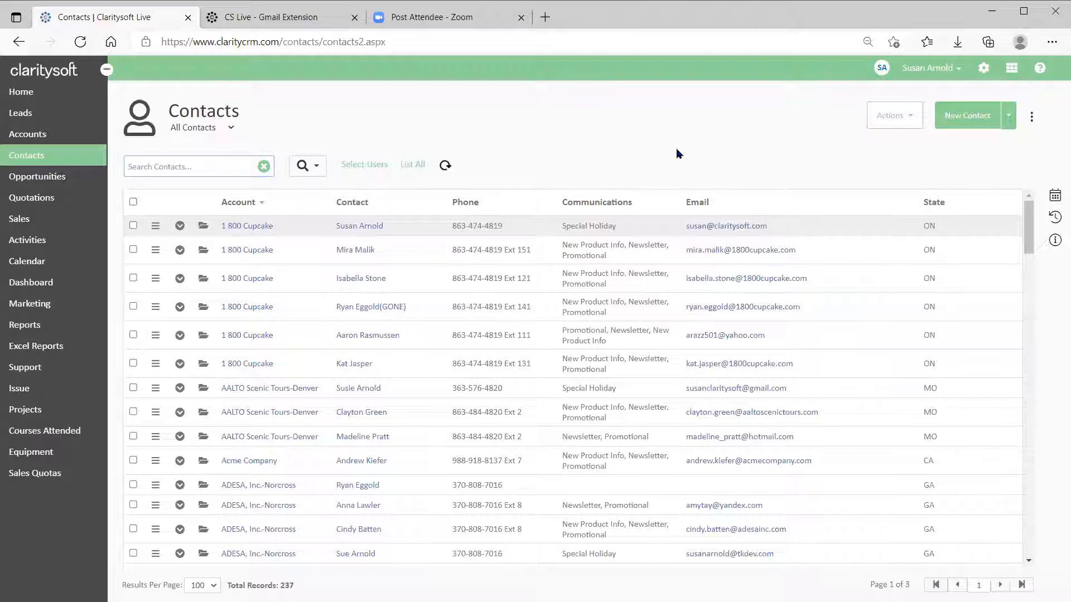
pyautogui.click(234, 22)
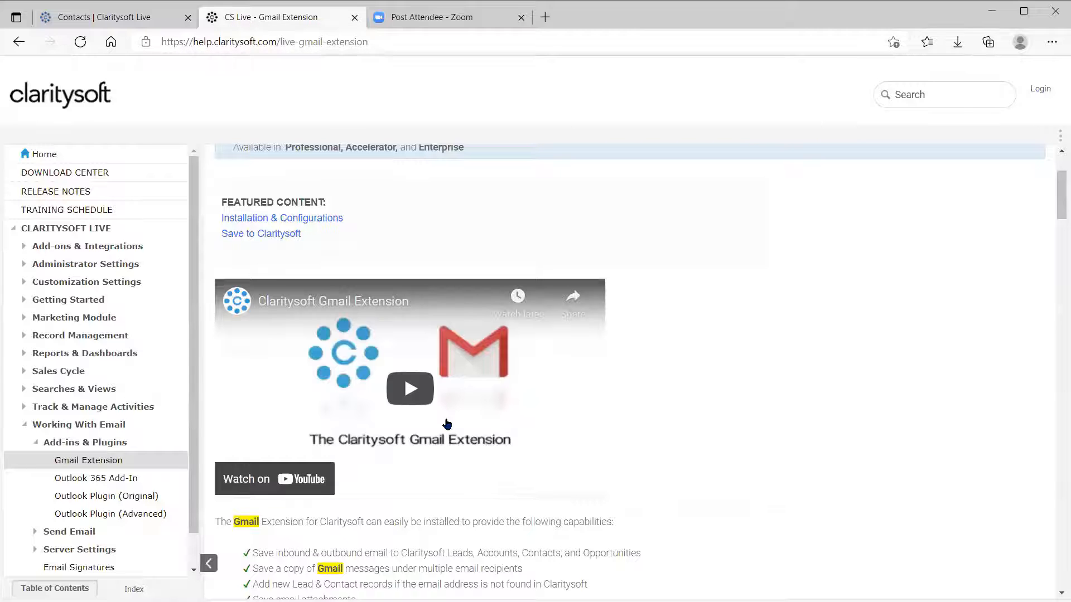
pyautogui.scroll(-2, 780, 397)
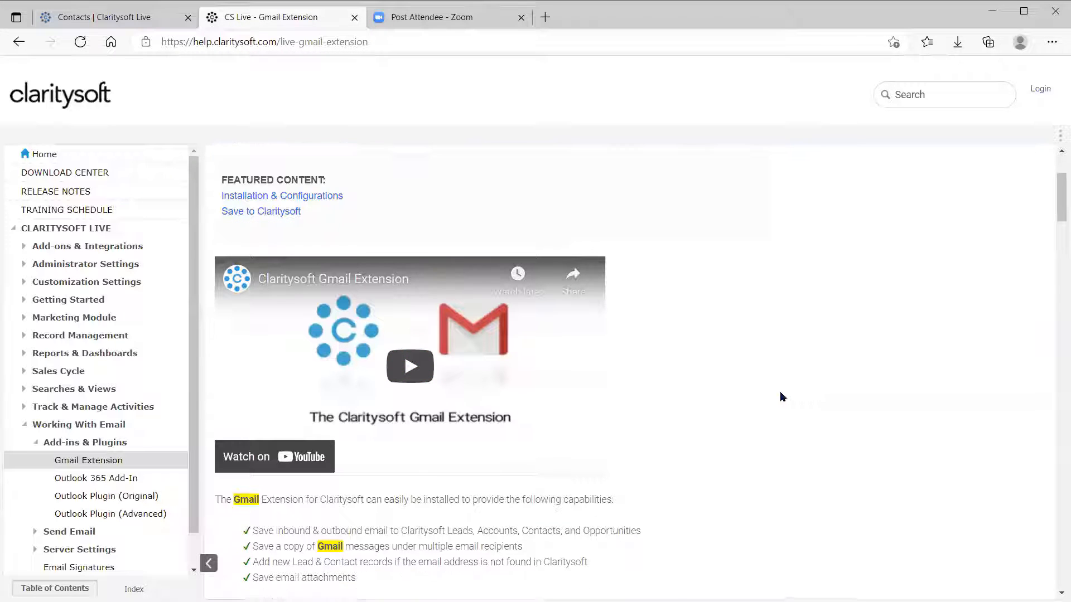
pyautogui.scroll(-10, 781, 396)
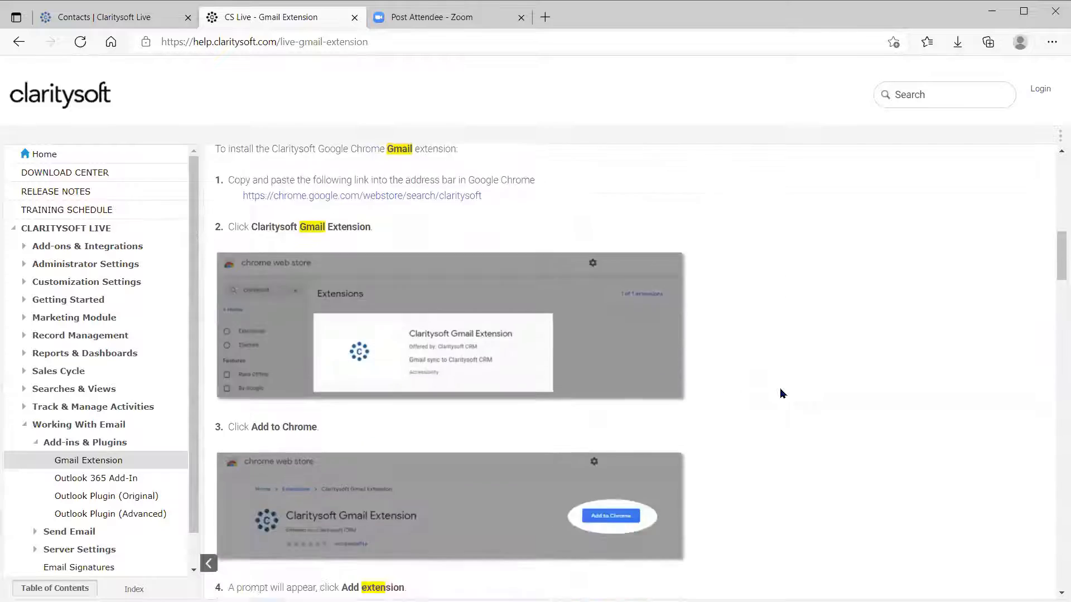
pyautogui.scroll(-10, 780, 394)
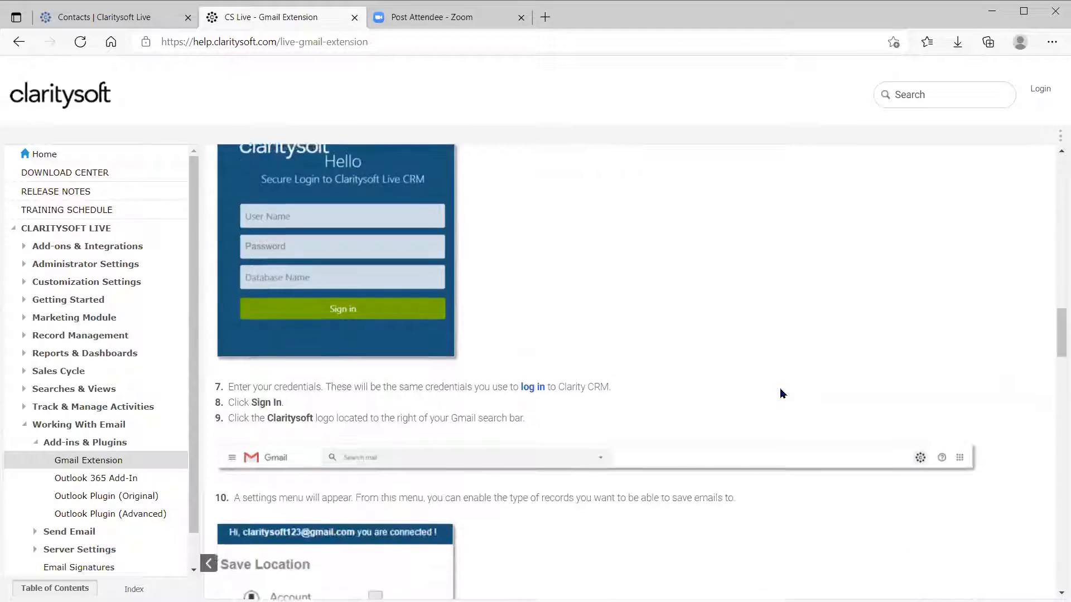
pyautogui.scroll(-5, 780, 394)
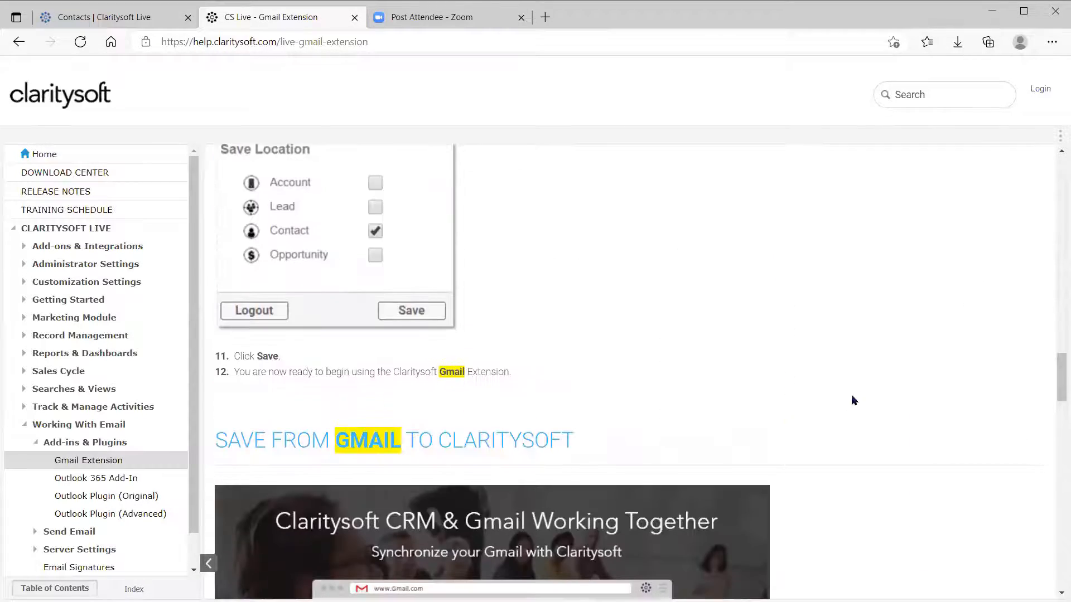
pyautogui.scroll(-7, 852, 400)
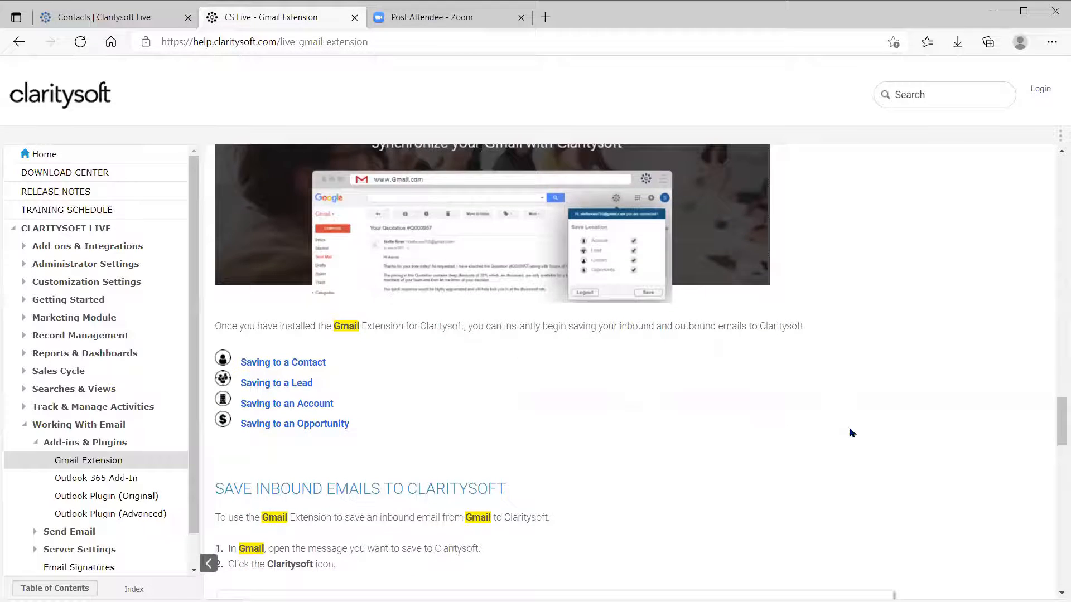
pyautogui.scroll(20, 851, 433)
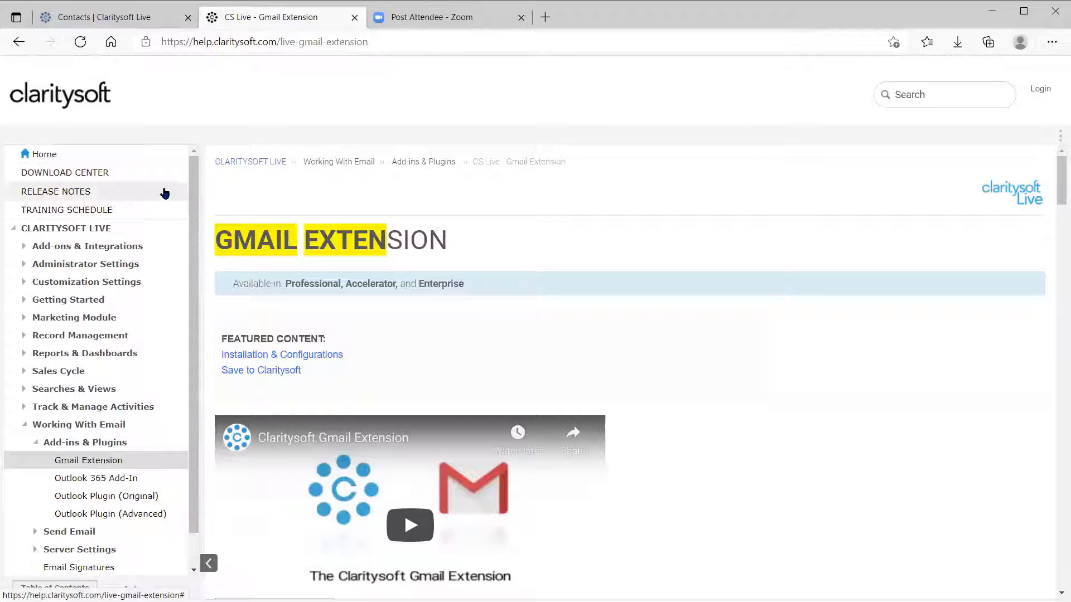
# From Knowledge Base Home, search for 'outlook plug', returning 6 results.
pyautogui.click(42, 156)
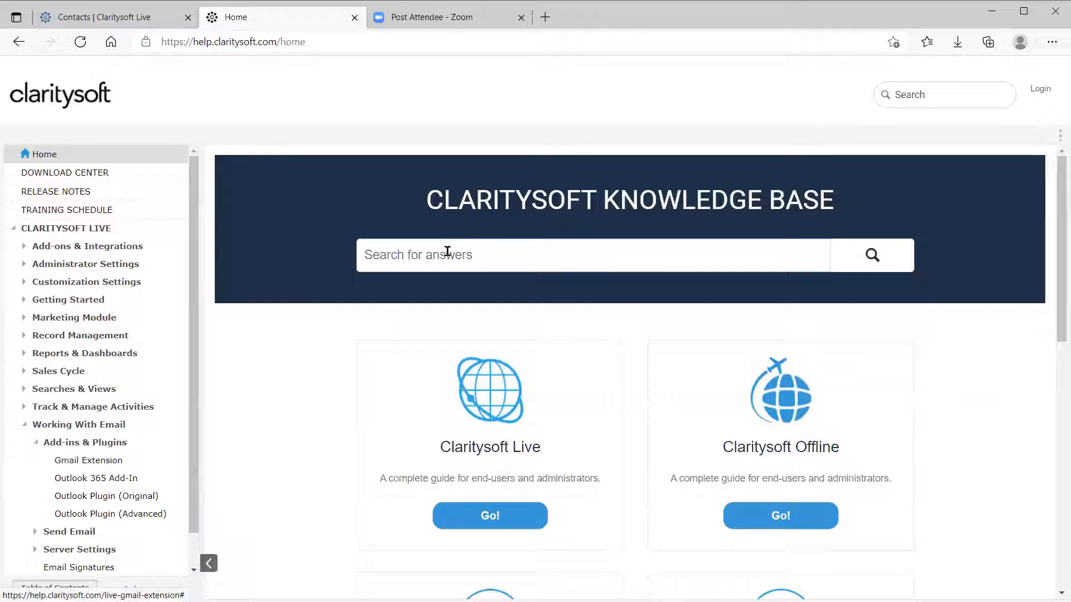
pyautogui.write('outlook')
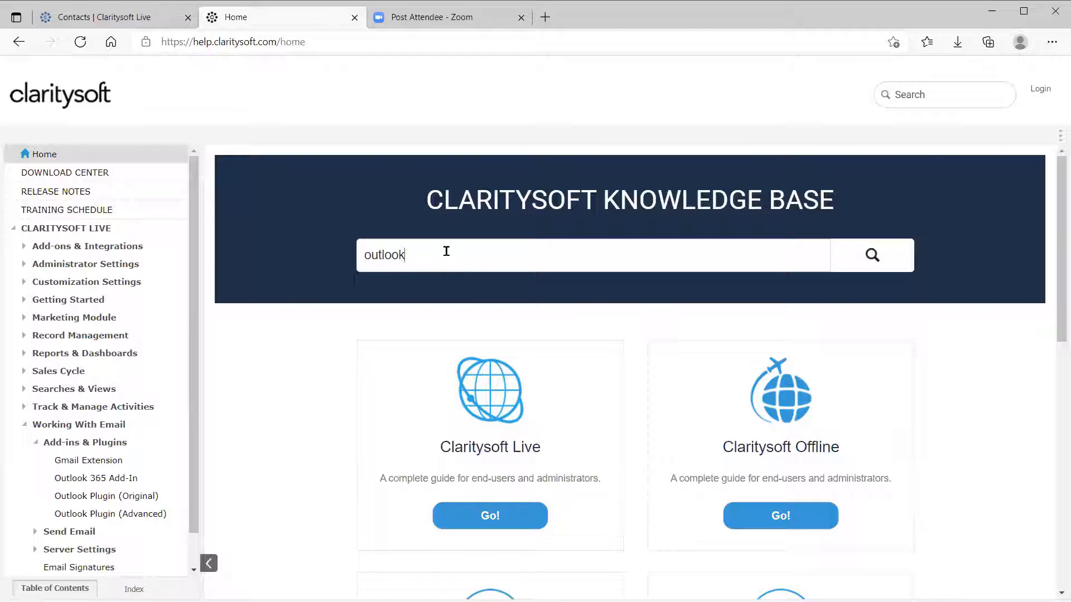
pyautogui.write('plug')
pyautogui.press('Return')
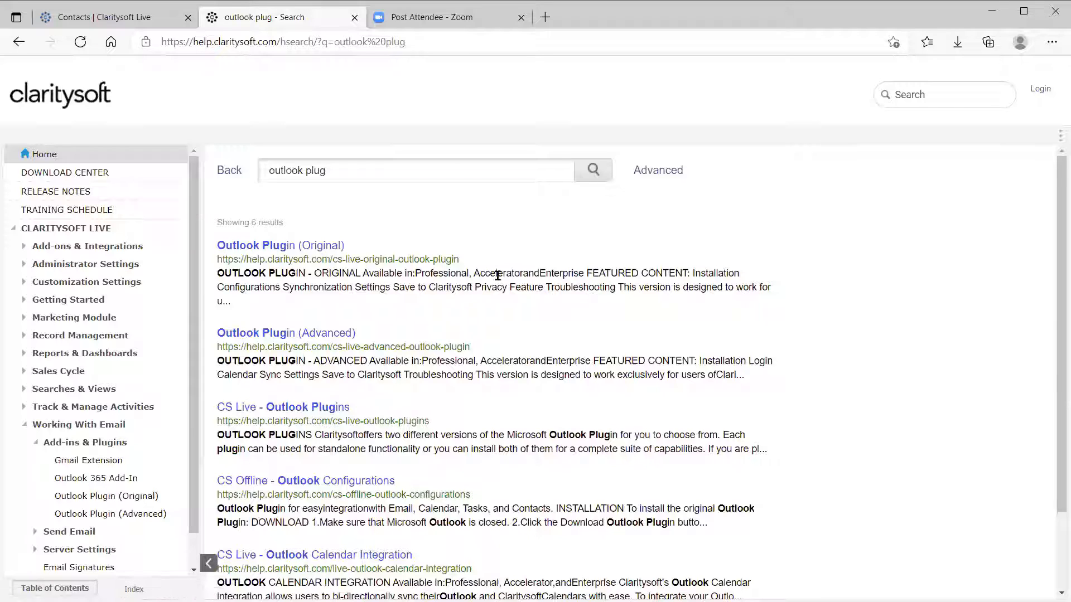
pyautogui.scroll(-1, 477, 324)
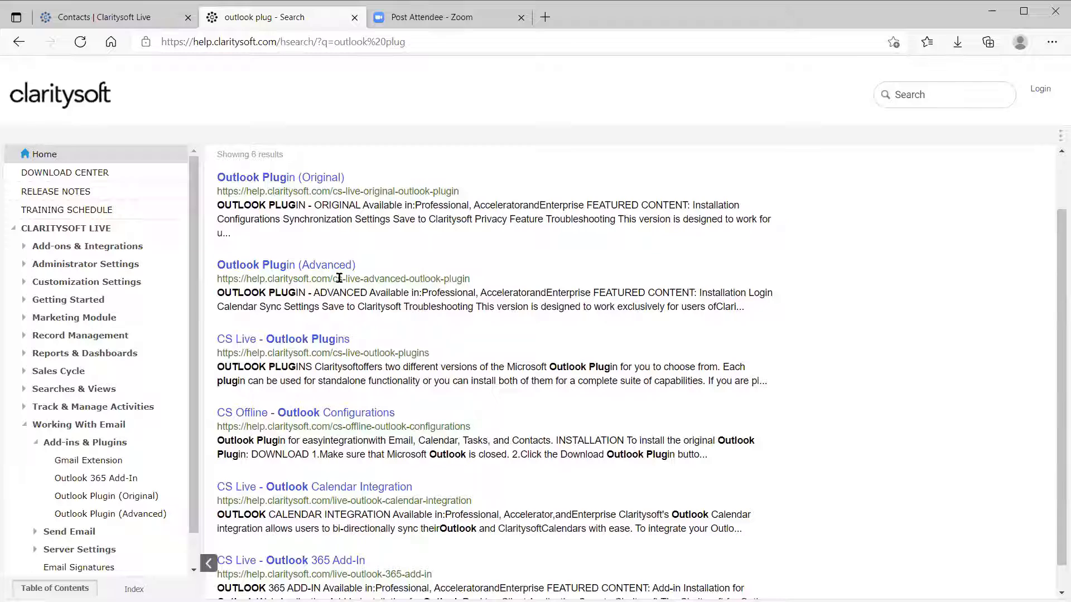
# Open Outlook Plugin (Advanced) and scroll to its installation steps and 32-Bit/64-Bit downloads.
pyautogui.click(246, 270)
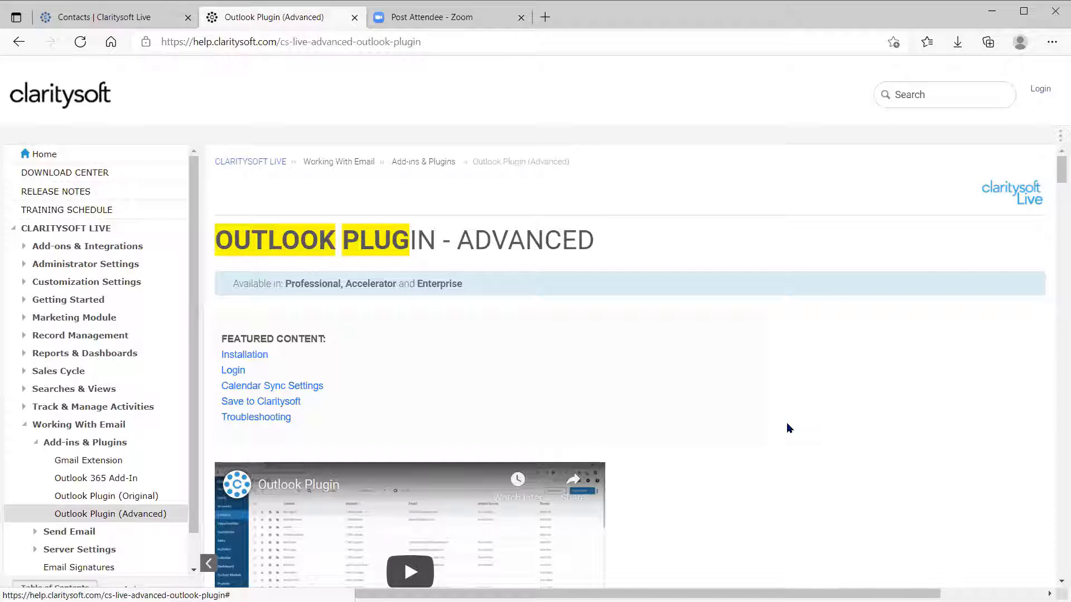
pyautogui.scroll(-1, 721, 415)
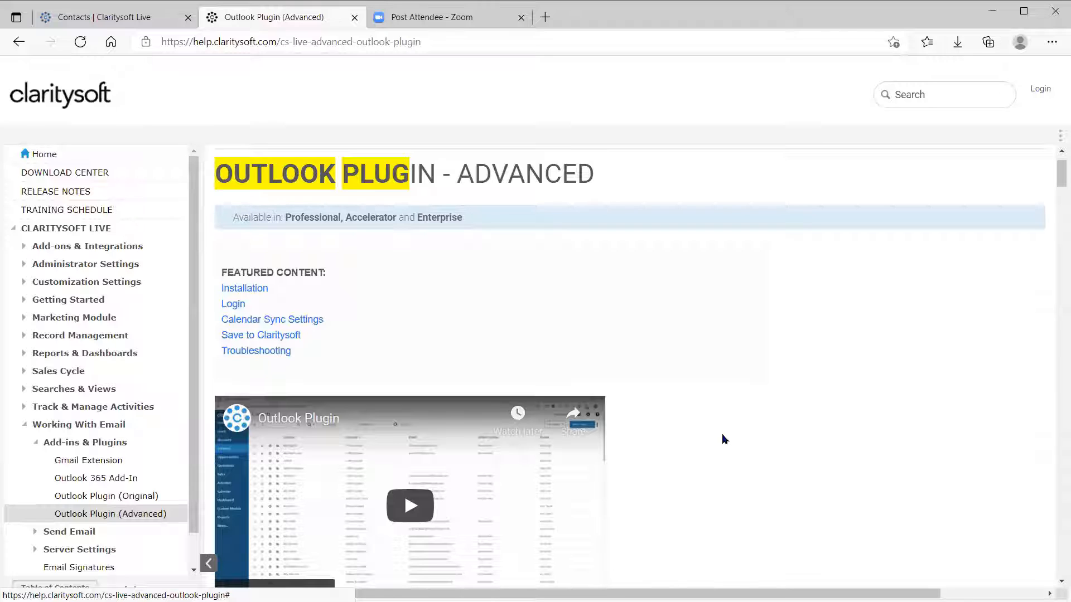
pyautogui.scroll(-1, 723, 412)
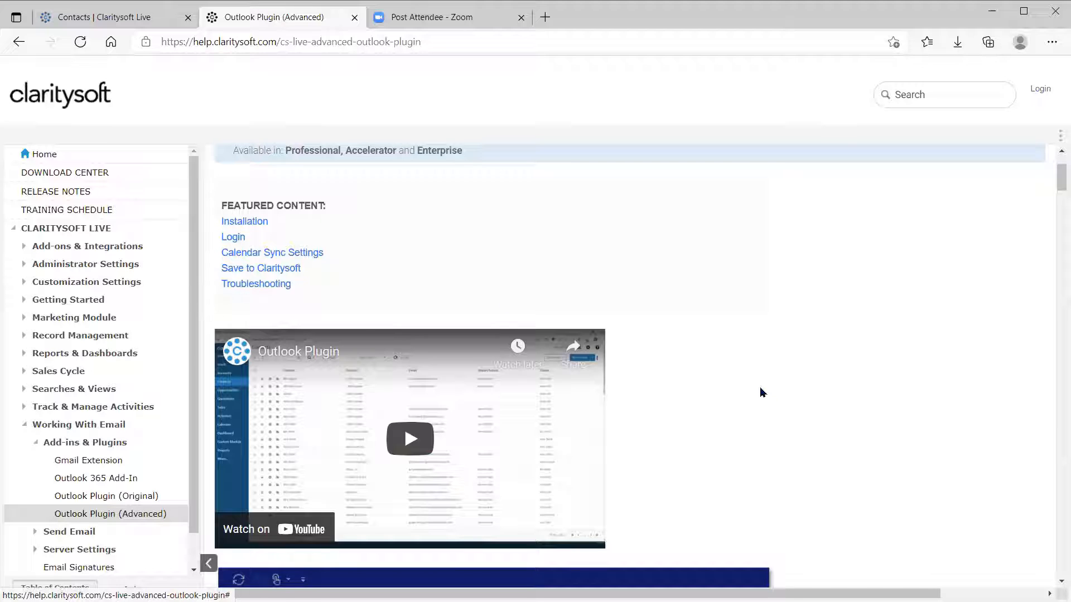
pyautogui.scroll(-1, 752, 387)
pyautogui.scroll(-4, 750, 387)
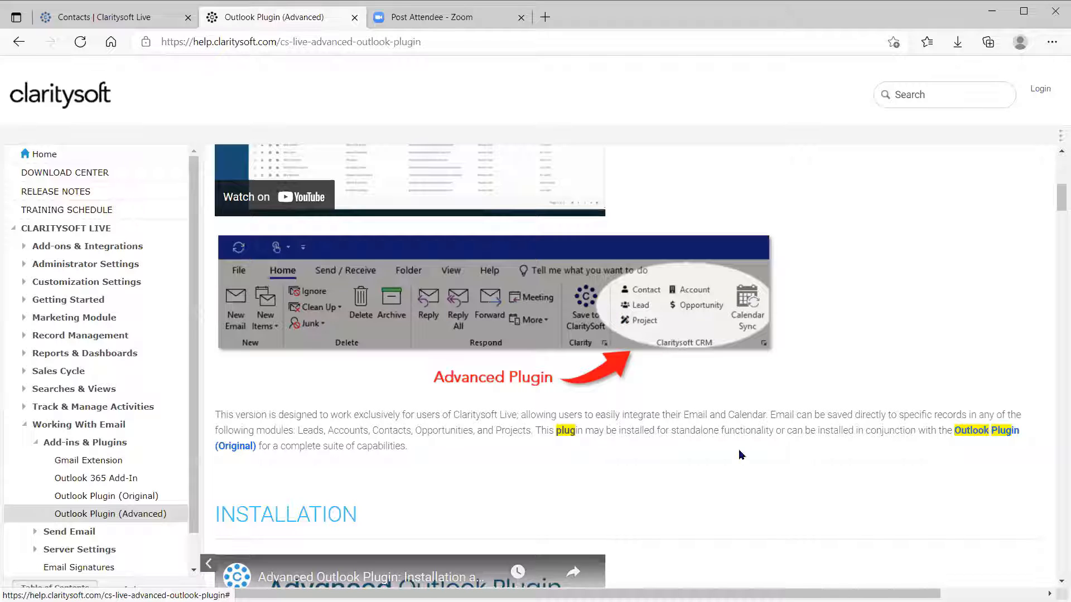
pyautogui.scroll(-7, 732, 453)
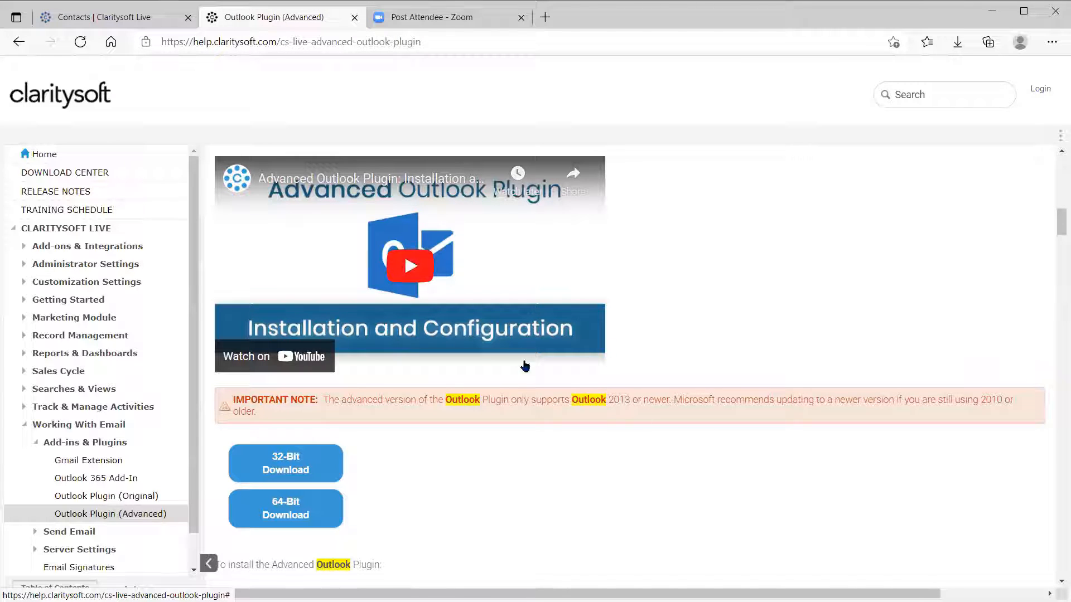
pyautogui.scroll(-3, 539, 475)
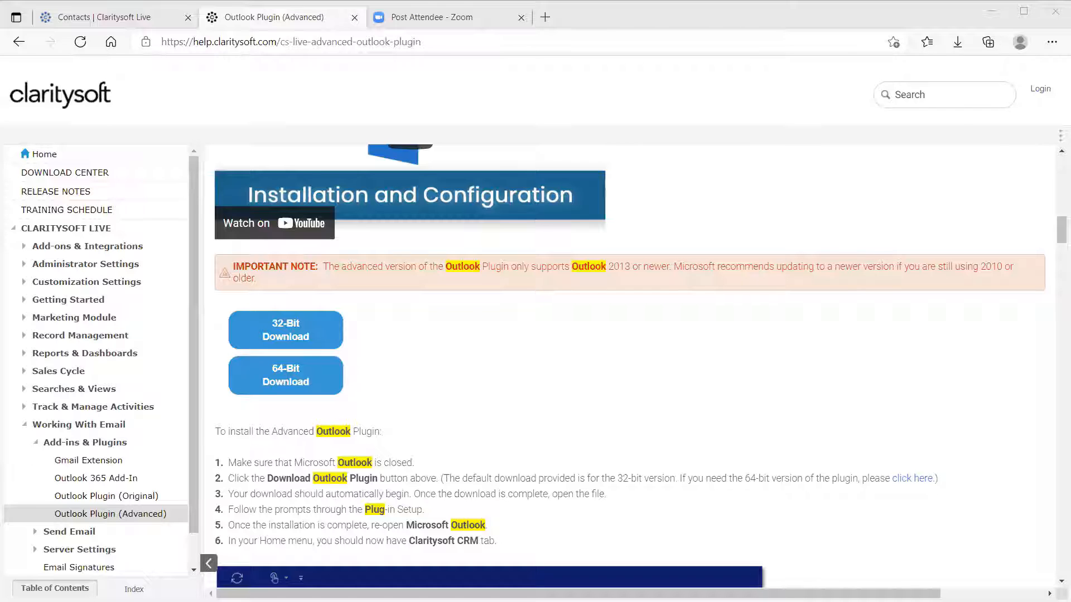
# Move the Outlook window onto this screen so the install steps stay visible.
pyautogui.moveTo(1070, 83); pyautogui.dragTo(628, 84)
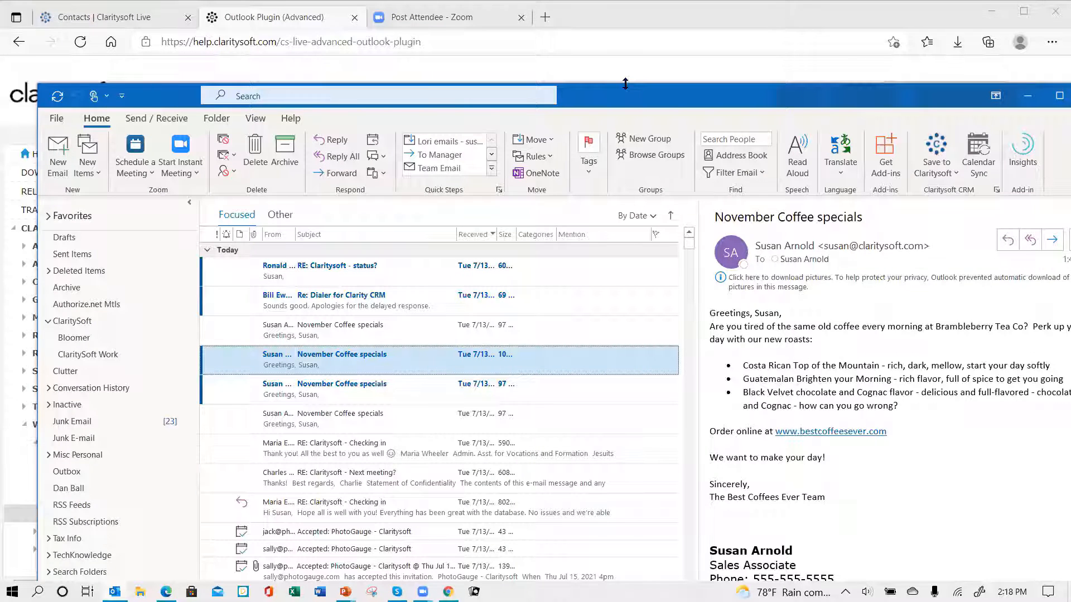
pyautogui.moveTo(626, 83); pyautogui.dragTo(639, 360)
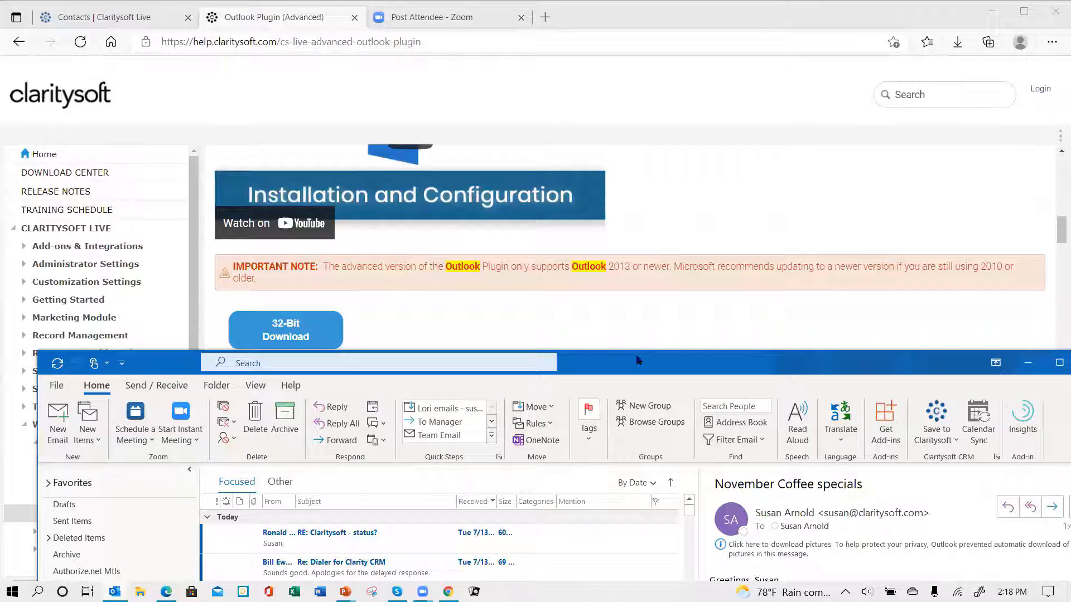
pyautogui.moveTo(639, 360); pyautogui.dragTo(618, 73)
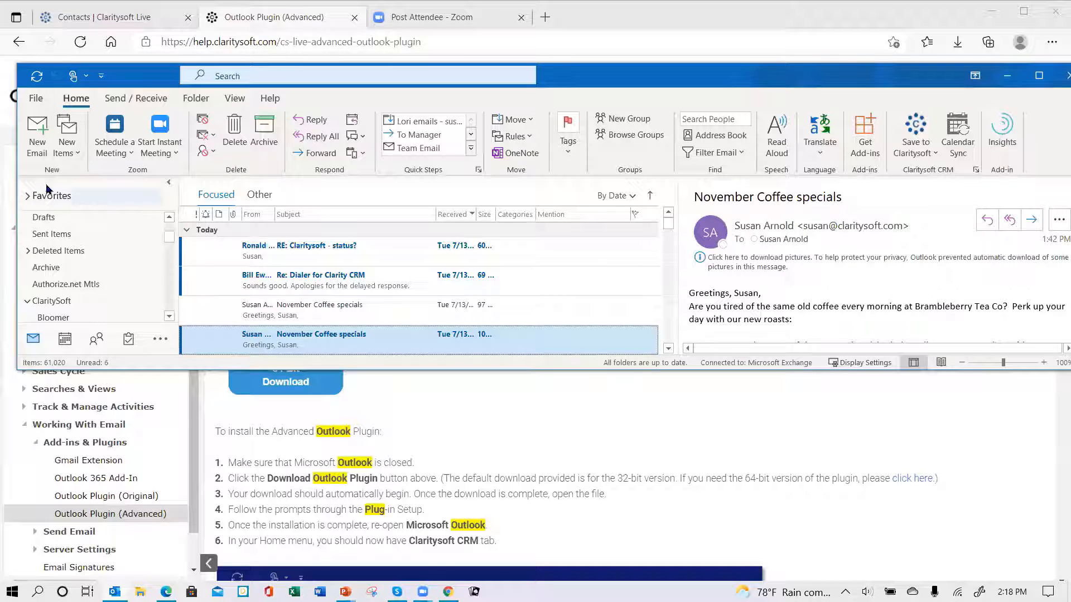
# Confirm via About Outlook that it's 64-bit Outlook for Microsoft 365, then go back to search results.
pyautogui.click(34, 100)
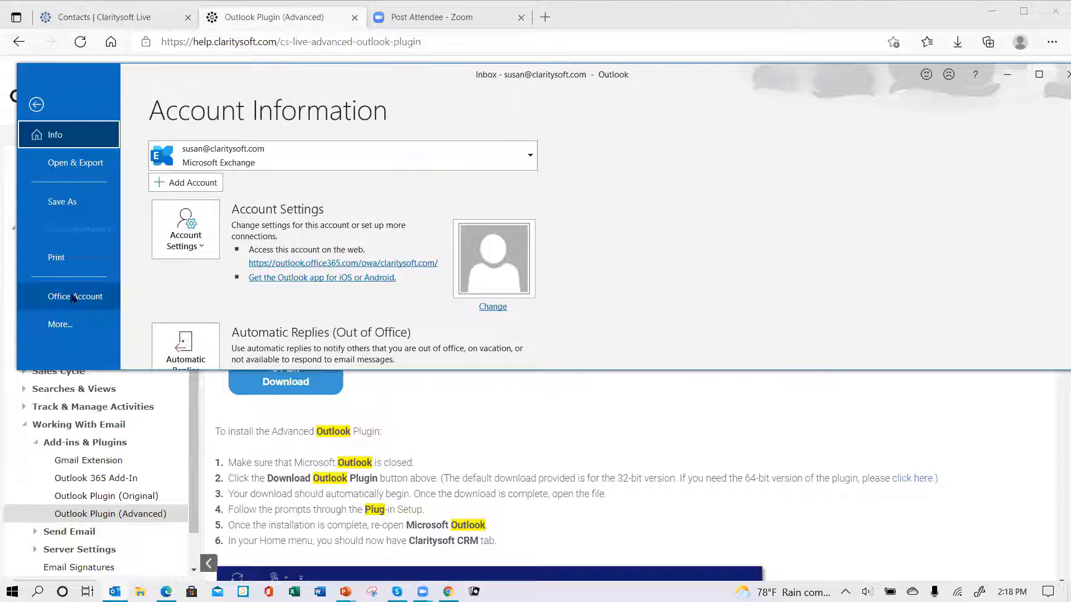
pyautogui.click(76, 300)
pyautogui.scroll(-3, 786, 250)
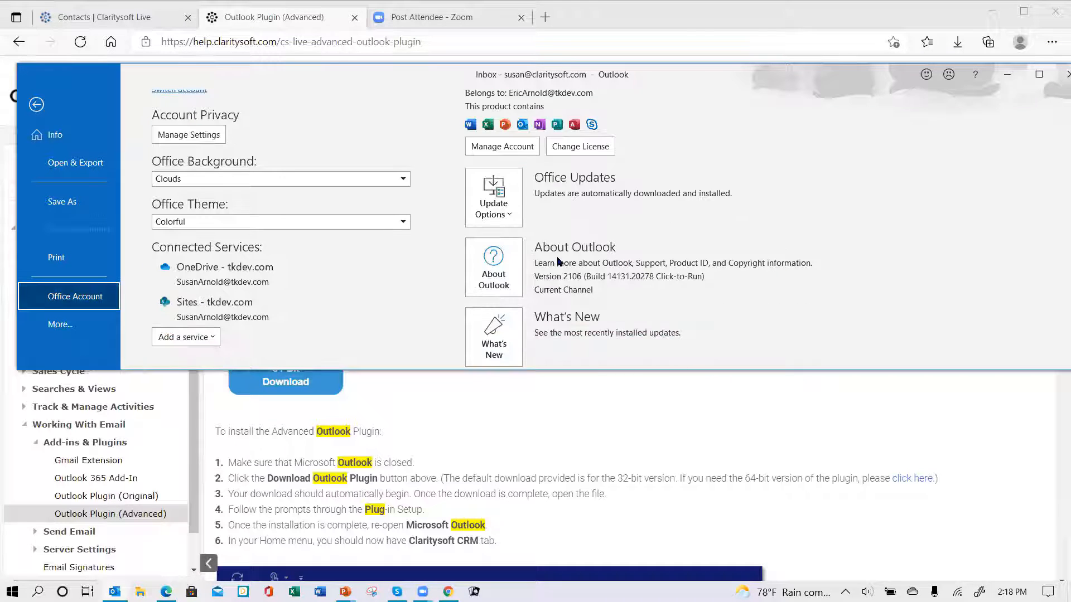
pyautogui.click(491, 278)
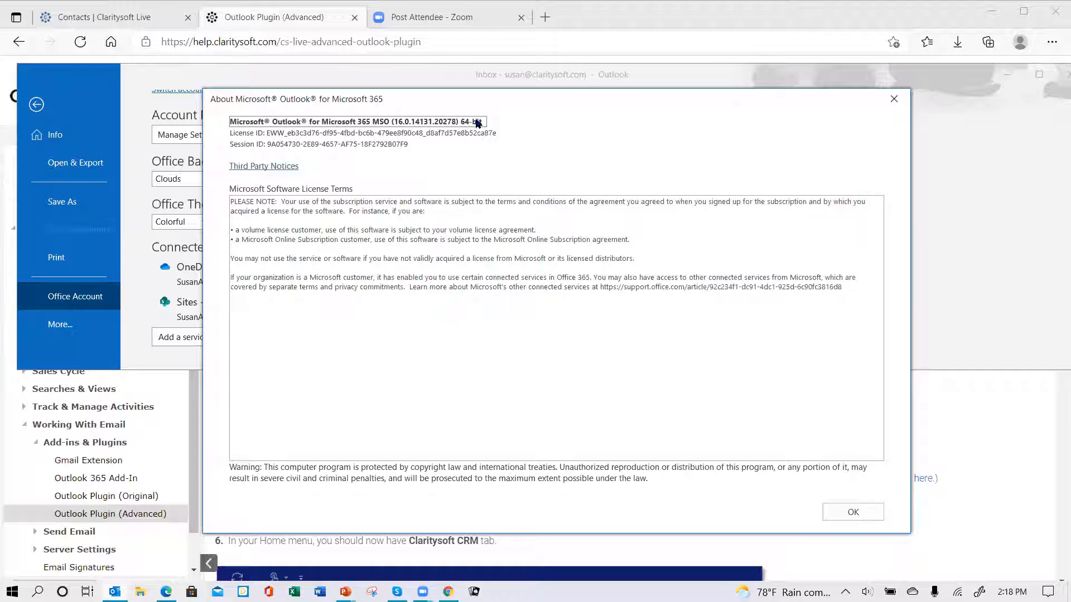
pyautogui.click(894, 99)
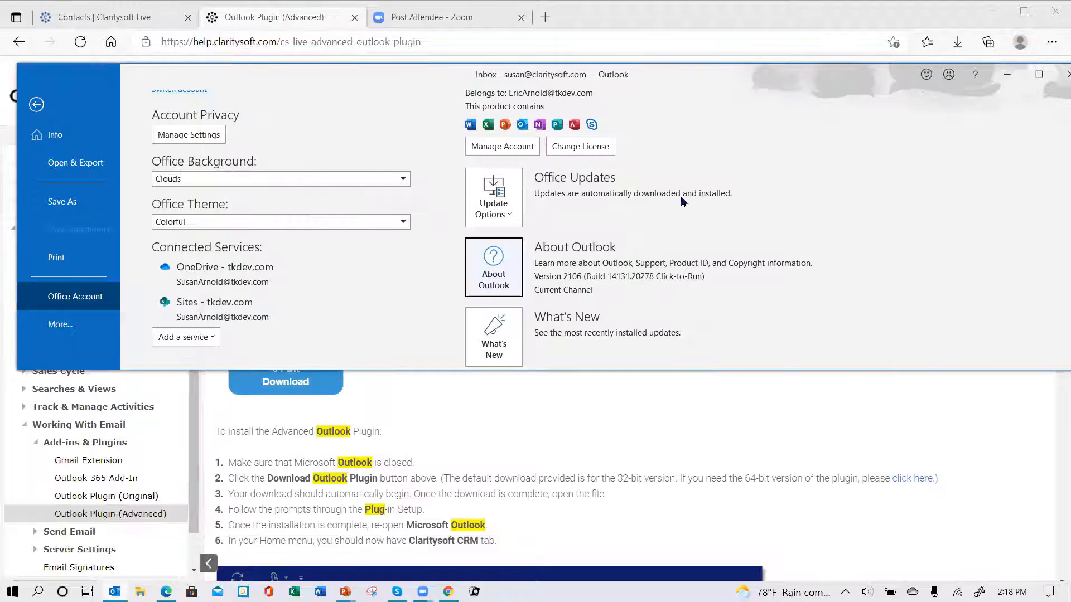
pyautogui.click(23, 48)
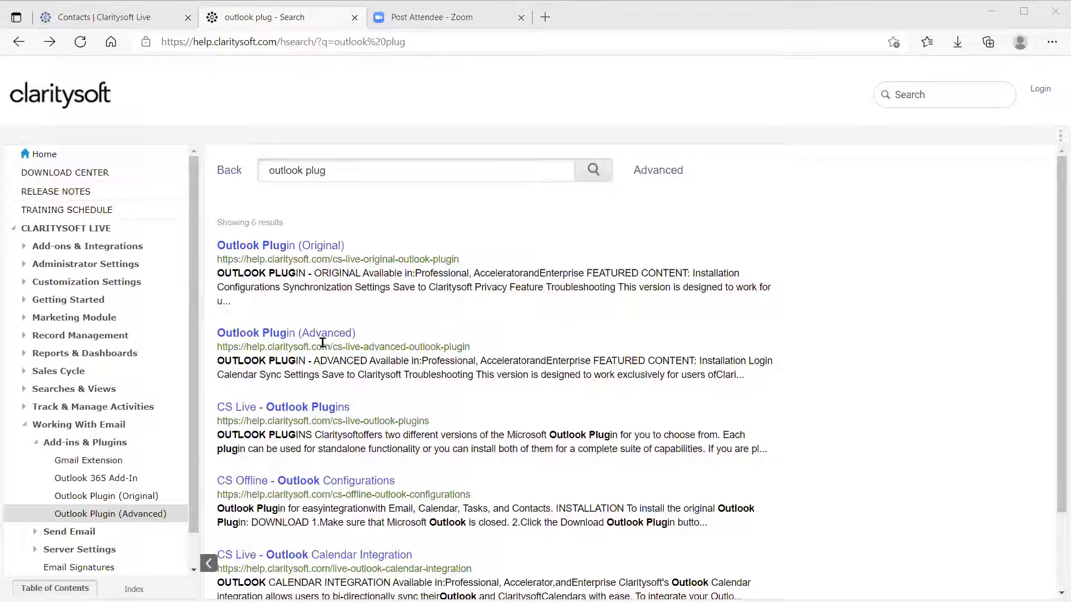
# Reopen Outlook Plugin (Advanced) and download the 64-Bit installer clarity_outlook_plugin64 (4).msi.
pyautogui.click(262, 335)
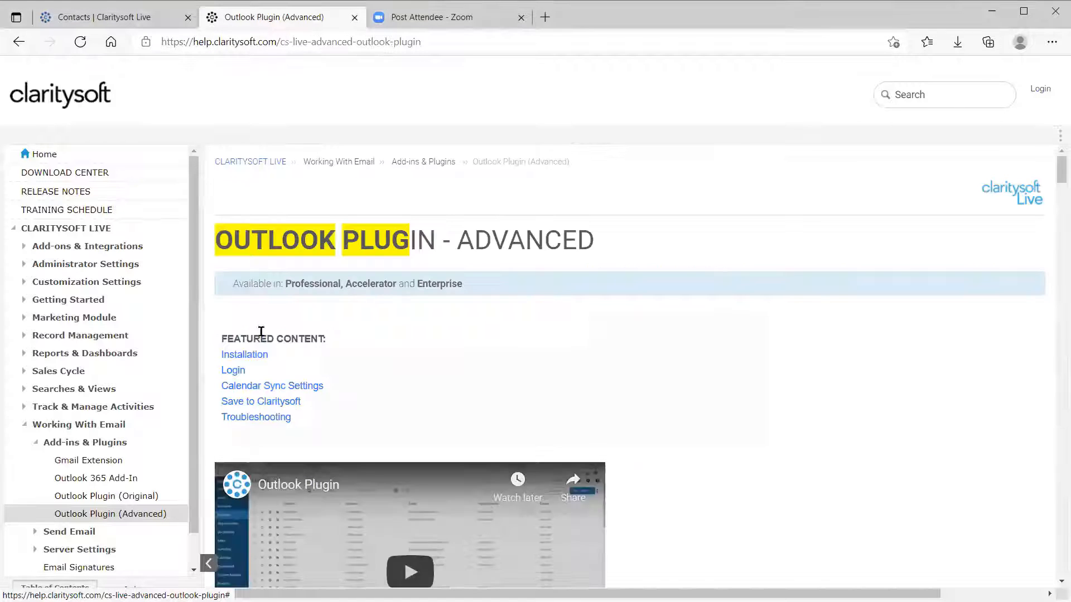
pyautogui.scroll(-3, 689, 444)
pyautogui.scroll(-12, 682, 435)
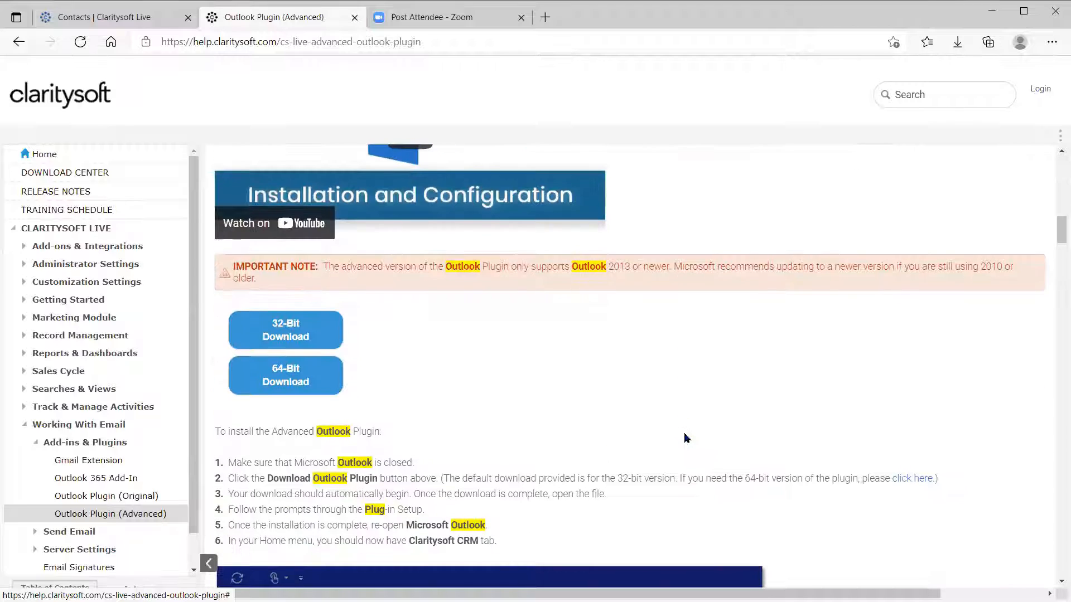
pyautogui.scroll(-3, 669, 393)
pyautogui.scroll(3, 673, 355)
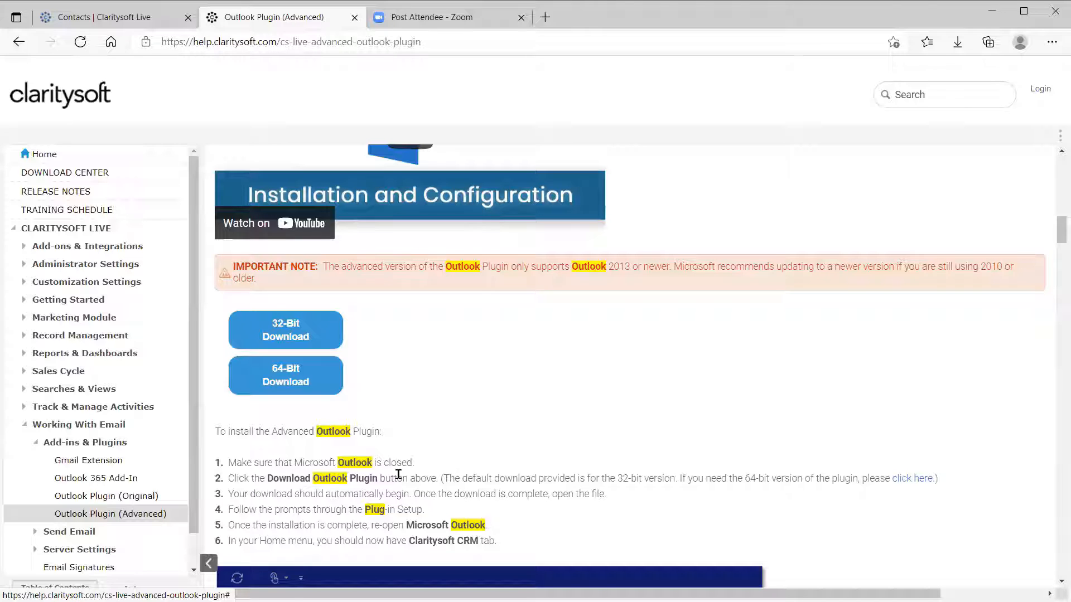
pyautogui.click(284, 383)
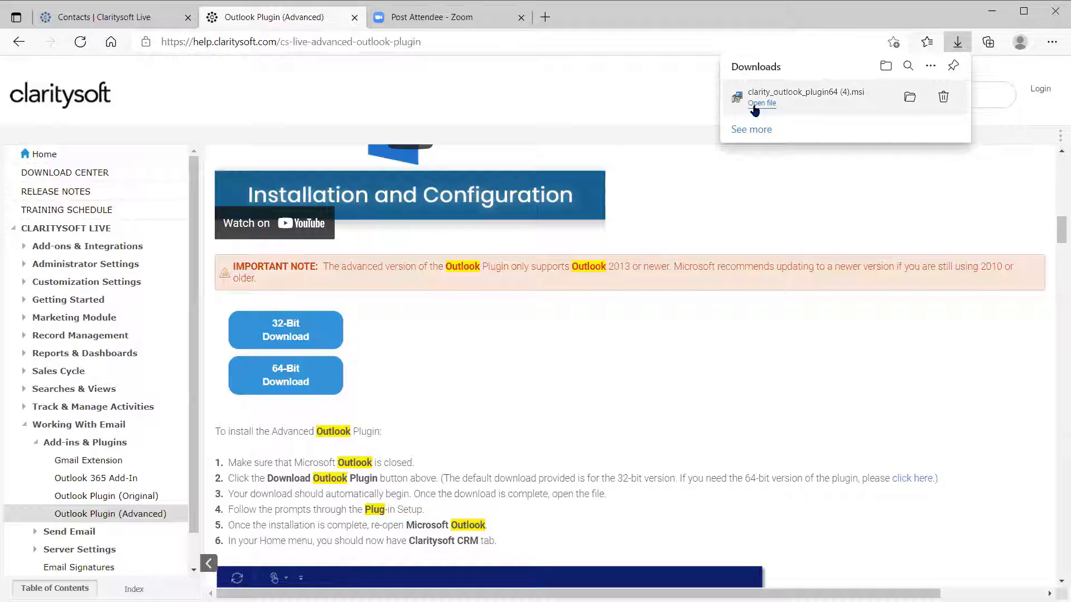
# Run the installer, dismiss the newer-version-already-installed warning, and close the setup wizard.
pyautogui.click(751, 110)
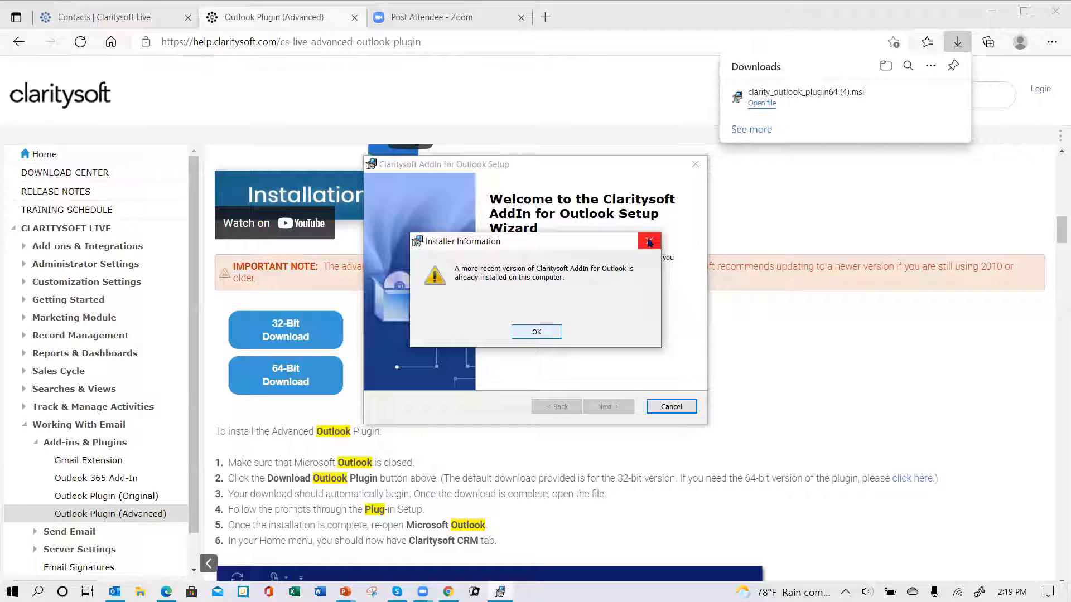
pyautogui.click(649, 242)
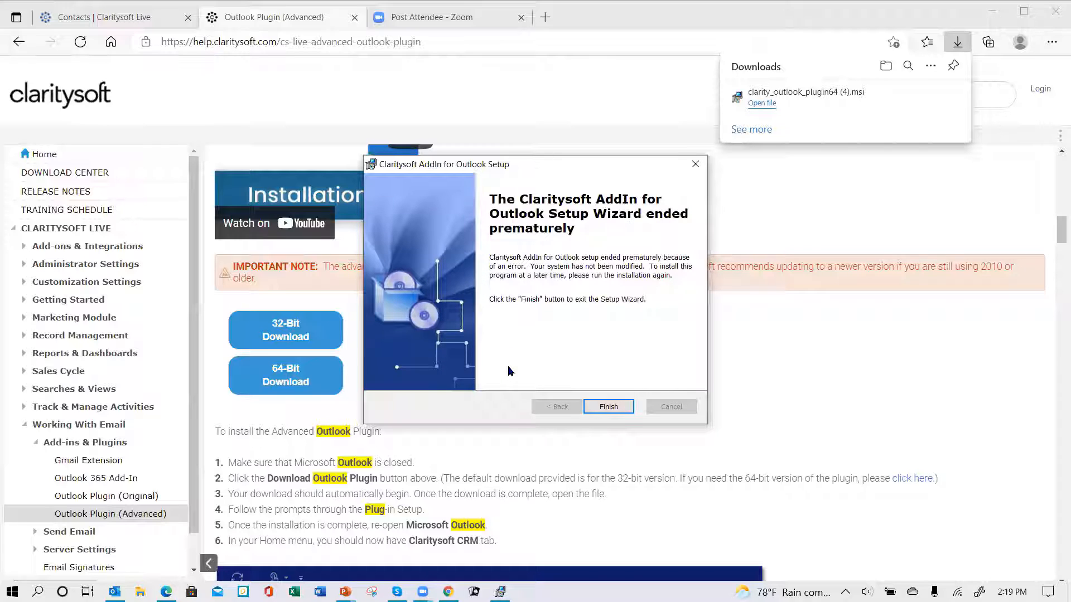
pyautogui.click(695, 165)
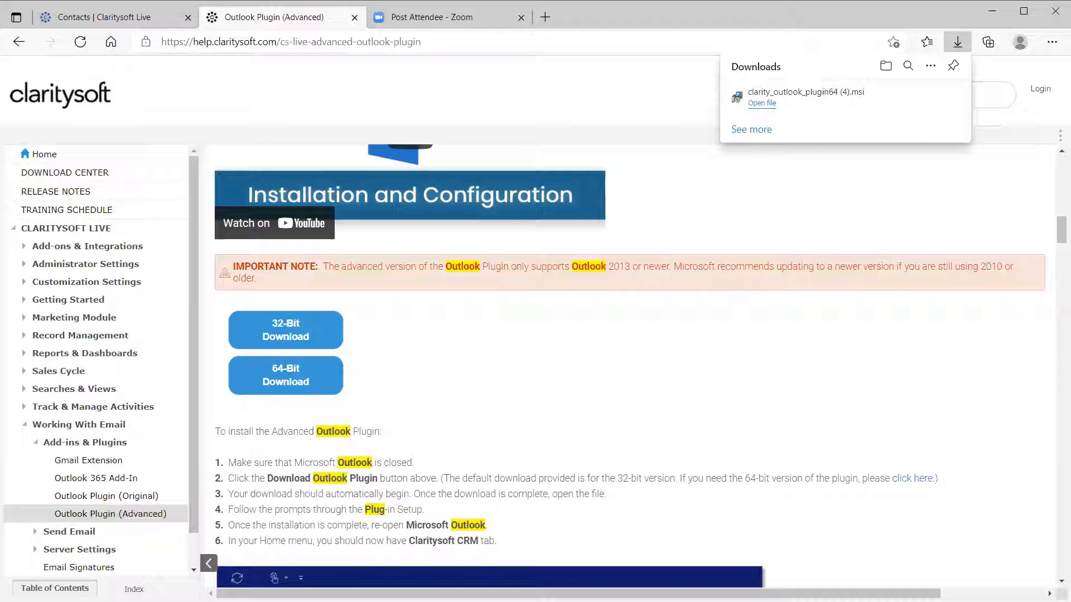
# Return Outlook to the Inbox and choose Save to Claritysoft > Contact for the November Coffee specials email.
pyautogui.hotkey('alt', 'Tab')
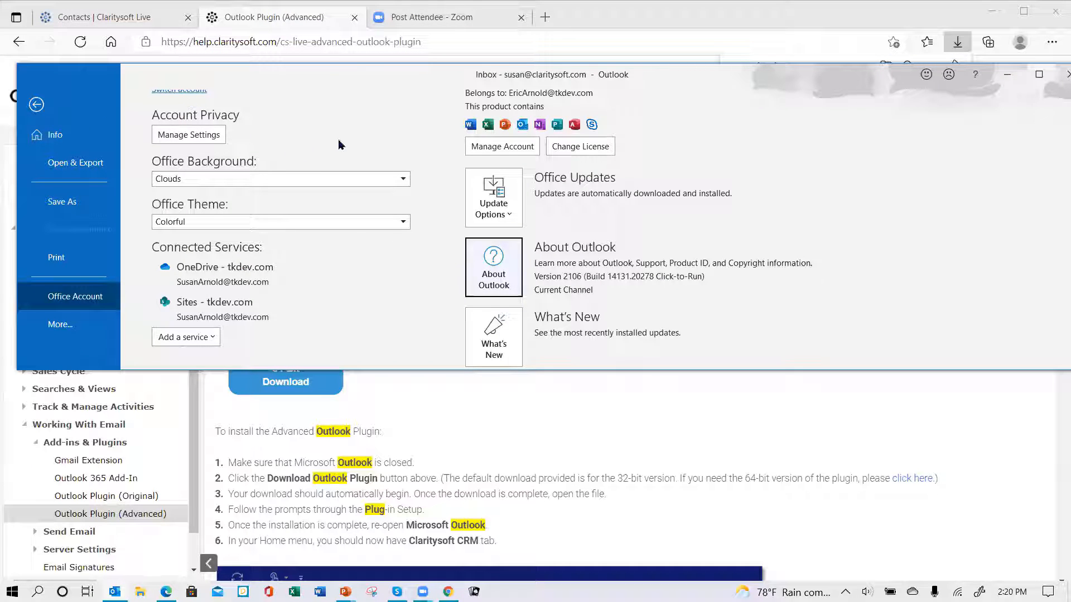
pyautogui.scroll(5, 352, 117)
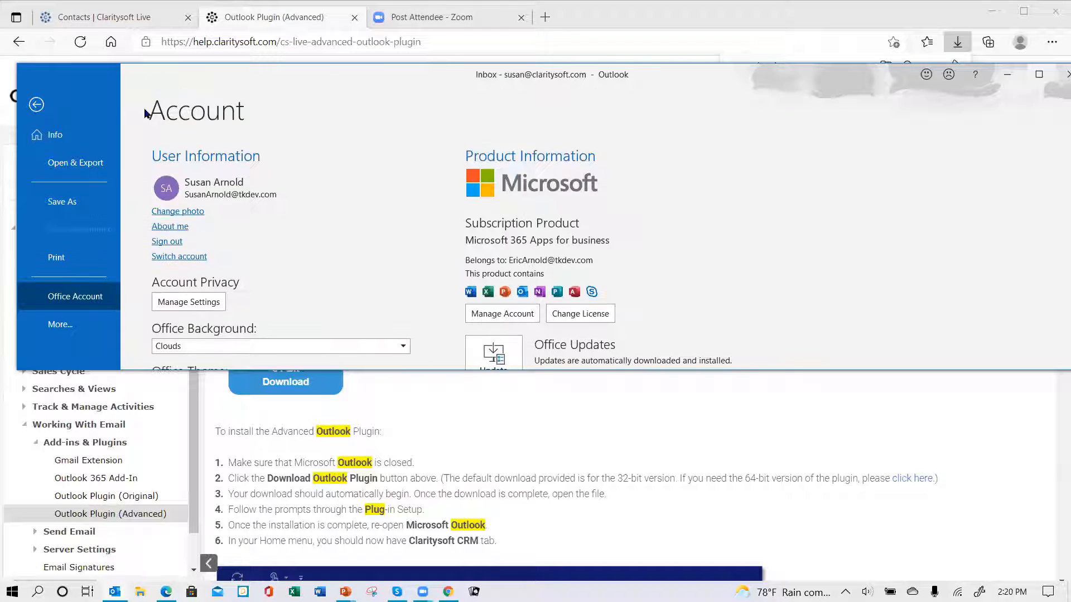
pyautogui.click(42, 108)
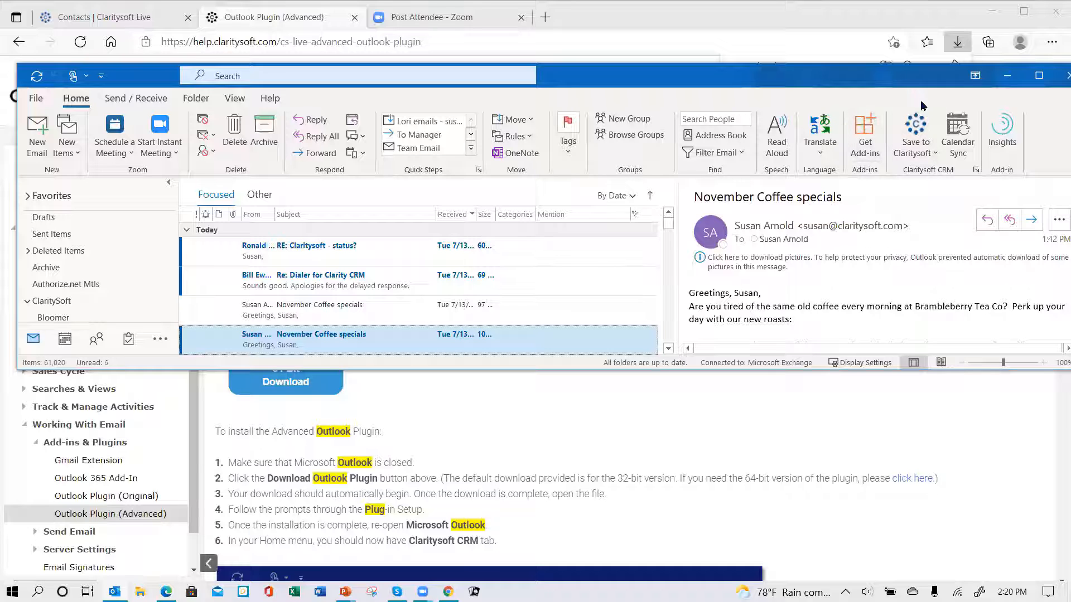
pyautogui.click(936, 158)
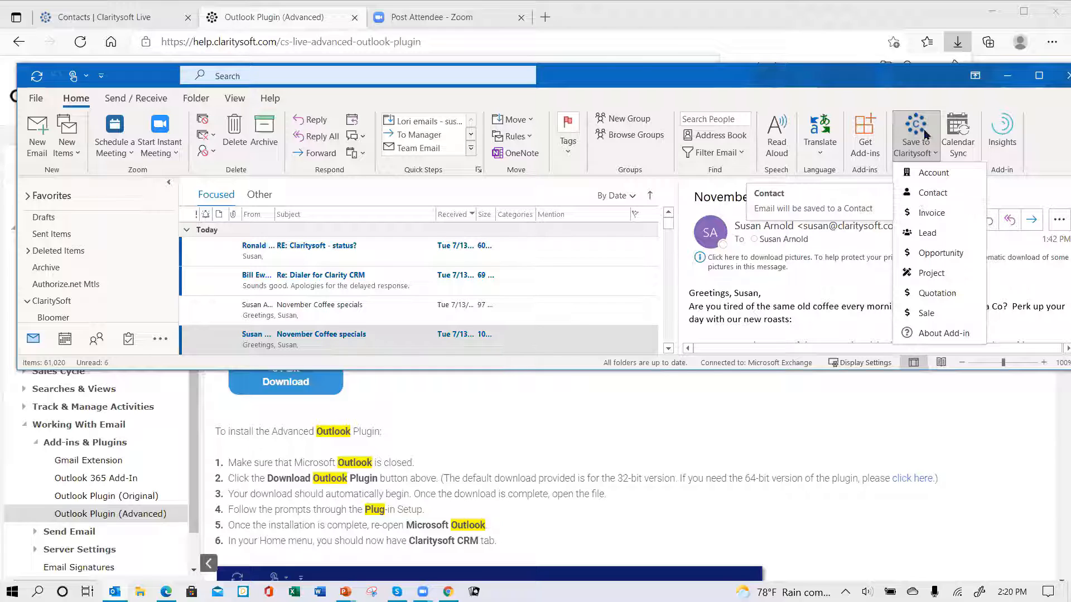
pyautogui.click(921, 201)
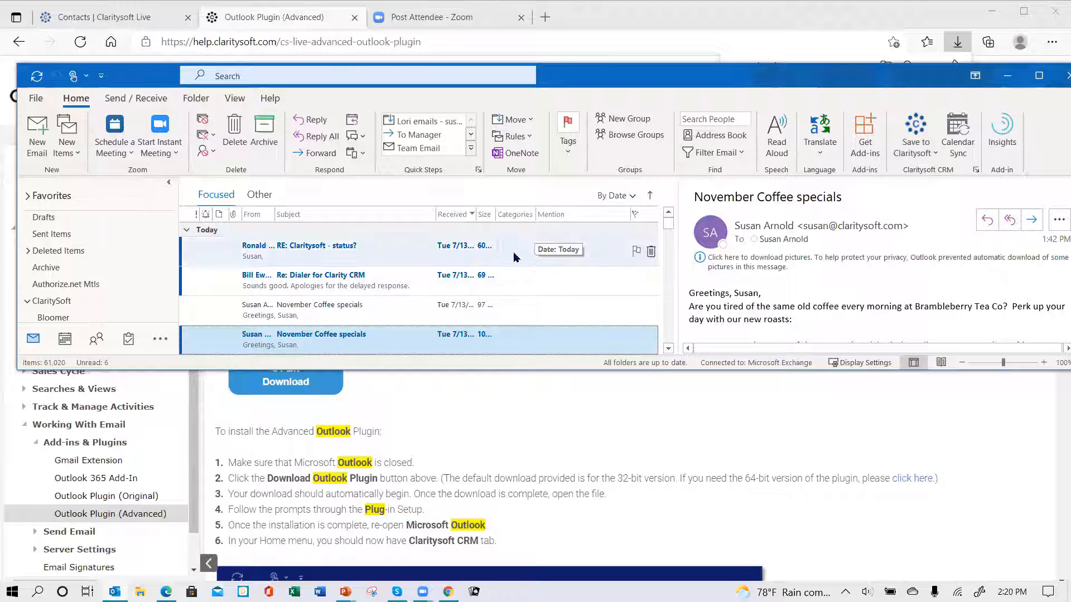
# Check the Claritysoft CRM connection, then log out of the plugin.
pyautogui.click(975, 171)
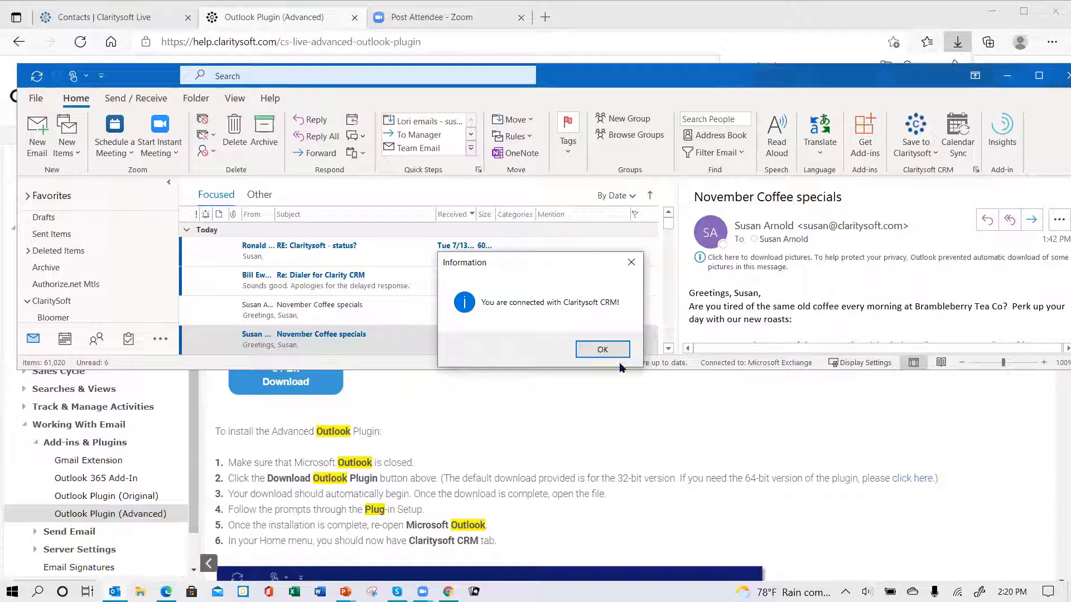
pyautogui.click(606, 350)
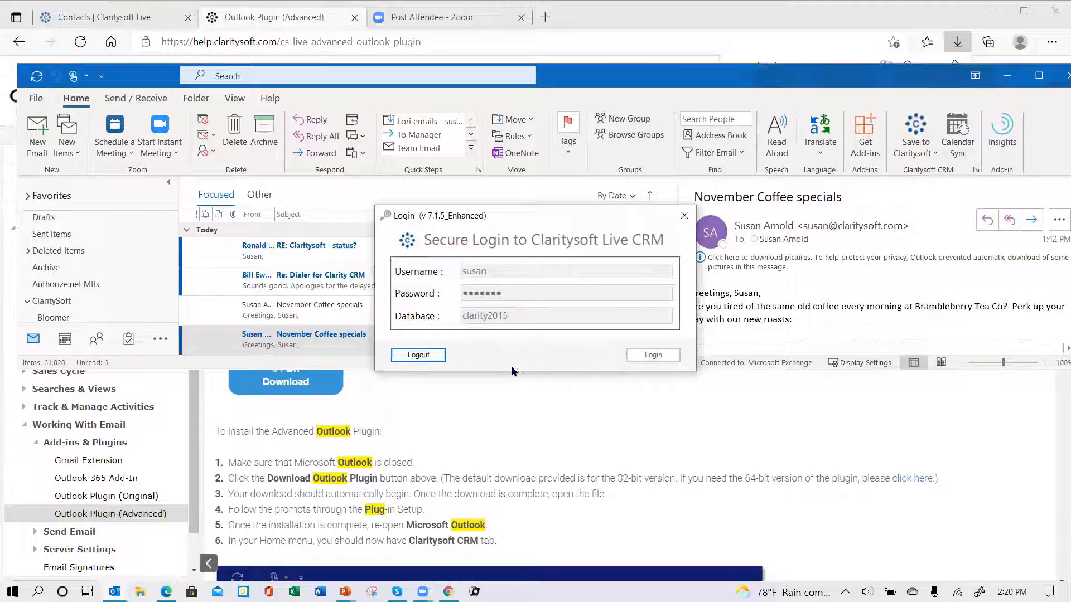
pyautogui.click(417, 355)
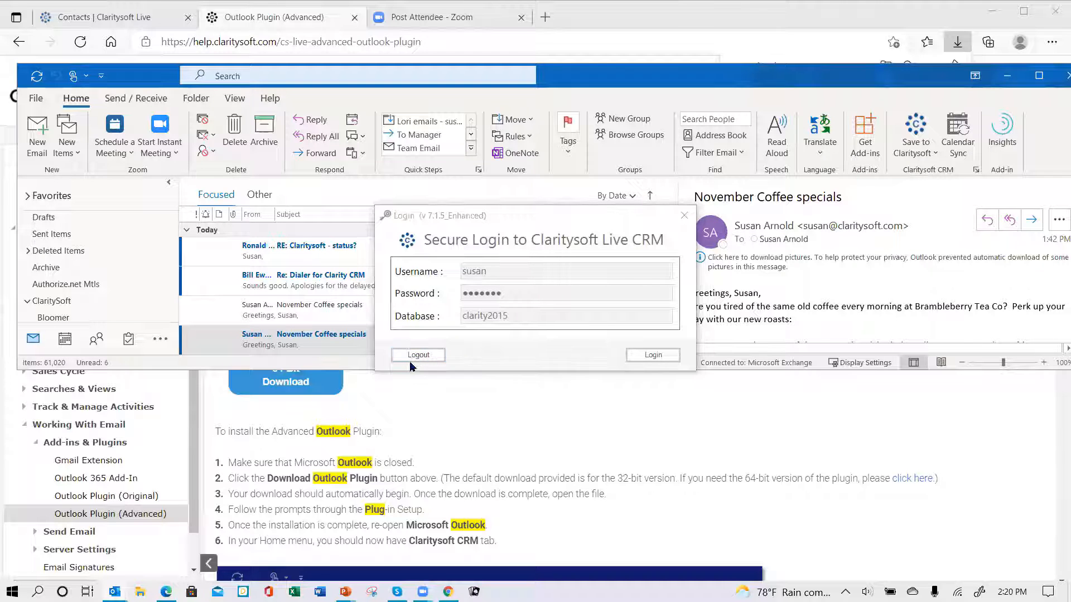
pyautogui.click(610, 349)
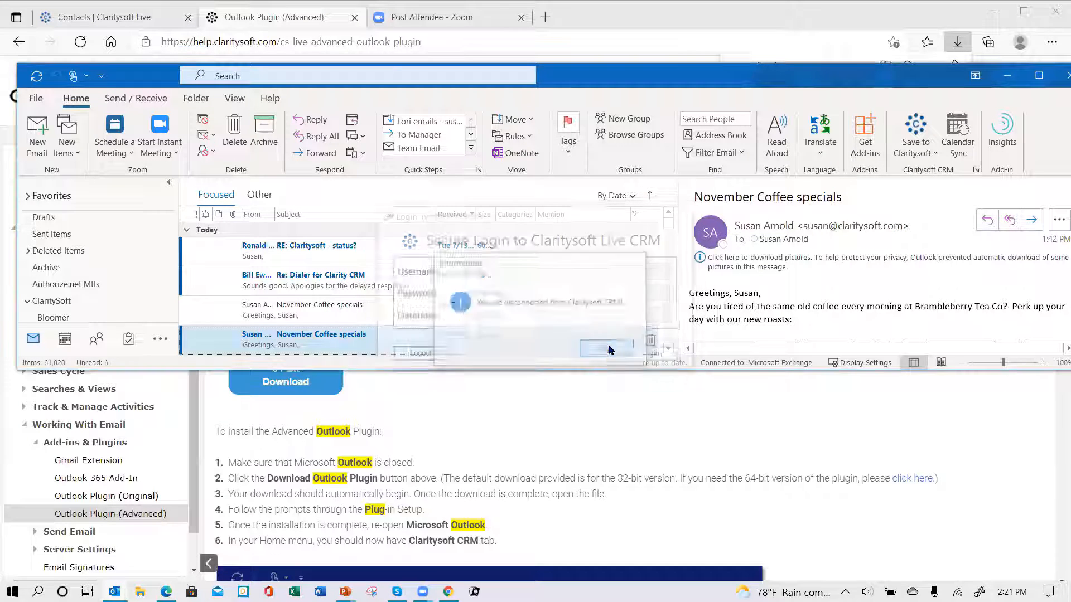
# Log back in with the username, password and database csdemo4, confirming the connection.
pyautogui.click(976, 170)
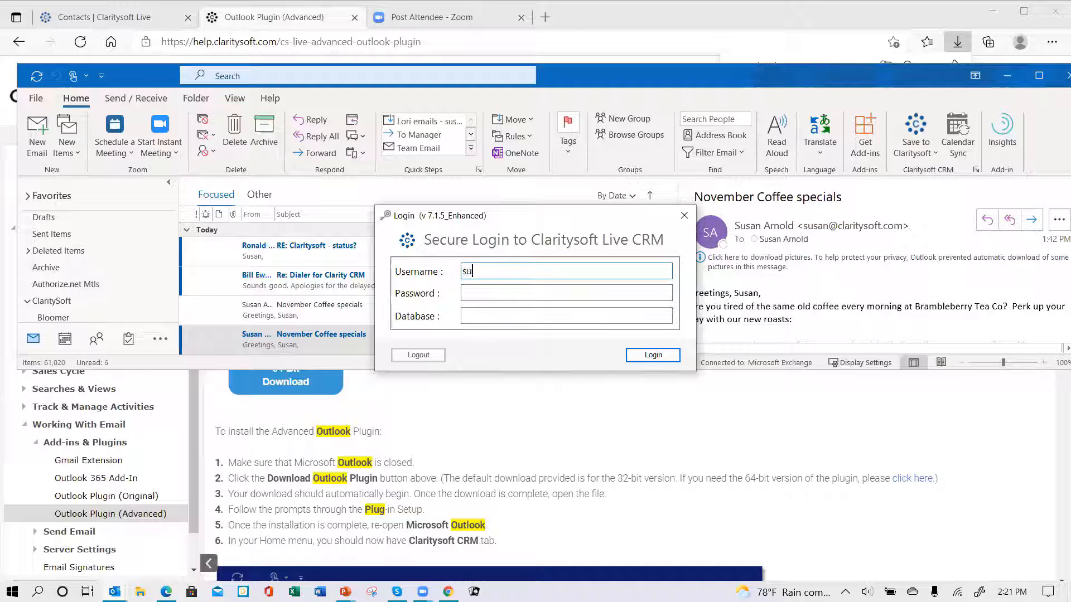
pyautogui.write('an')
pyautogui.write('s')
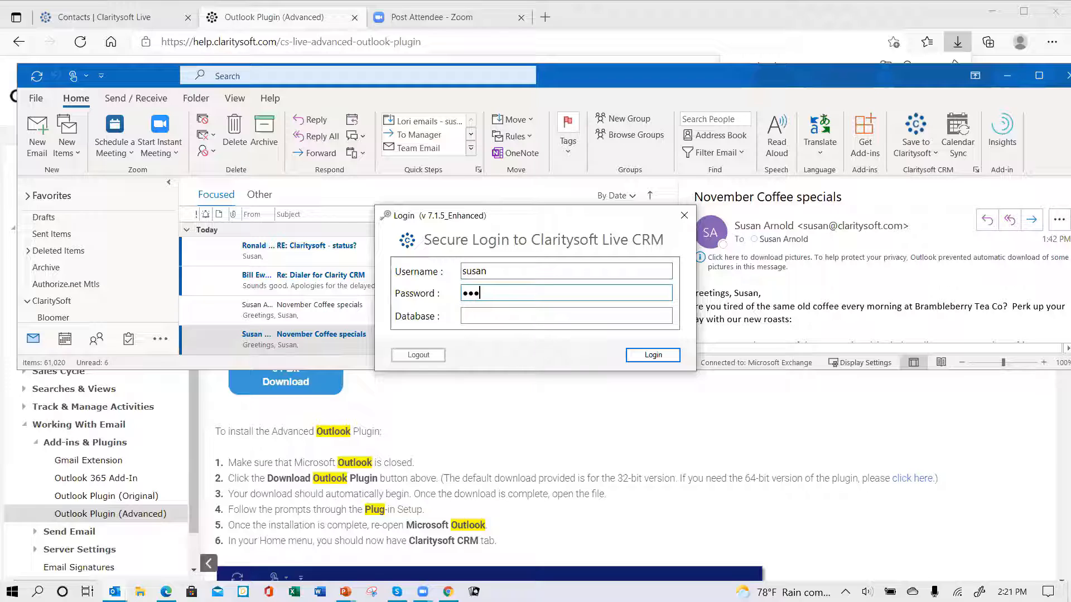
pyautogui.click(463, 316)
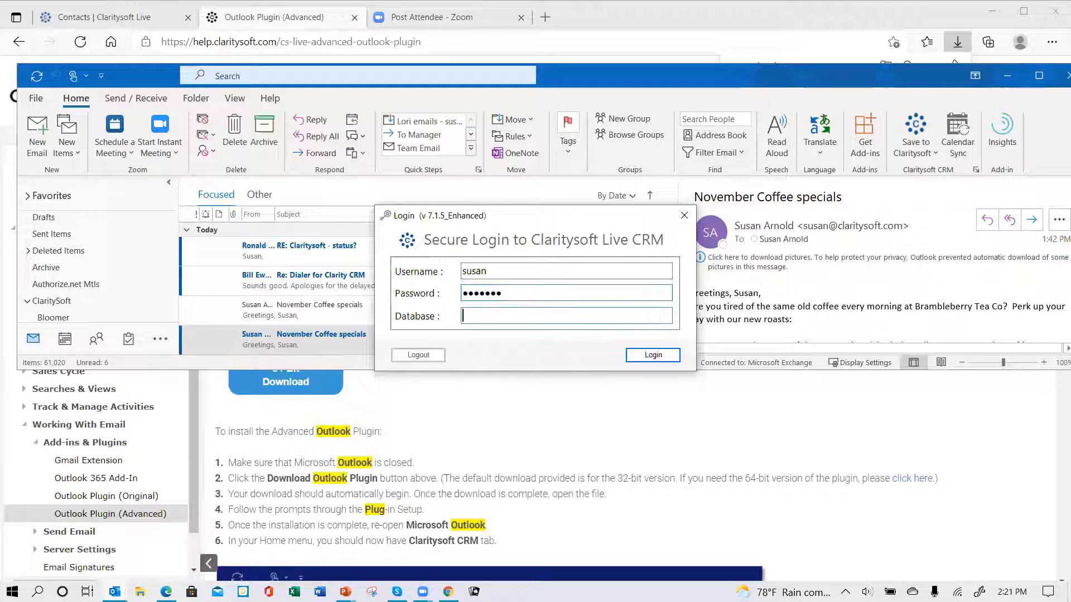
pyautogui.write('csdemo4')
pyautogui.click(649, 358)
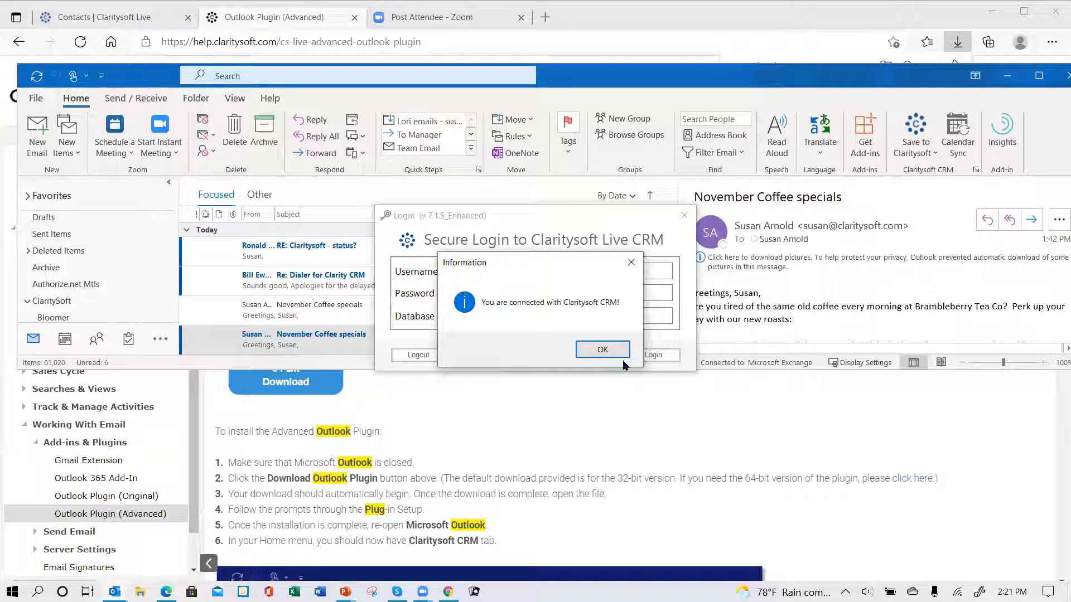
pyautogui.click(602, 350)
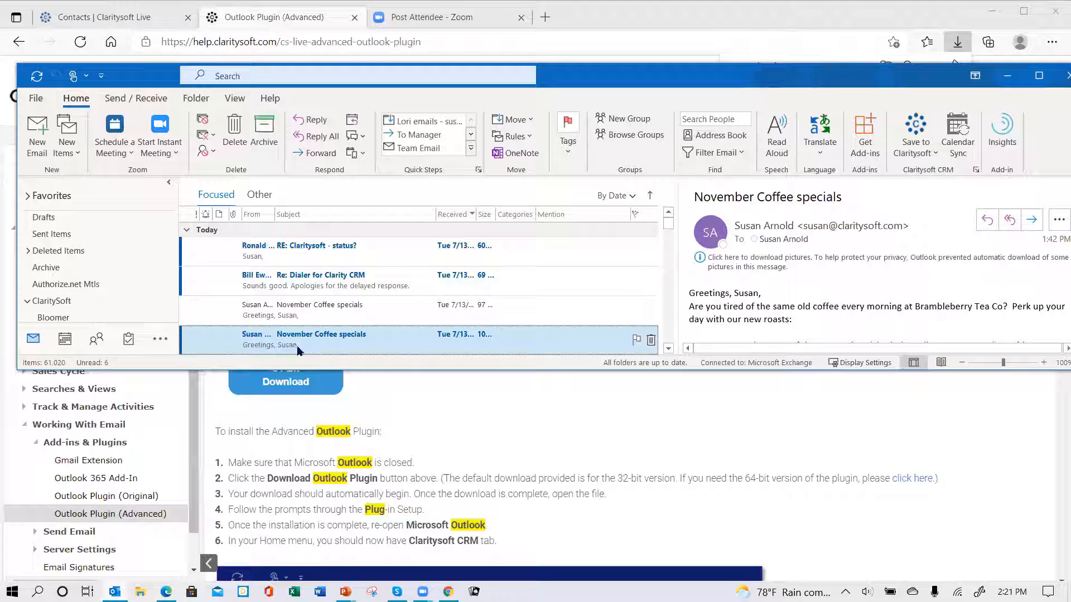
# Save the older November Coffee specials email to the Red Fox Media contact via Save to Claritysoft > Contact.
pyautogui.click(298, 313)
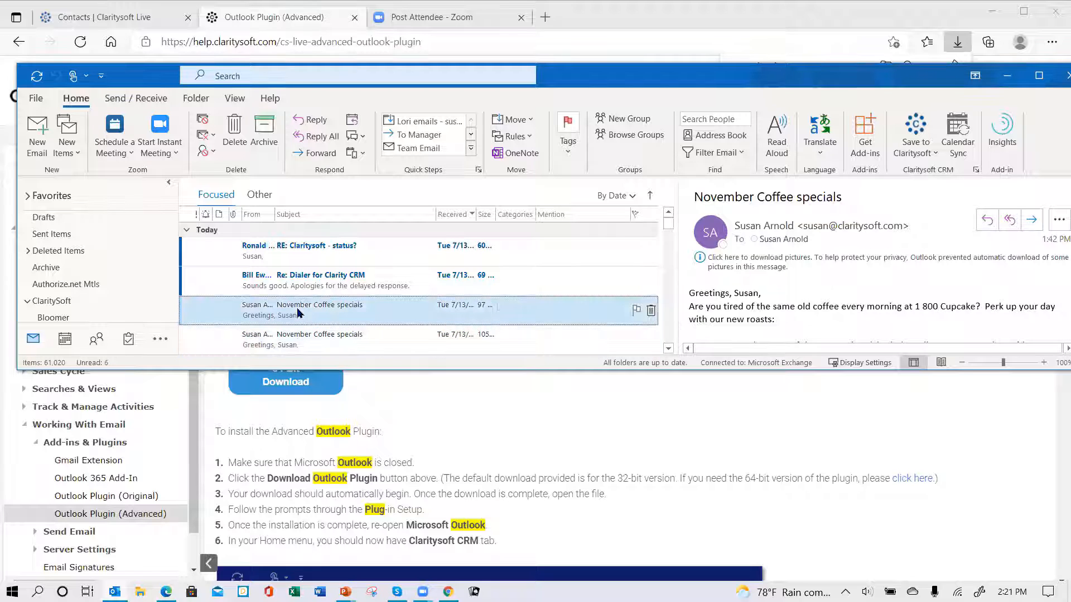
pyautogui.click(926, 156)
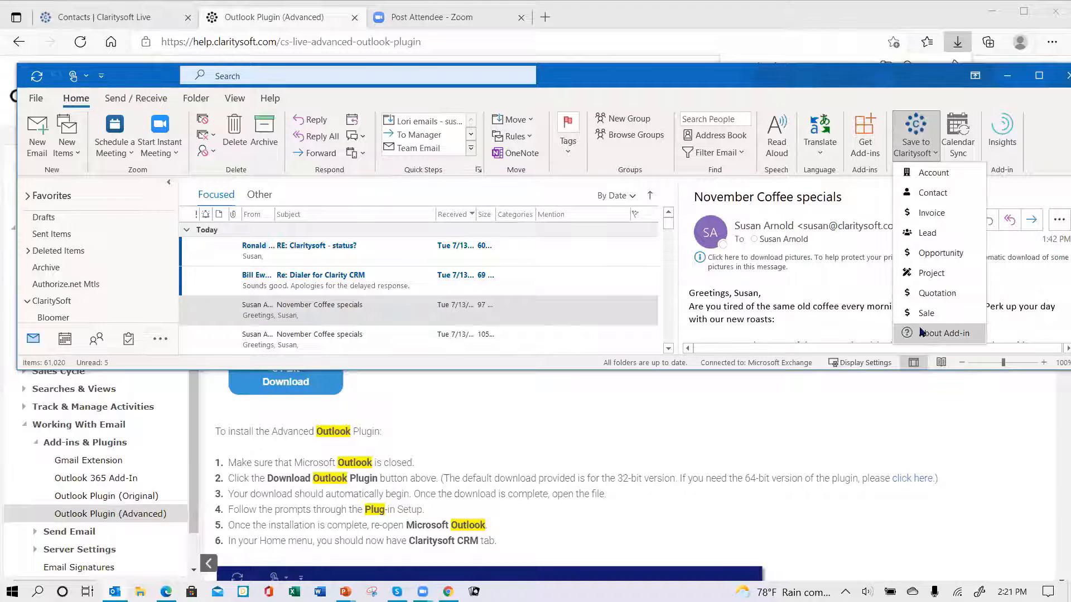
pyautogui.click(911, 195)
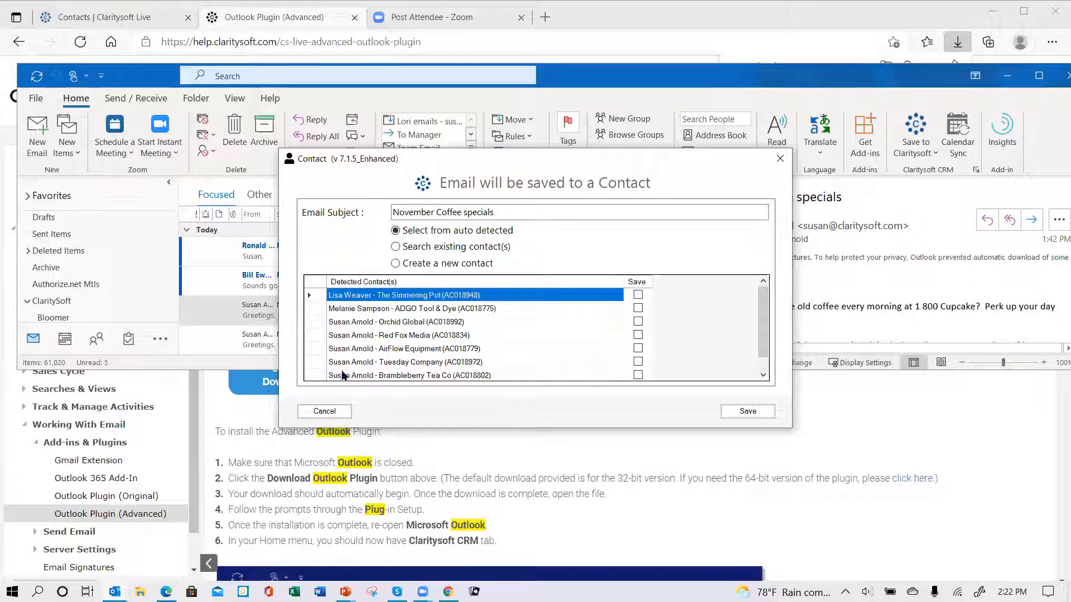
pyautogui.click(343, 337)
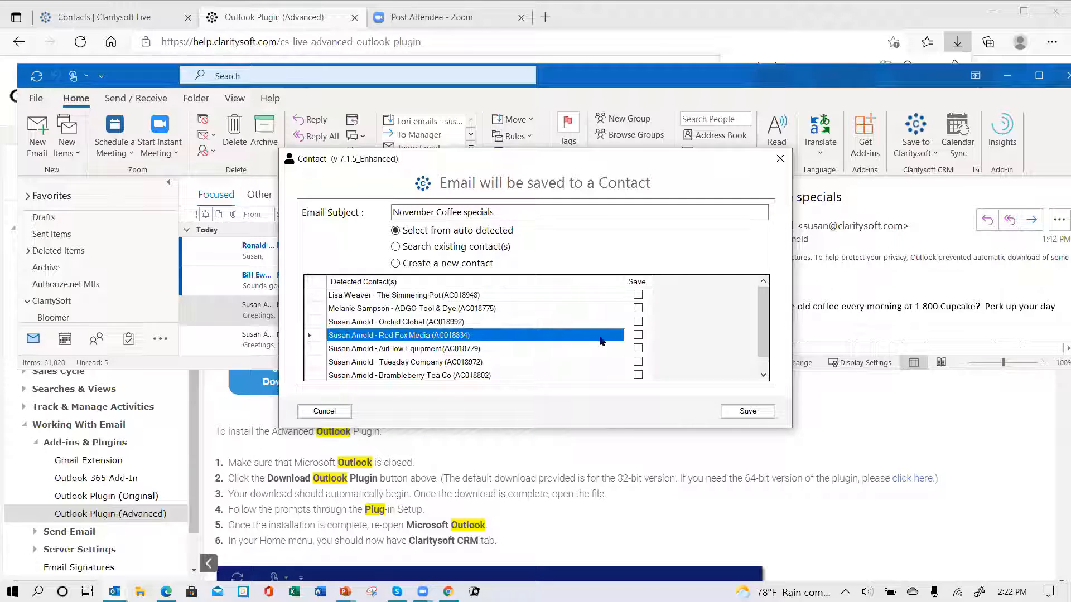
pyautogui.click(638, 335)
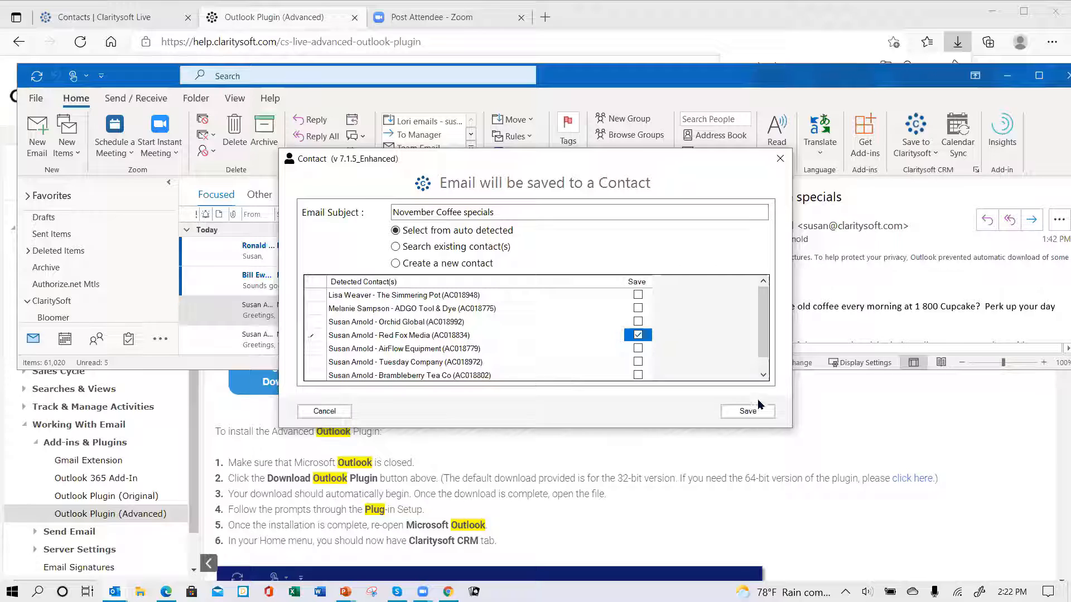
pyautogui.click(743, 414)
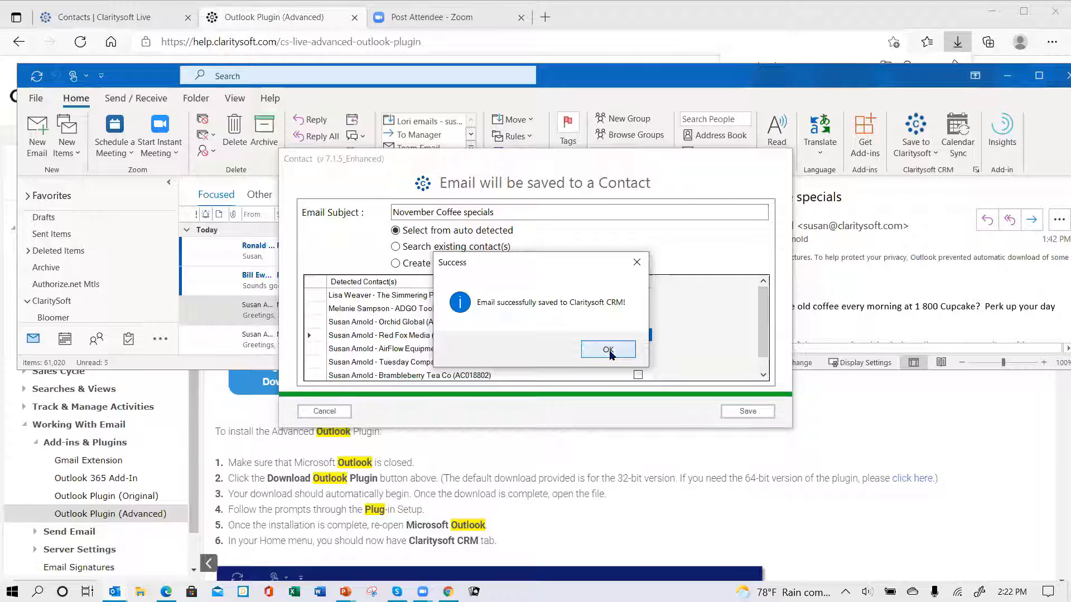
pyautogui.click(608, 350)
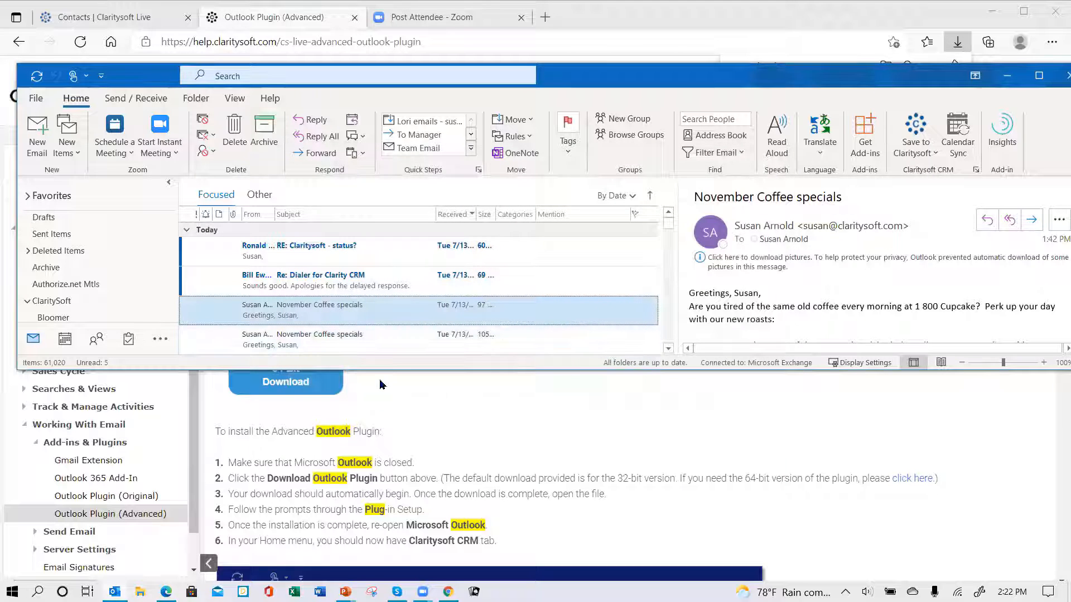
# Open the newer November Coffee specials email and start saving it to a Claritysoft opportunity.
pyautogui.click(377, 345)
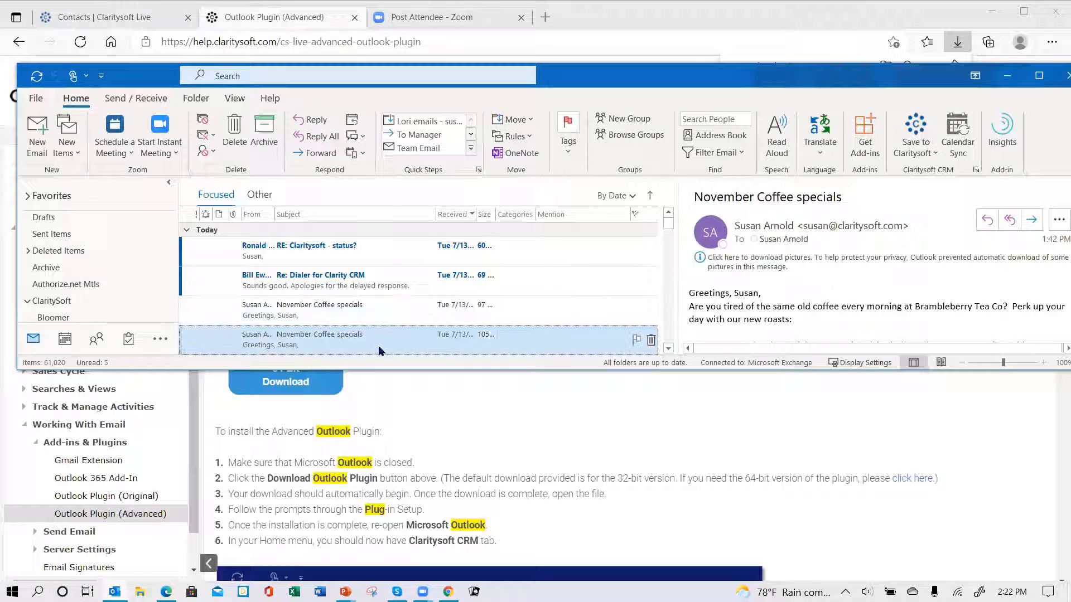
pyautogui.click(922, 156)
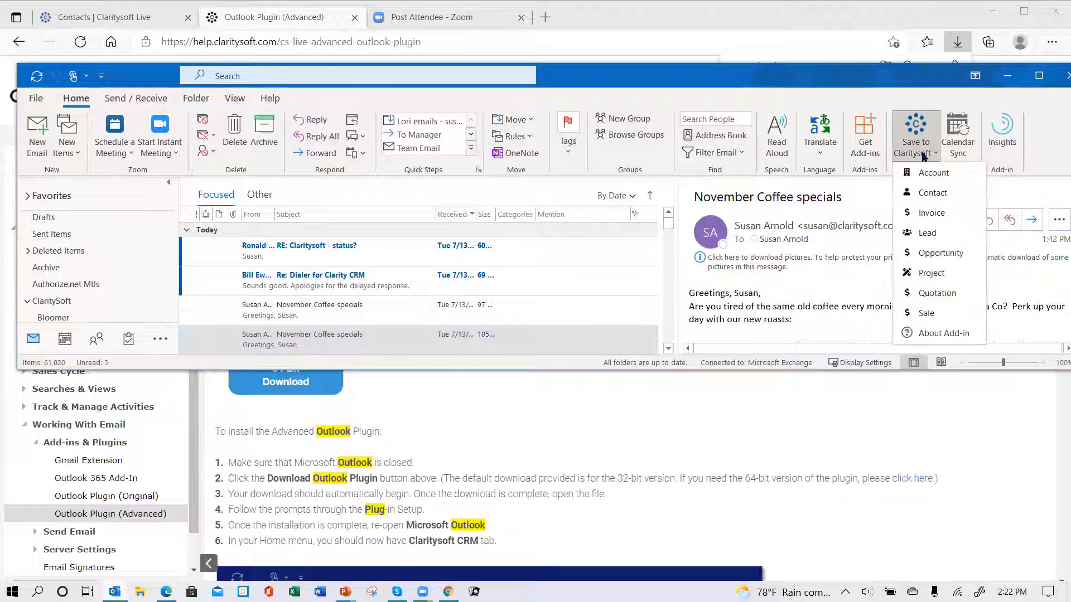
pyautogui.click(940, 254)
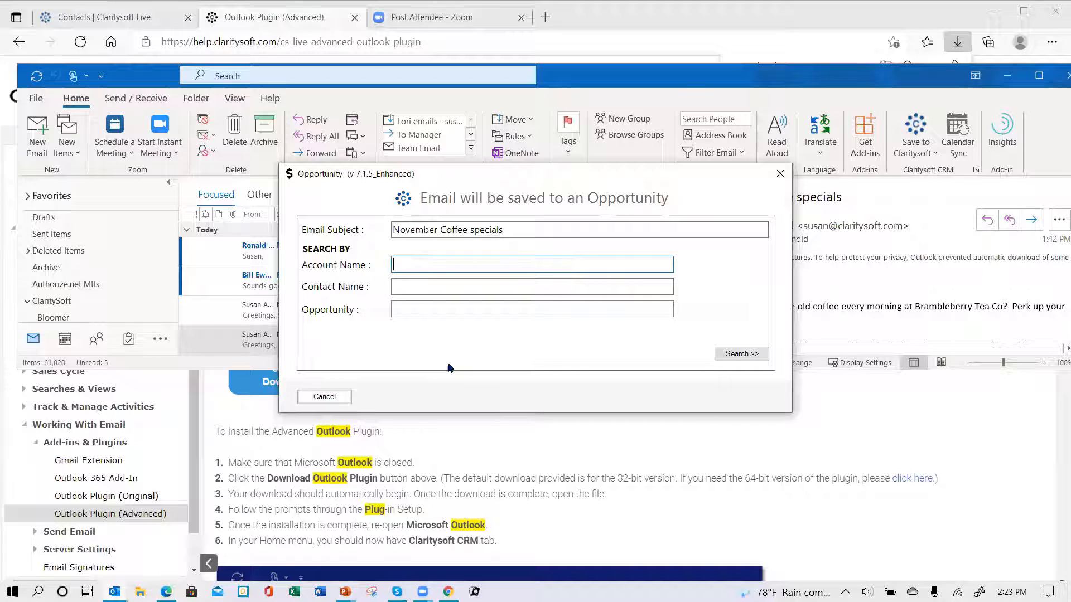
# Search opportunities for the 1 800 Cupcake contact, find none, and cancel without saving.
pyautogui.click(428, 288)
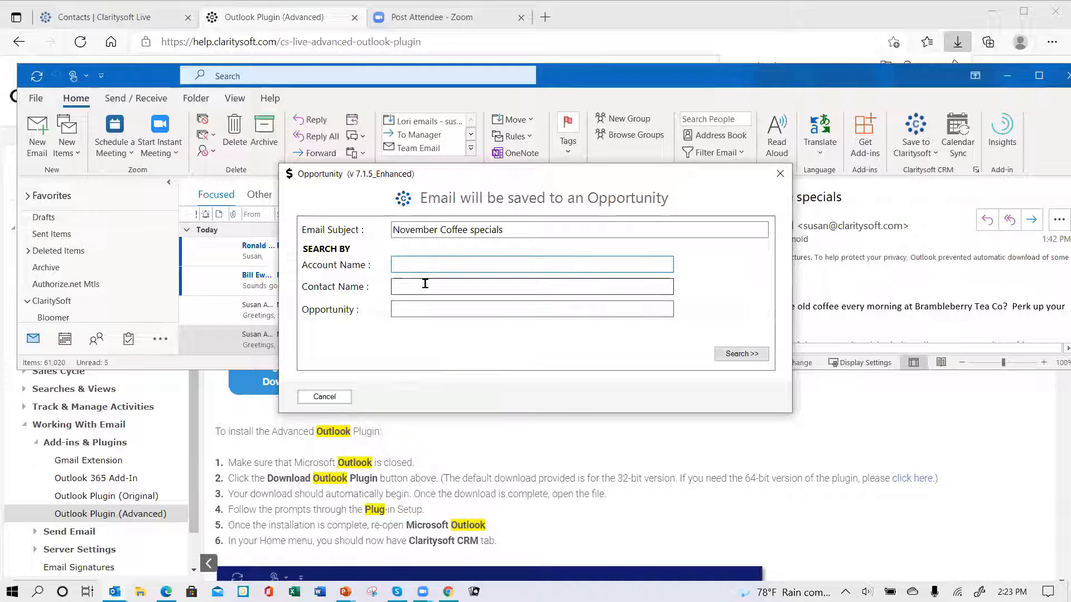
pyautogui.write('susan')
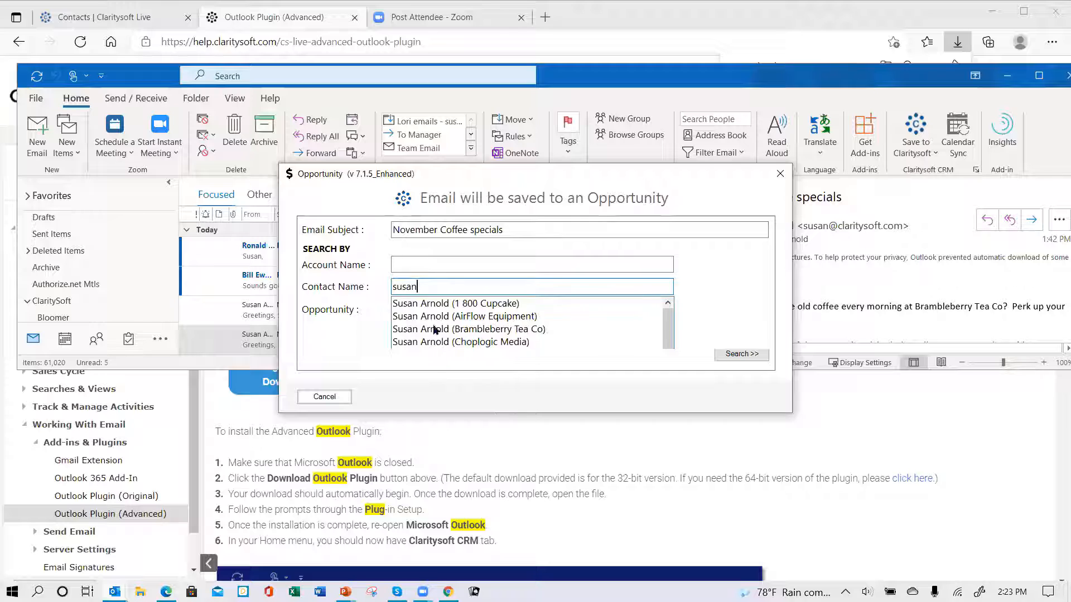
pyautogui.click(442, 306)
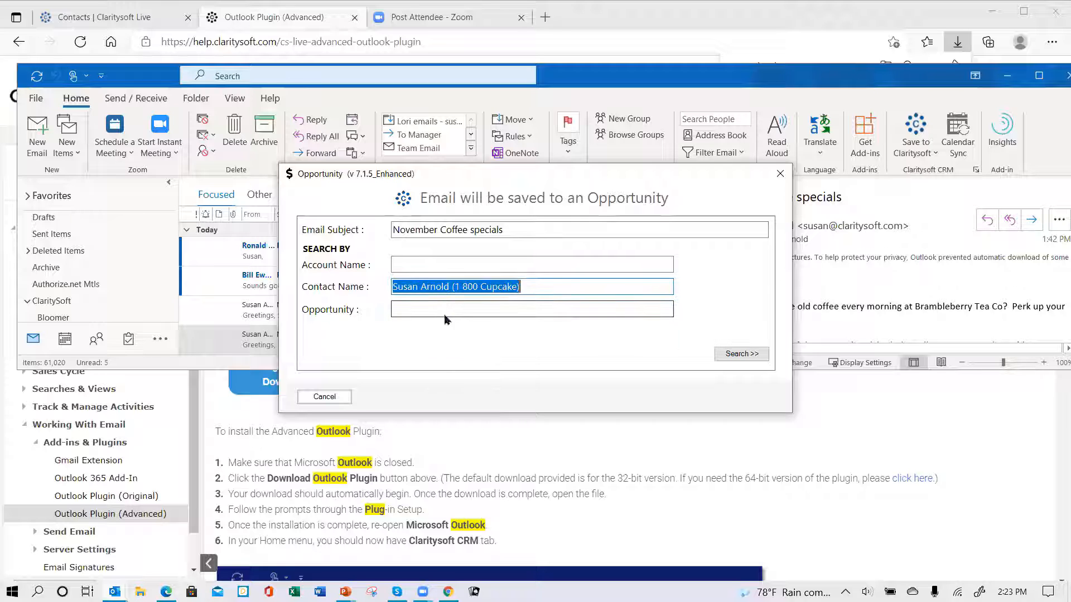
pyautogui.click(741, 354)
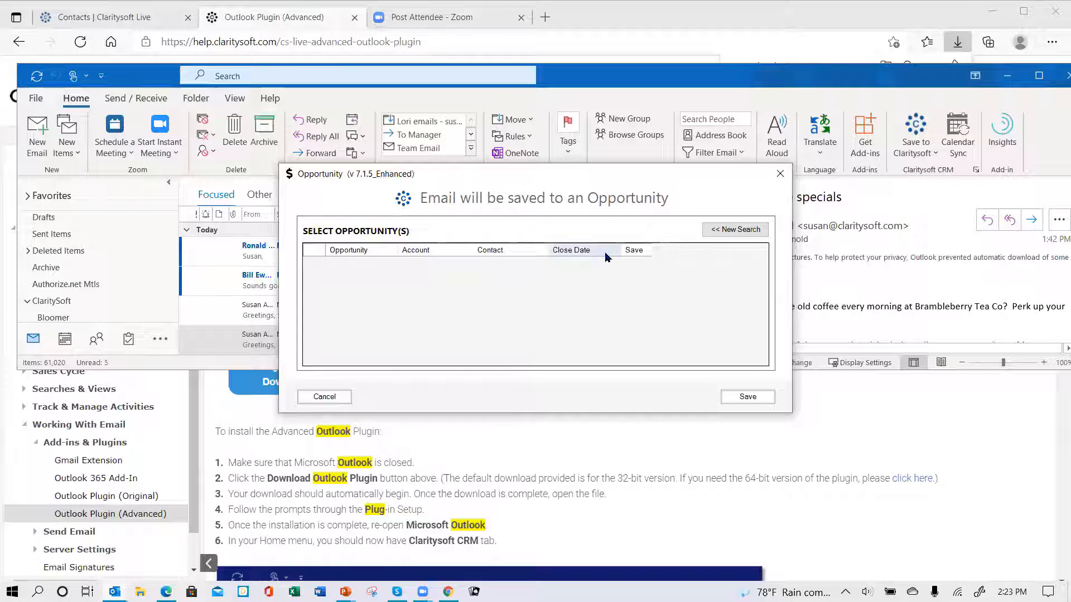
pyautogui.click(335, 397)
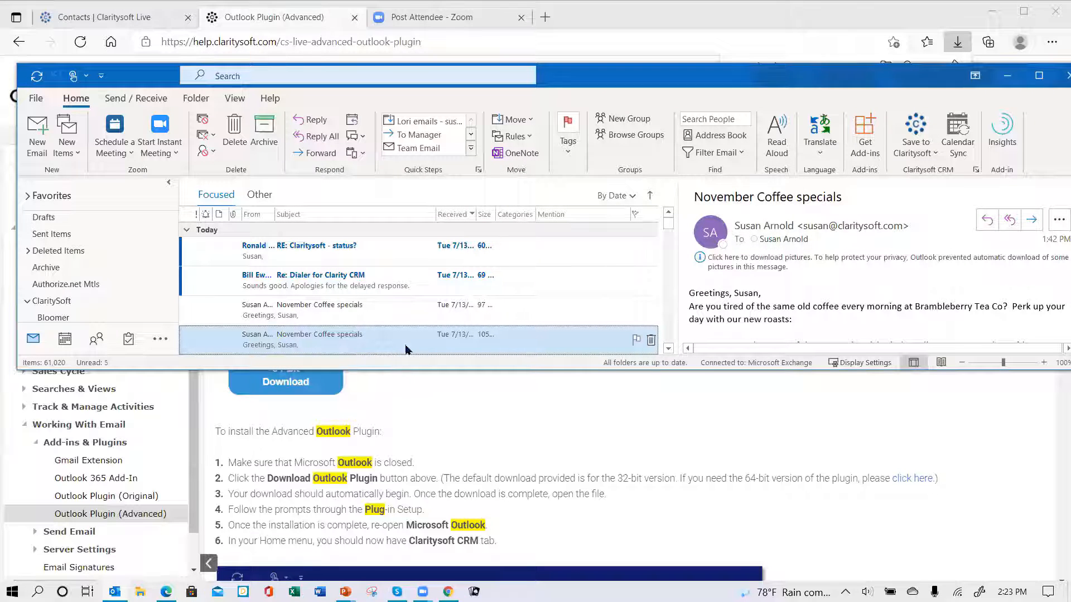
pyautogui.click(936, 158)
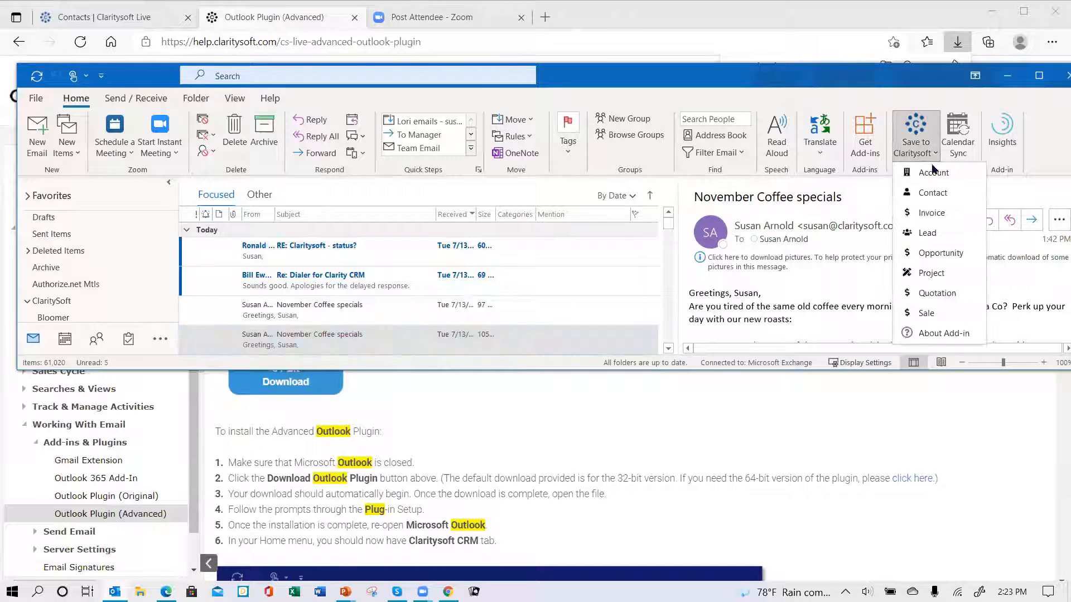
pyautogui.click(929, 250)
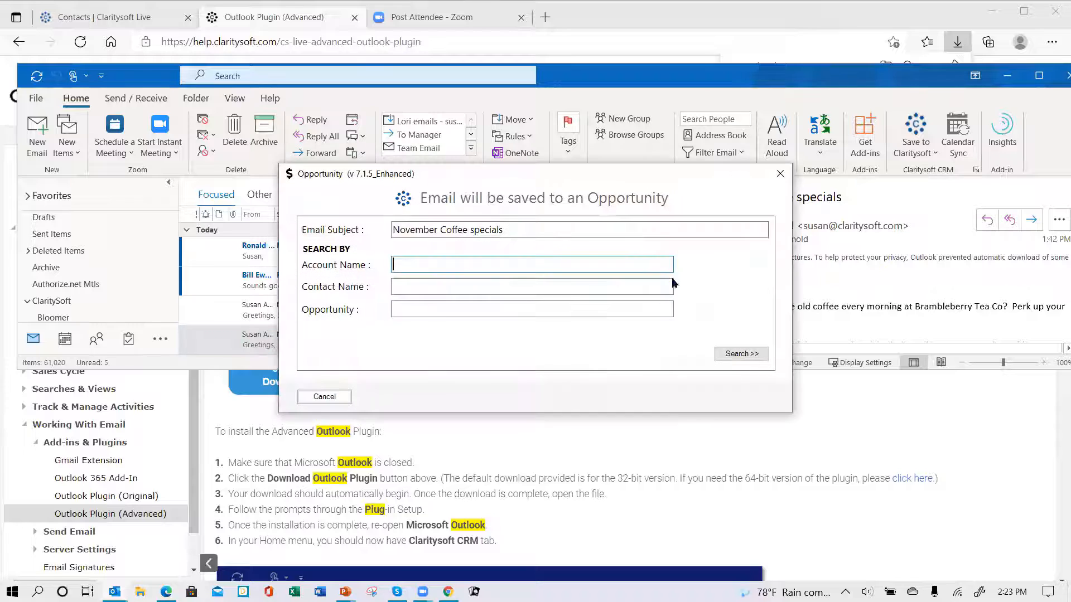
pyautogui.click(443, 290)
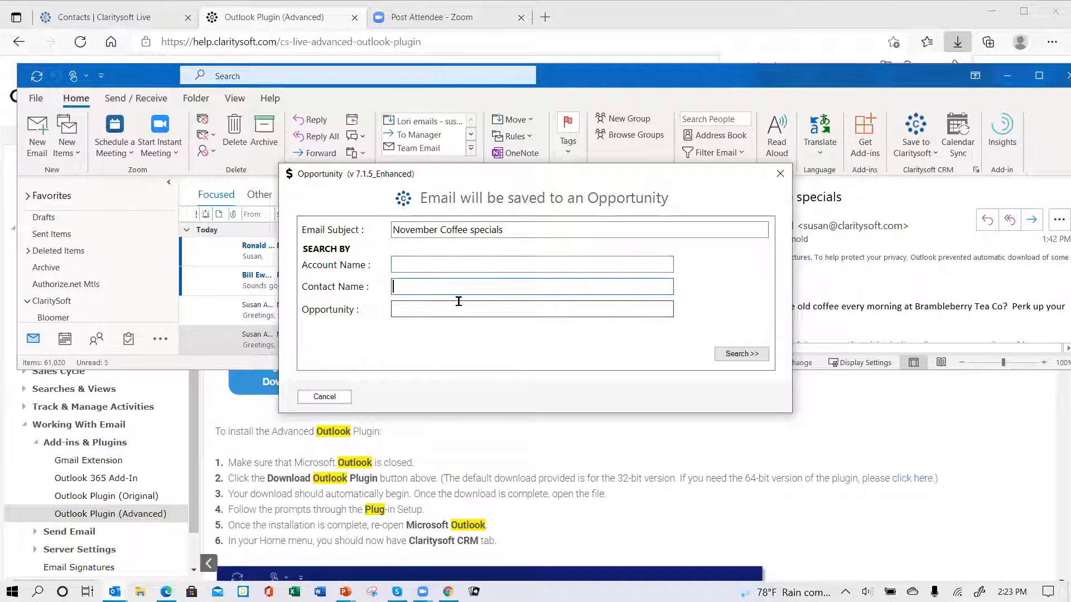
pyautogui.write('susan')
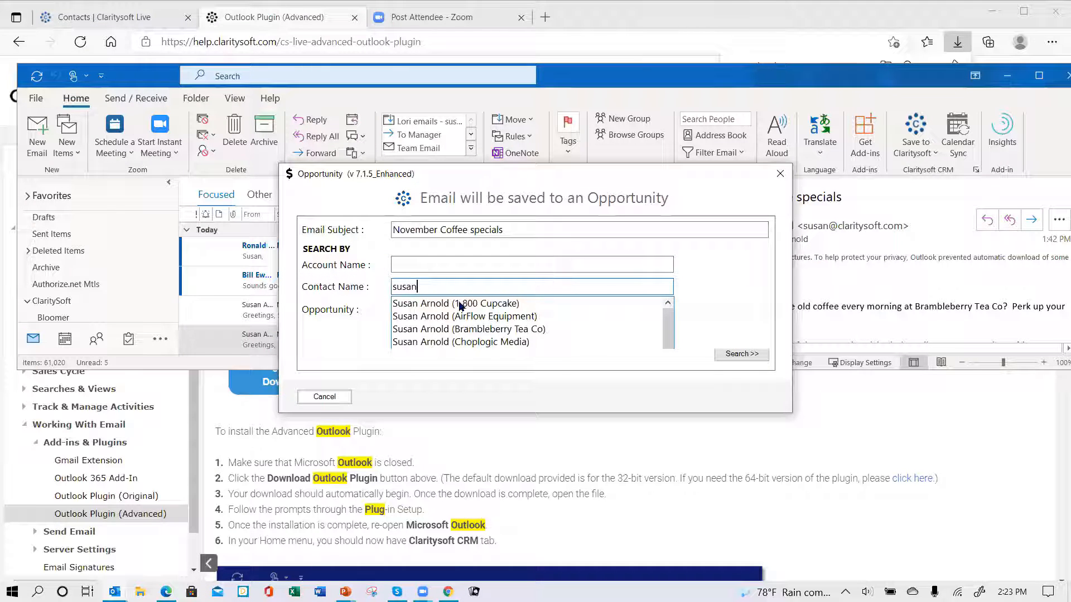
pyautogui.click(451, 330)
pyautogui.click(742, 354)
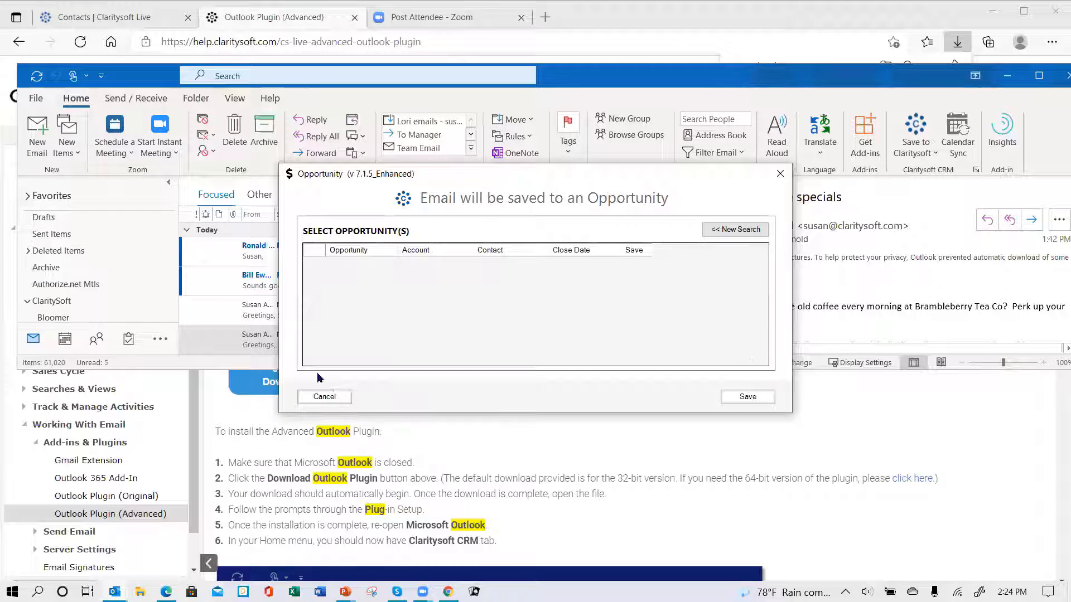
pyautogui.click(325, 397)
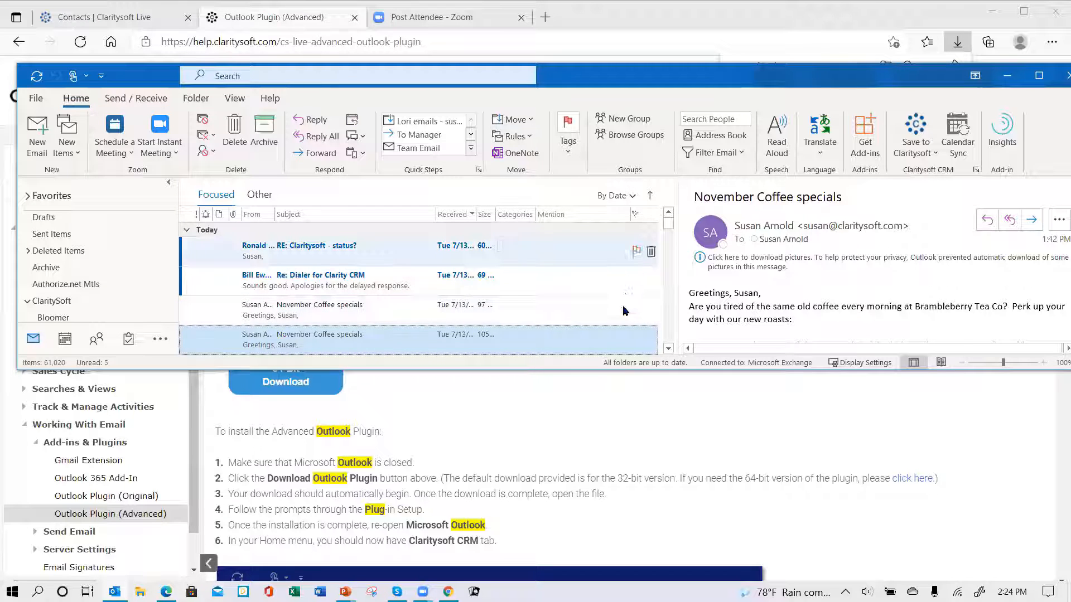
pyautogui.click(929, 155)
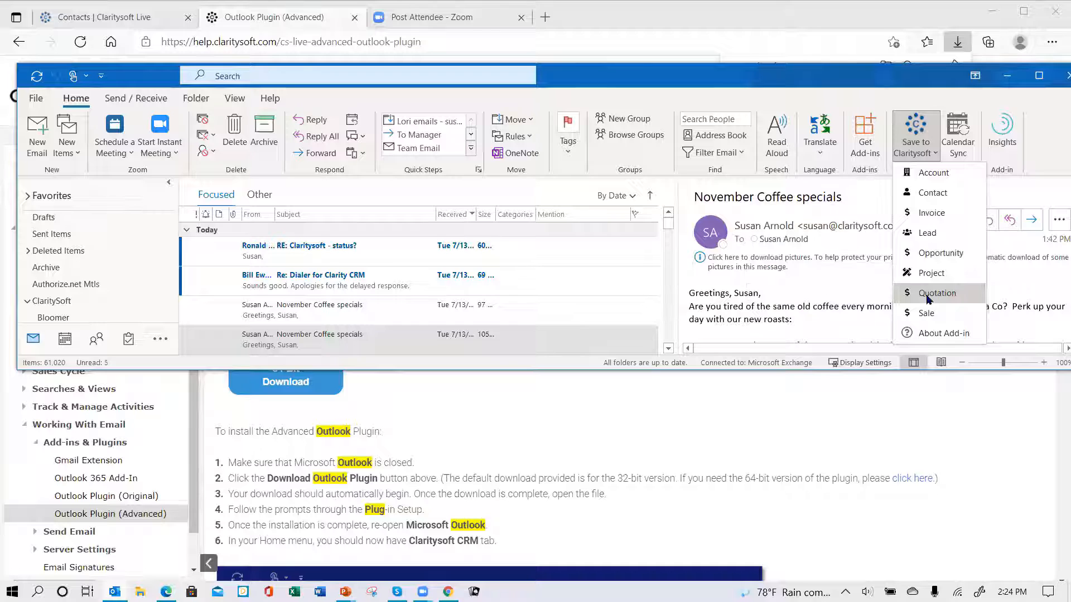
pyautogui.click(919, 254)
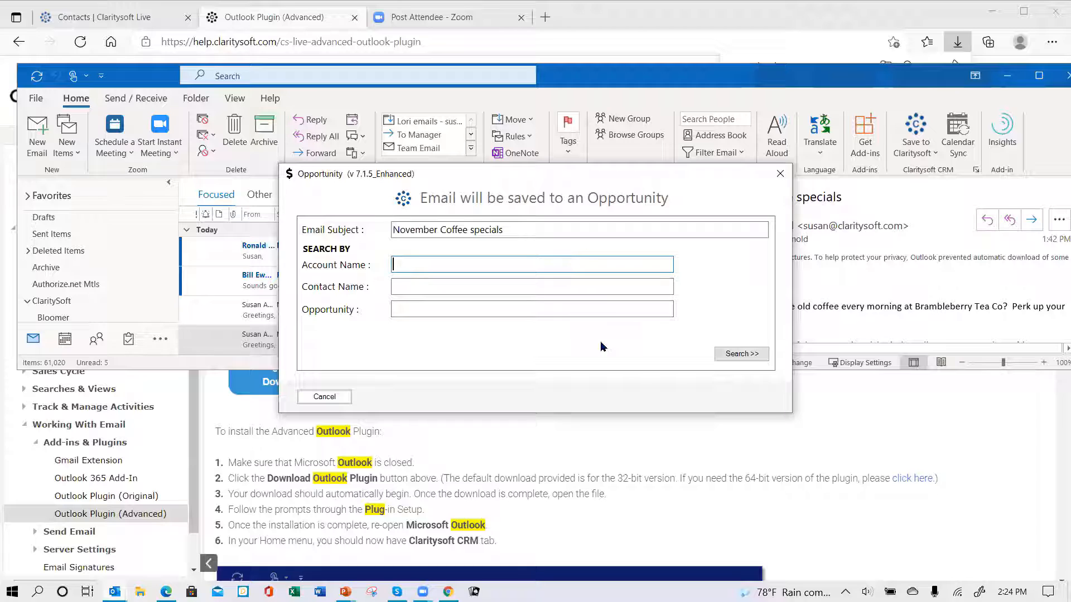
pyautogui.click(780, 175)
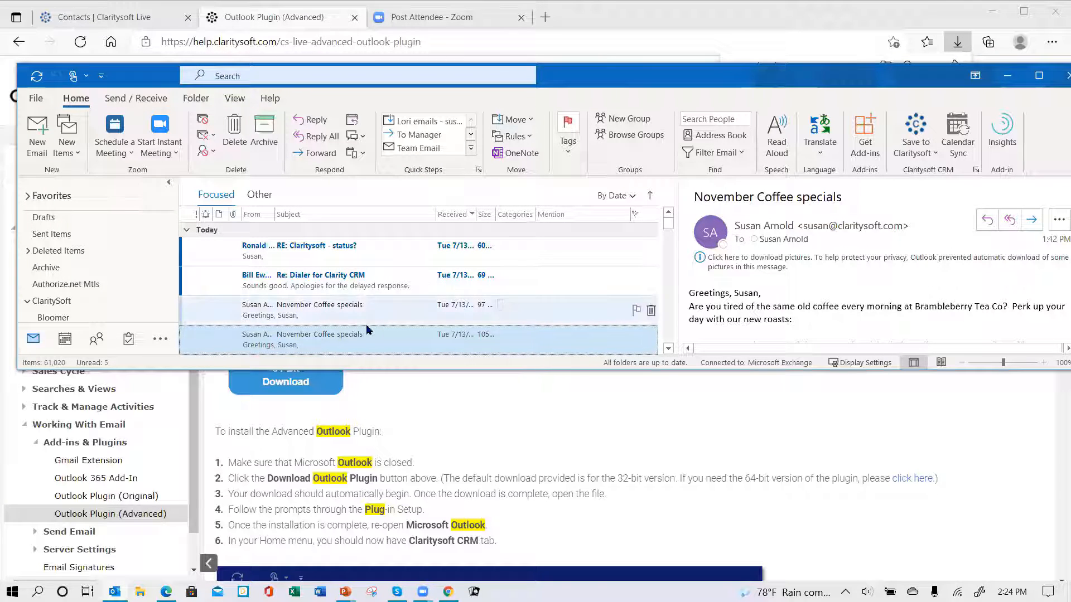
pyautogui.click(37, 132)
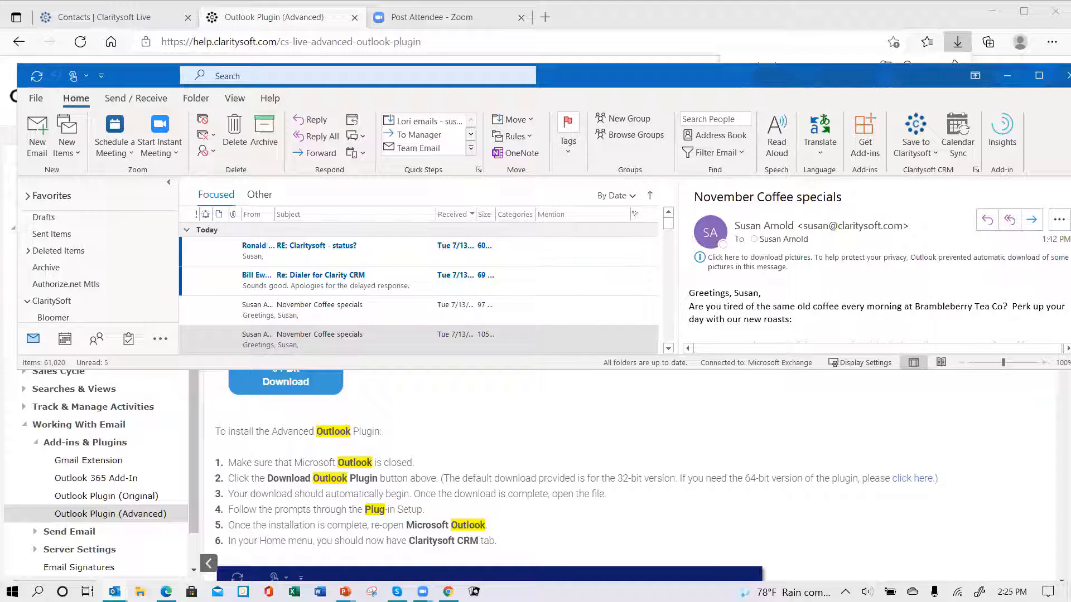
pyautogui.hotkey('ctrl', 'n')
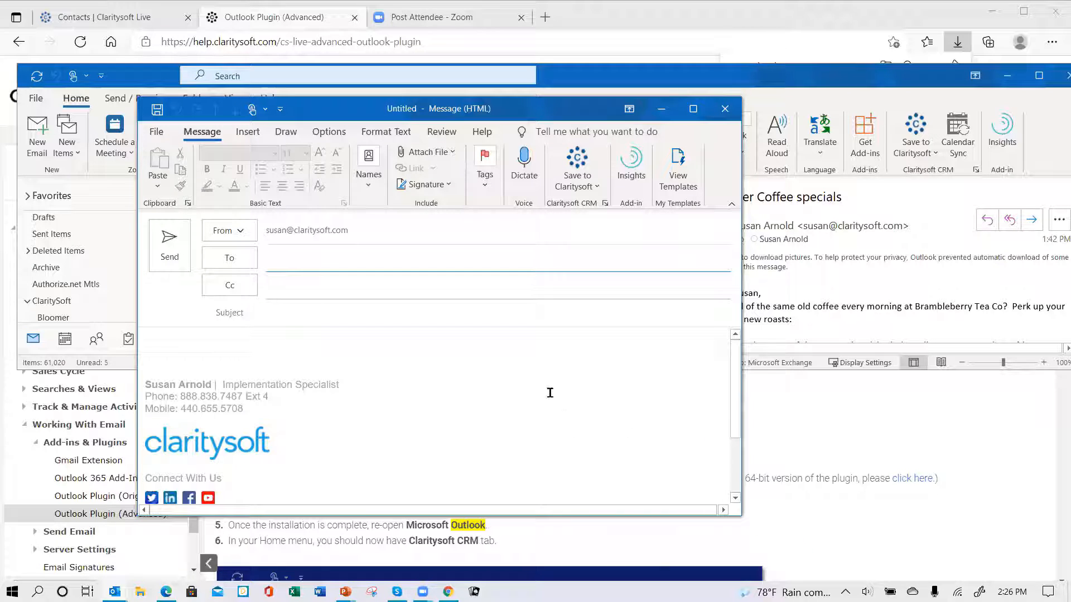
pyautogui.click(725, 108)
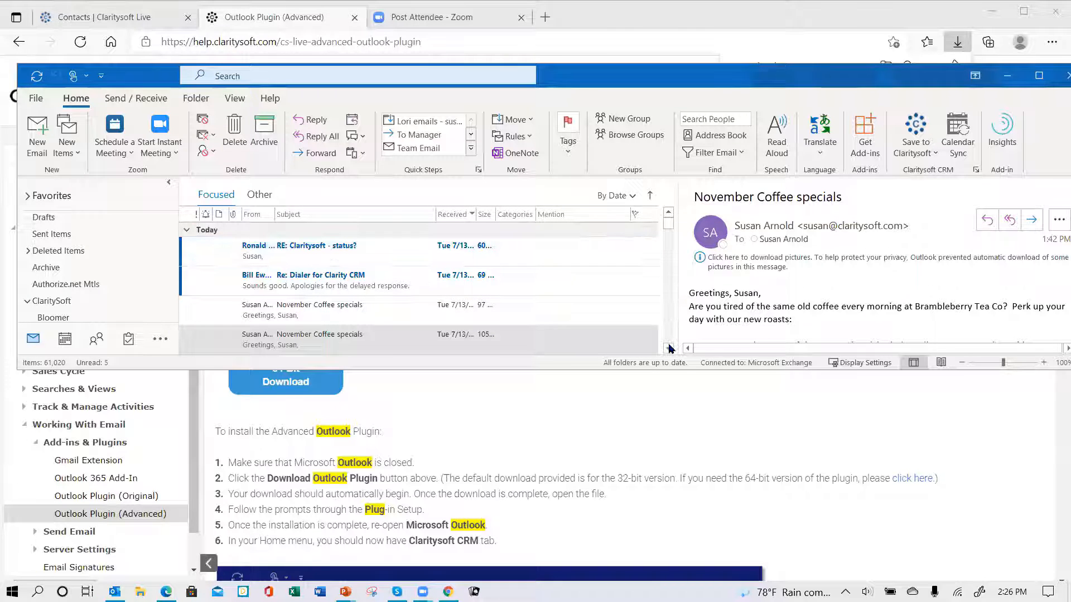
# Open the November Coffee specials email about Tuesday Company and choose Save to Claritysoft as a contact.
pyautogui.click(440, 338)
pyautogui.scroll(-2, 444, 317)
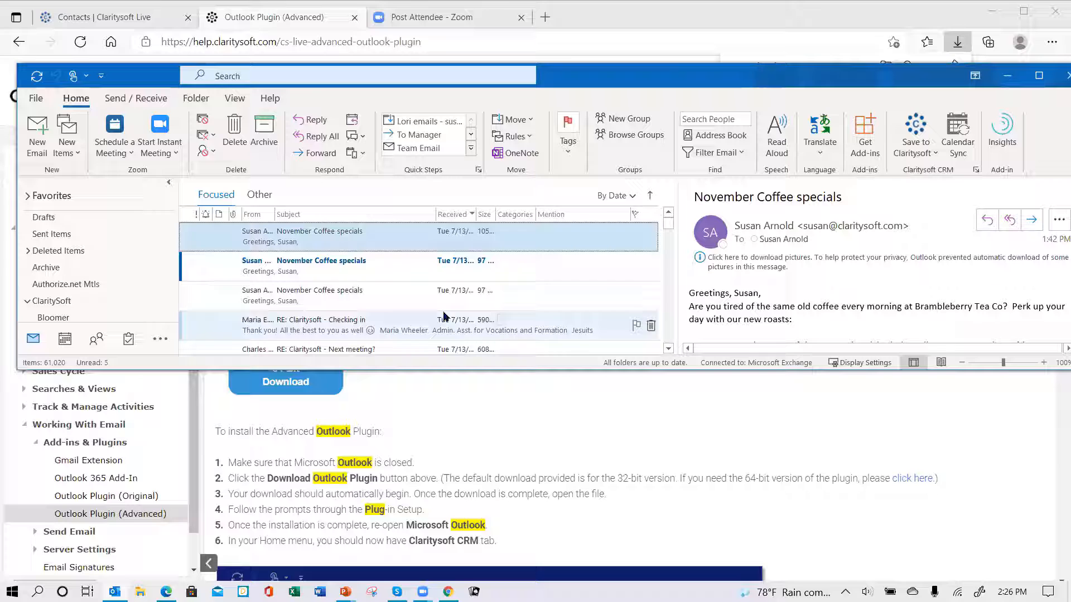
pyautogui.click(329, 267)
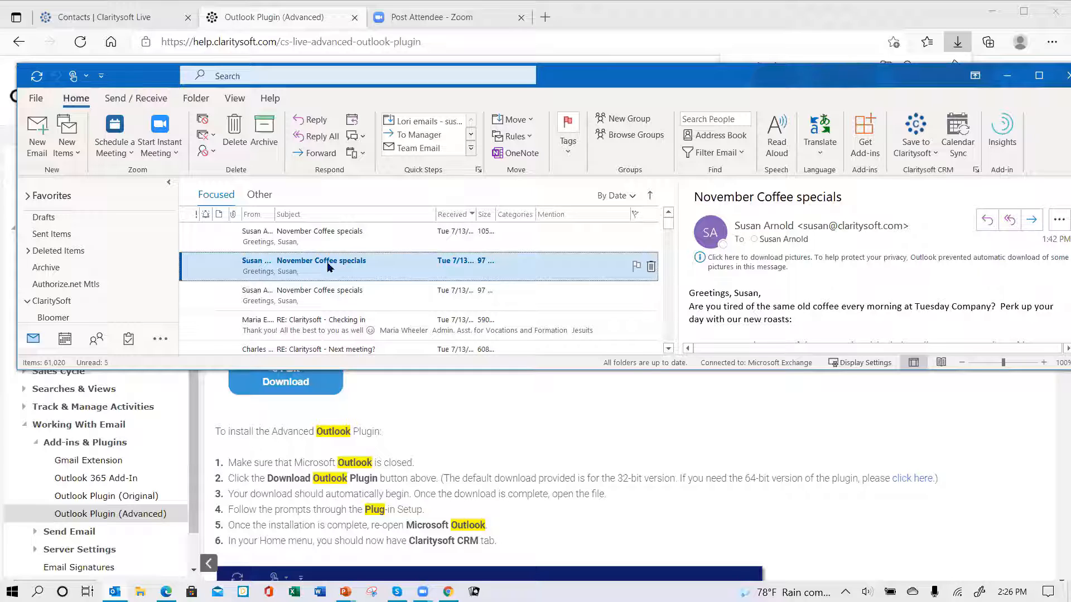
pyautogui.click(936, 156)
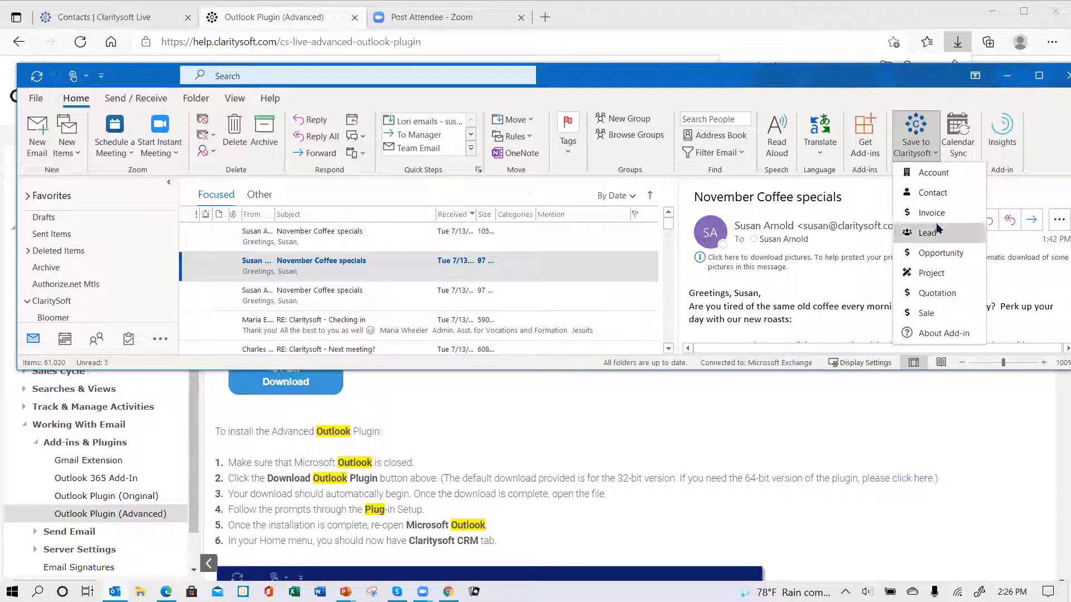
pyautogui.click(925, 193)
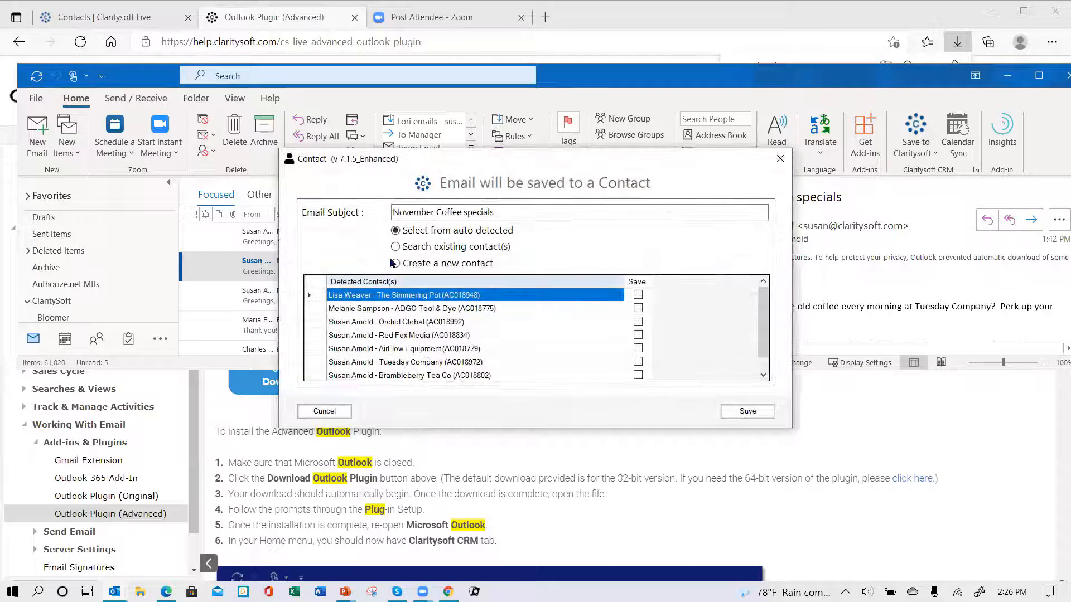
# Search existing contacts, save the email to the Acme Company contact, and confirm the success message.
pyautogui.click(395, 247)
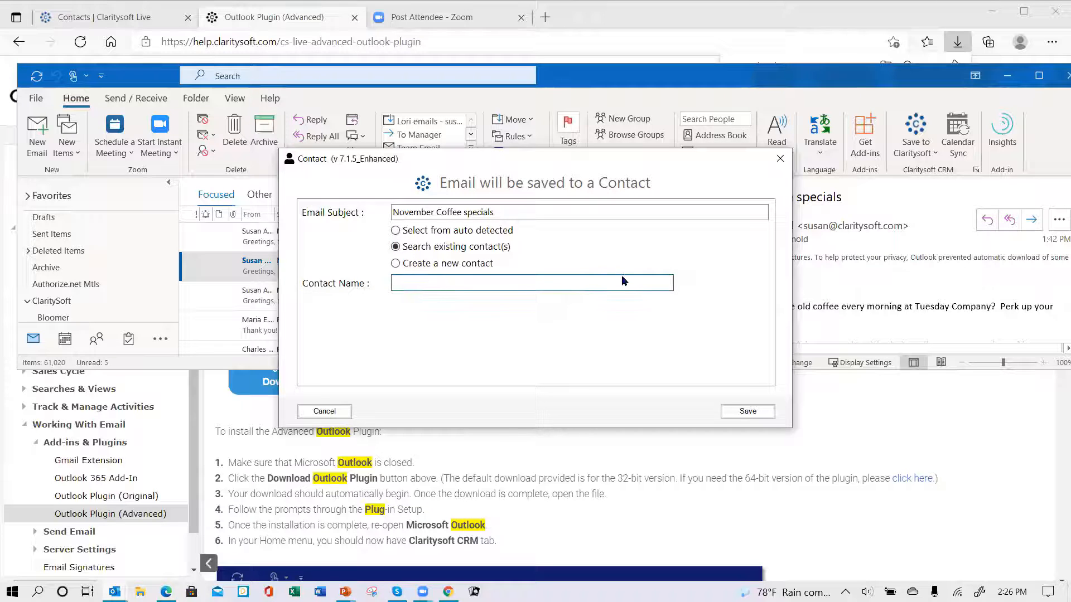
pyautogui.write('an')
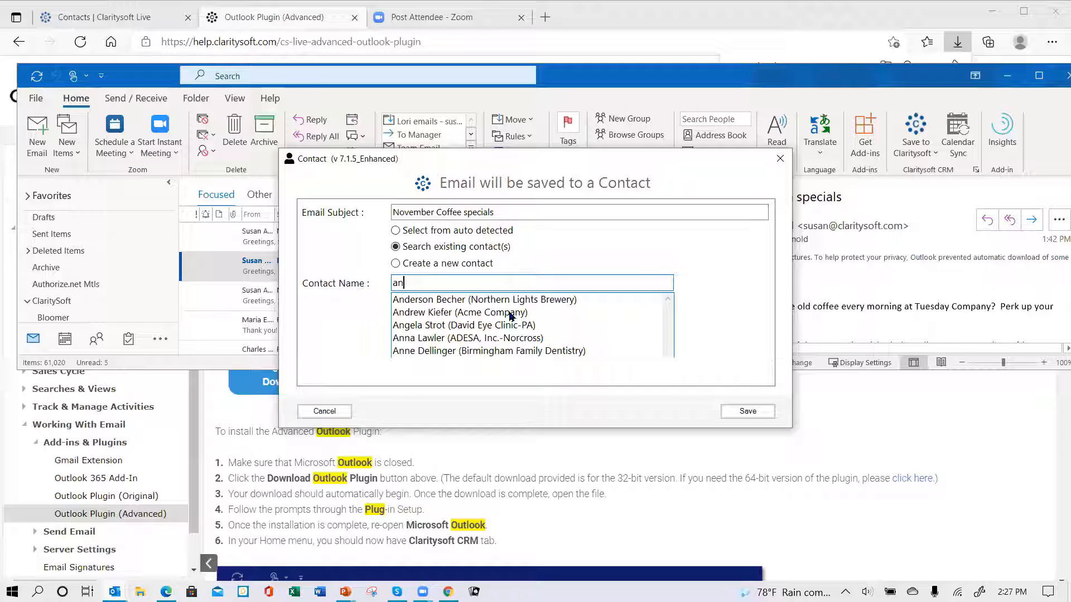
pyautogui.click(413, 312)
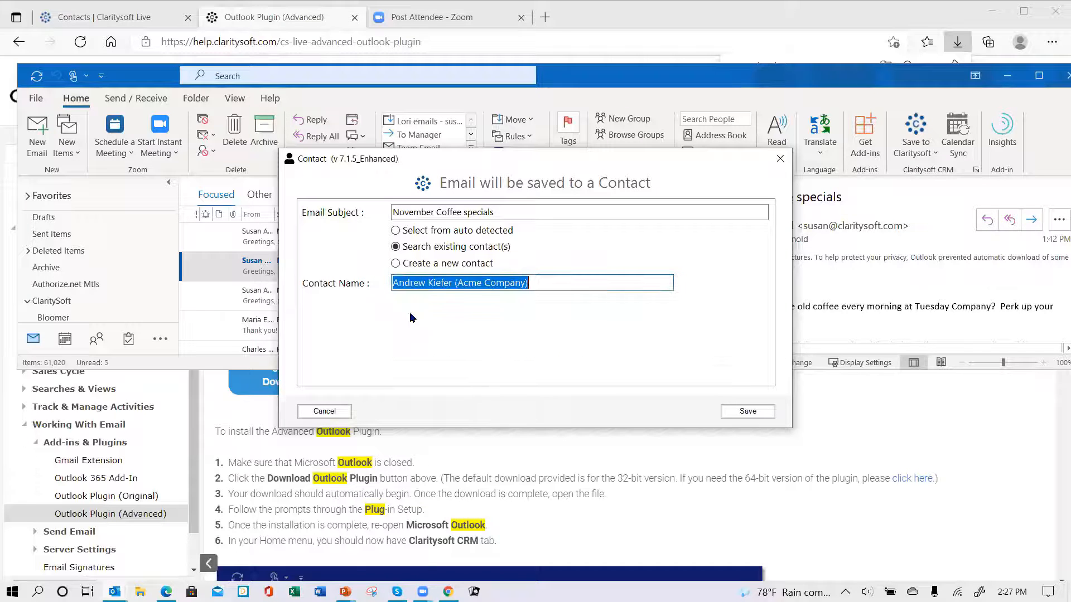
pyautogui.click(758, 411)
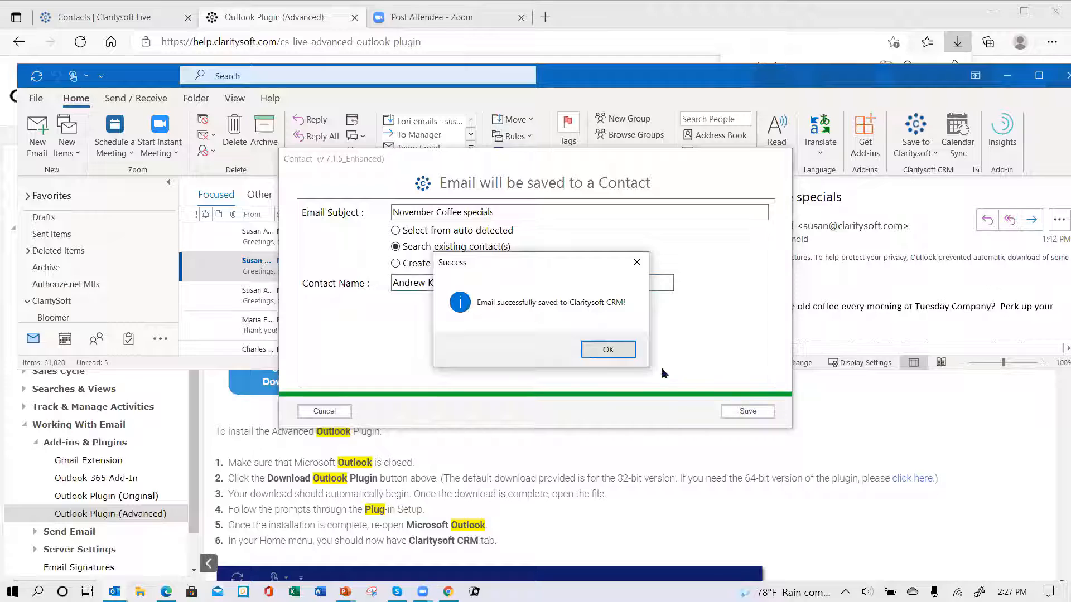
pyautogui.click(608, 350)
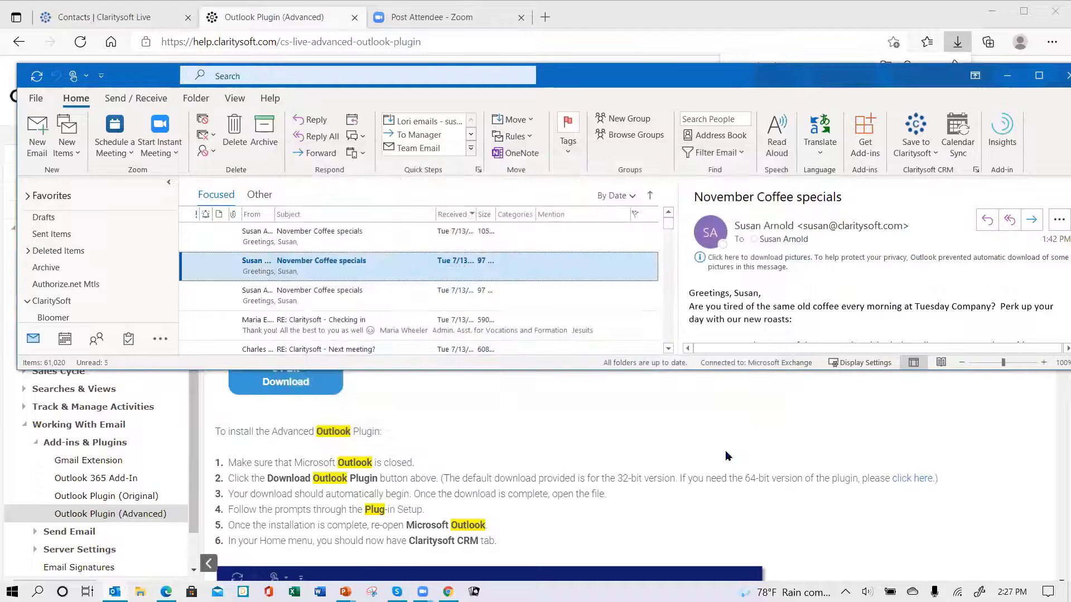
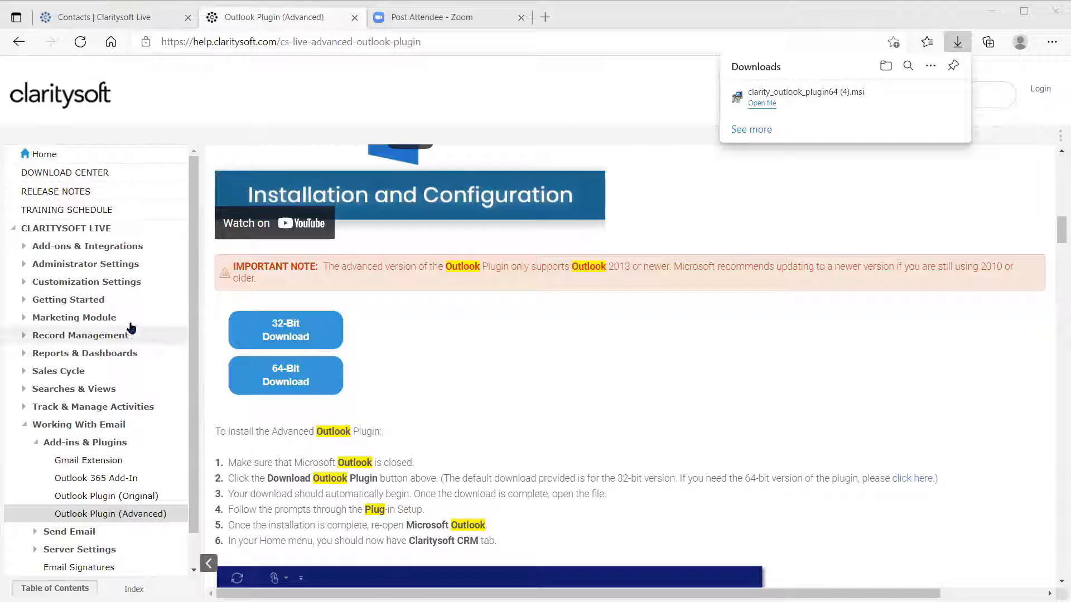
# From the Knowledge Base home, search for 'mac outlook' and scroll through the six results.
pyautogui.click(47, 157)
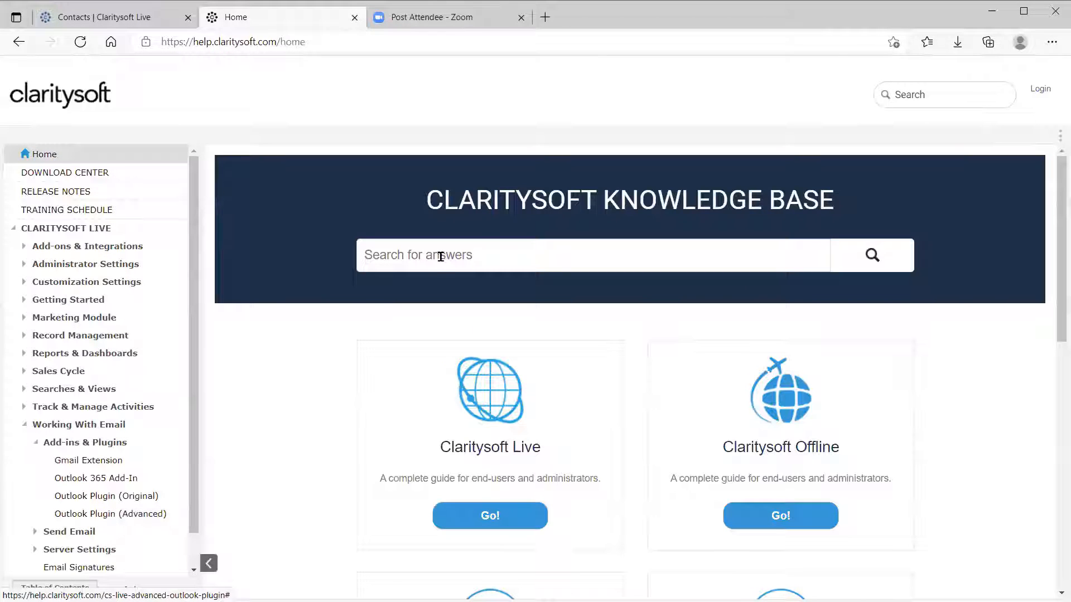
pyautogui.click(440, 256)
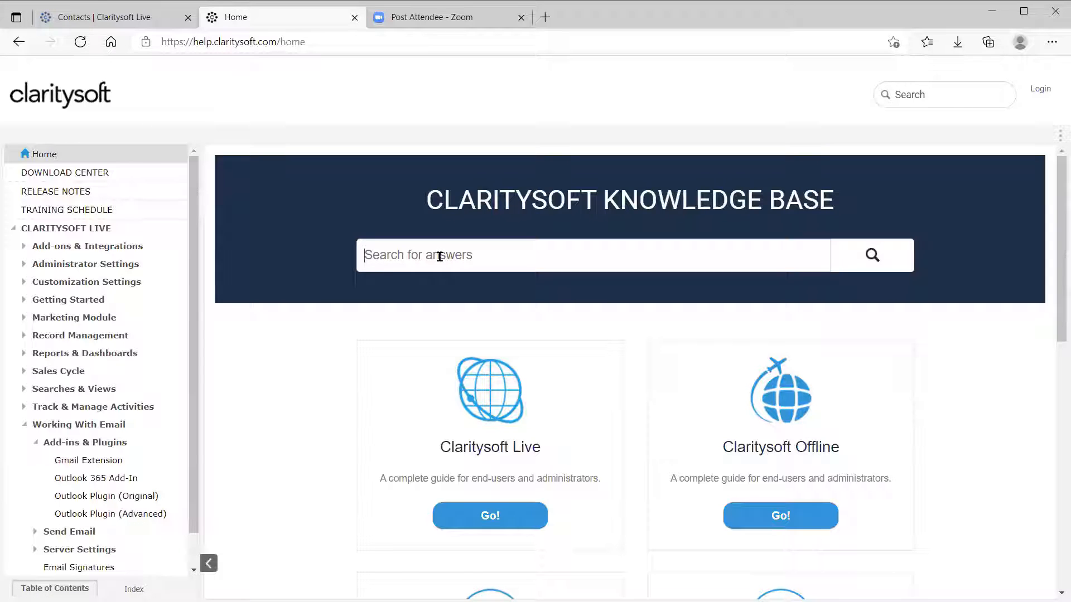
pyautogui.write('ma')
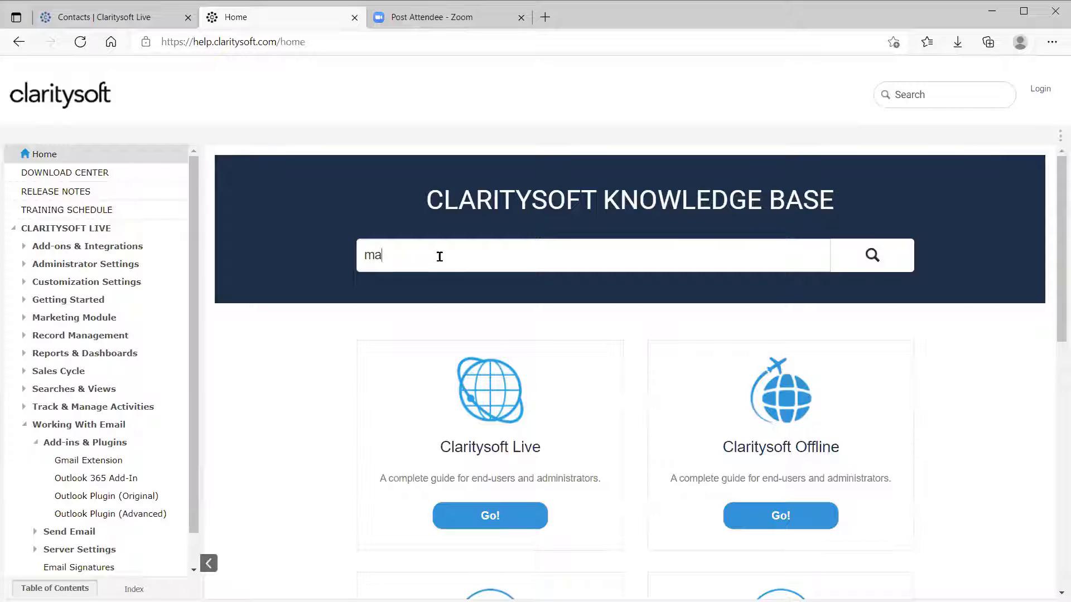
pyautogui.write('c outlook')
pyautogui.press('Return')
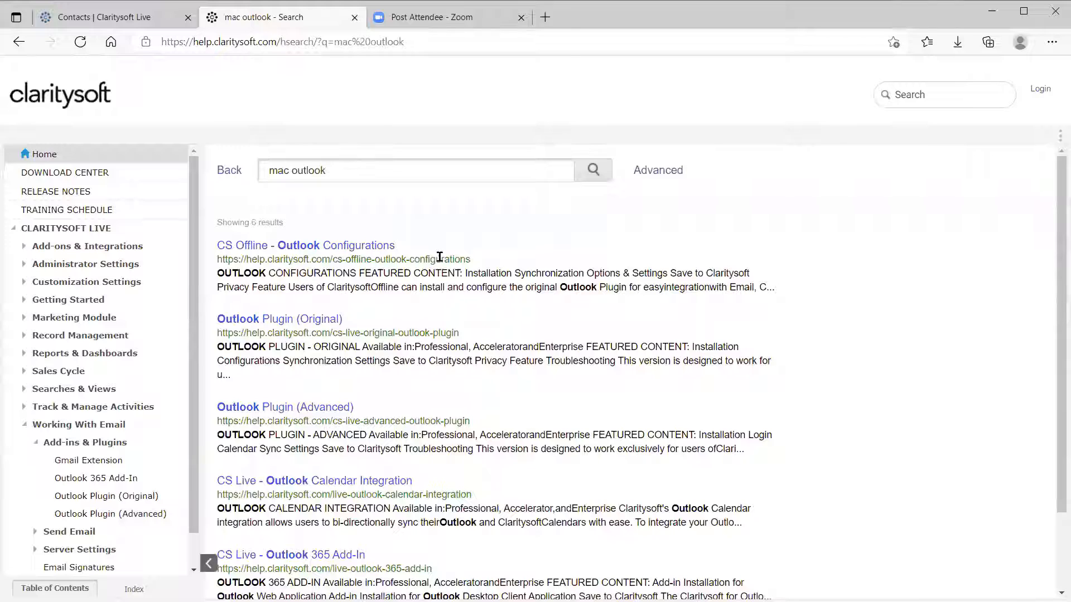
pyautogui.scroll(-1, 462, 421)
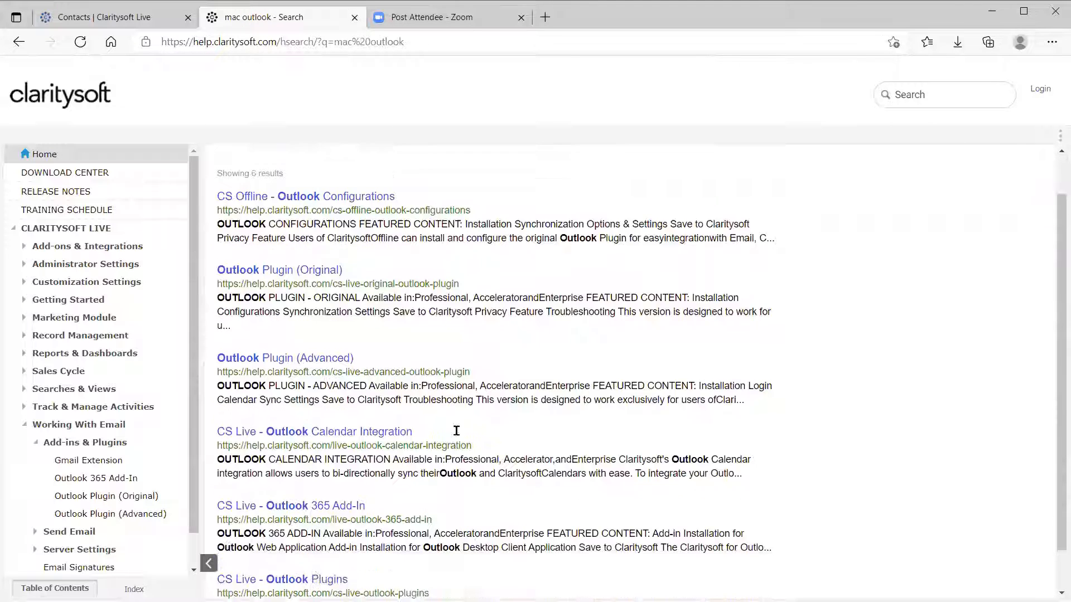
pyautogui.scroll(-1, 316, 500)
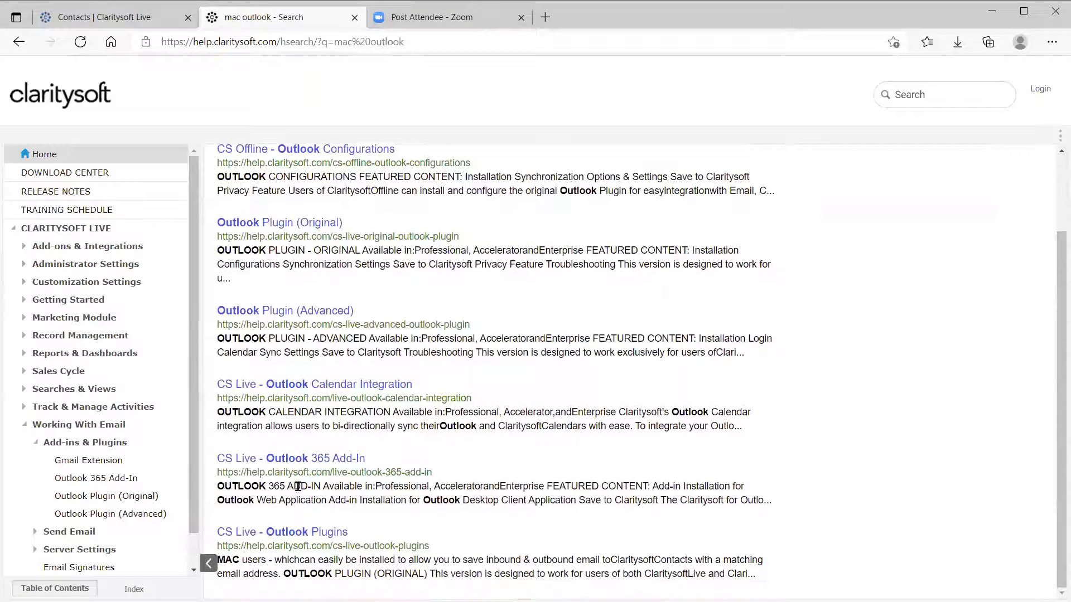
# Read through the CS Live - Outlook 365 Add-In installation steps, then return to its top.
pyautogui.click(300, 463)
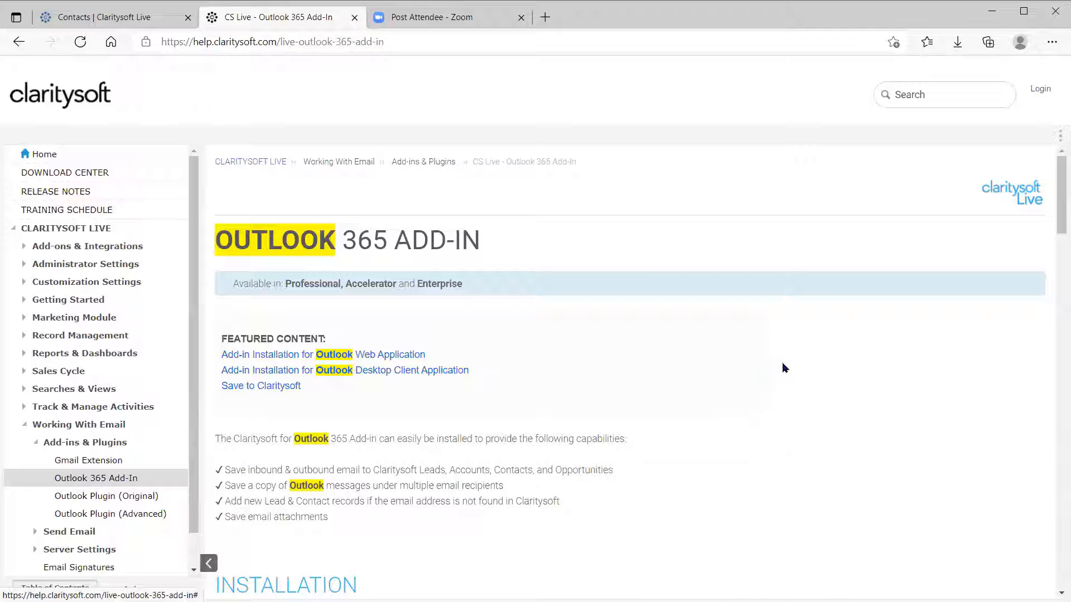
pyautogui.scroll(-6, 781, 380)
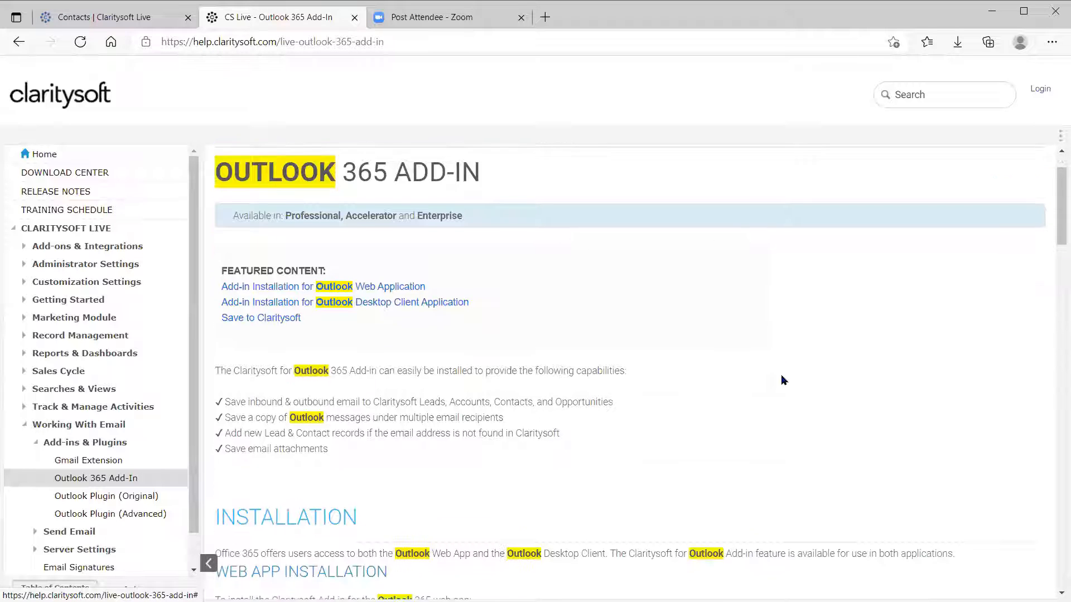
pyautogui.scroll(-2, 781, 380)
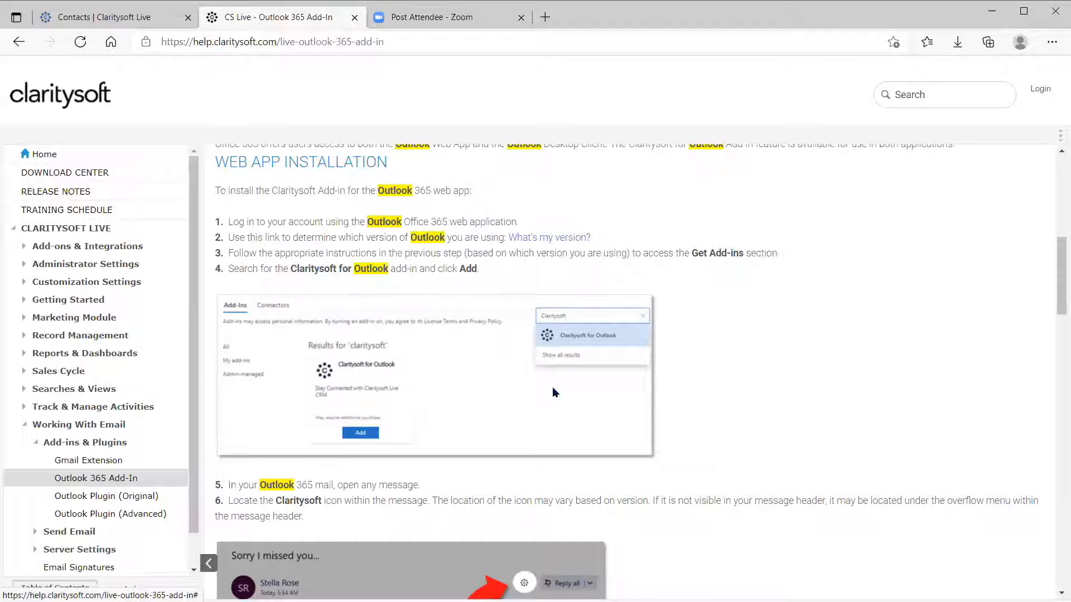
pyautogui.scroll(-6, 534, 386)
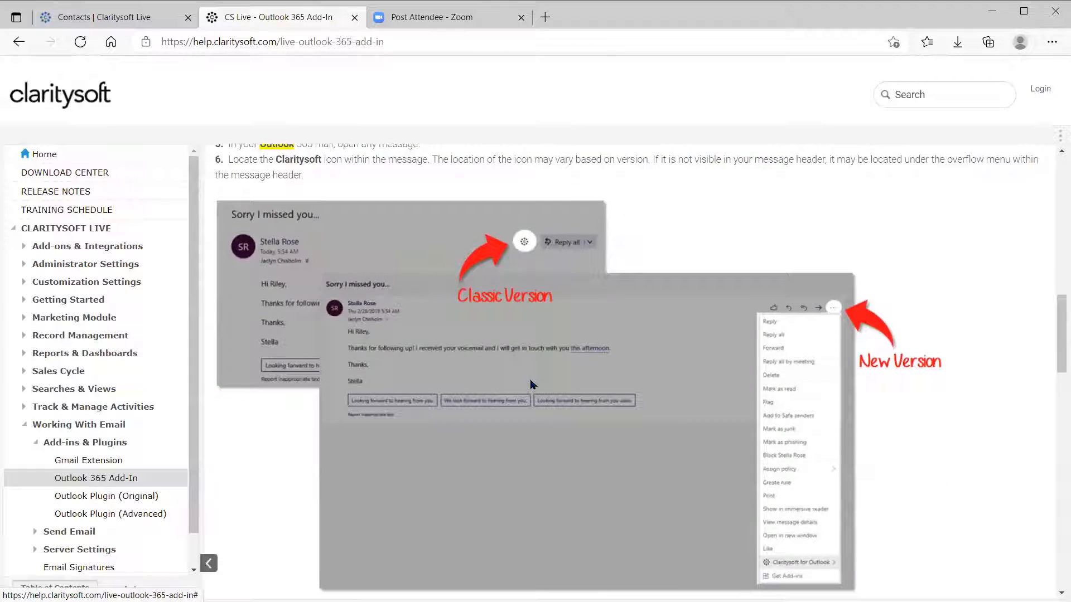
pyautogui.scroll(-7, 533, 384)
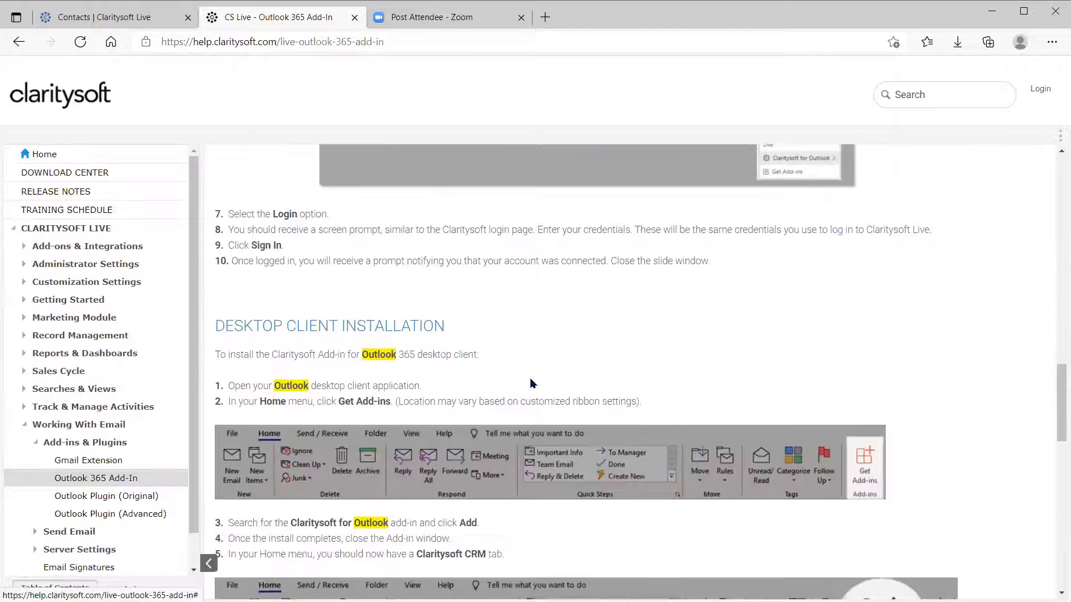
pyautogui.scroll(-1, 531, 385)
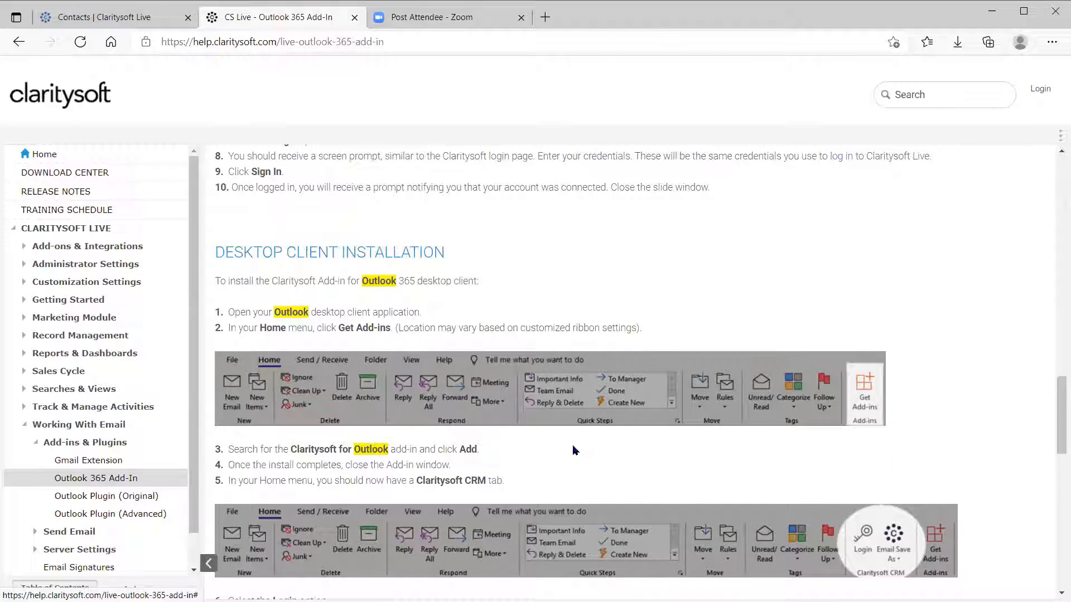
pyautogui.scroll(-3, 572, 445)
pyautogui.scroll(-6, 568, 441)
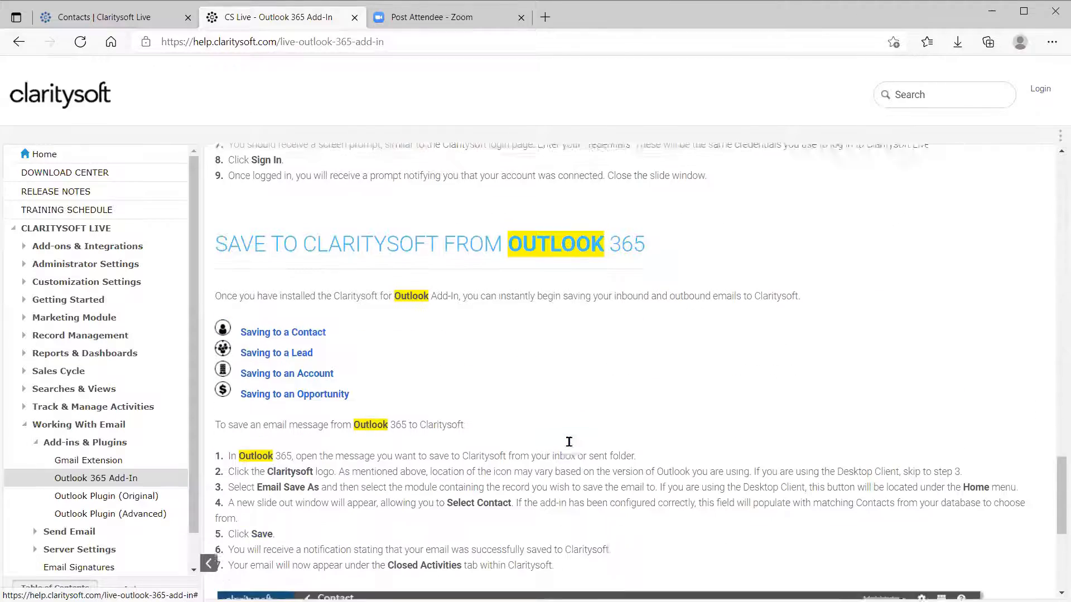
pyautogui.scroll(-6, 569, 442)
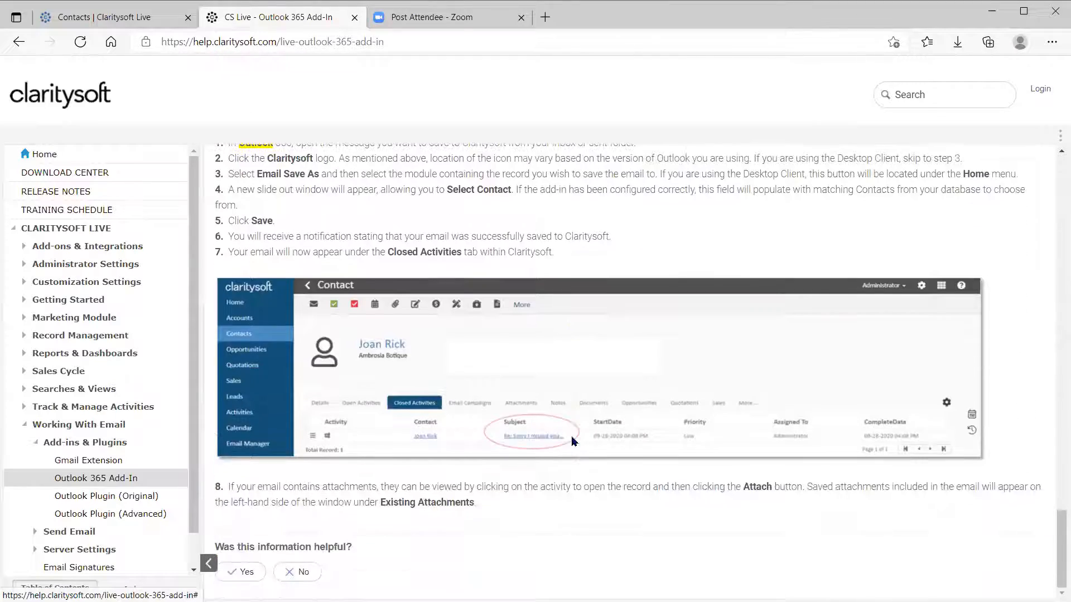
pyautogui.scroll(15, 572, 441)
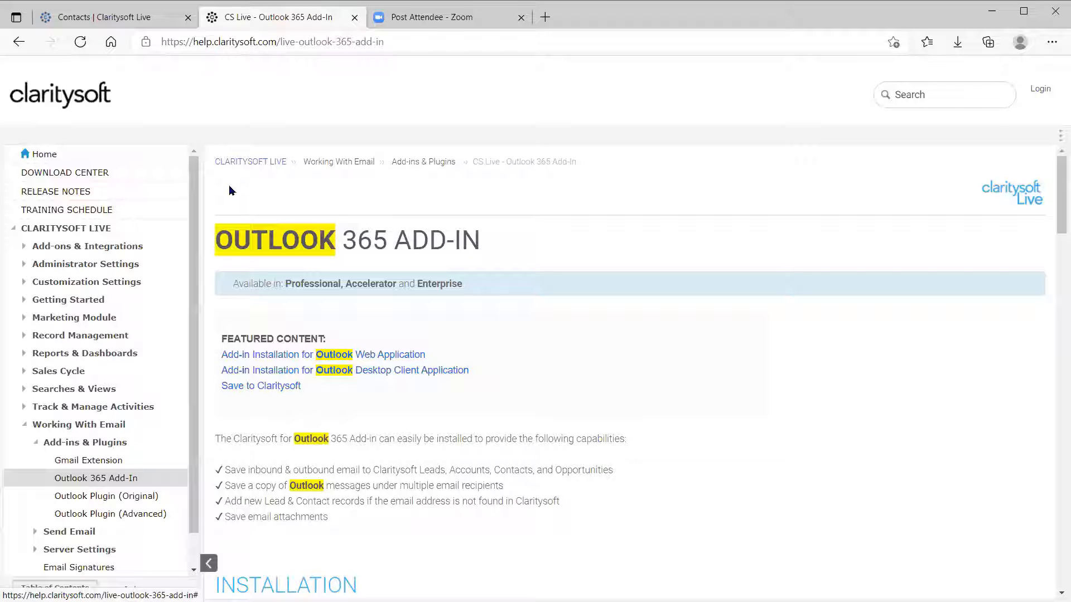
# Return to the Contacts | Claritysoft Live tab and open Settings at My Preferences.
pyautogui.click(123, 19)
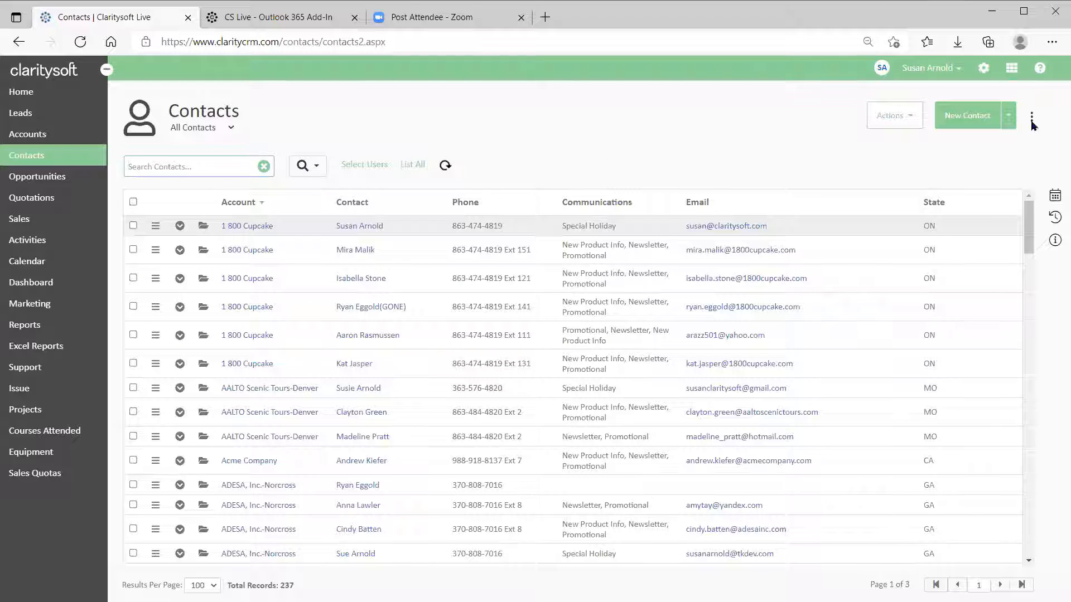
pyautogui.click(983, 70)
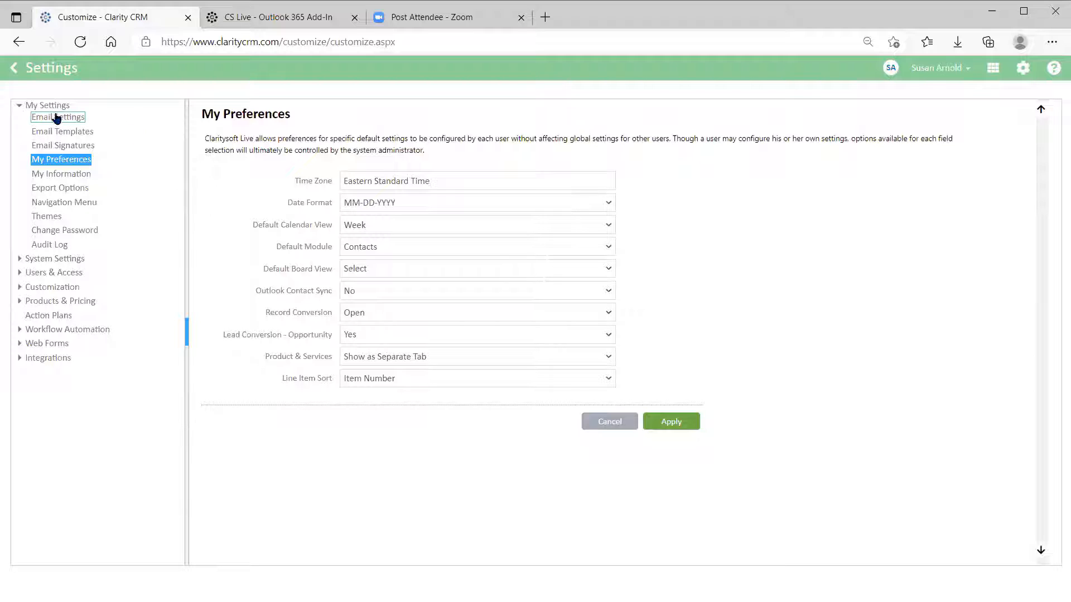
# View my own Email Settings, load another user's email settings, then return to mine.
pyautogui.click(35, 106)
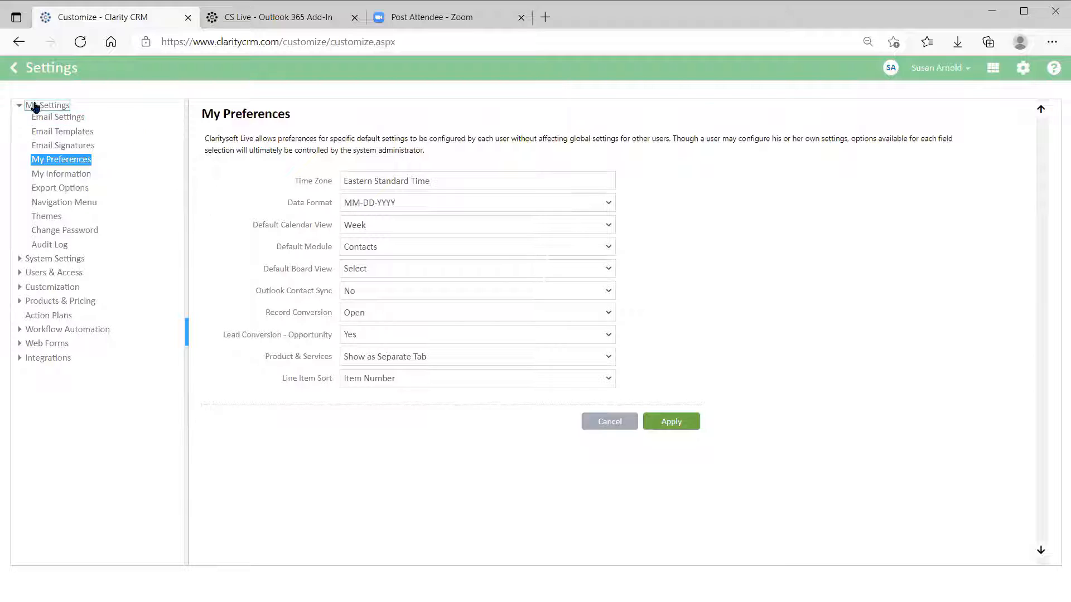
pyautogui.click(60, 118)
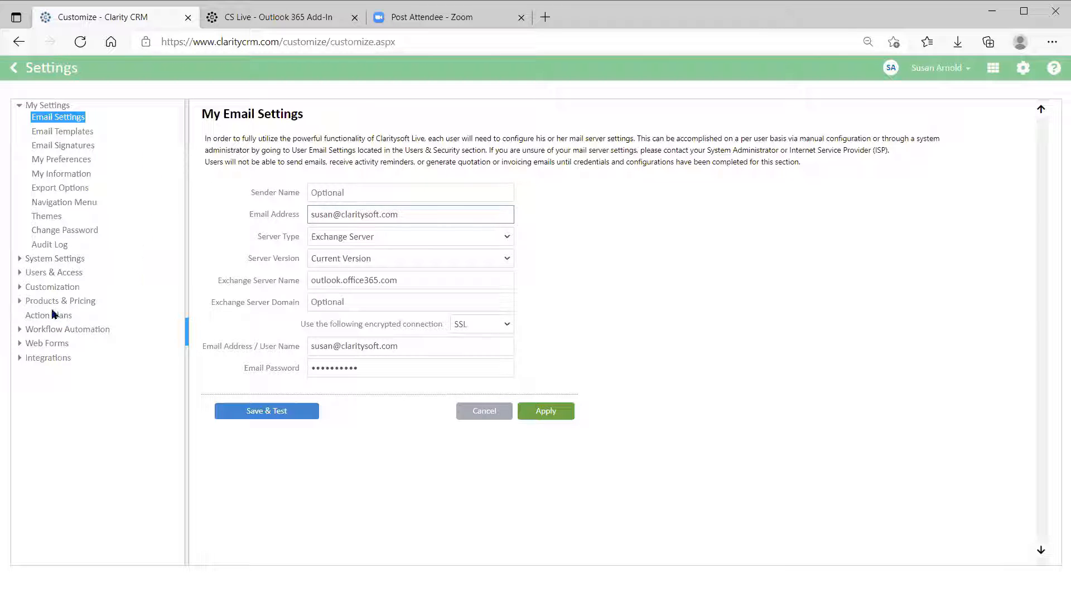
pyautogui.click(45, 275)
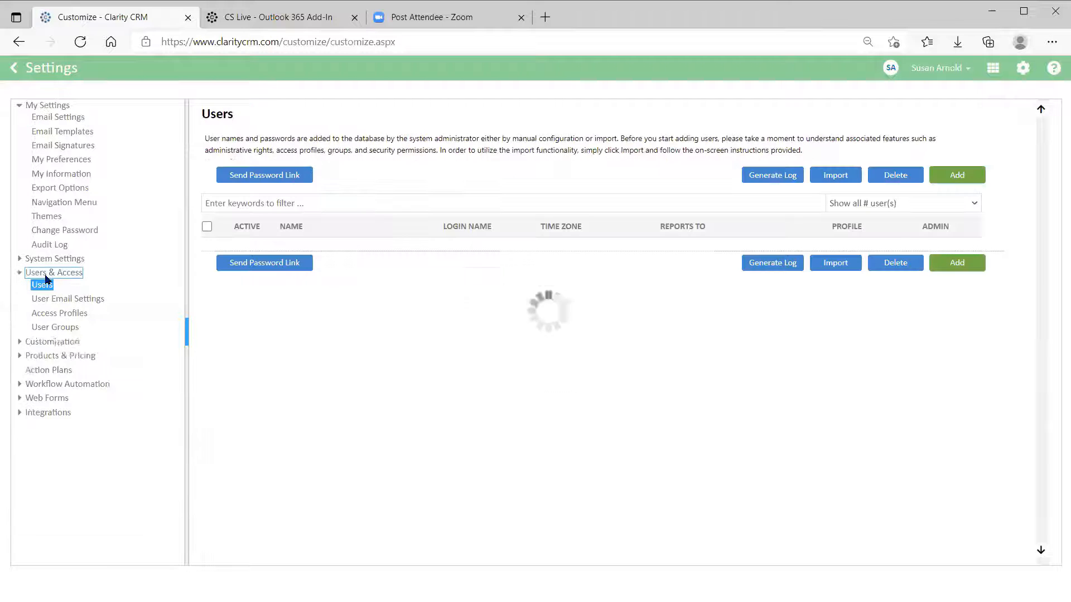
pyautogui.click(84, 300)
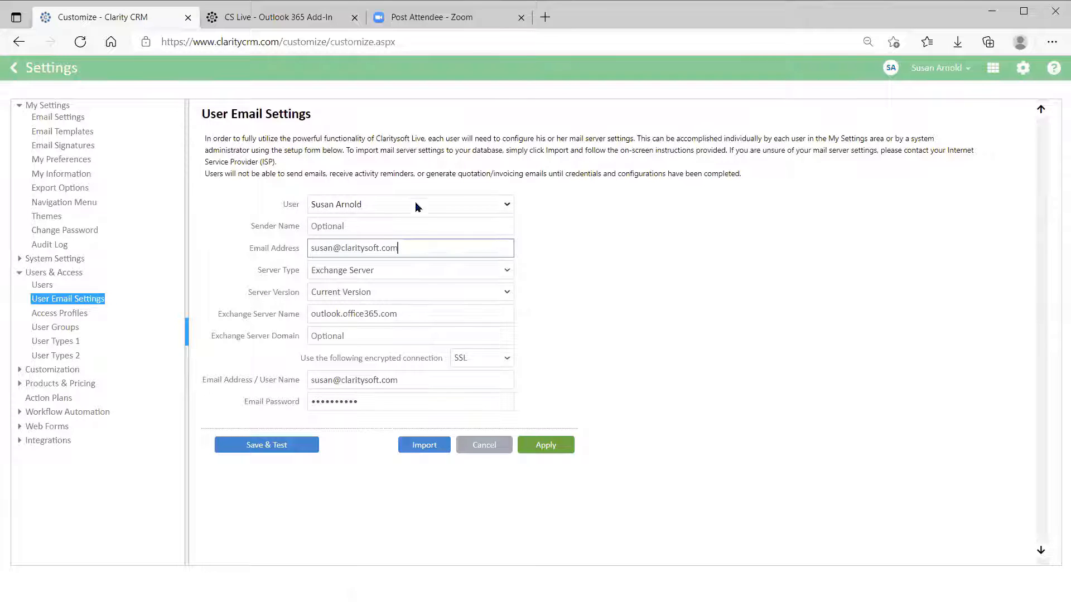
pyautogui.click(506, 206)
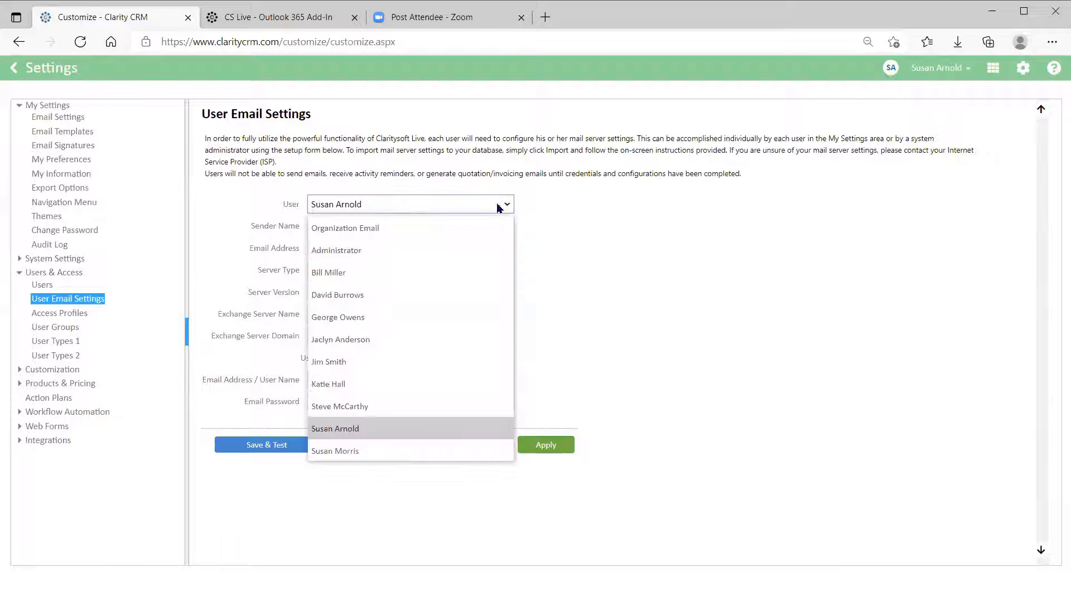
pyautogui.click(415, 294)
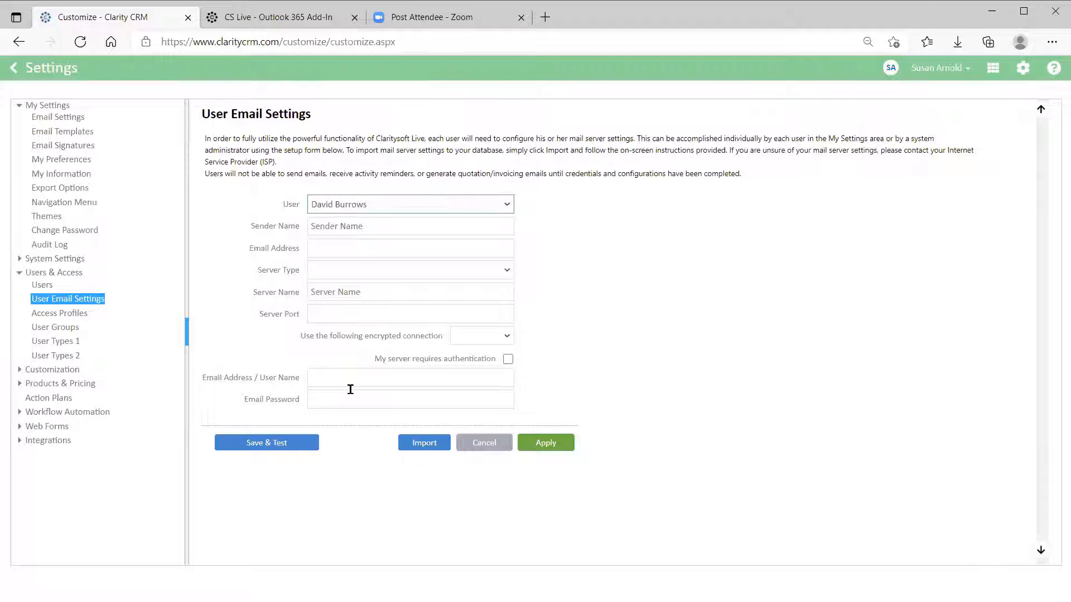
pyautogui.click(60, 118)
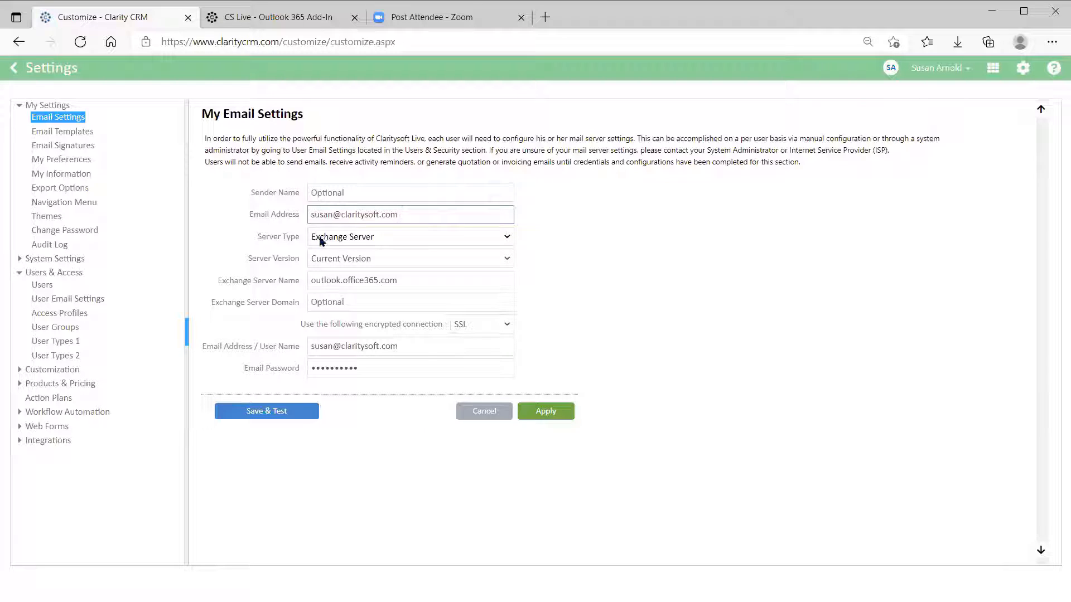
# Set the mail Server Type to Exchange Server, after briefly choosing Others.
pyautogui.click(505, 235)
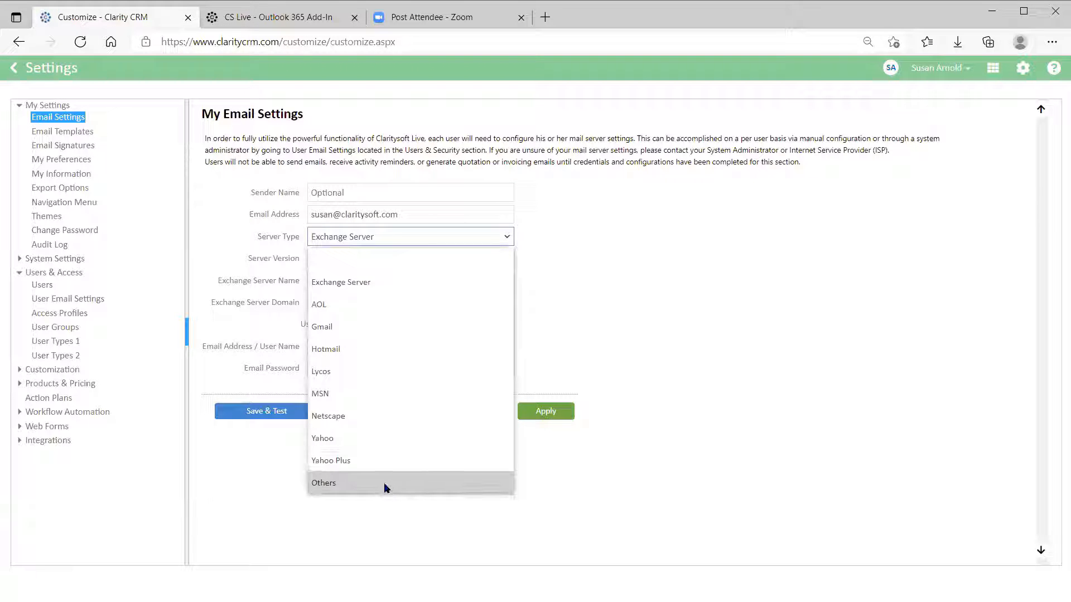
pyautogui.click(324, 484)
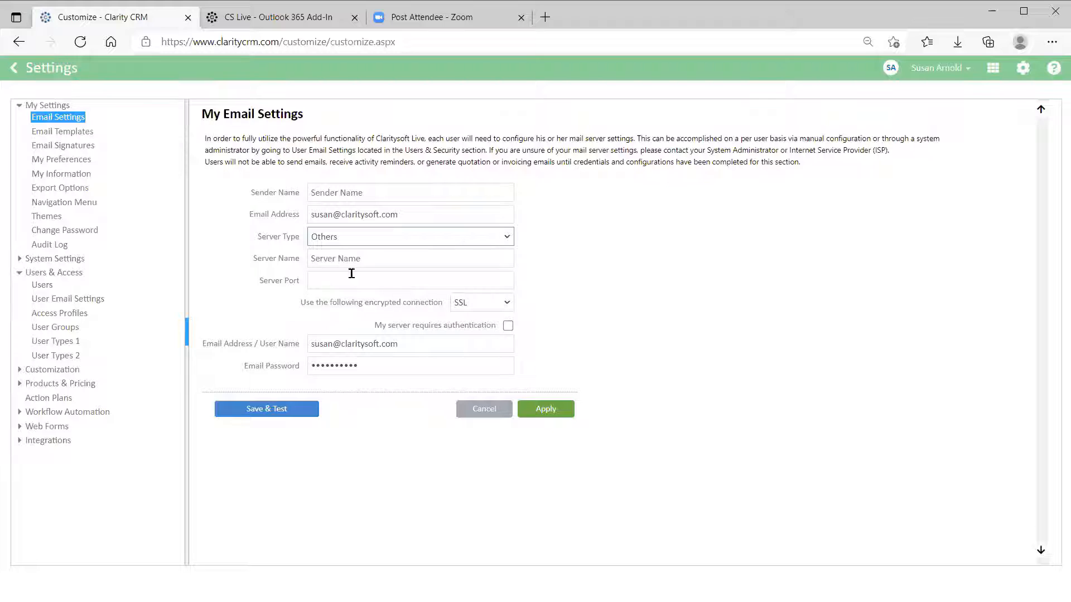
pyautogui.click(510, 237)
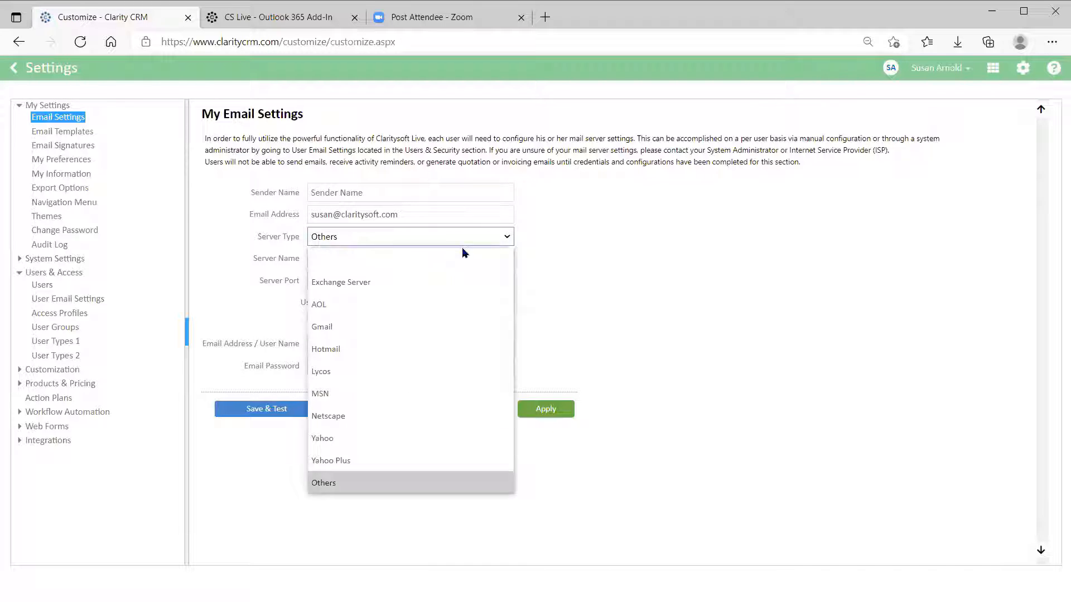
pyautogui.click(413, 283)
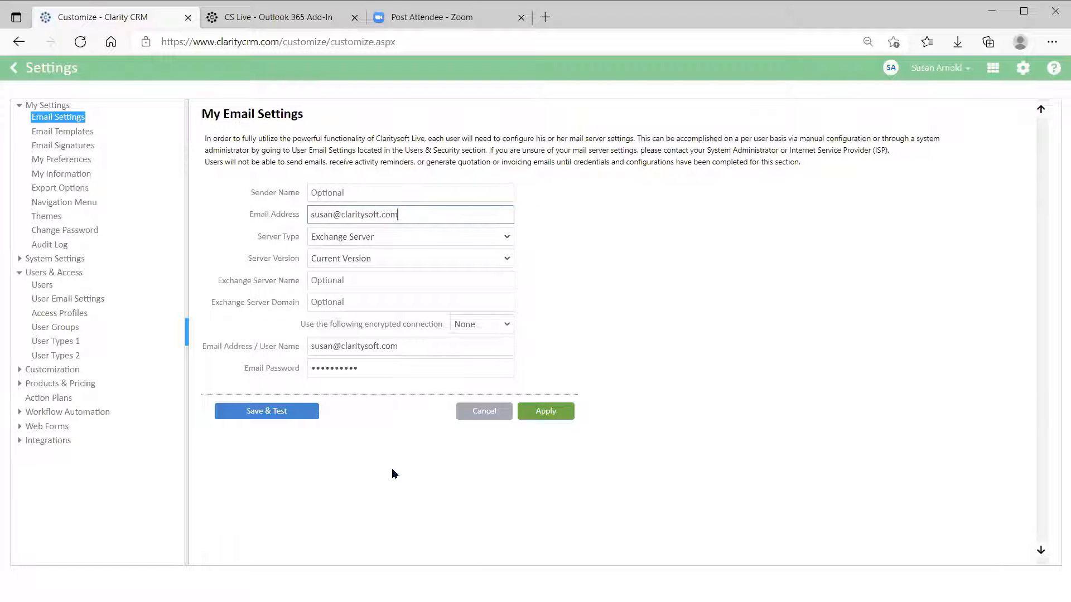
# Apply the outlook.office365.com SSL Exchange settings and run Save & Test.
pyautogui.click(484, 413)
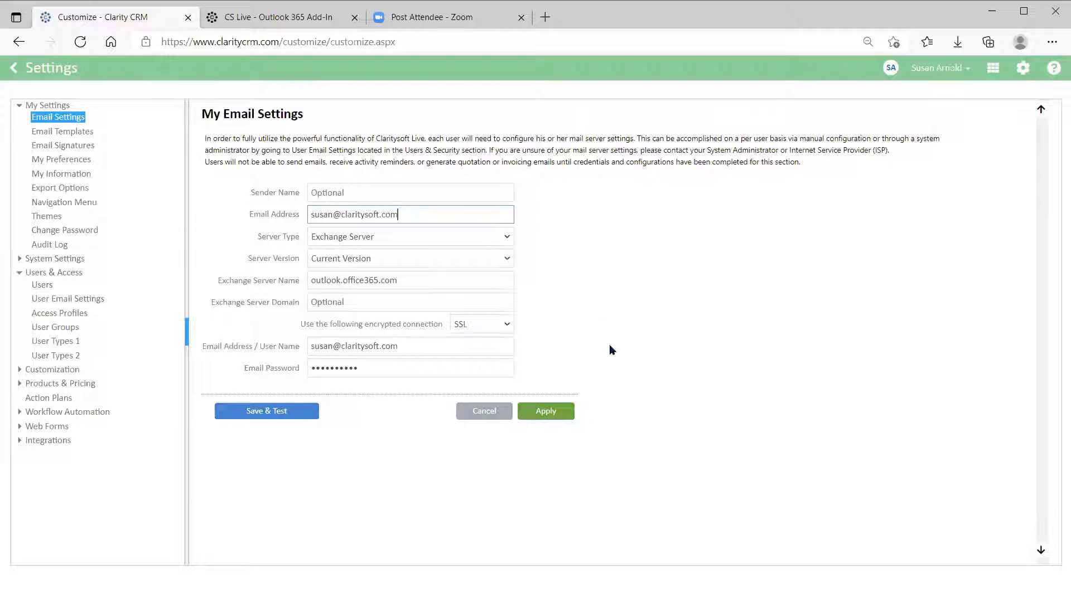
pyautogui.click(545, 413)
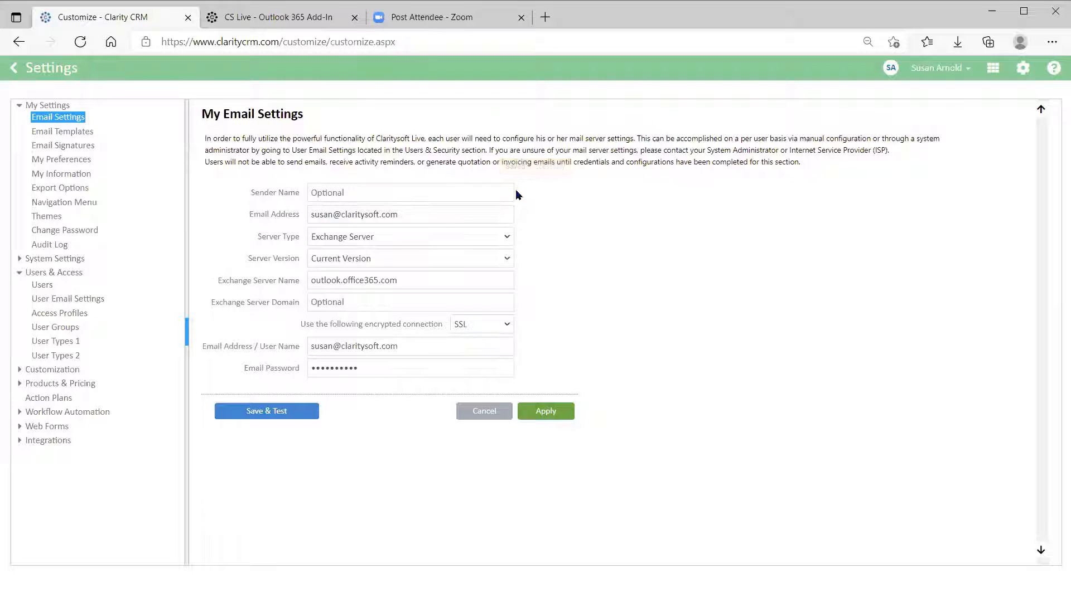
pyautogui.click(261, 412)
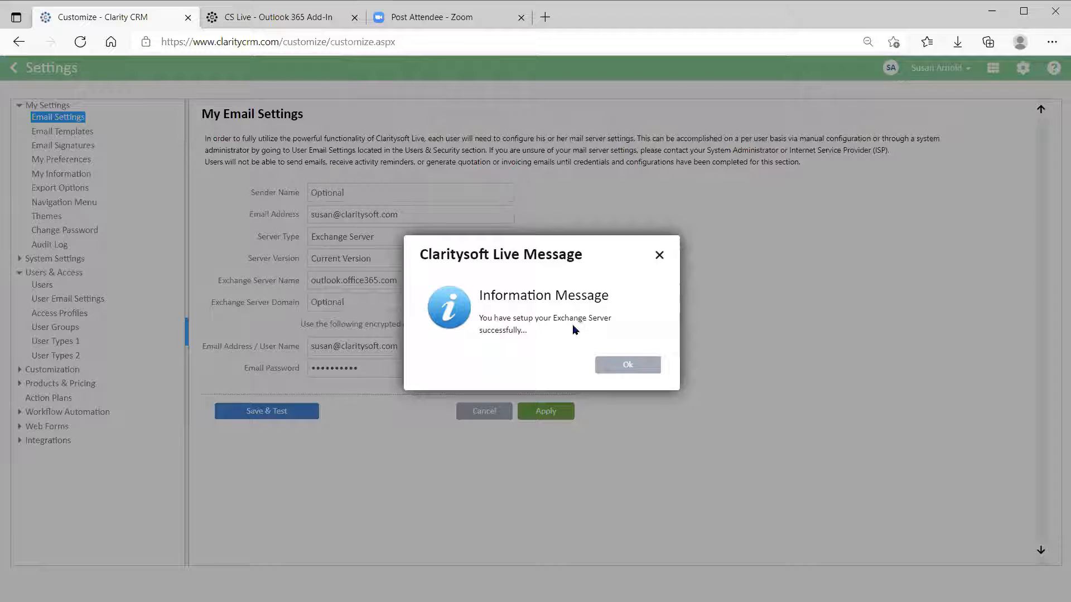
# Dismiss the Exchange Server setup success message with Ok.
pyautogui.click(632, 369)
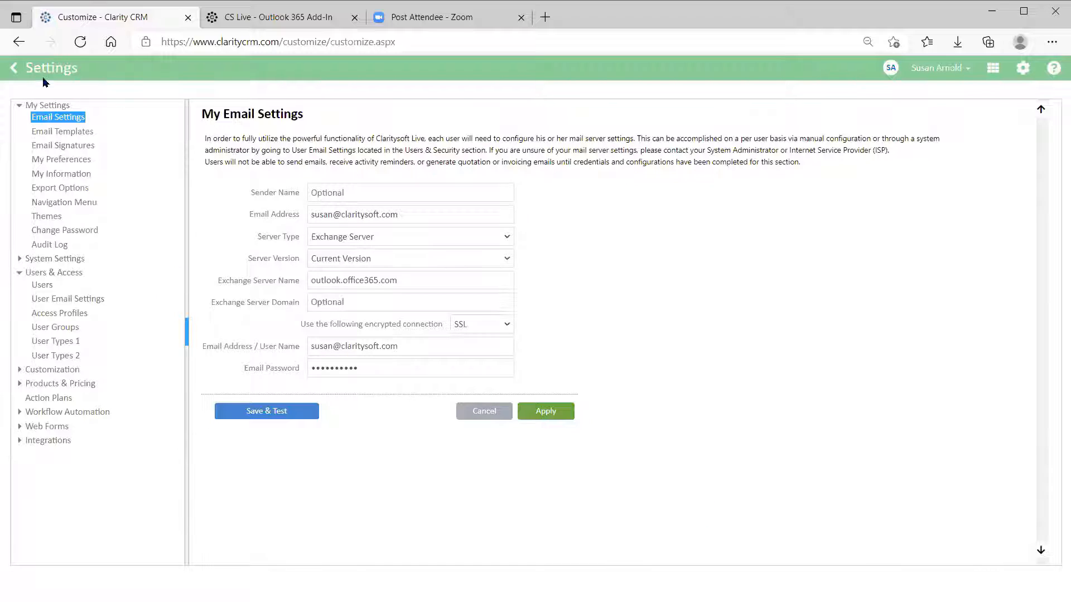
# Back in Contacts, start an email from a contact's email link and cancel it unsent.
pyautogui.click(13, 71)
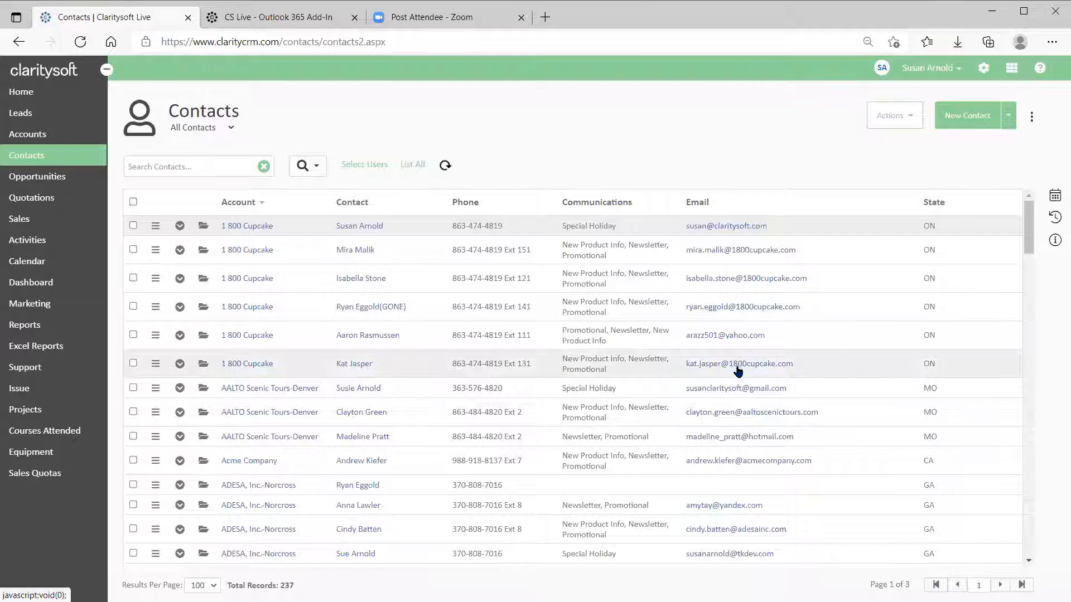
pyautogui.click(704, 251)
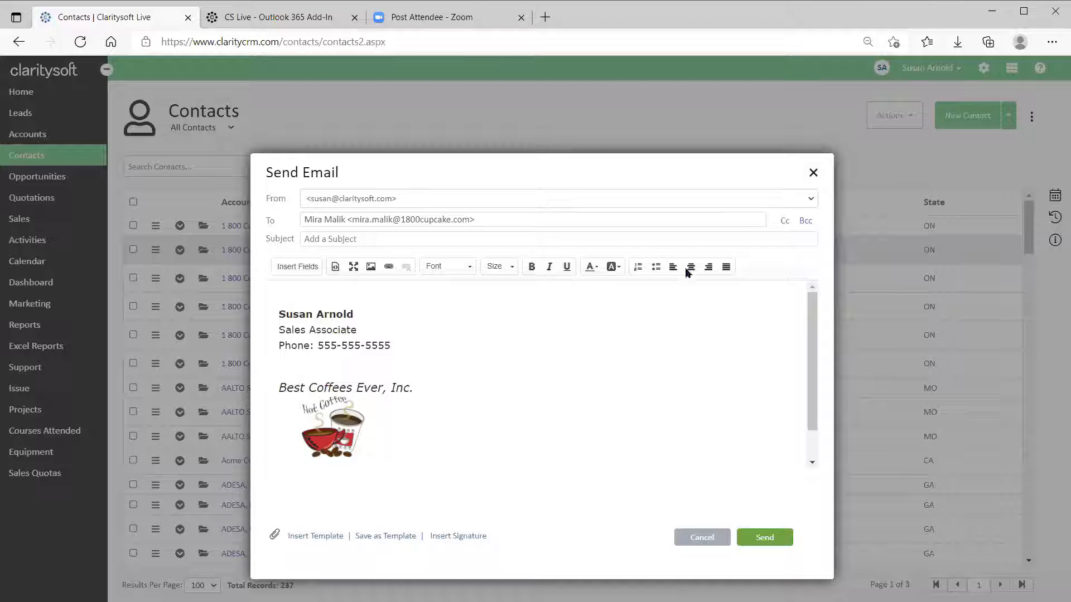
pyautogui.click(704, 539)
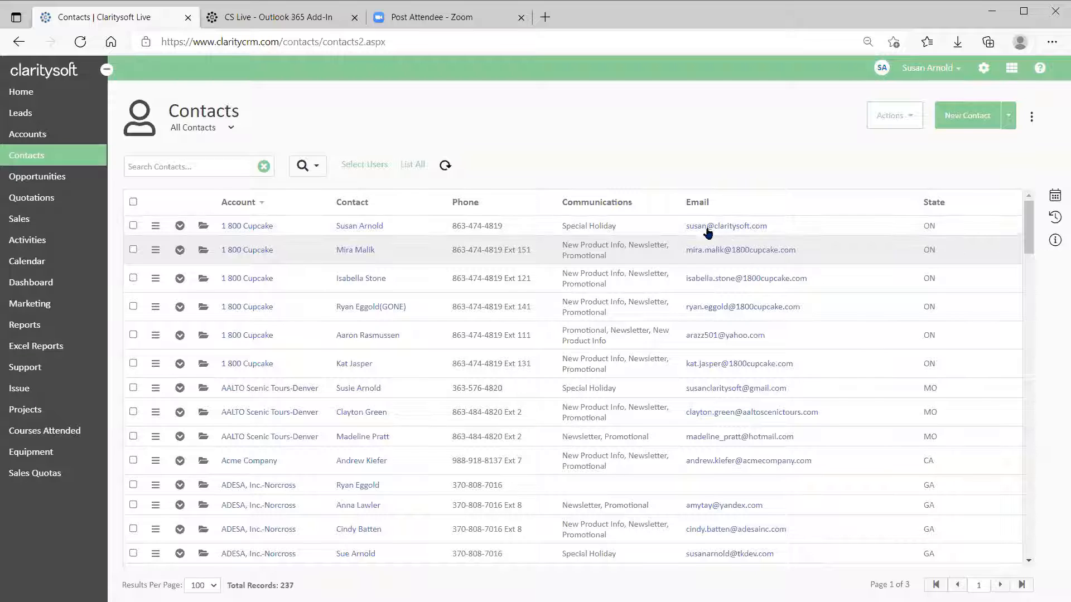
# Start an email via the first contact's row menu Email Contact, then cancel it.
pyautogui.click(155, 229)
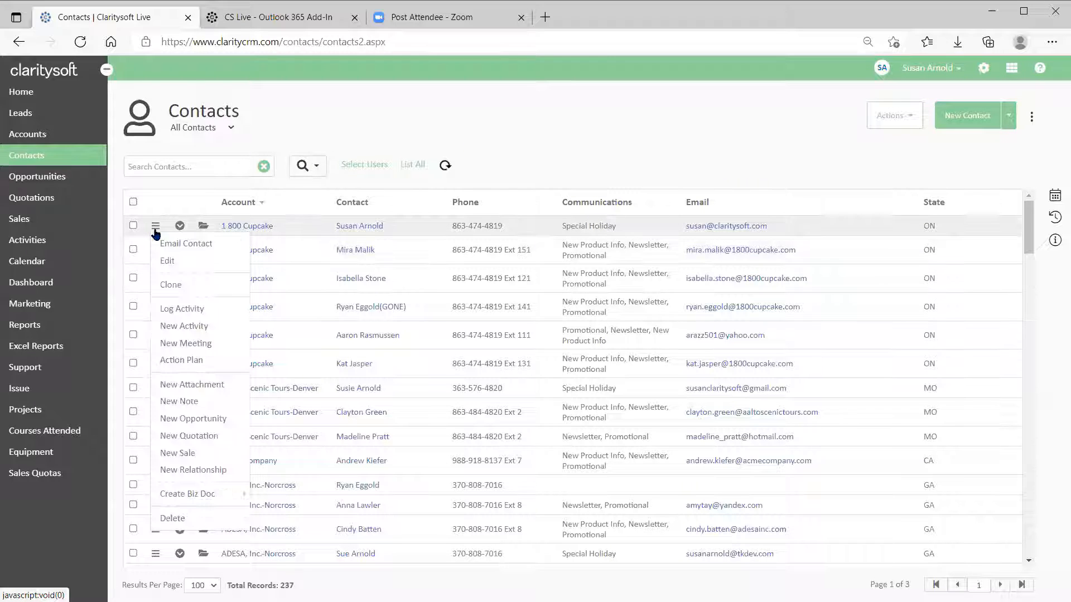
pyautogui.click(179, 249)
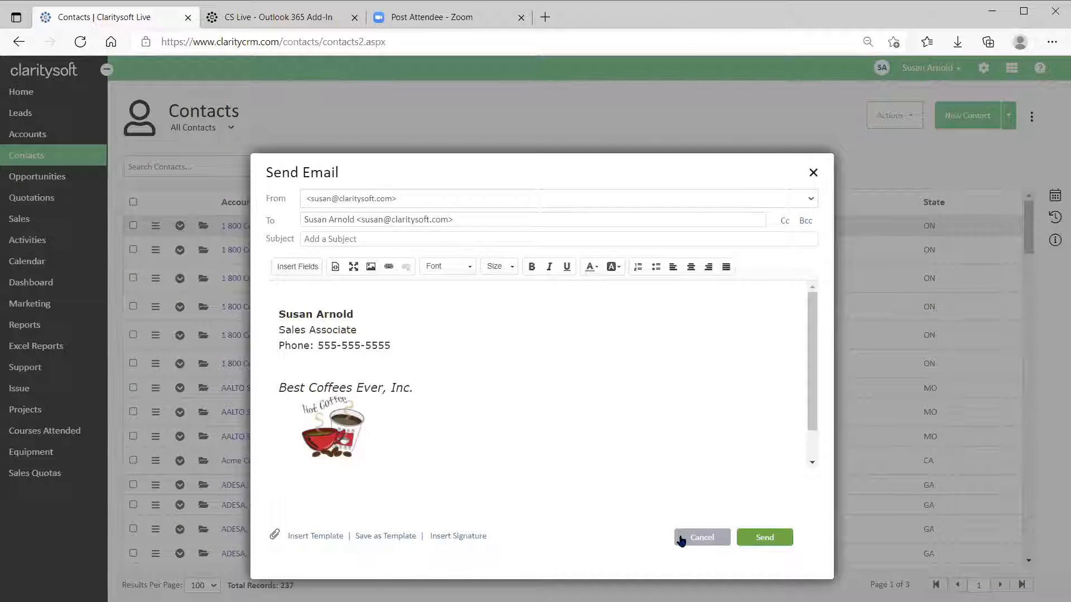
pyautogui.click(705, 541)
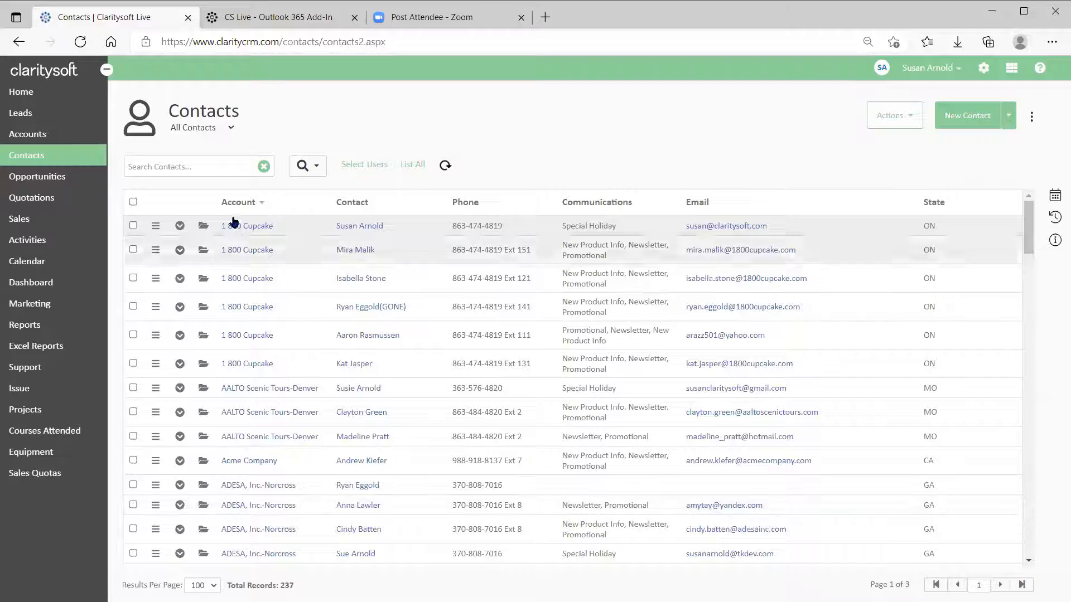
# Start and cancel an email from the first contact's record, then go to Opportunities.
pyautogui.click(203, 230)
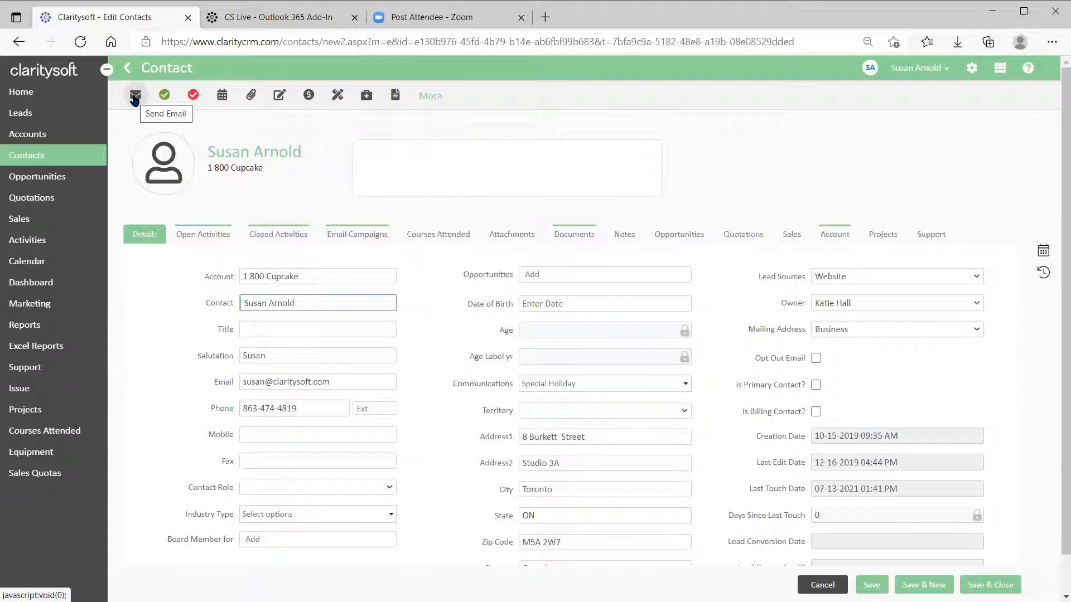
pyautogui.click(134, 98)
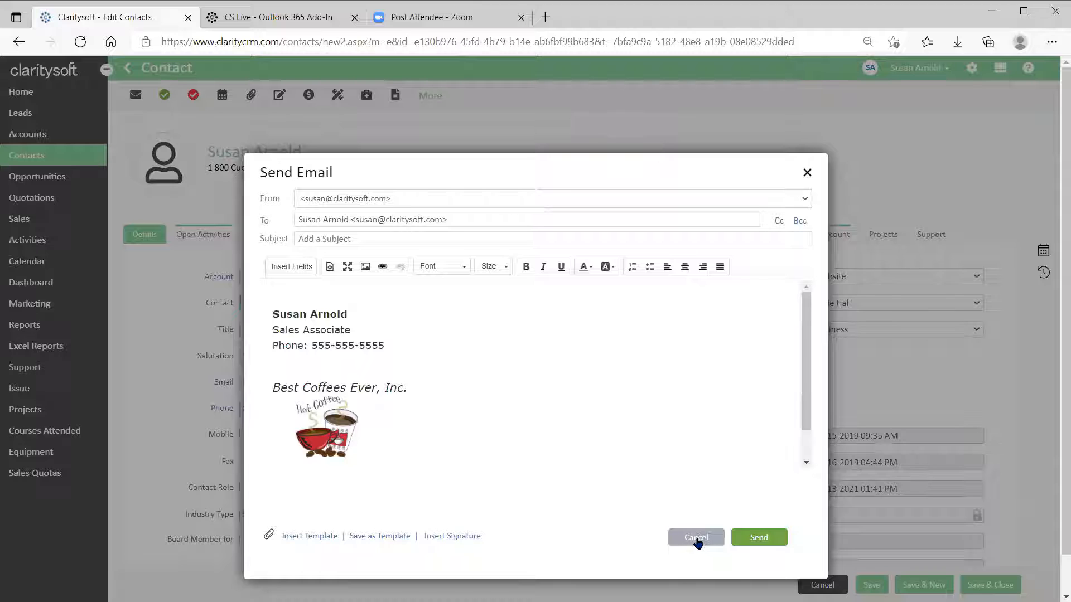
pyautogui.click(696, 538)
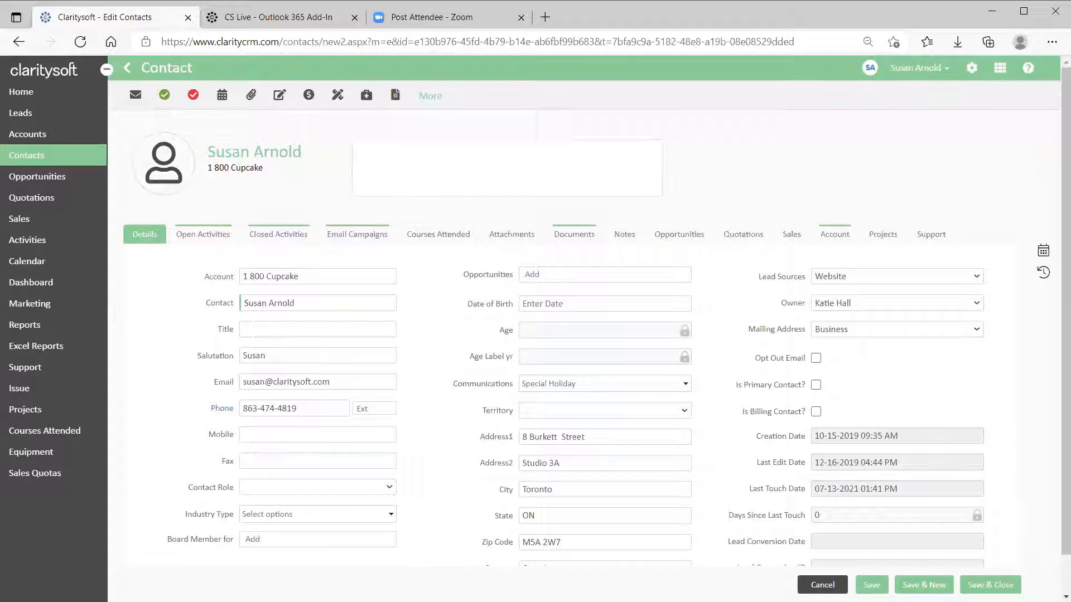
pyautogui.click(821, 584)
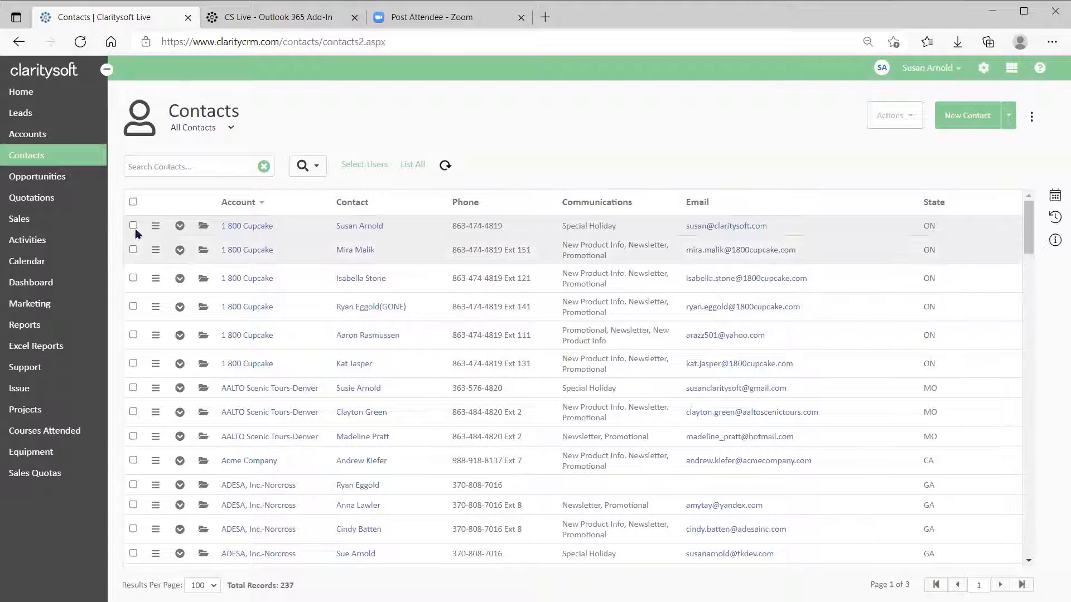
pyautogui.click(33, 181)
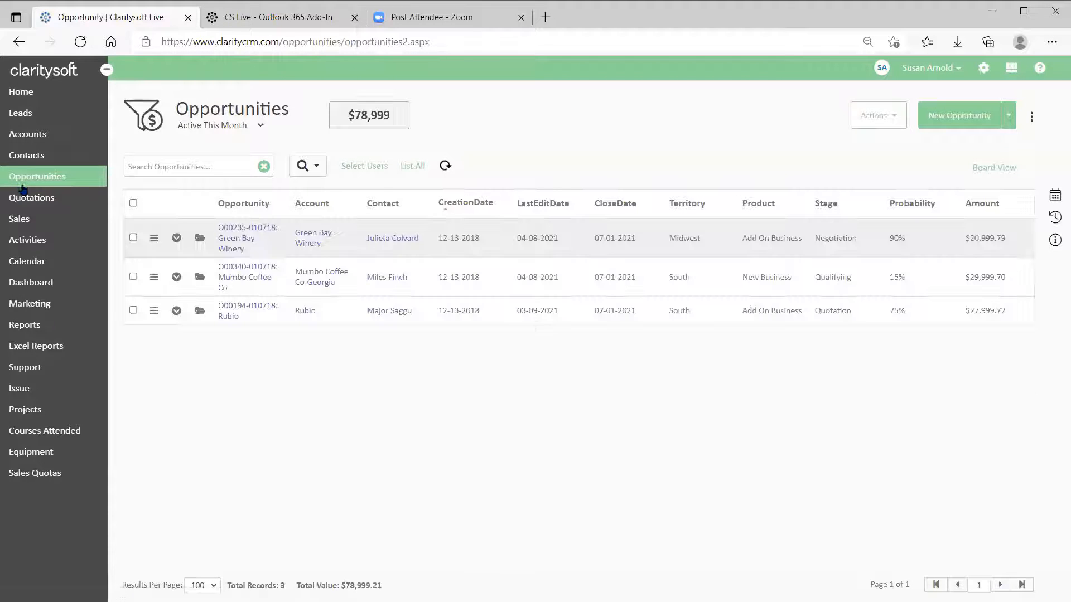
pyautogui.click(154, 239)
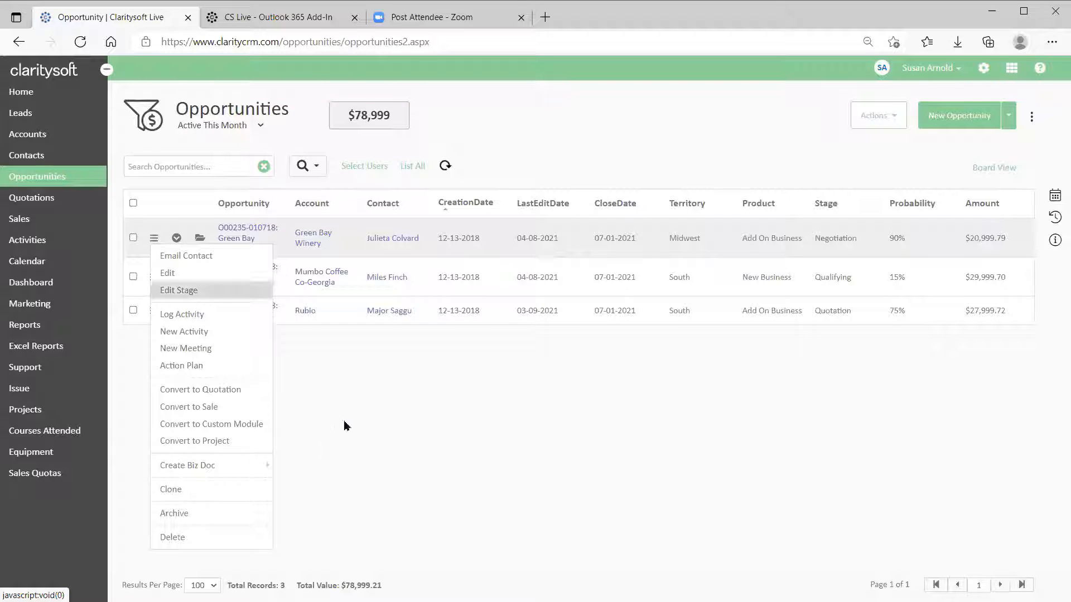
pyautogui.click(450, 430)
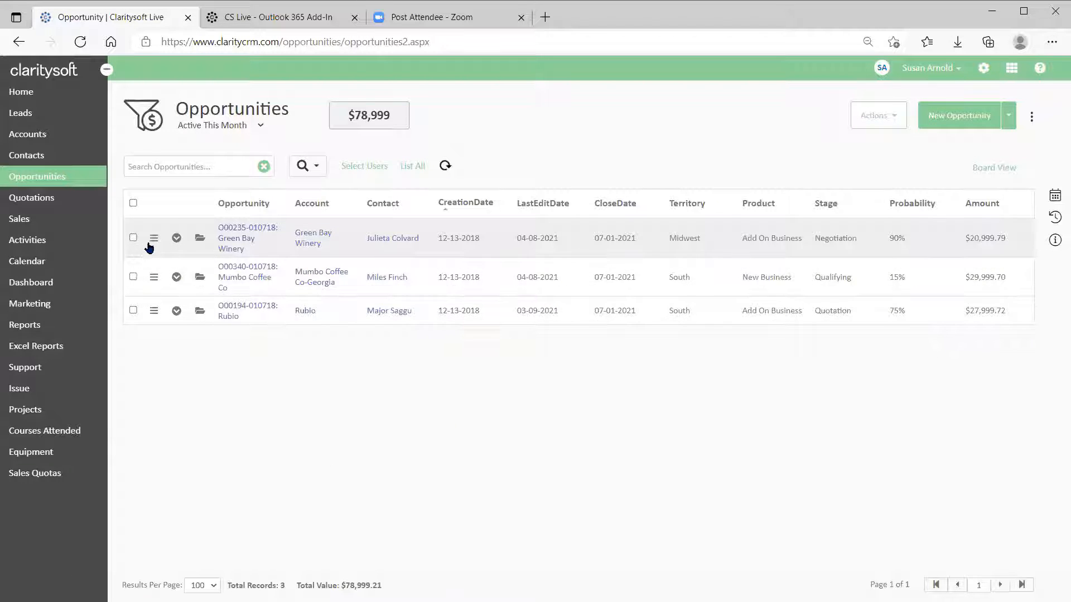
pyautogui.click(199, 238)
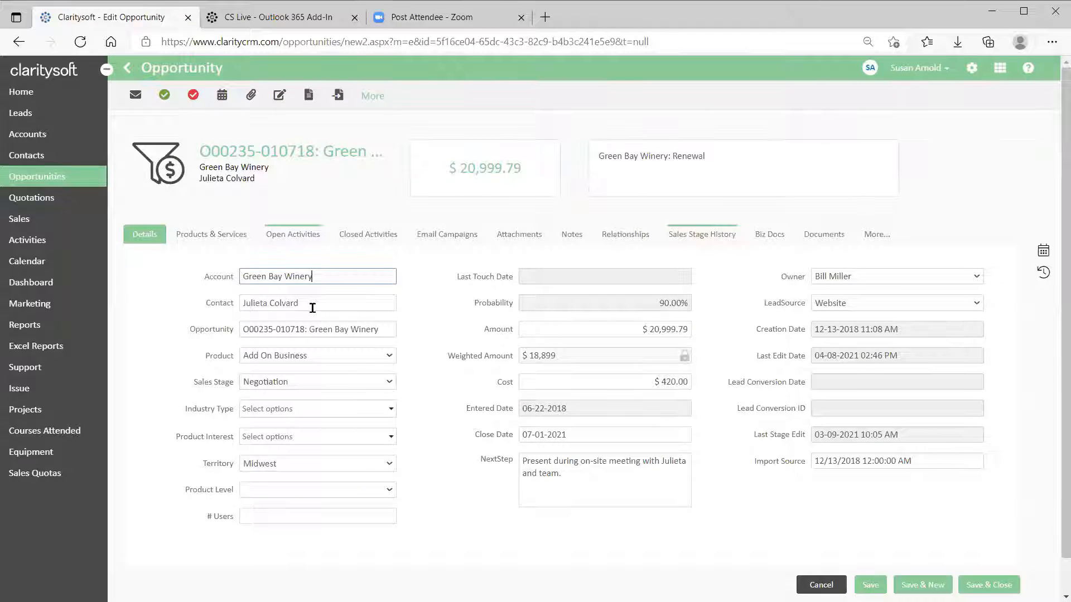
pyautogui.click(137, 96)
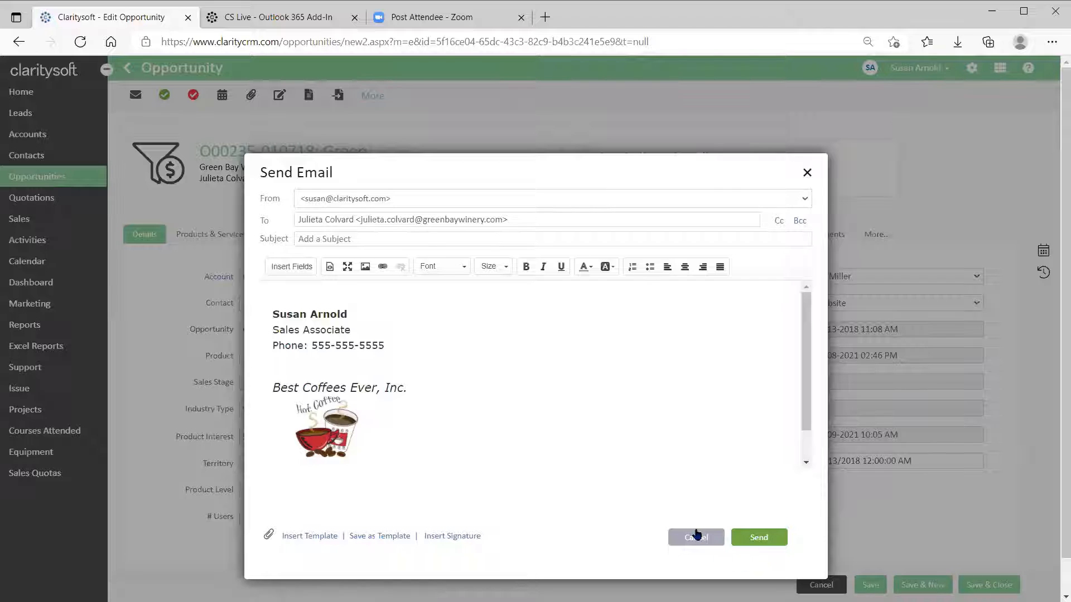
pyautogui.click(691, 532)
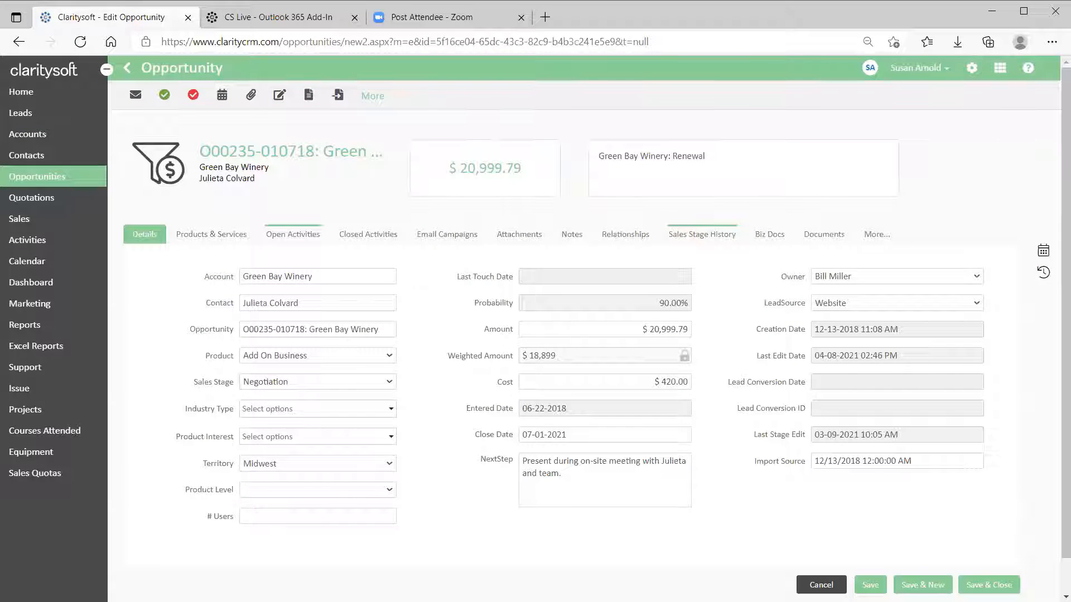
pyautogui.click(821, 584)
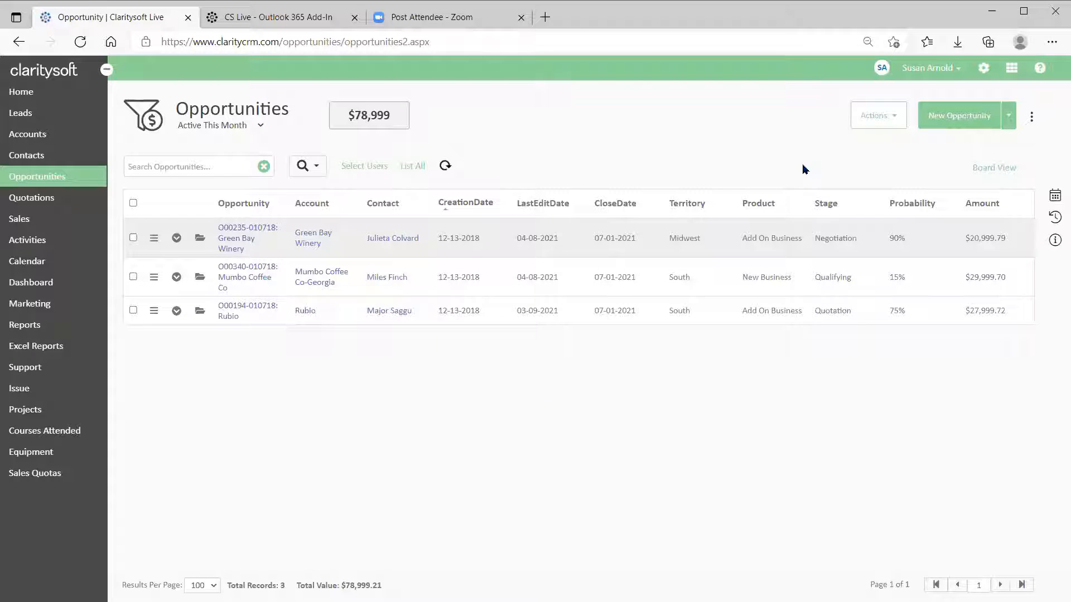
# Open Settings and show My Email Signature, where Best Coffees is the default.
pyautogui.click(985, 69)
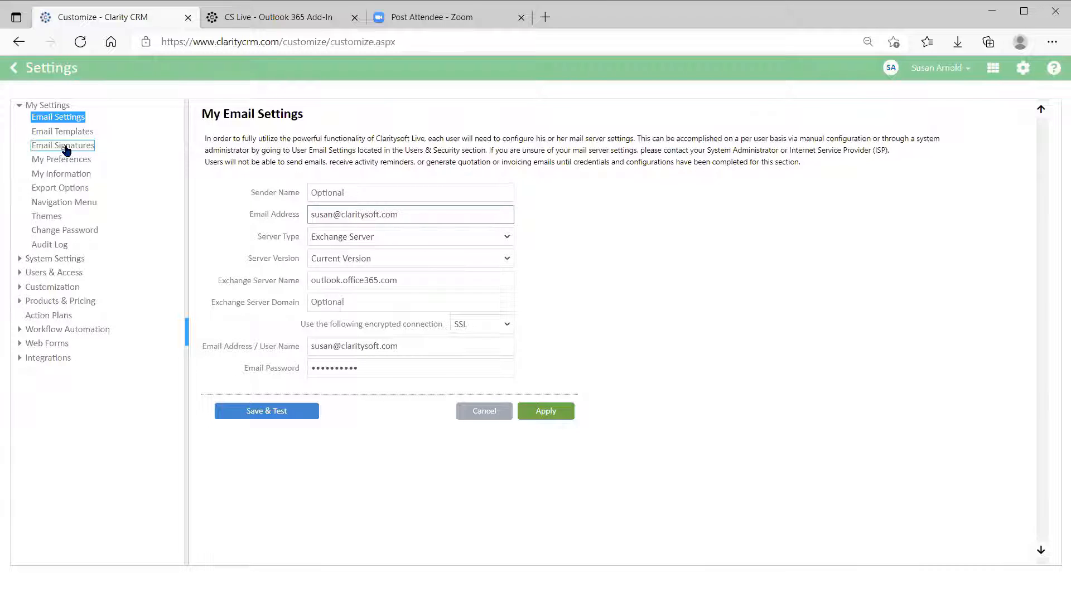
pyautogui.click(63, 147)
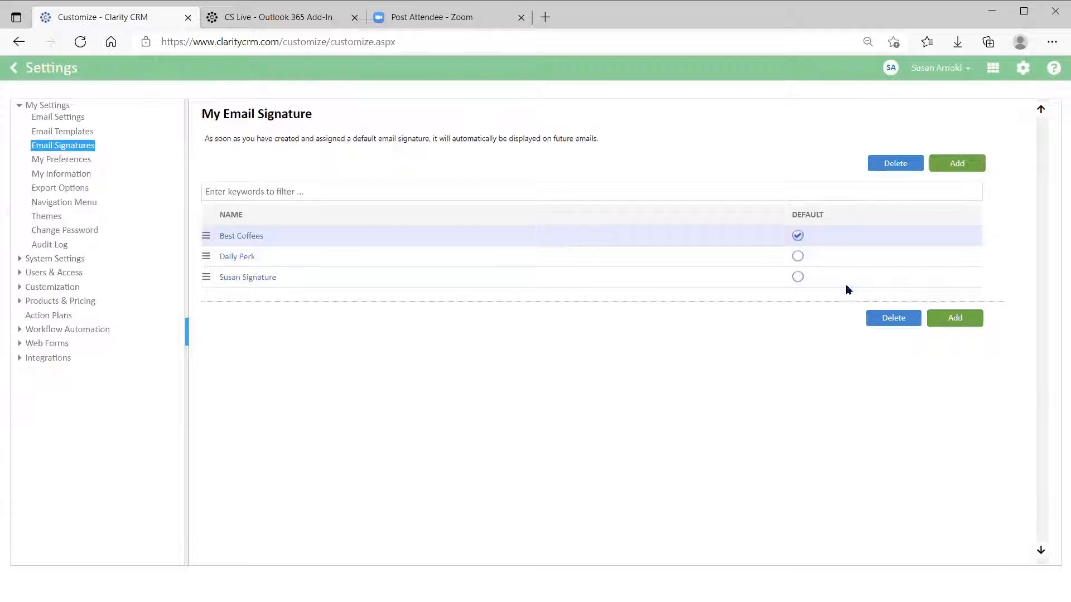
# Start a new email signature, enter a person's first name as its name, and move into its body.
pyautogui.click(953, 167)
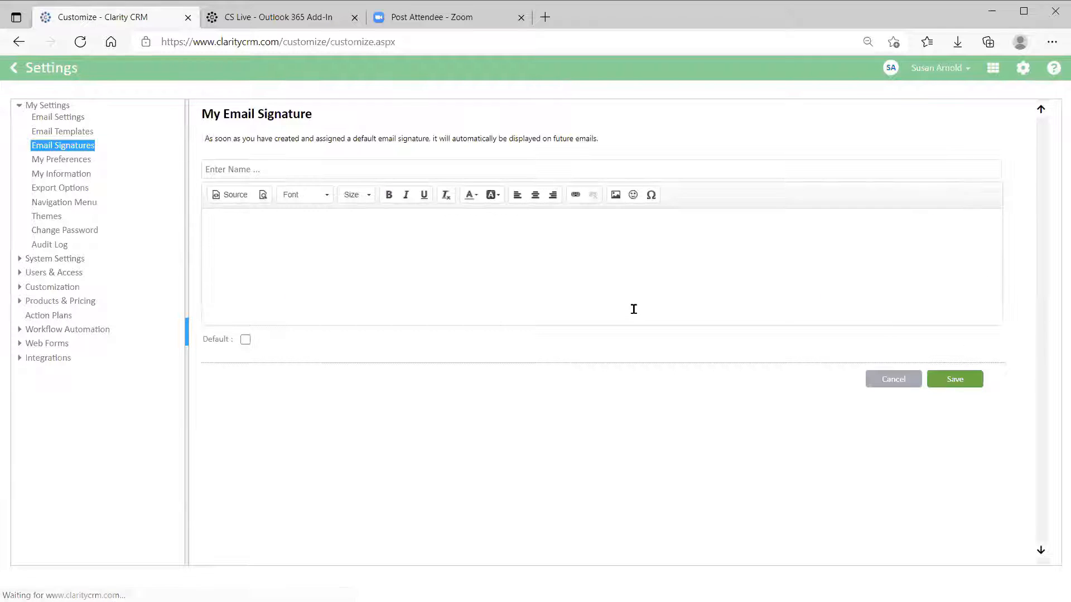
pyautogui.click(269, 167)
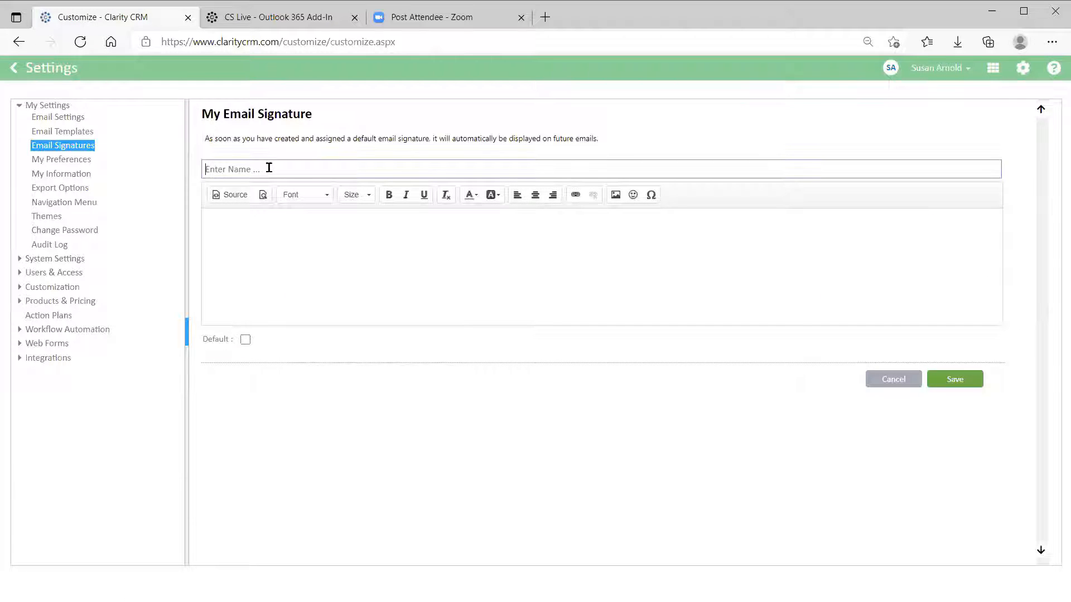
pyautogui.write('Susan New CS Signature')
pyautogui.click(226, 226)
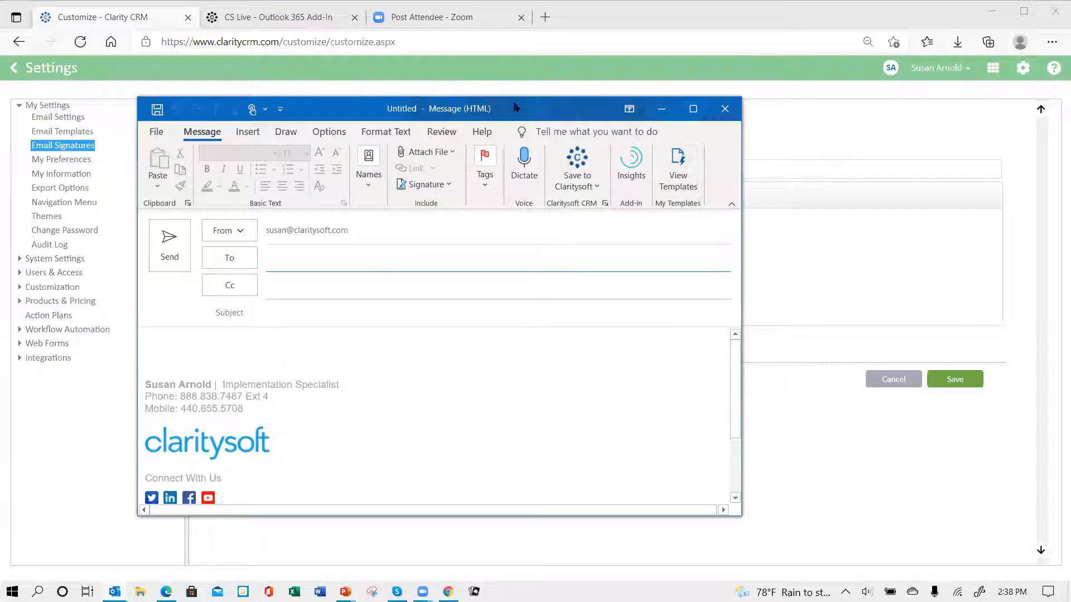
# Bring the Outlook new message window to the front and move it further right.
pyautogui.click(520, 111)
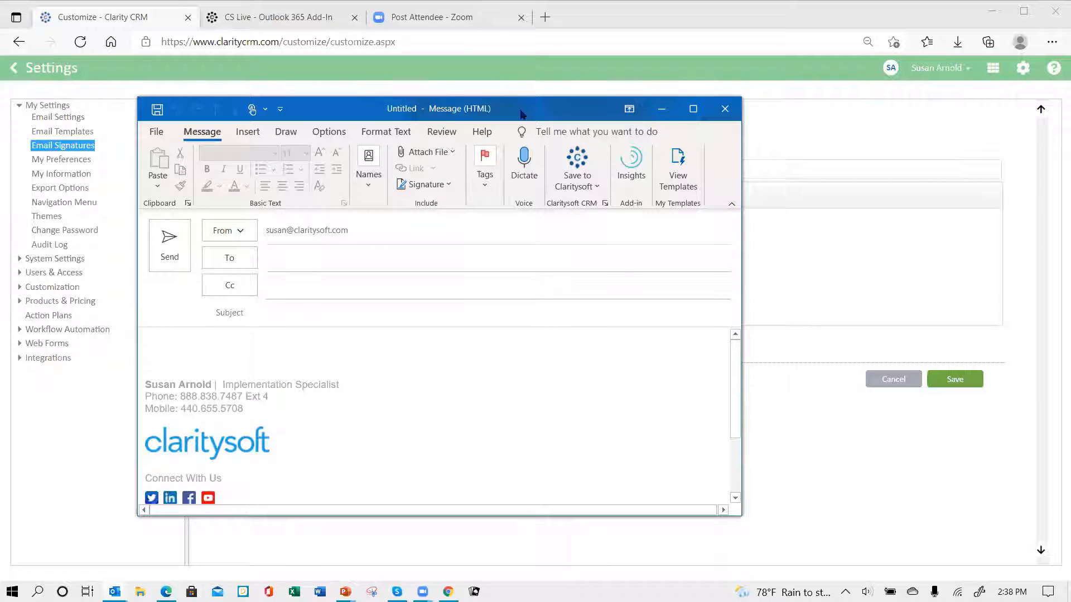
pyautogui.moveTo(633, 119); pyautogui.dragTo(749, 124)
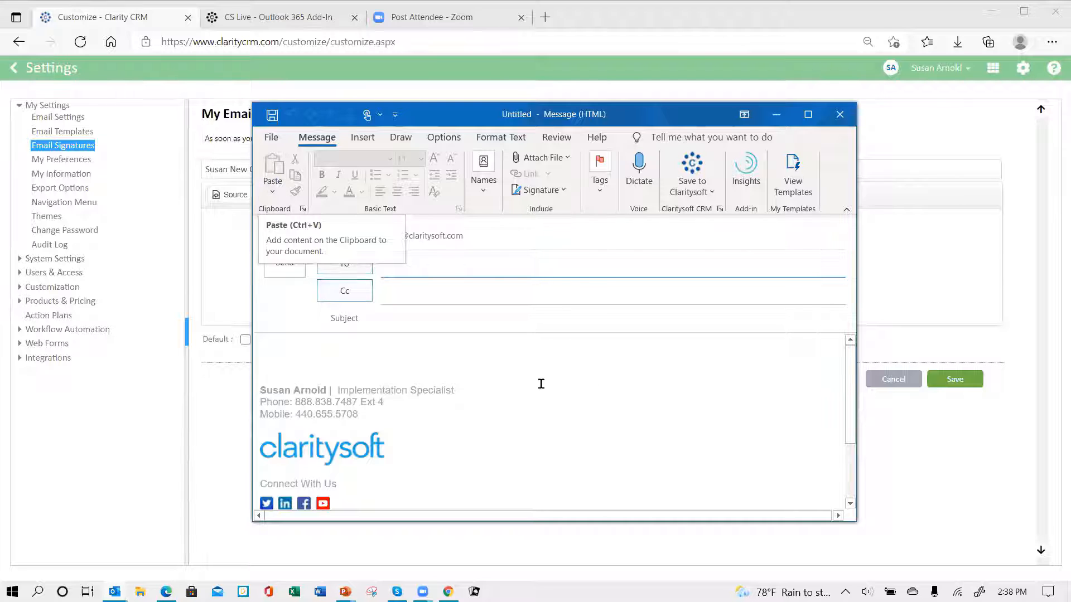
pyautogui.click(600, 195)
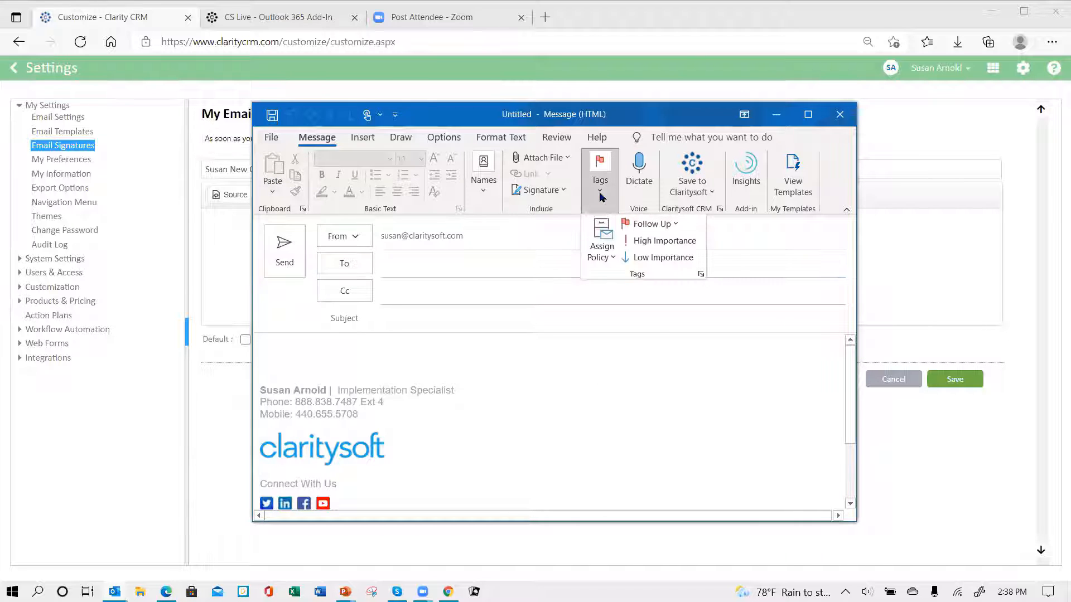
pyautogui.click(733, 235)
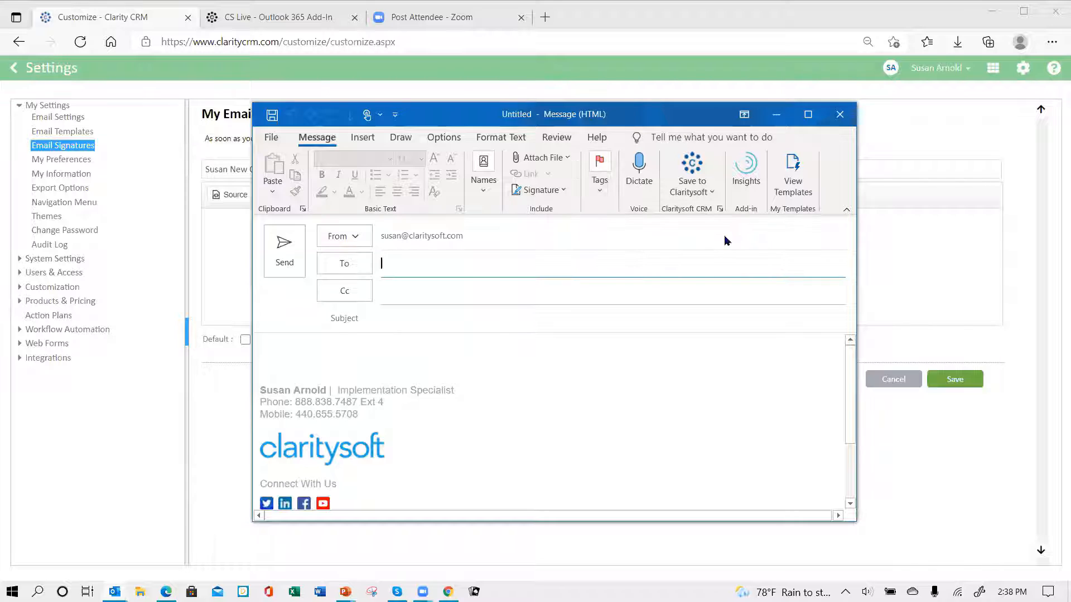
# Copy the existing Outlook signature text, close the unsent message, and click into the CRM signature body.
pyautogui.click(564, 191)
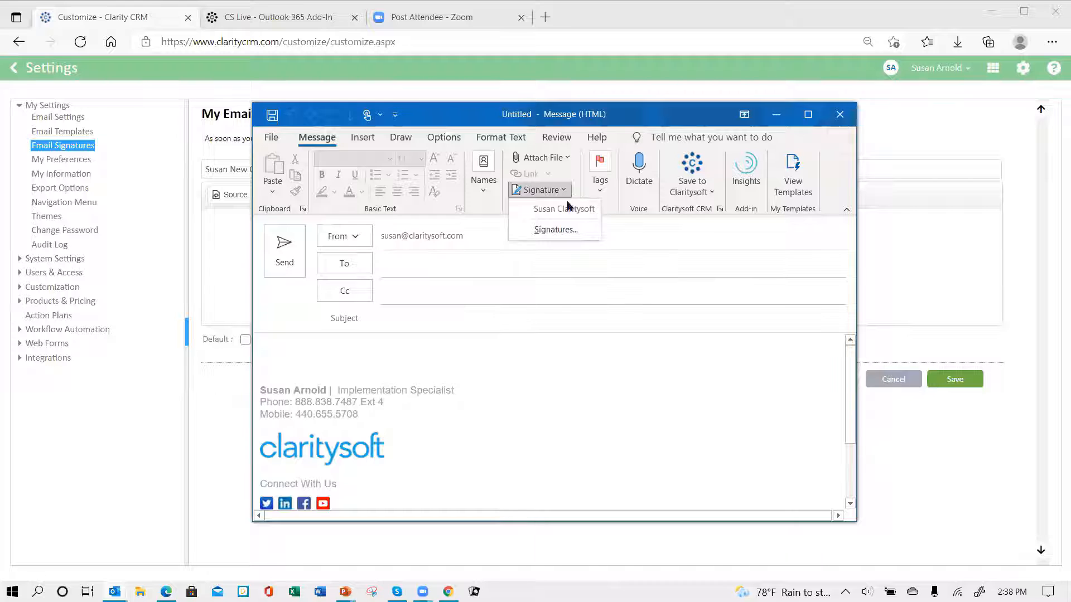
pyautogui.click(564, 233)
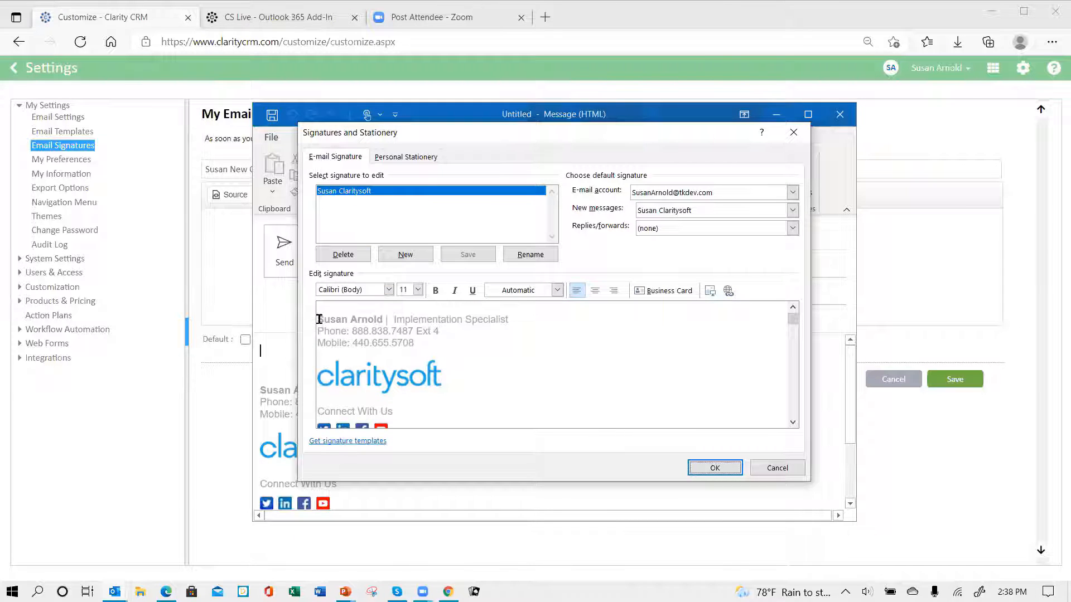
pyautogui.moveTo(319, 319)
pyautogui.mouseDown()
pyautogui.moveTo(470, 351)
pyautogui.moveTo(538, 430)
pyautogui.moveTo(654, 414)
pyautogui.mouseUp()
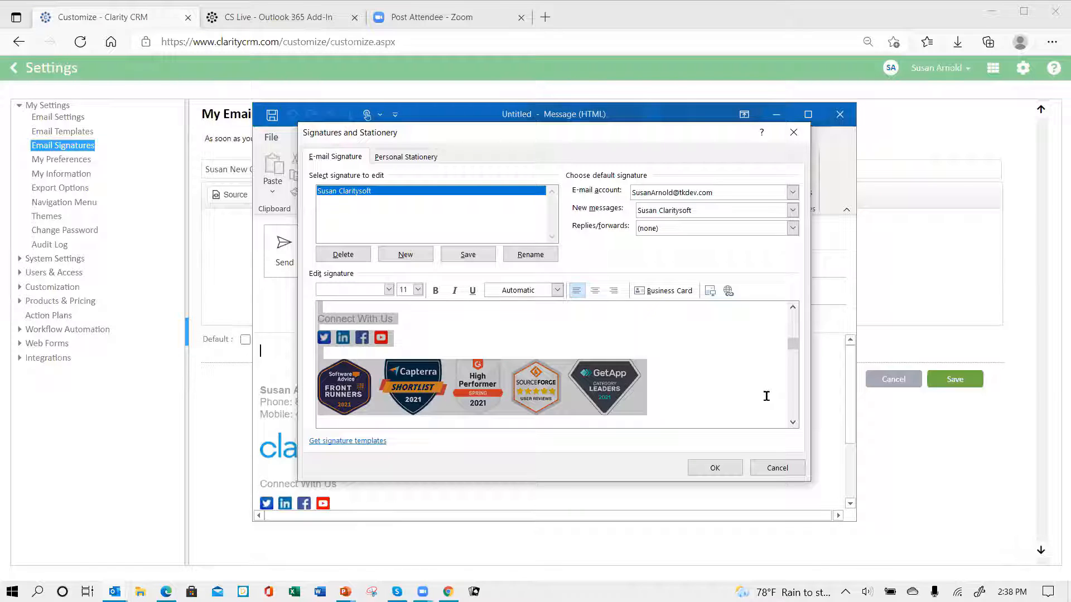
pyautogui.click(776, 468)
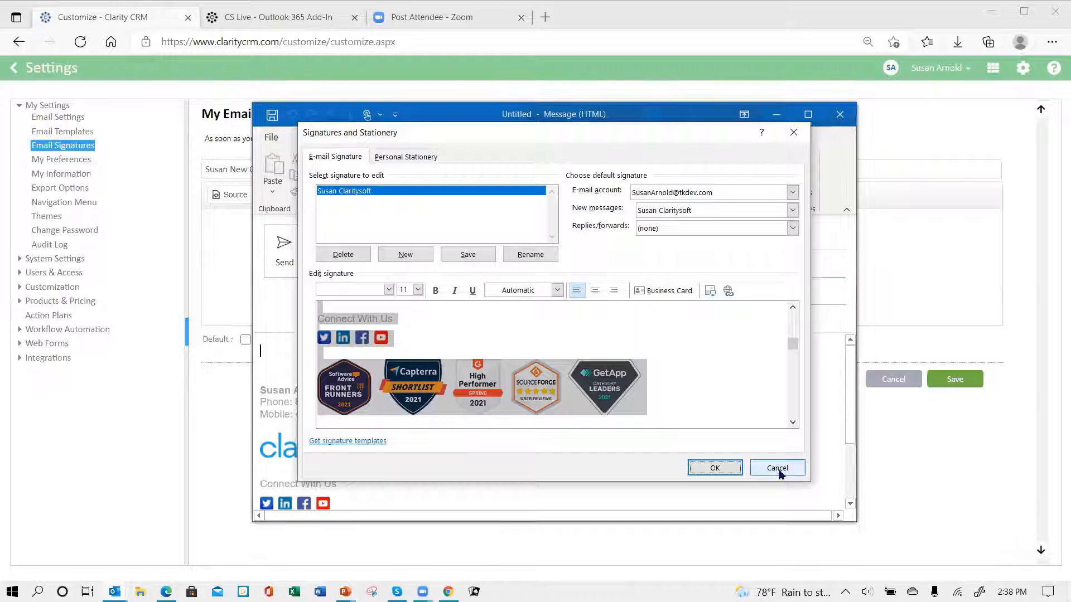
pyautogui.click(839, 114)
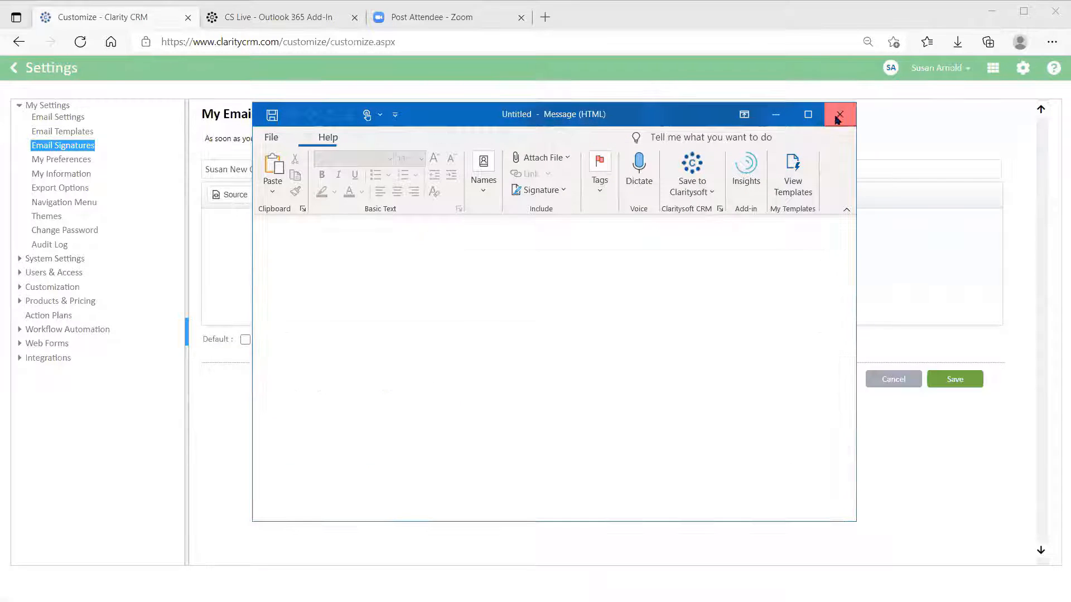
pyautogui.click(214, 230)
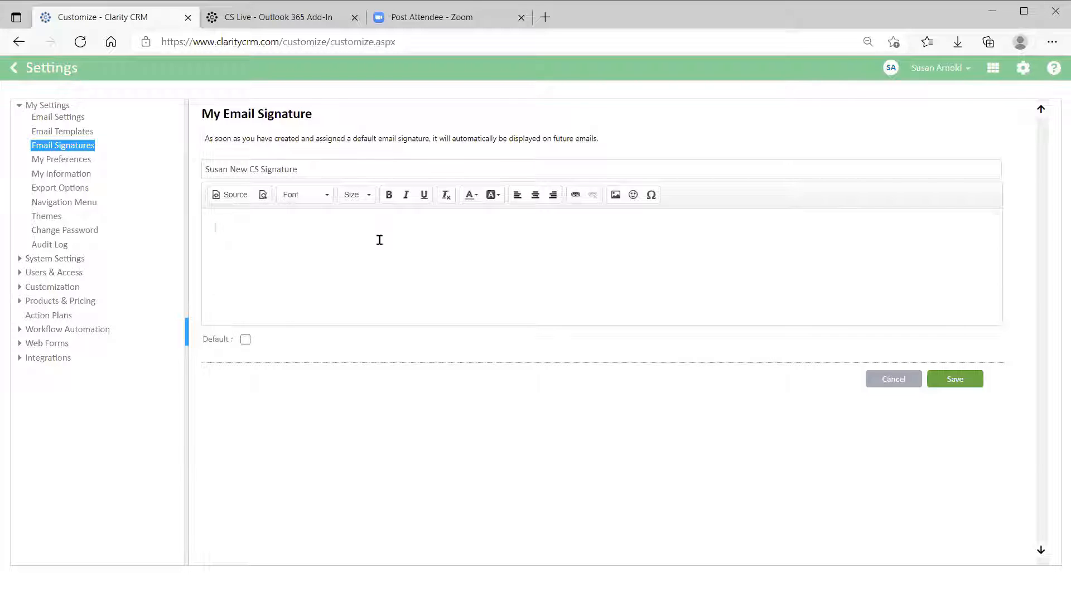
# Paste the copied Outlook signature into the CRM signature body and review it.
pyautogui.hotkey('ctrl', 'v')
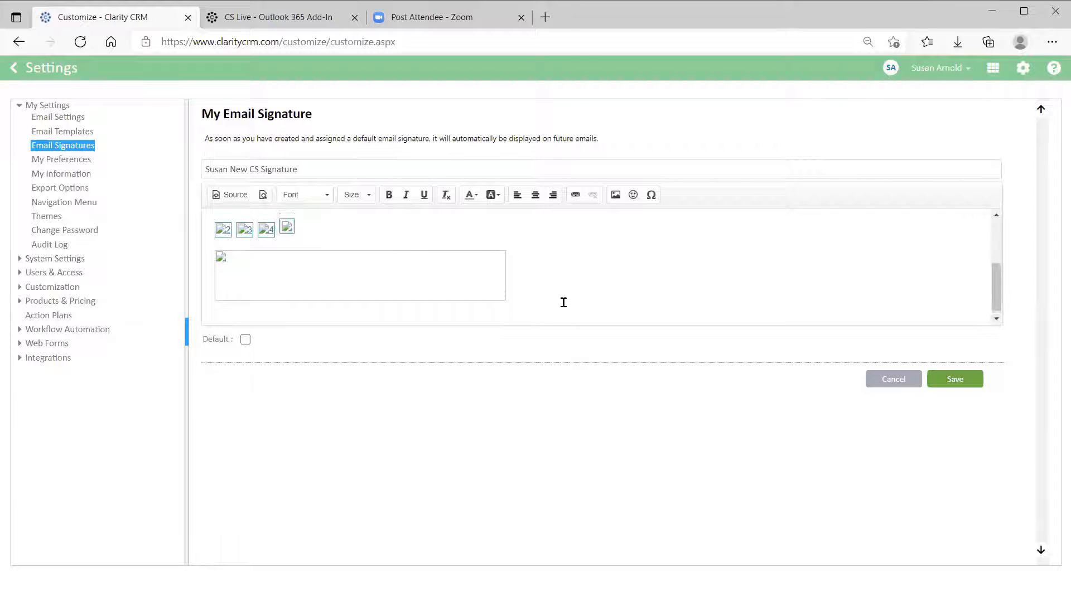
pyautogui.scroll(3, 563, 303)
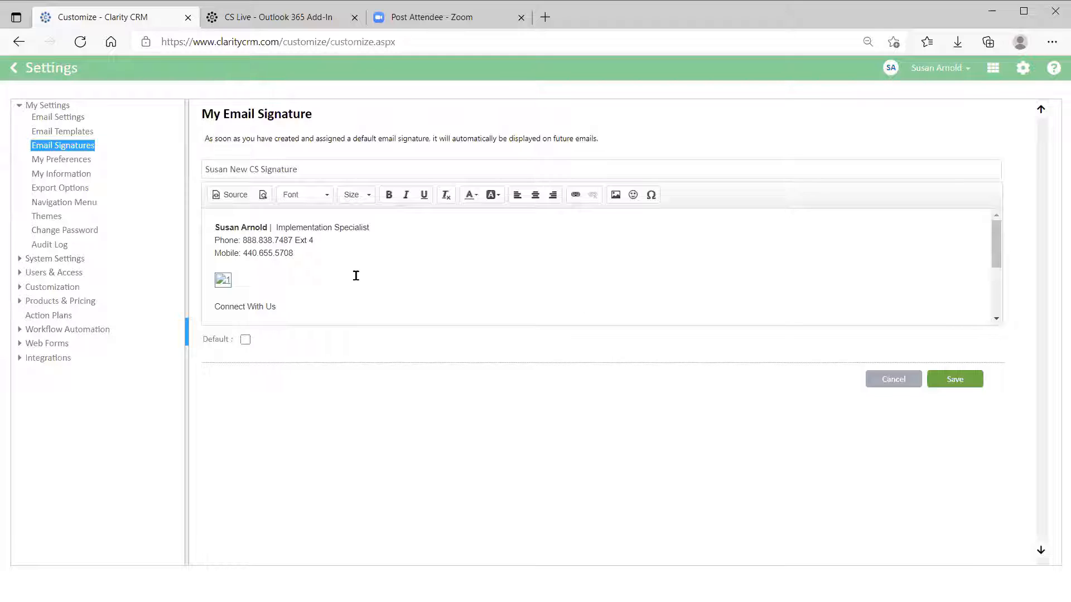
pyautogui.scroll(-3, 408, 284)
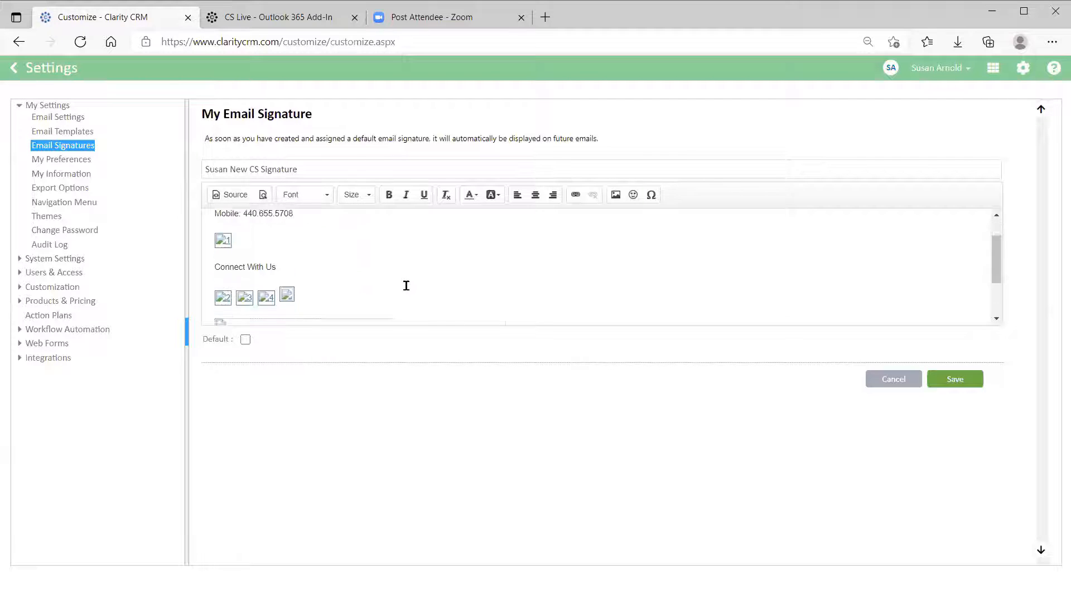
pyautogui.scroll(-1, 406, 285)
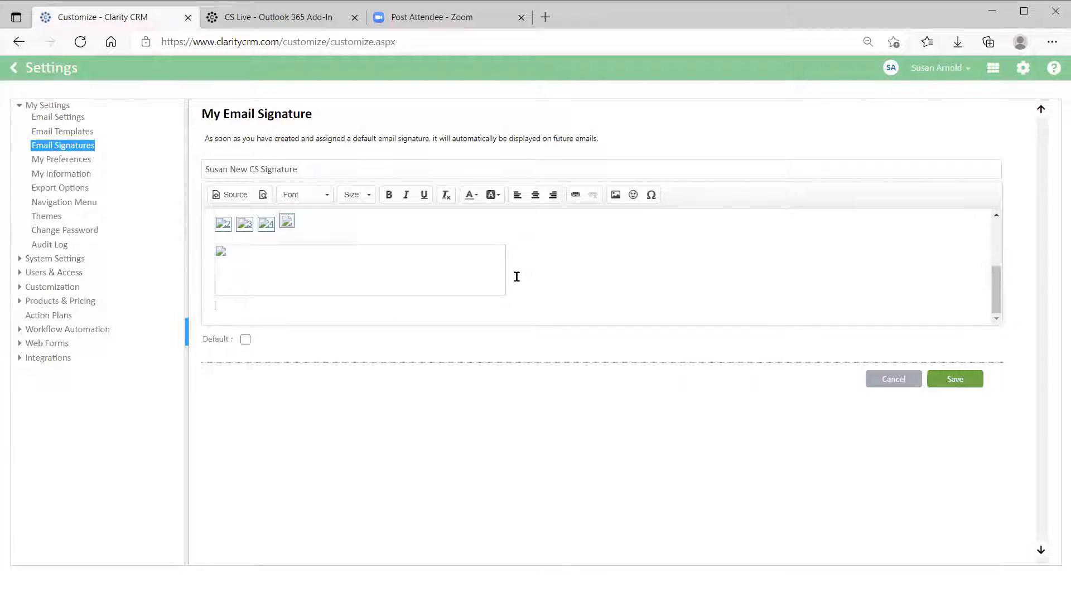
pyautogui.scroll(3, 485, 269)
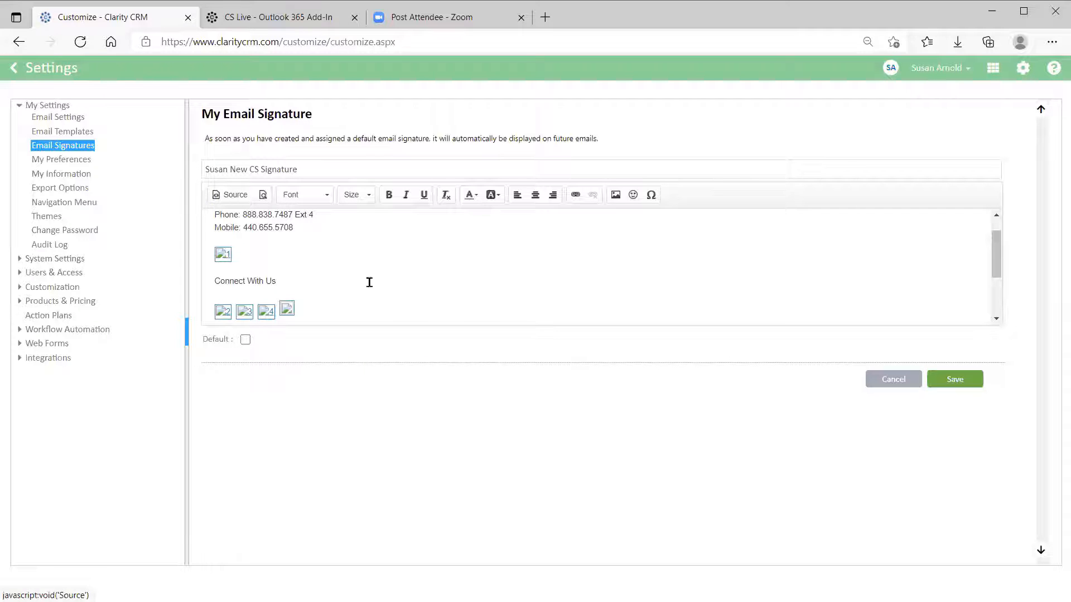
pyautogui.scroll(1, 438, 289)
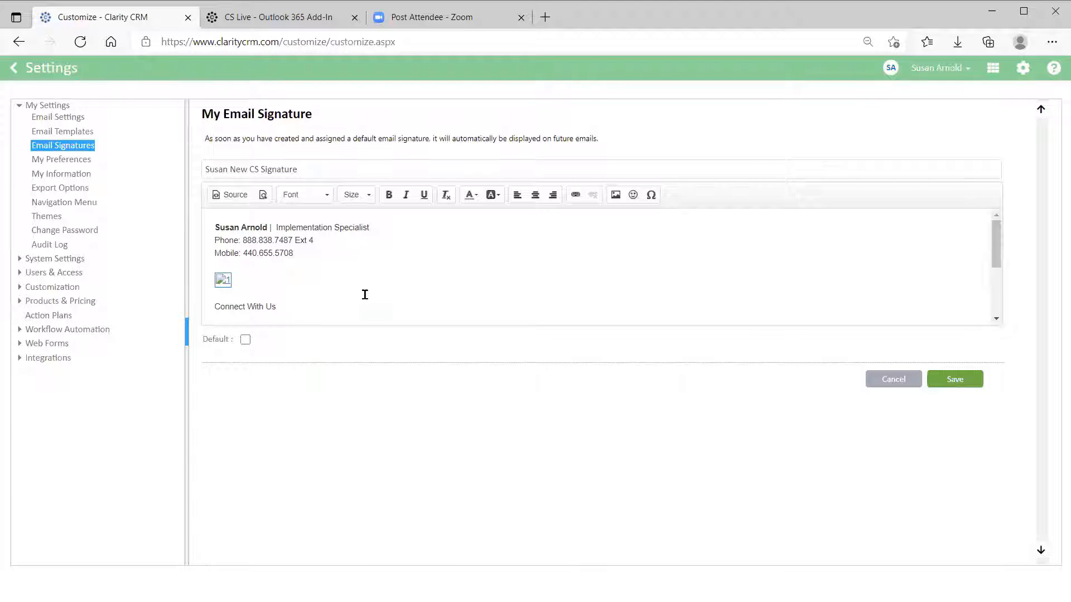
# Open Image Properties for the broken logo image at the top of the signature.
pyautogui.rightClick(223, 281)
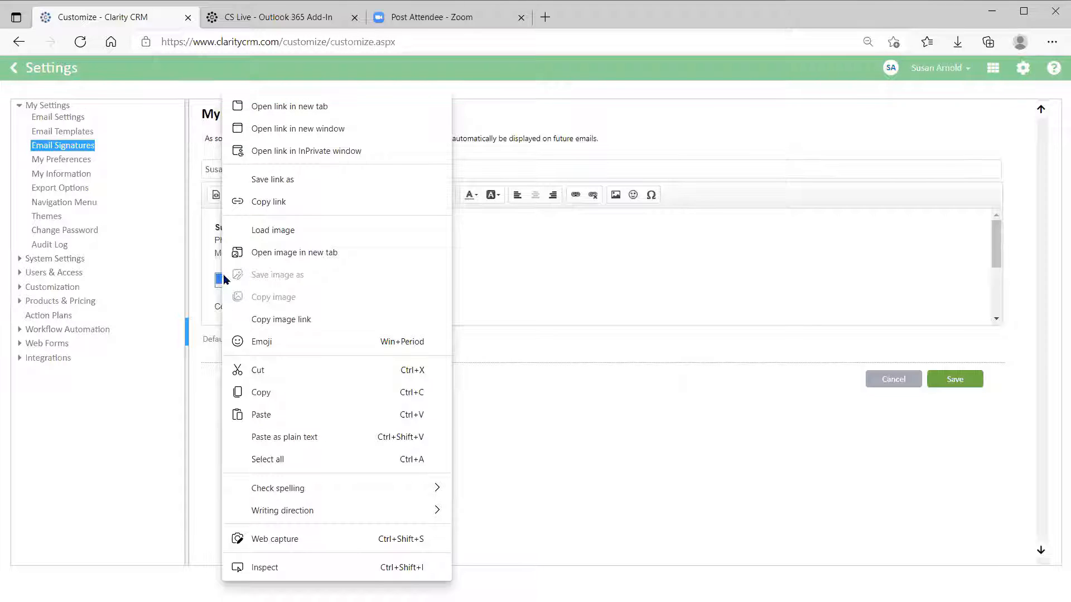
pyautogui.click(504, 266)
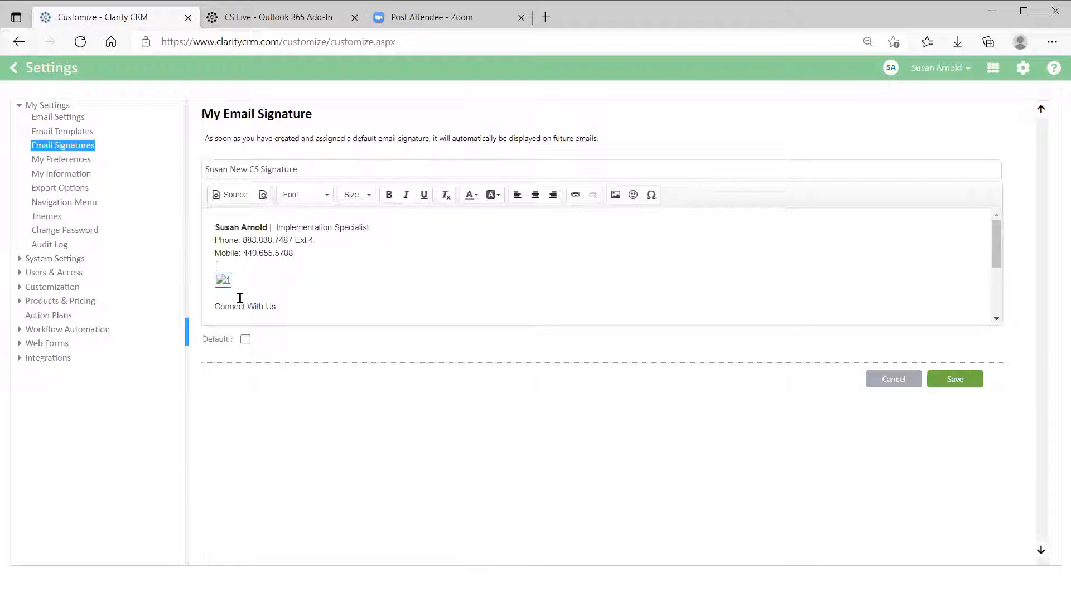
pyautogui.doubleClick(222, 281)
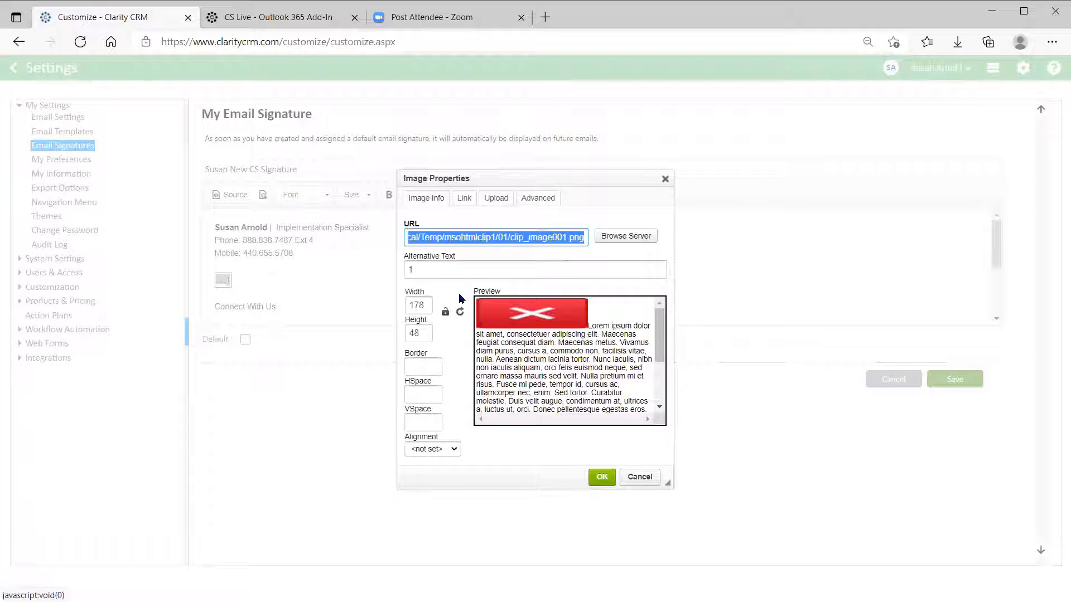
# Upload clip_image001.png to the server as the logo, using the image's copied temp path.
pyautogui.rightClick(449, 238)
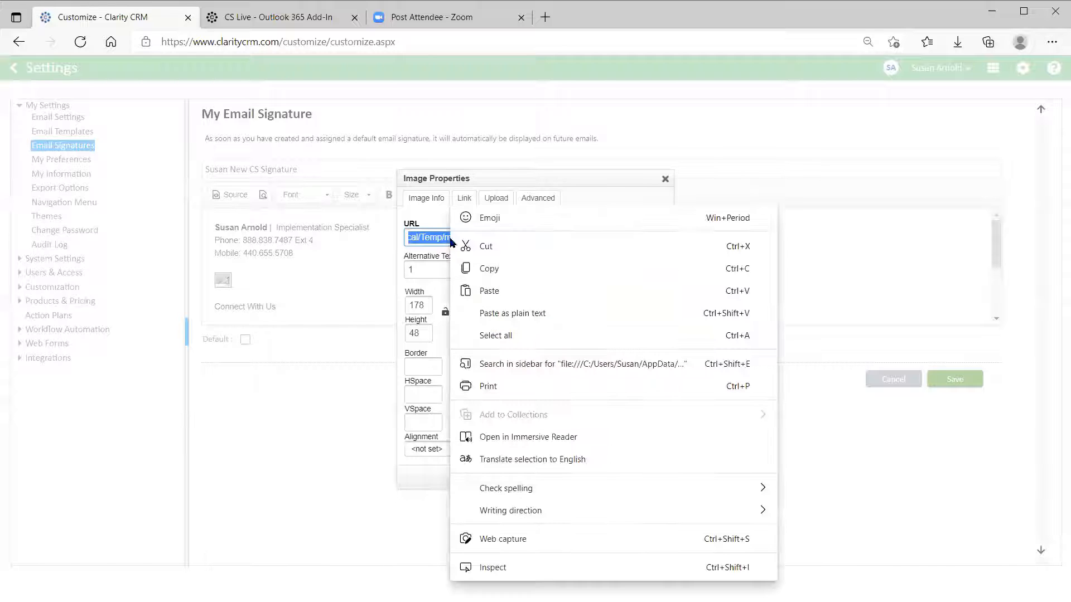
pyautogui.click(489, 268)
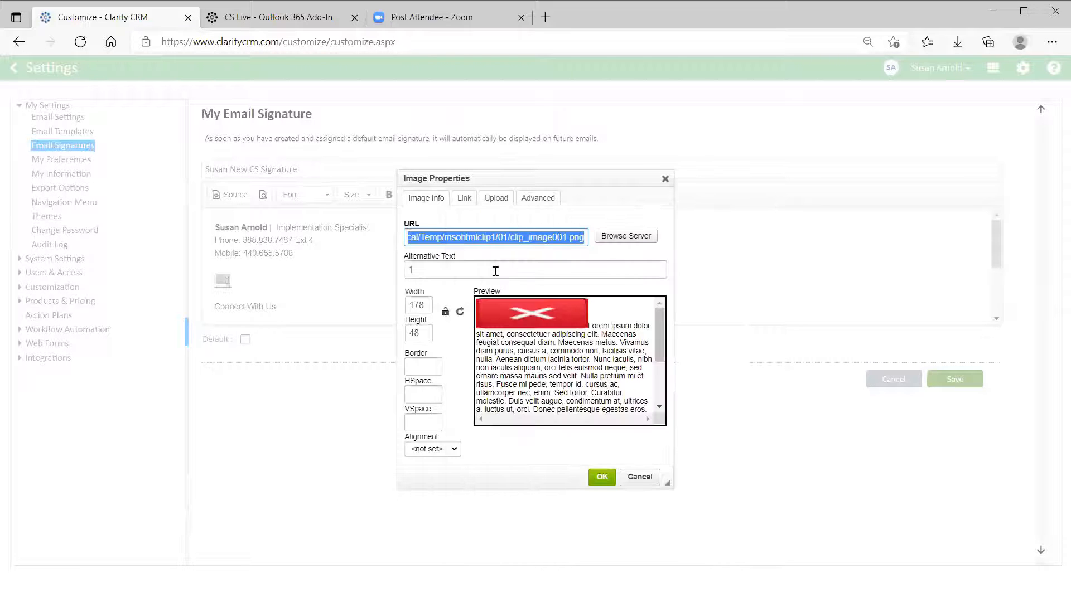
pyautogui.click(498, 201)
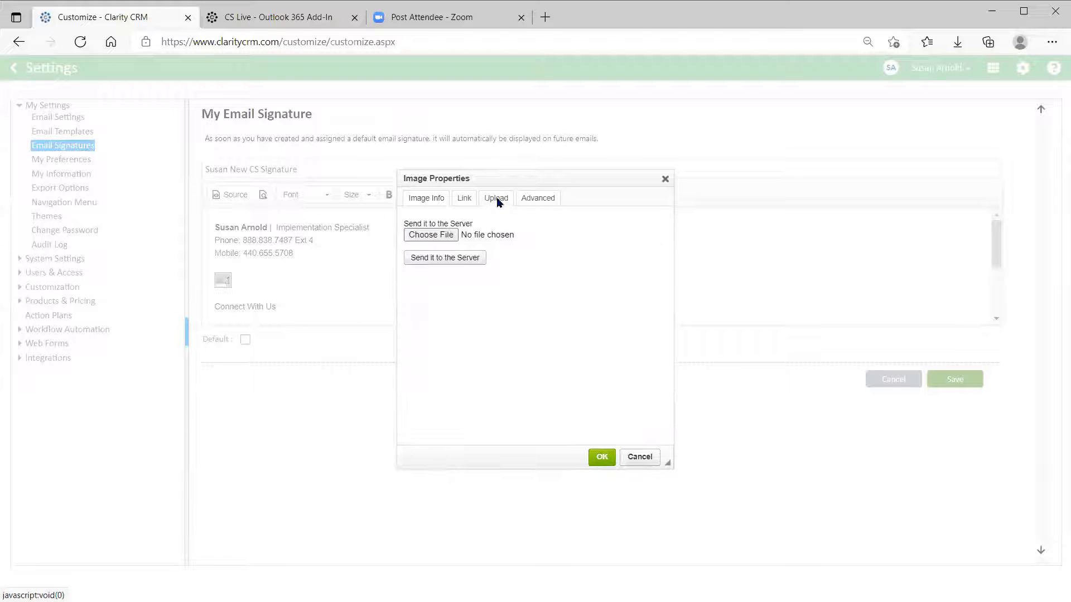
pyautogui.click(423, 237)
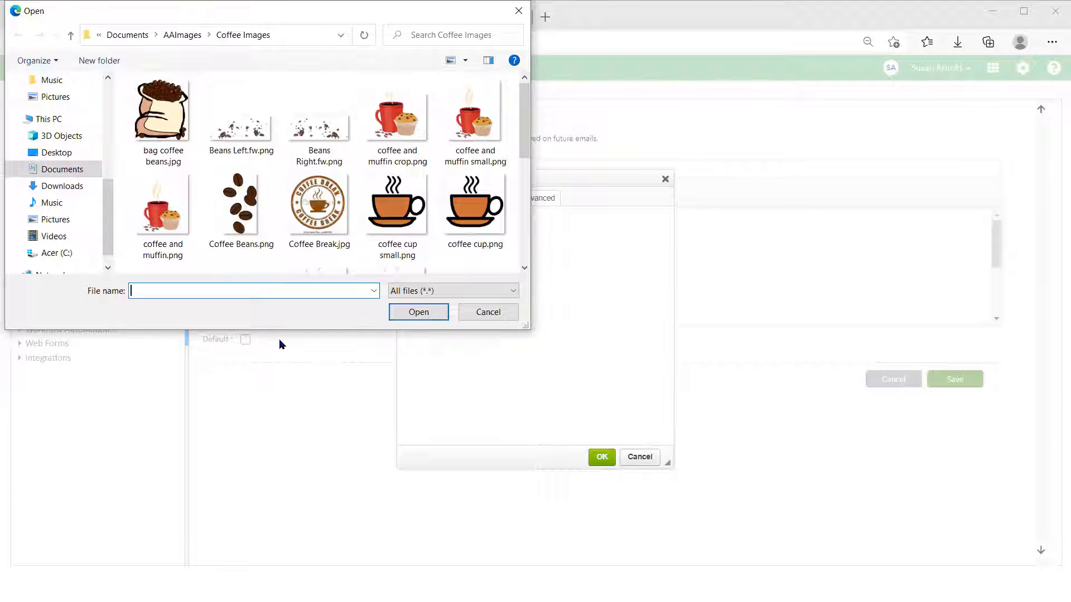
pyautogui.hotkey('ctrl', 'v')
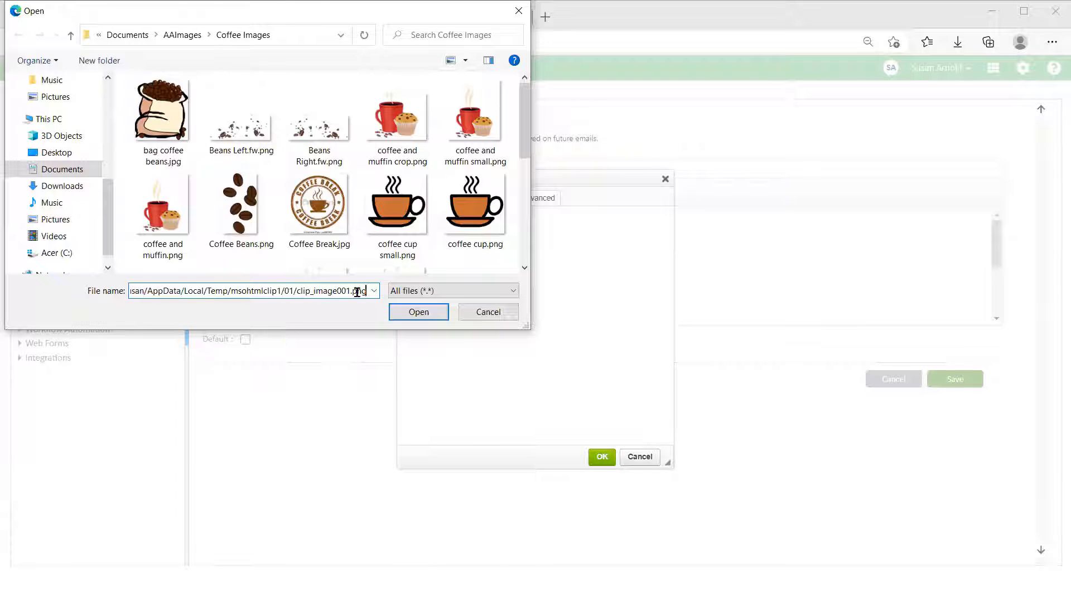
pyautogui.click(418, 312)
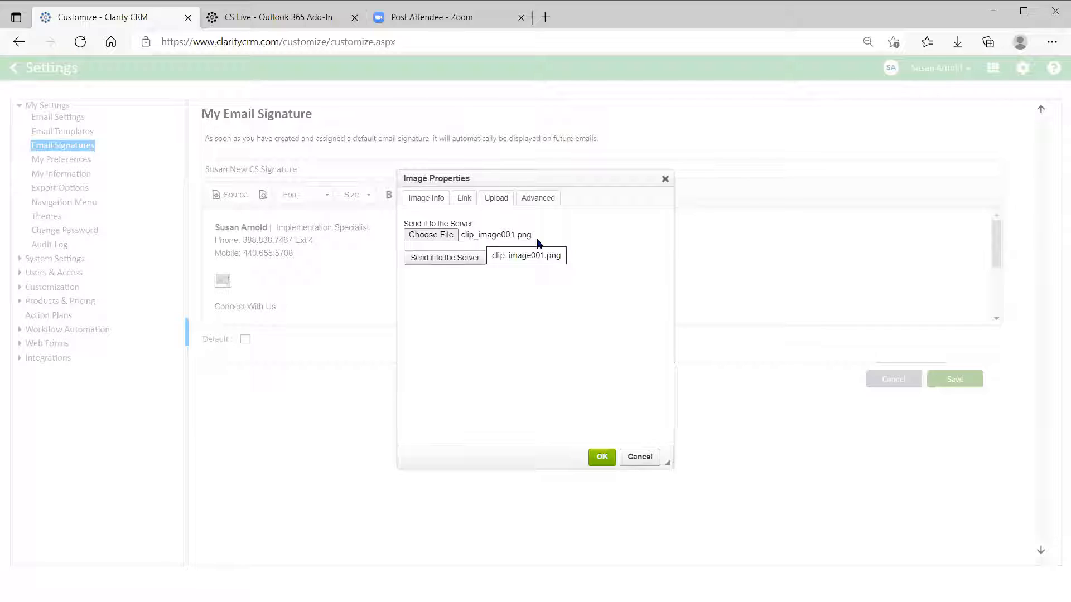
pyautogui.click(427, 260)
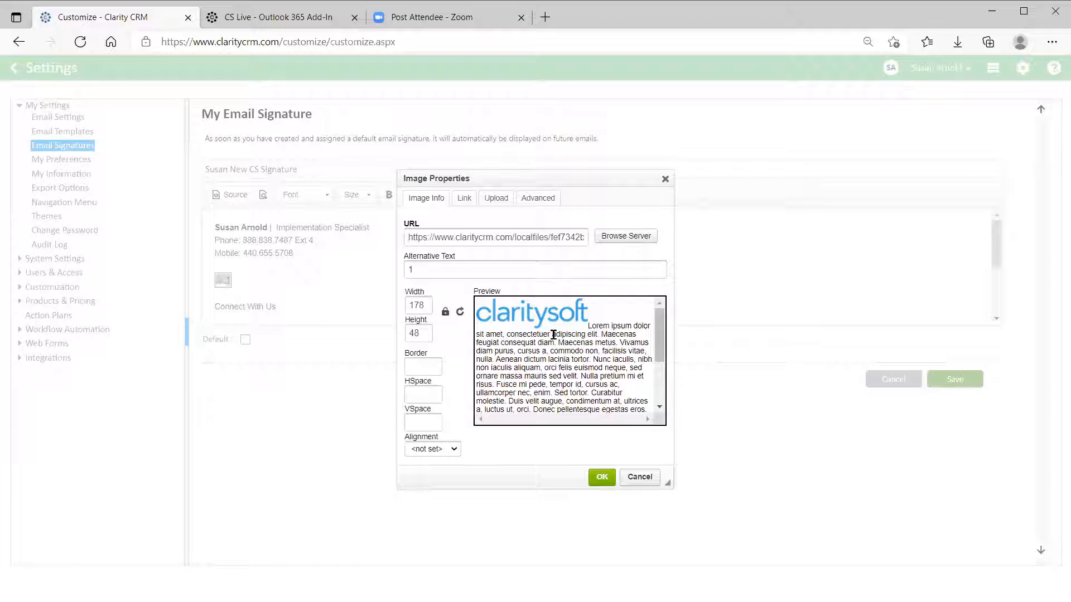
# Insert the uploaded Claritysoft logo into the signature.
pyautogui.click(601, 478)
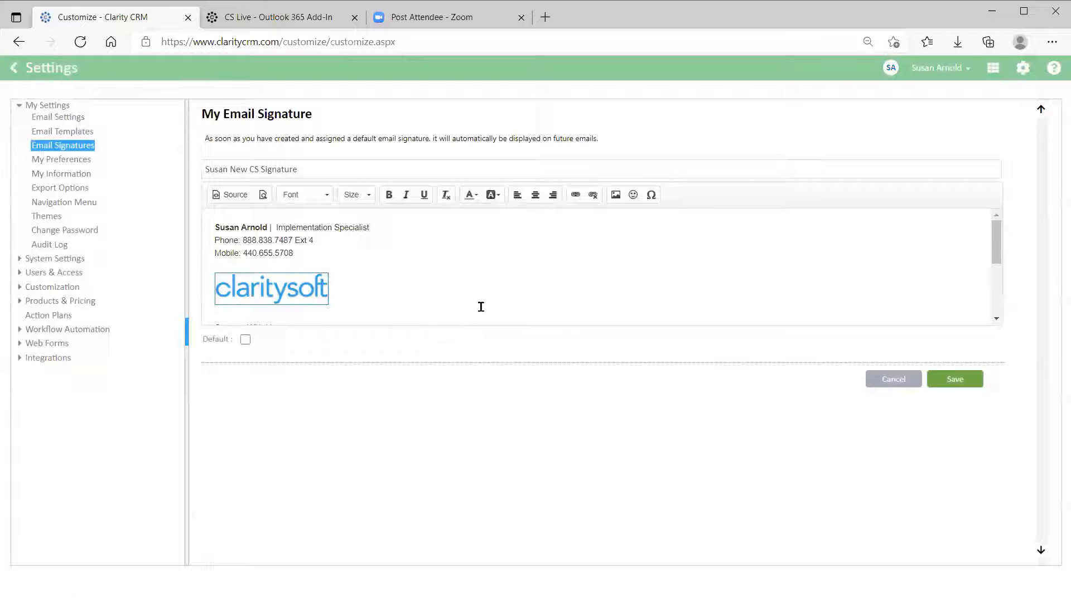
pyautogui.scroll(-3, 516, 304)
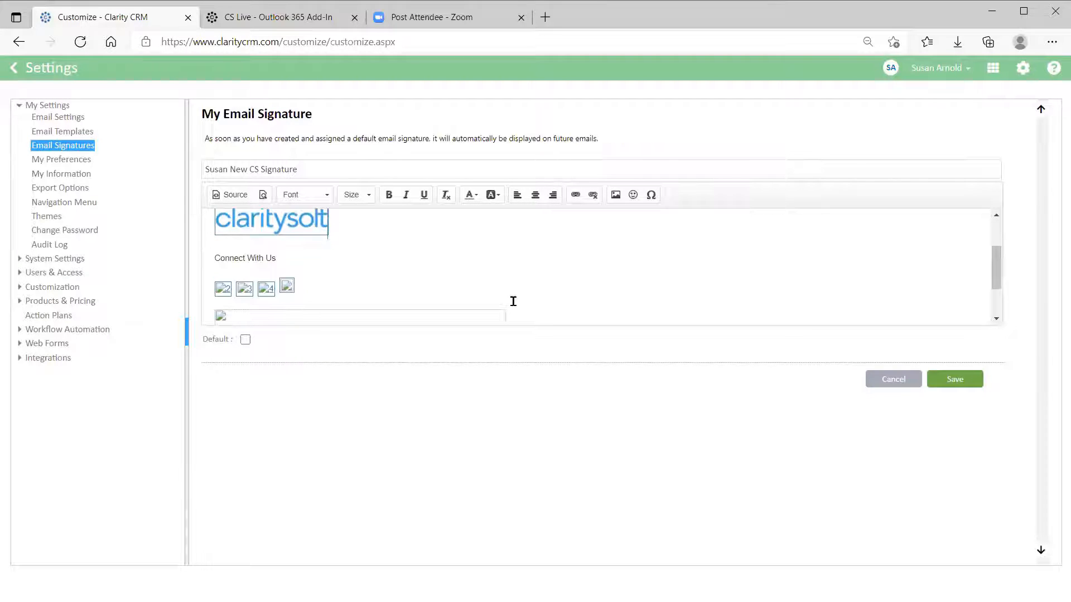
pyautogui.scroll(-1, 513, 301)
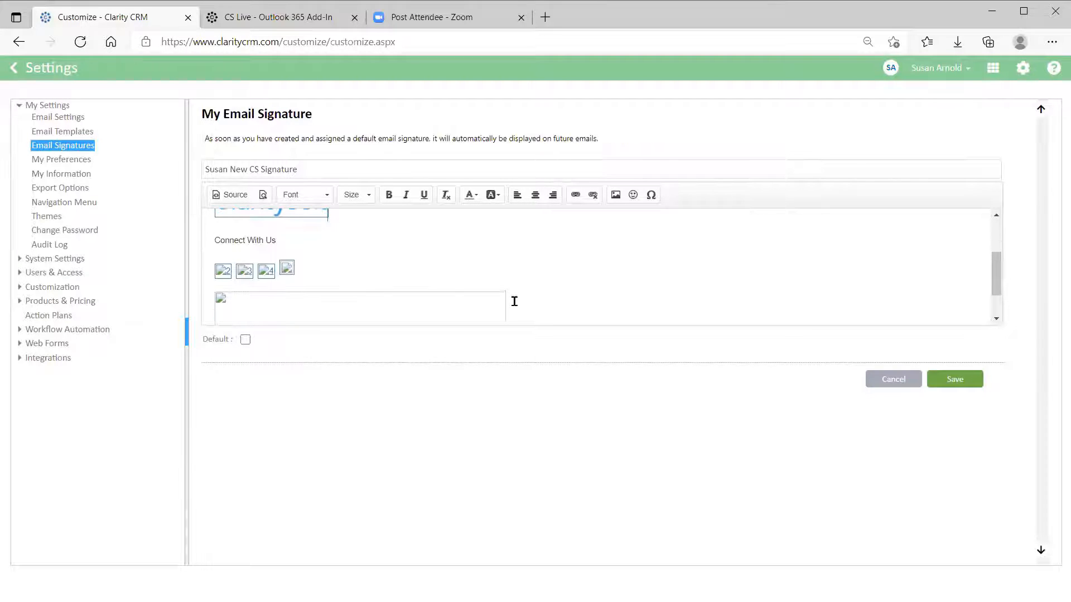
# Replace the first broken social icon with the uploaded Twitter icon clip_image002.png.
pyautogui.doubleClick(222, 274)
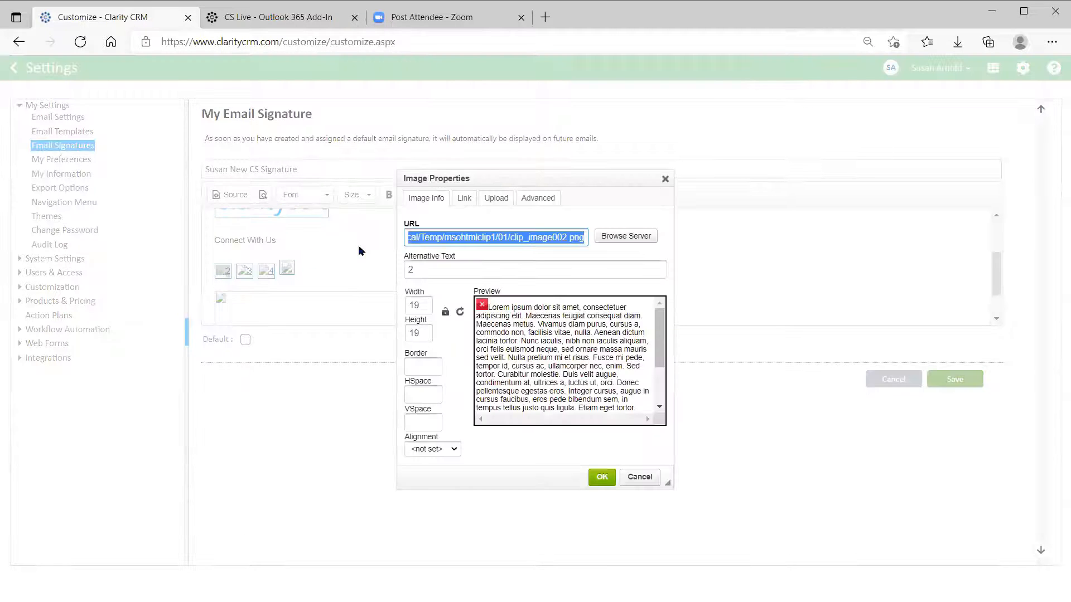
pyautogui.rightClick(473, 239)
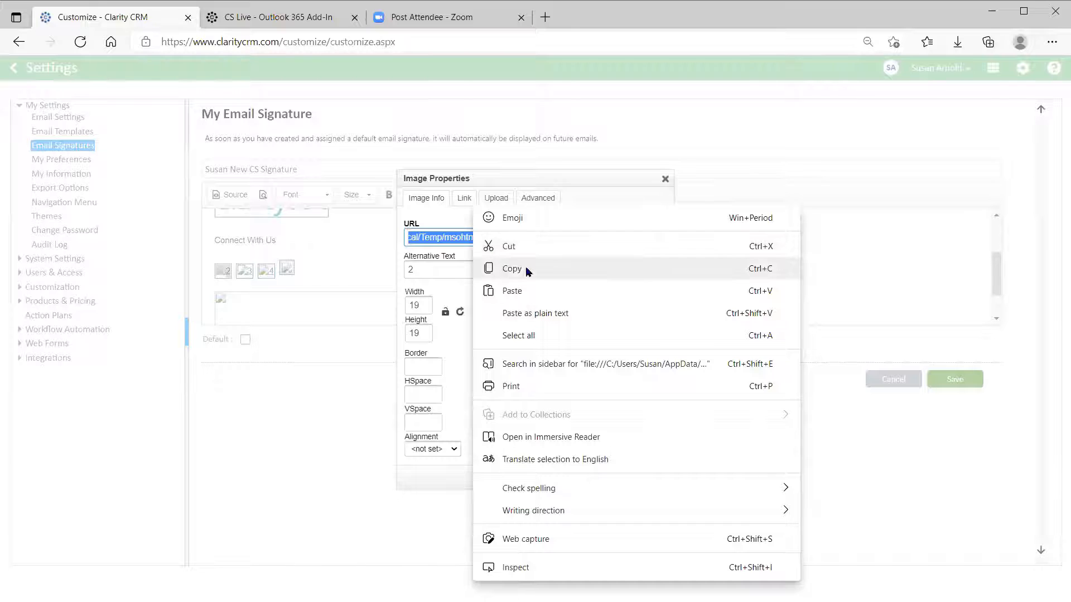
pyautogui.click(508, 269)
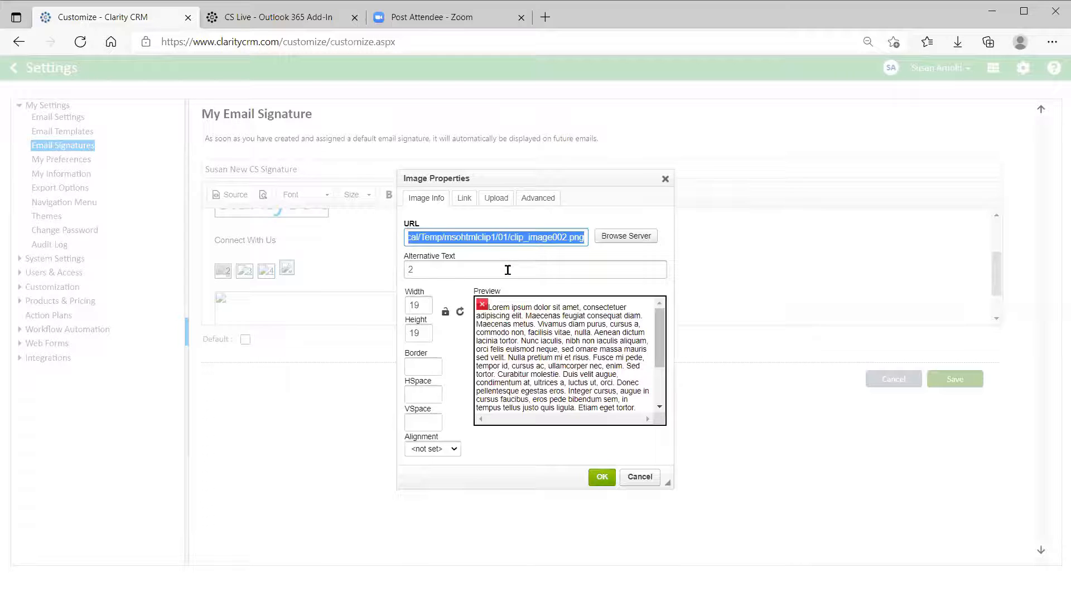
pyautogui.click(496, 198)
pyautogui.click(439, 240)
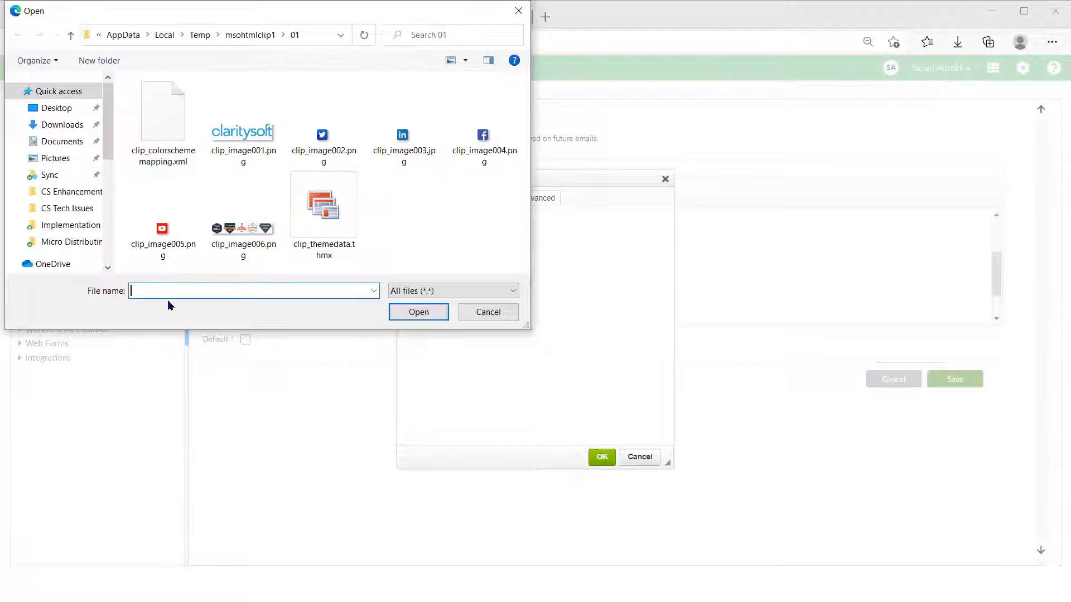
pyautogui.hotkey('ctrl', 'v')
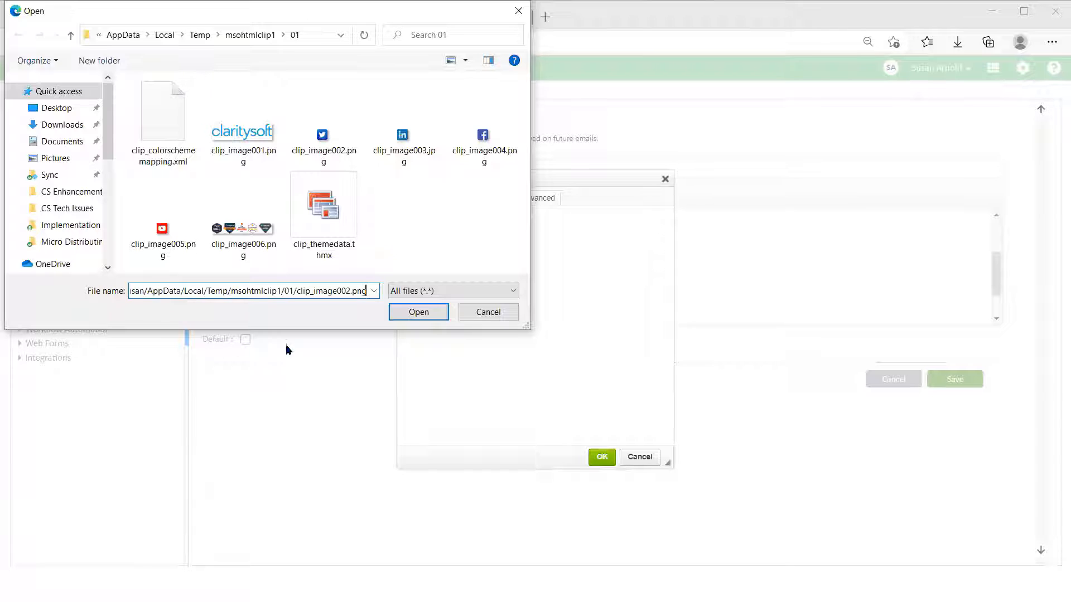
pyautogui.click(419, 310)
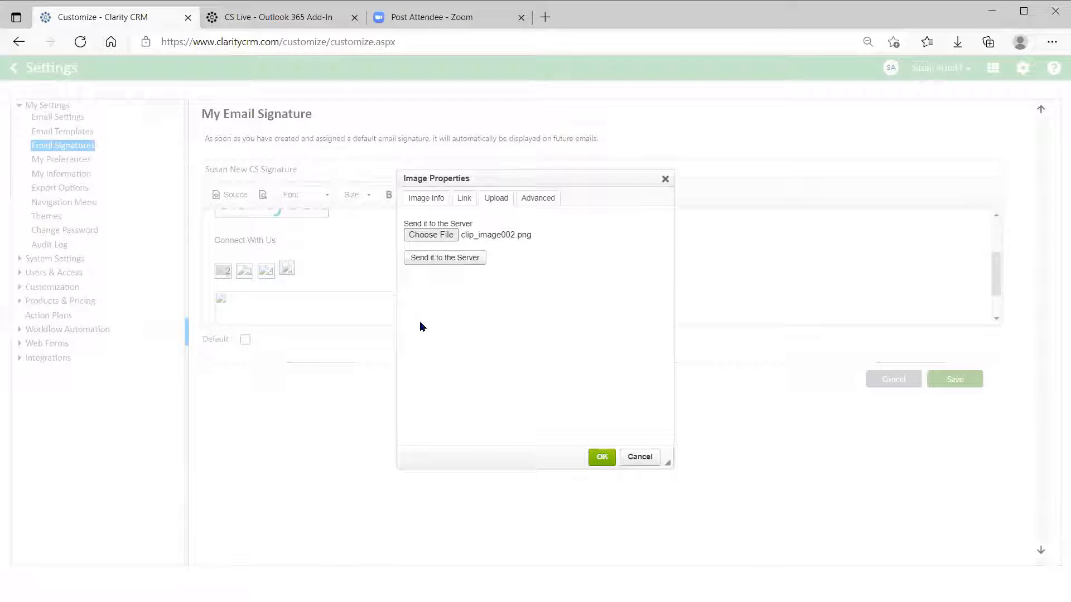
pyautogui.click(432, 258)
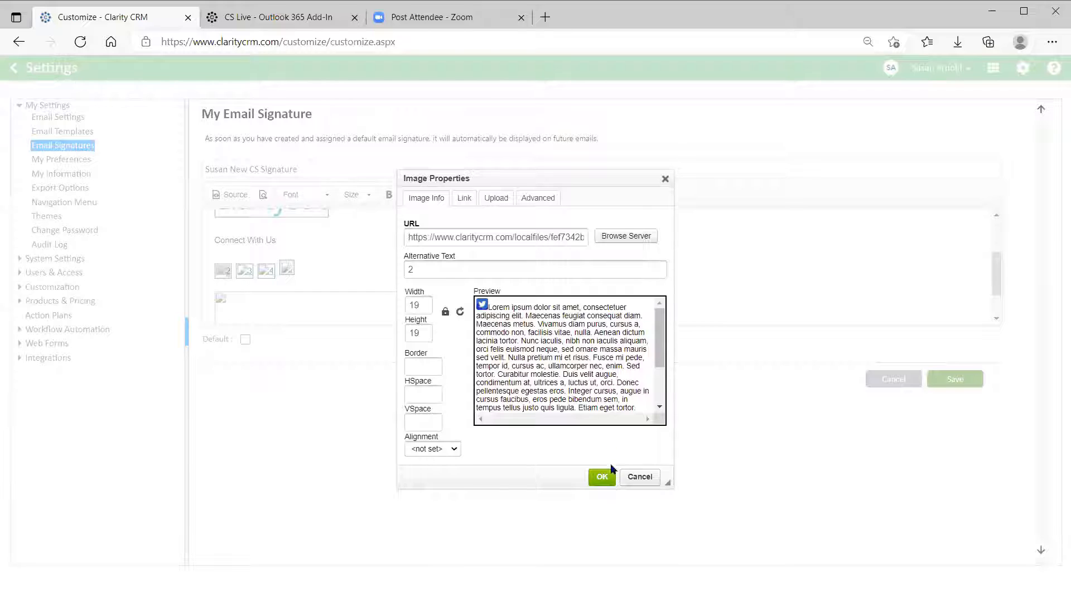
pyautogui.click(609, 475)
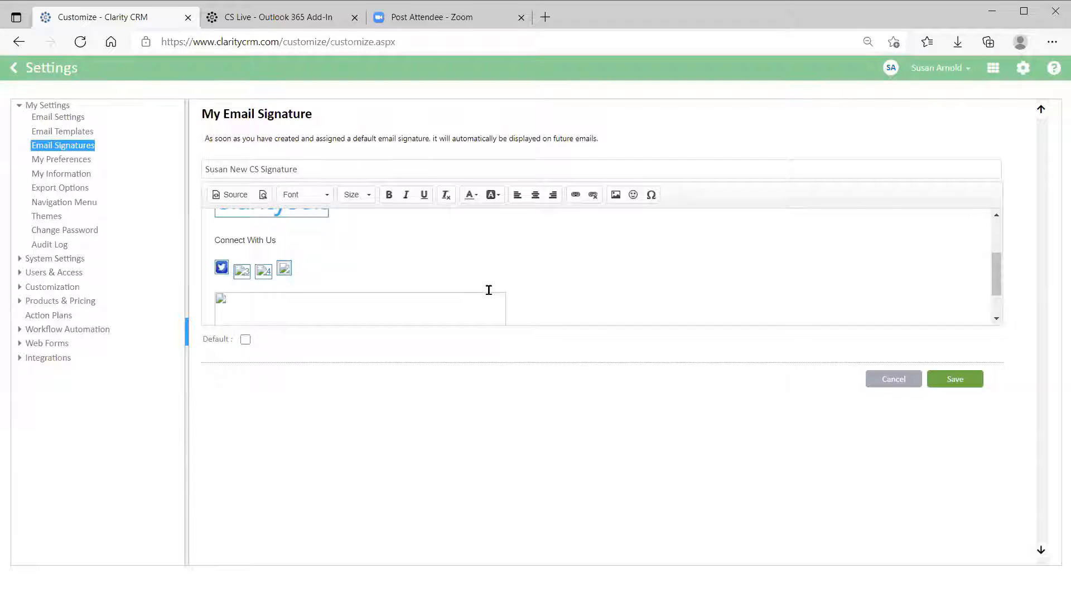
# Delete the remaining broken social icons and the large broken image below them.
pyautogui.click(246, 274)
pyautogui.press('Delete')
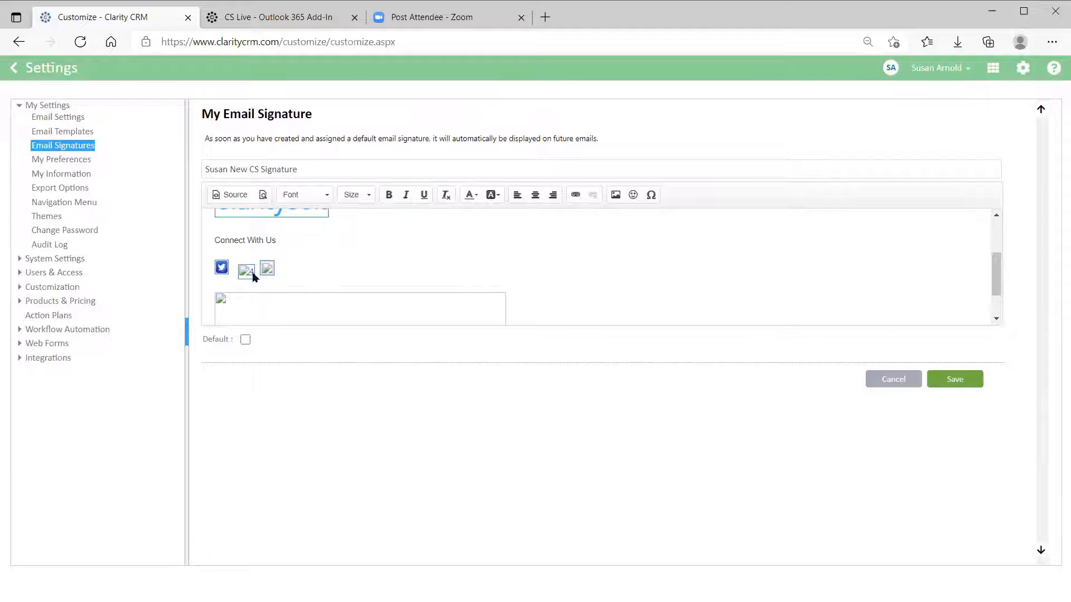
pyautogui.click(250, 273)
pyautogui.press('Delete')
pyautogui.click(248, 271)
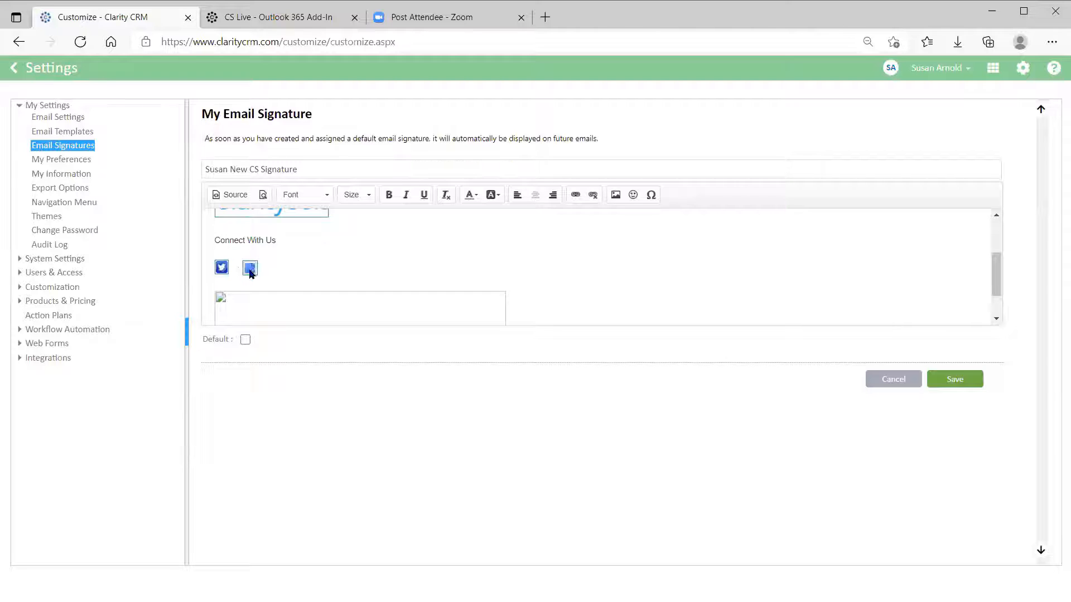
pyautogui.press('Delete')
pyautogui.click(273, 311)
pyautogui.press('Delete')
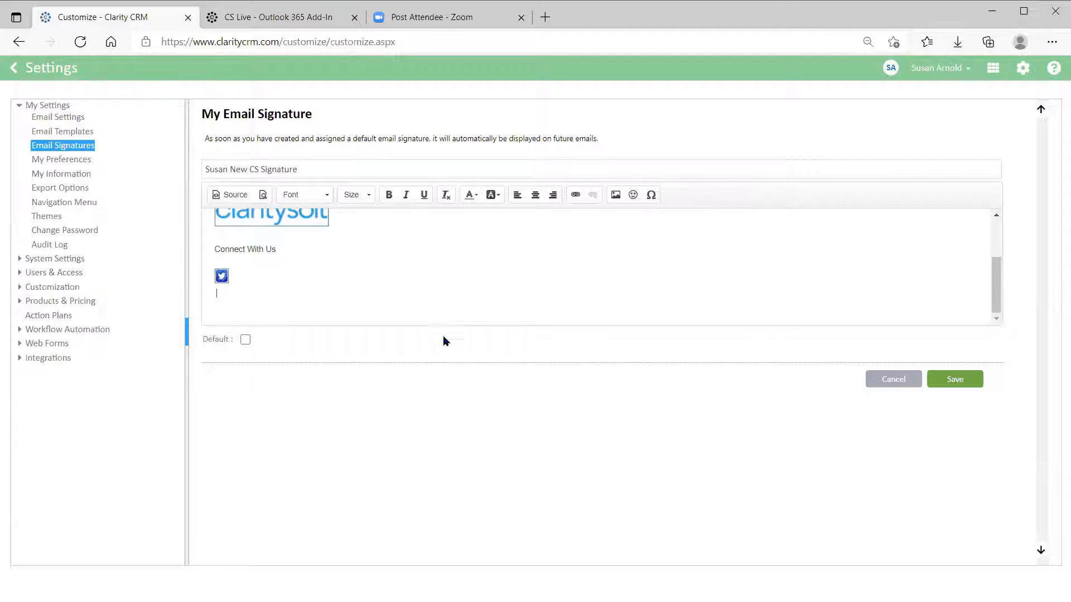
# Set the name, phone and mobile lines to Calibri, size 11.
pyautogui.scroll(3, 457, 303)
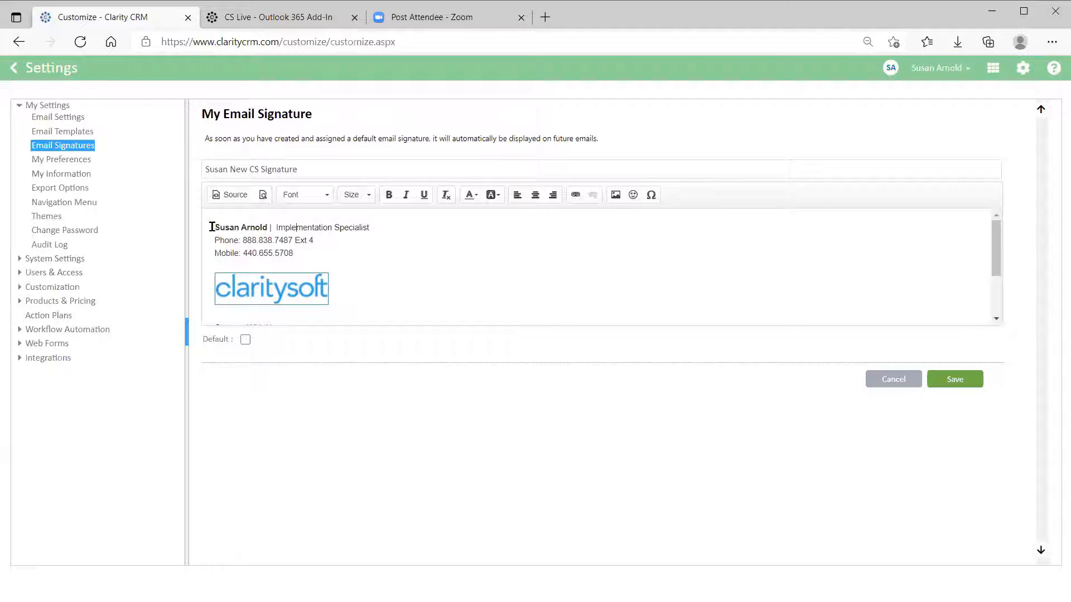
pyautogui.moveTo(212, 227)
pyautogui.mouseDown()
pyautogui.moveTo(383, 265)
pyautogui.moveTo(380, 254)
pyautogui.mouseUp()
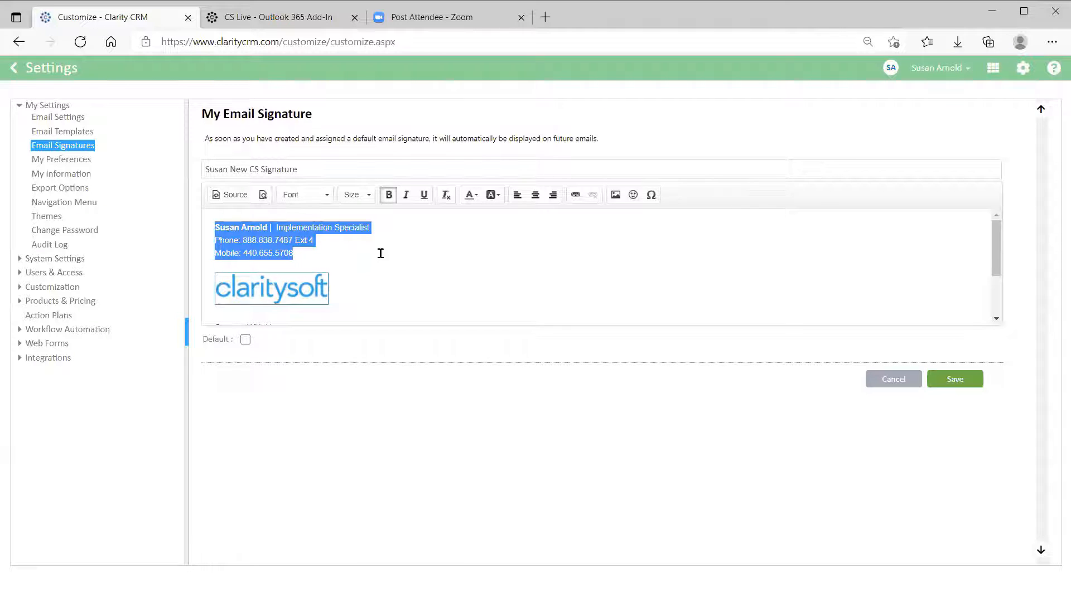
pyautogui.click(327, 196)
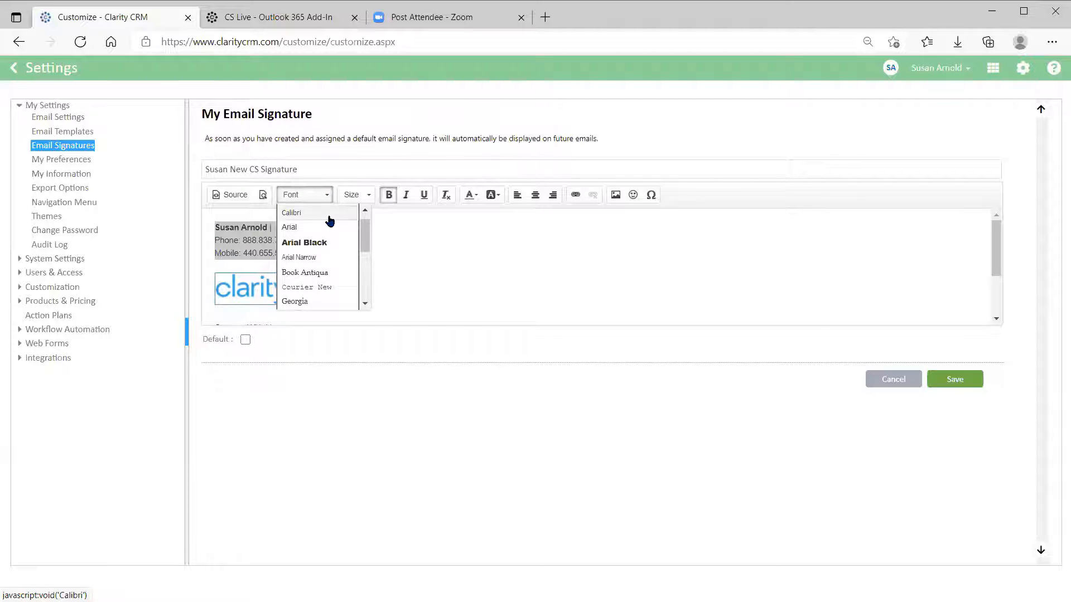
pyautogui.click(329, 215)
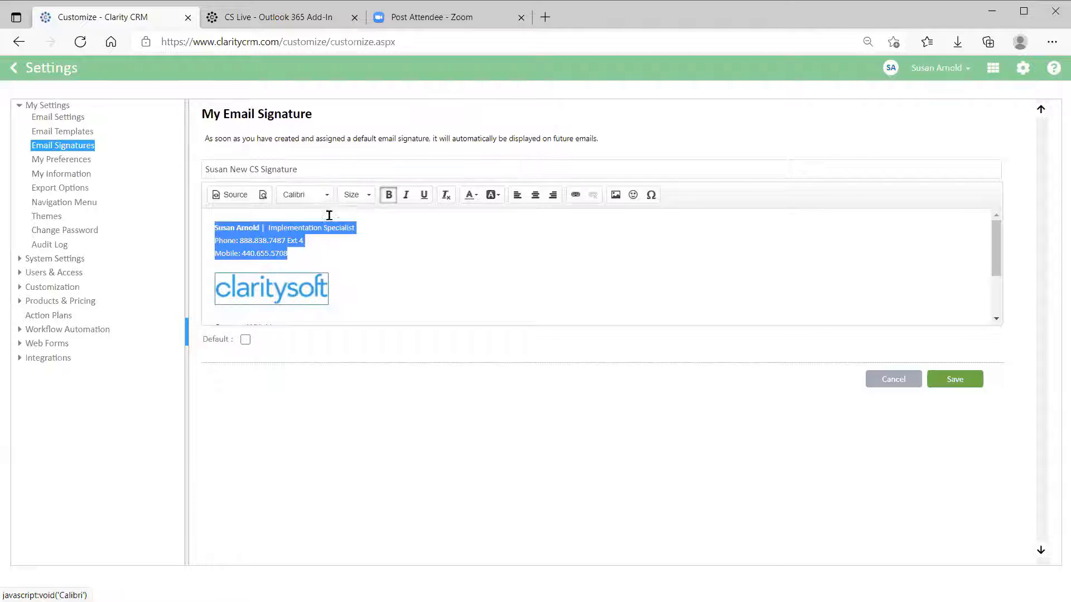
pyautogui.click(369, 195)
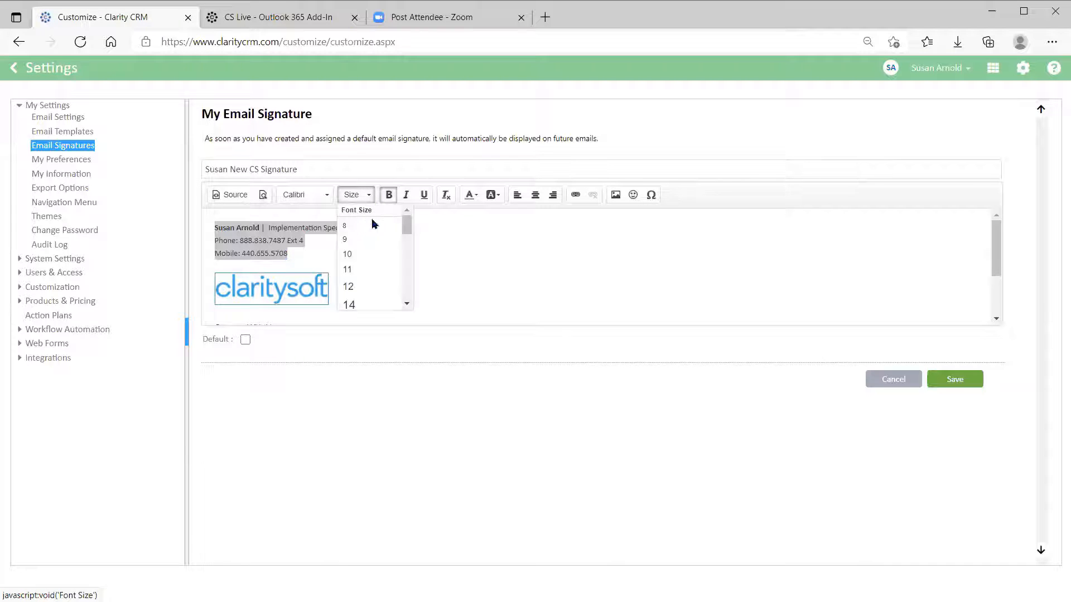
pyautogui.click(376, 271)
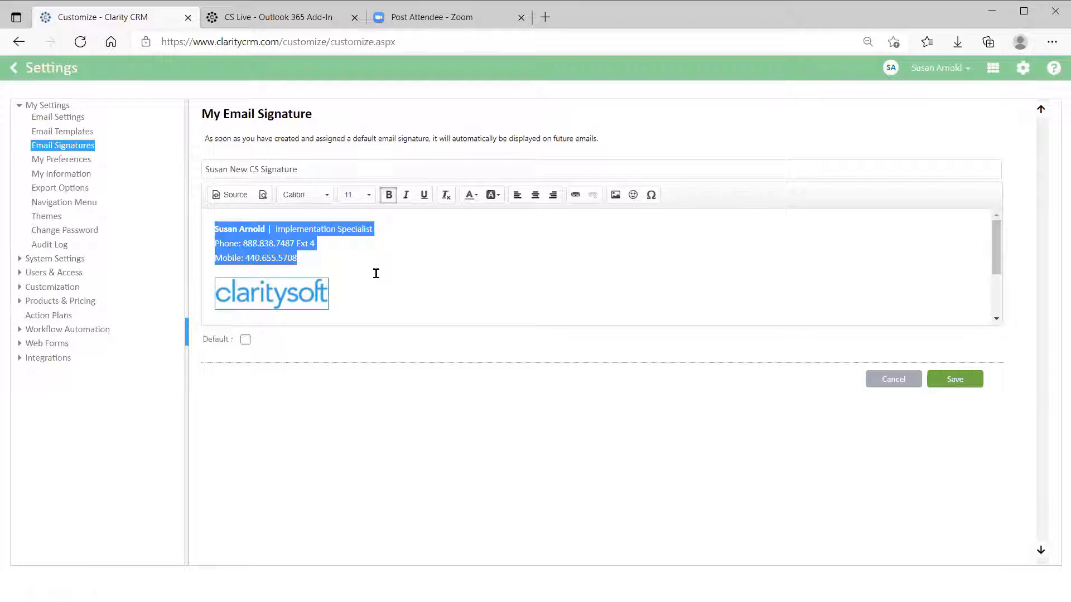
pyautogui.click(466, 273)
# Tick Default to make this the default signature.
pyautogui.scroll(-3, 562, 291)
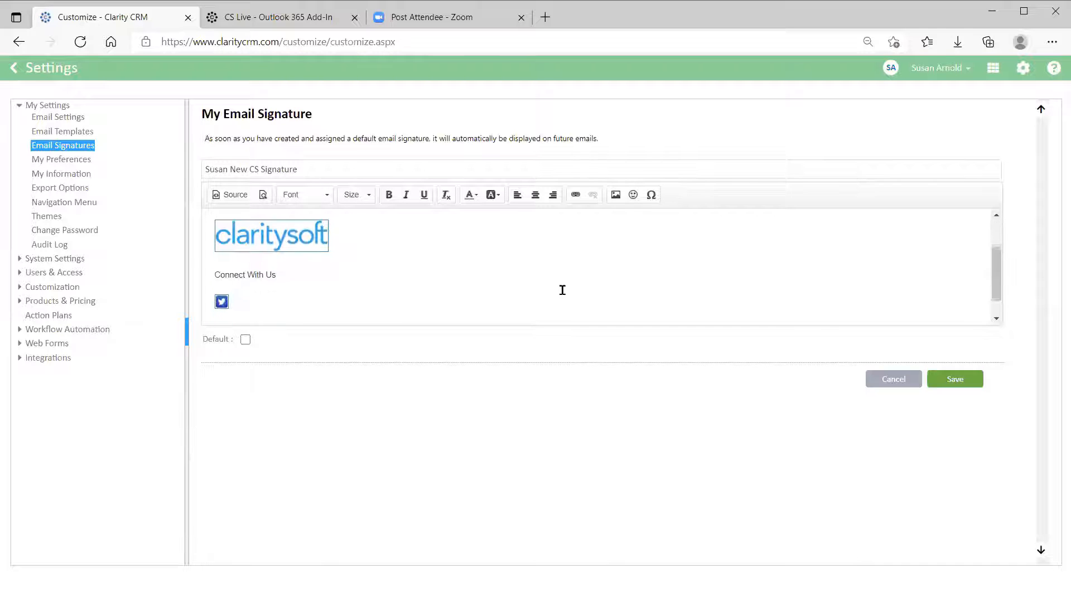
pyautogui.scroll(3, 571, 292)
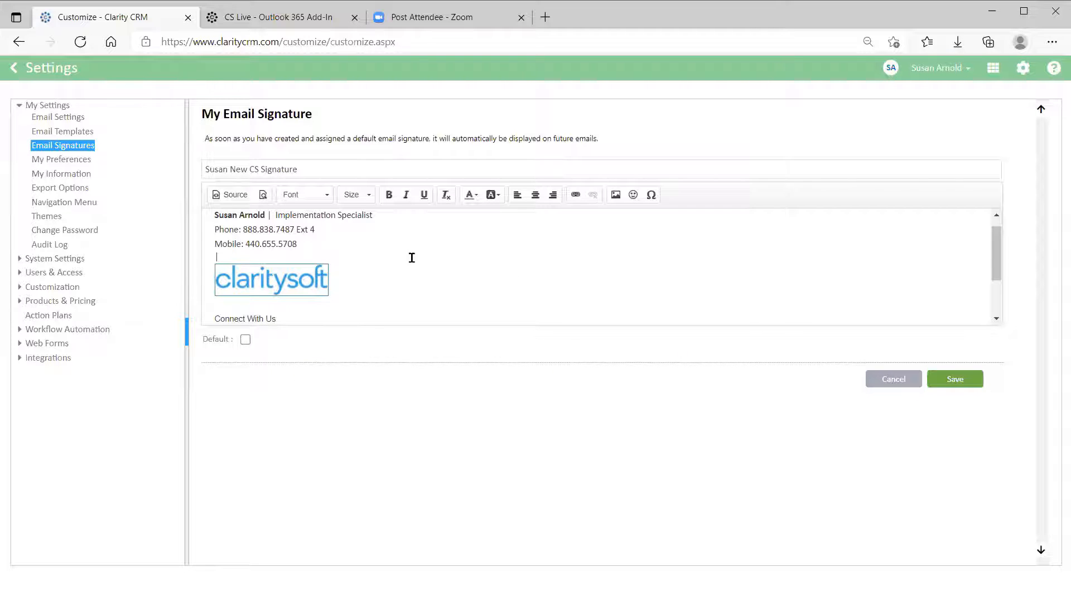
pyautogui.scroll(1, 479, 252)
pyautogui.scroll(-2, 478, 251)
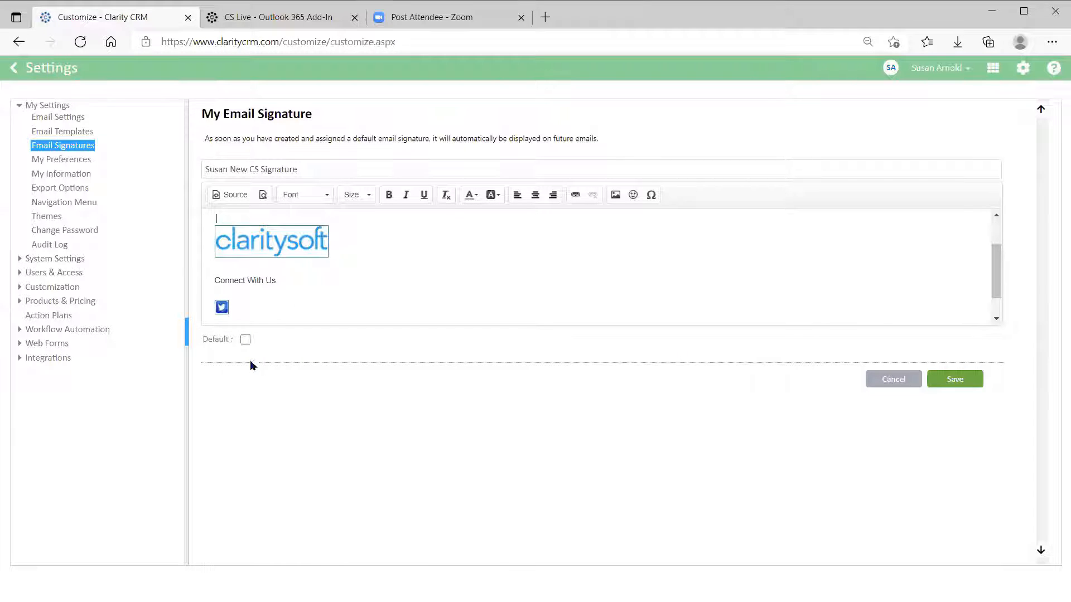
pyautogui.click(244, 339)
# Save the new CS signature so it appears in the list as the default.
pyautogui.click(954, 380)
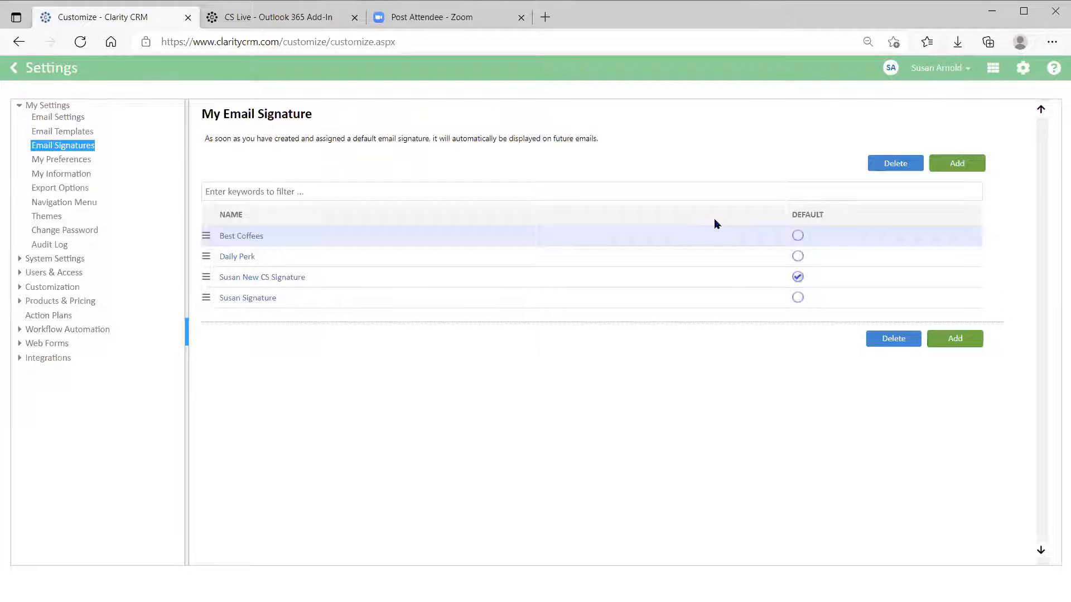
# Log out, then sign back in with the user name, password and database name.
pyautogui.click(969, 74)
pyautogui.click(920, 139)
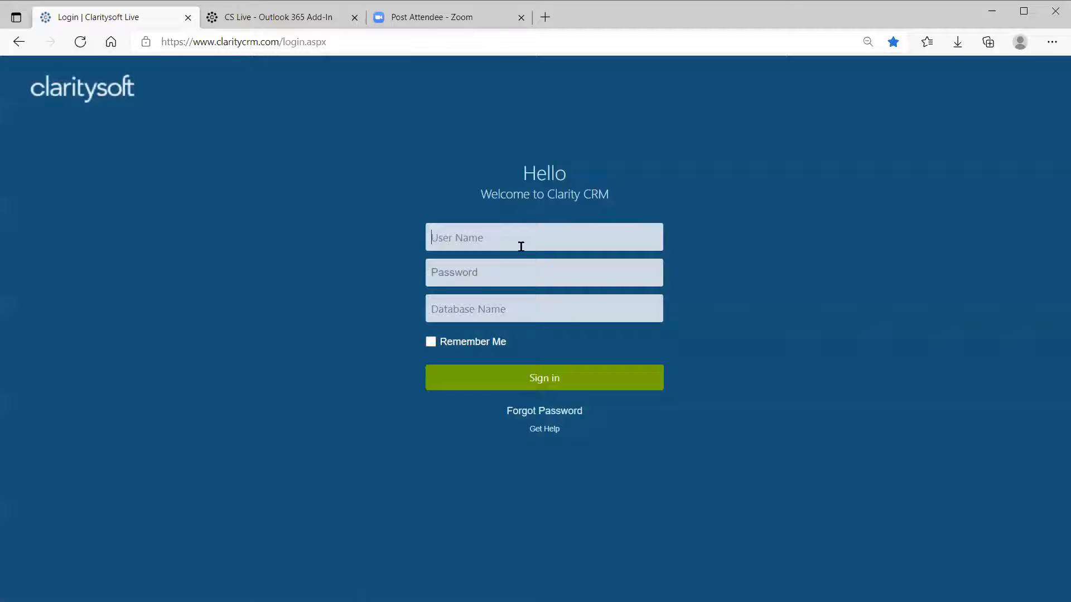
pyautogui.write('susan')
pyautogui.press('Tab')
pyautogui.write('•••')
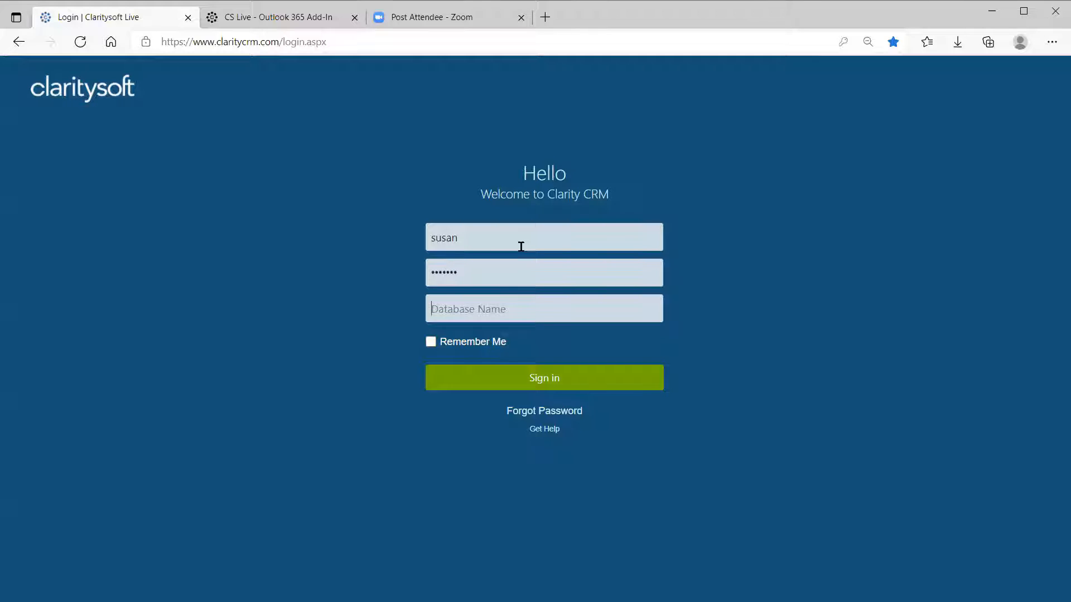
pyautogui.press('Tab')
pyautogui.write('csdde')
pyautogui.press('BackSpace')
pyautogui.press('BackSpace')
pyautogui.press('BackSpace')
pyautogui.write('emo')
pyautogui.click(531, 379)
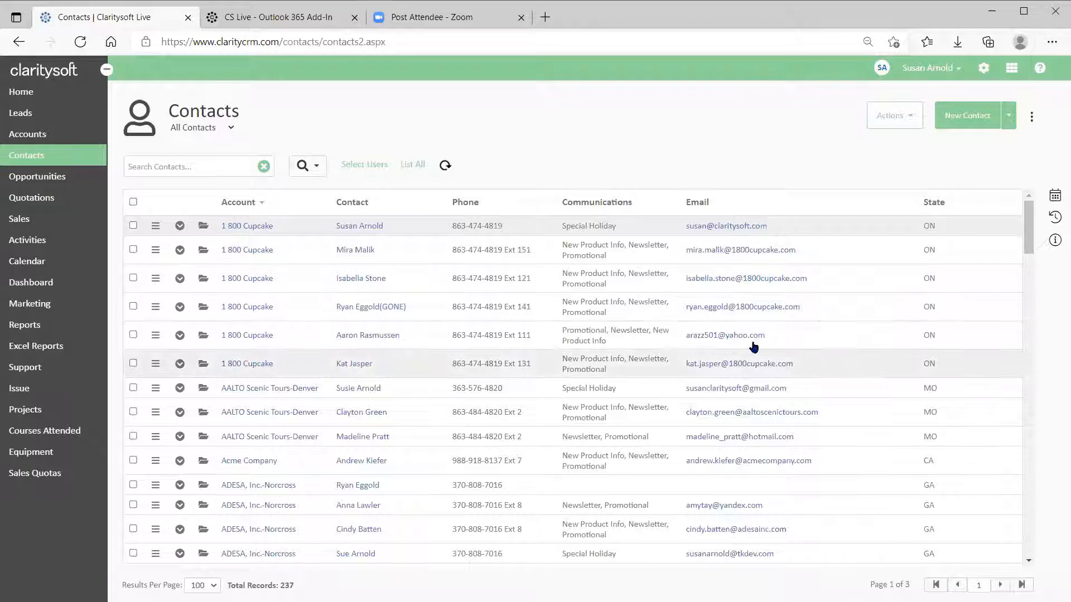
# Compose an email to the third contact with a greeting and a line of placeholder text.
pyautogui.click(723, 279)
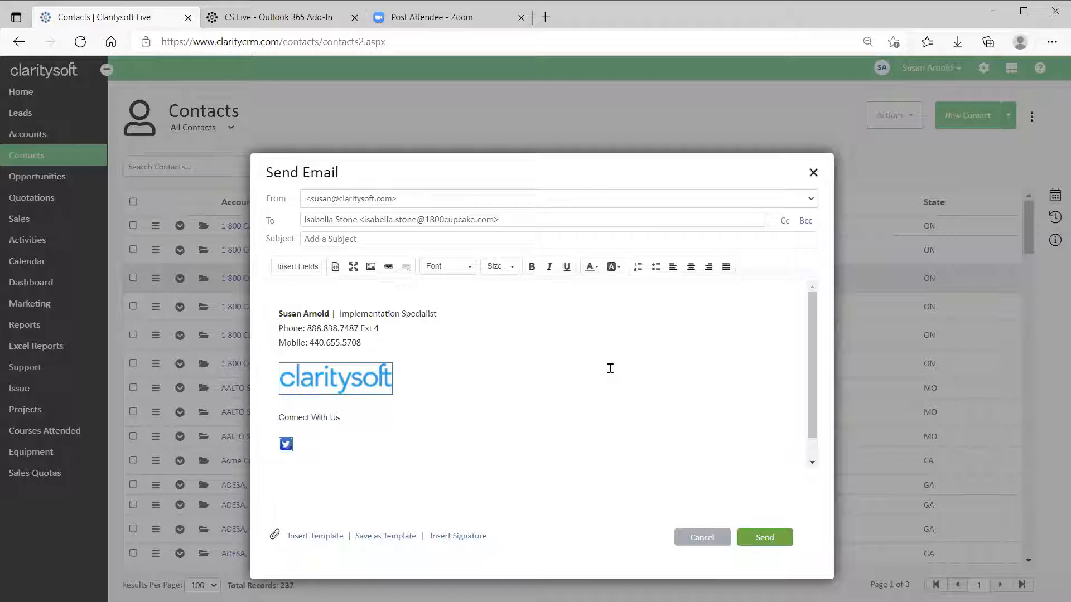
pyautogui.scroll(-1, 610, 368)
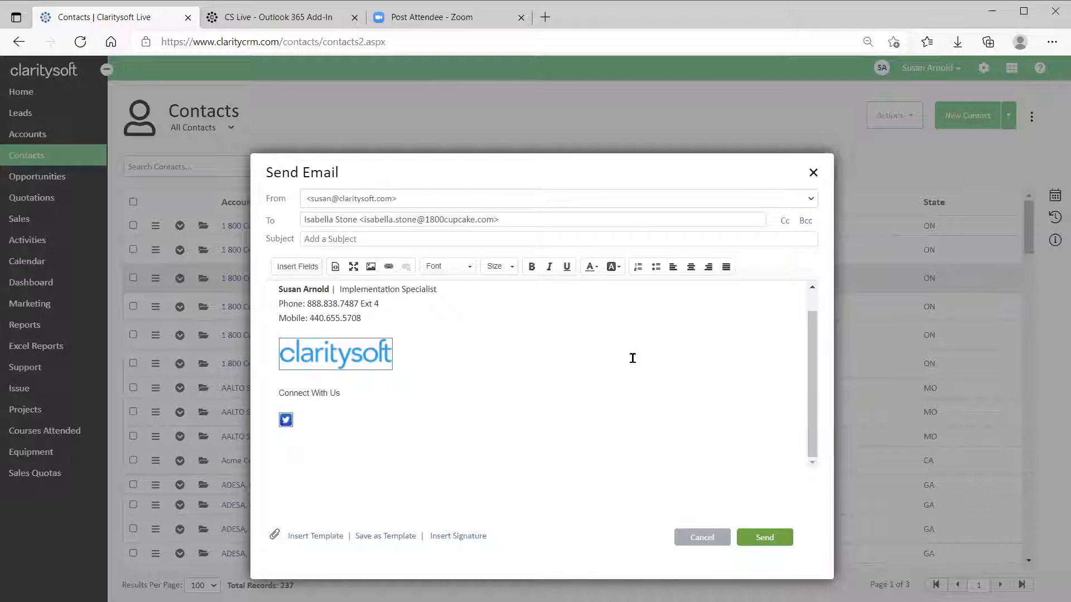
pyautogui.scroll(1, 633, 365)
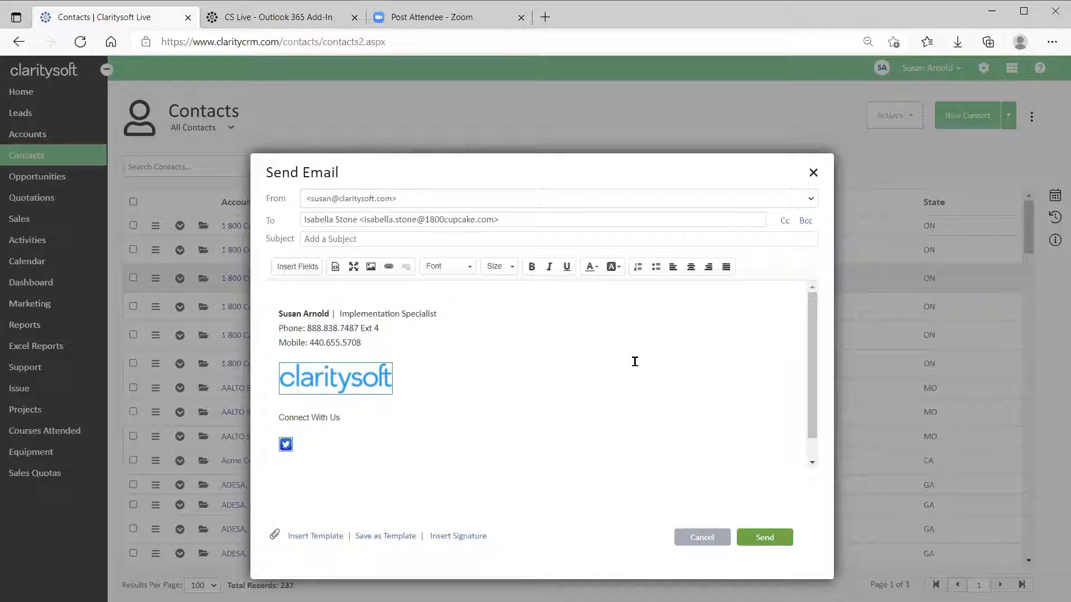
pyautogui.click(302, 294)
pyautogui.write('He')
pyautogui.write('llo Isabella,')
pyautogui.press('Return')
pyautogui.press('Return')
pyautogui.press('Return')
pyautogui.press('Return')
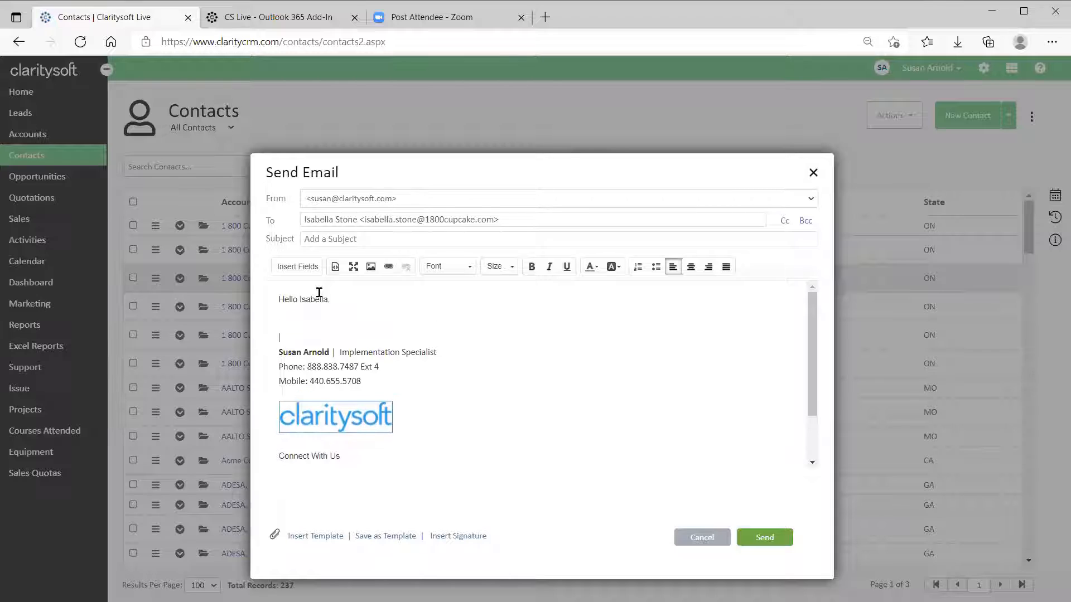
pyautogui.write('adjf')
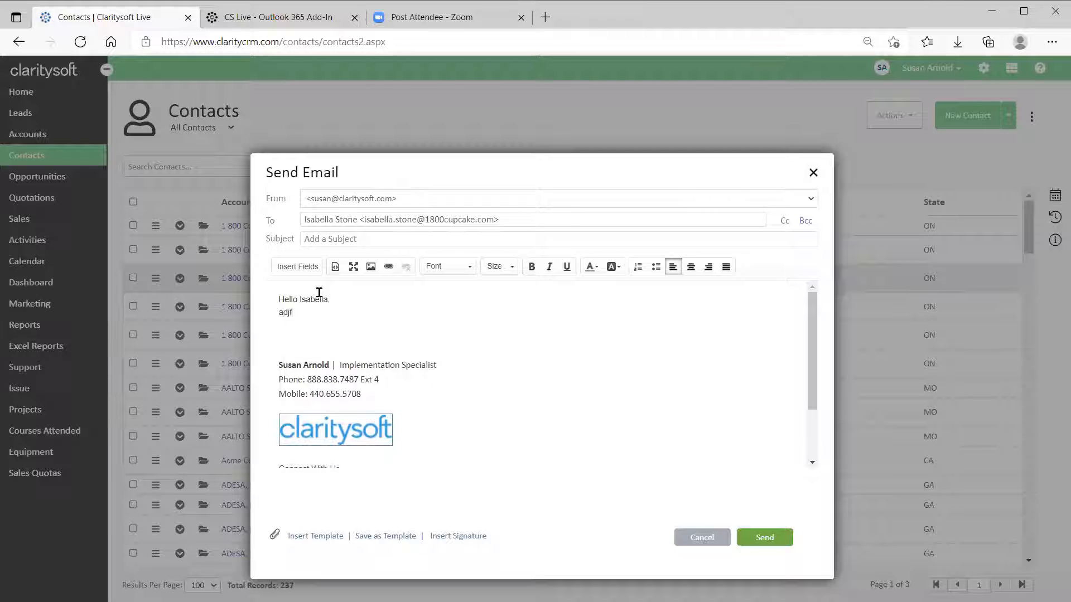
pyautogui.write('aksf jal jalj falfjaslj aslj aldjl')
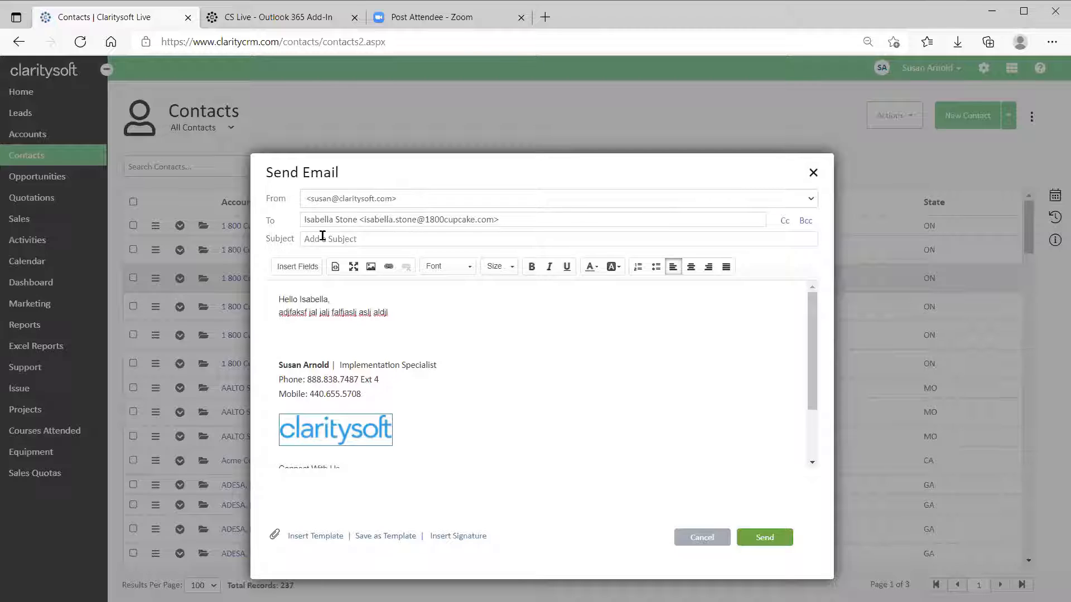
pyautogui.click(405, 309)
# Discard the test email, go to Settings > Email Templates, and show Coffee Specials' actions.
pyautogui.click(700, 539)
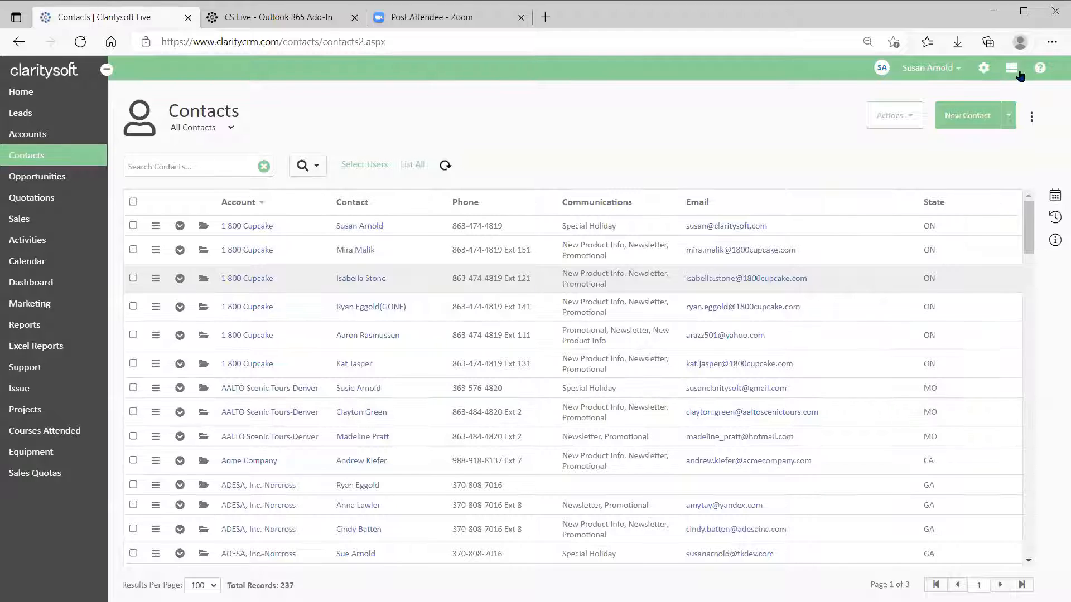
pyautogui.click(986, 73)
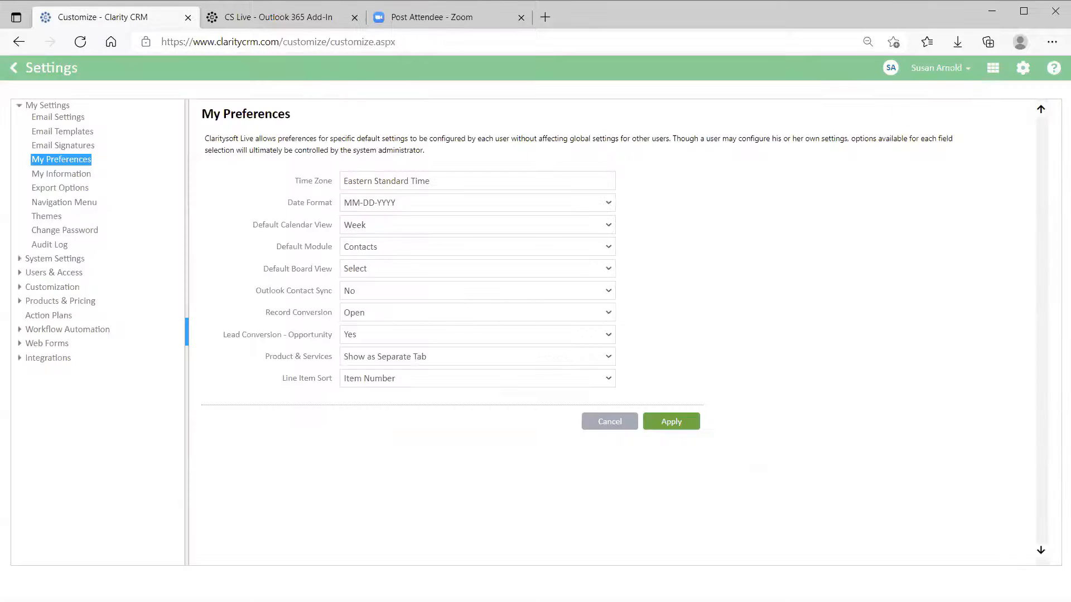
pyautogui.click(66, 134)
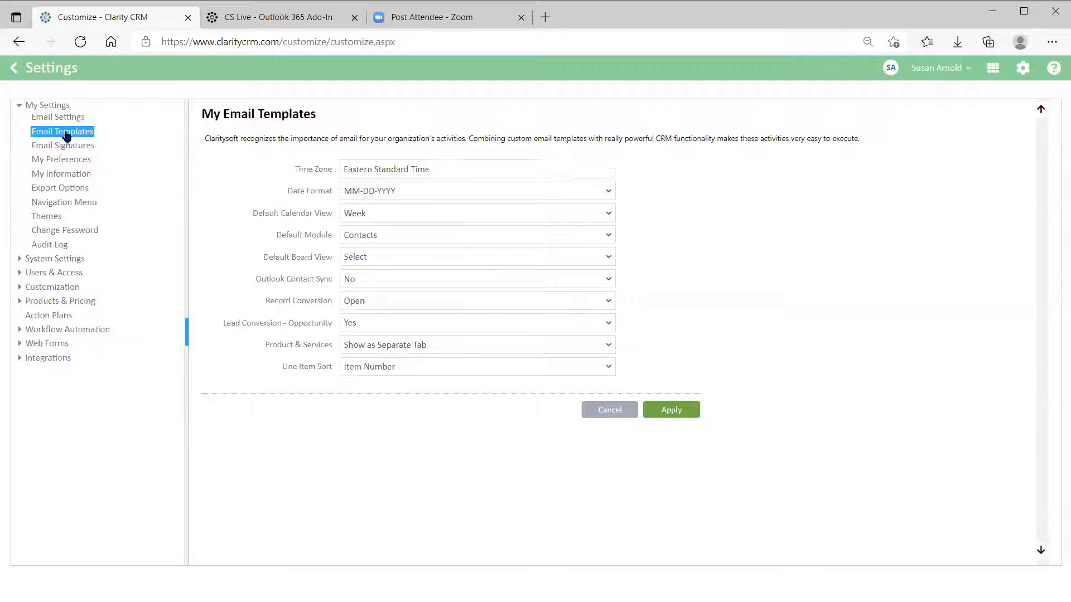
pyautogui.click(45, 106)
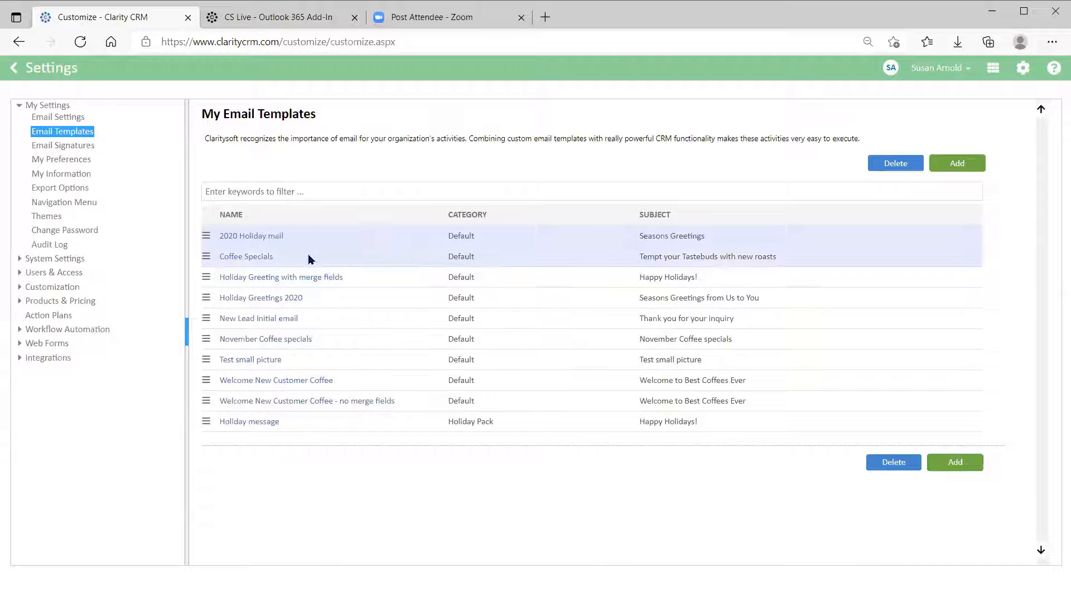
pyautogui.click(206, 258)
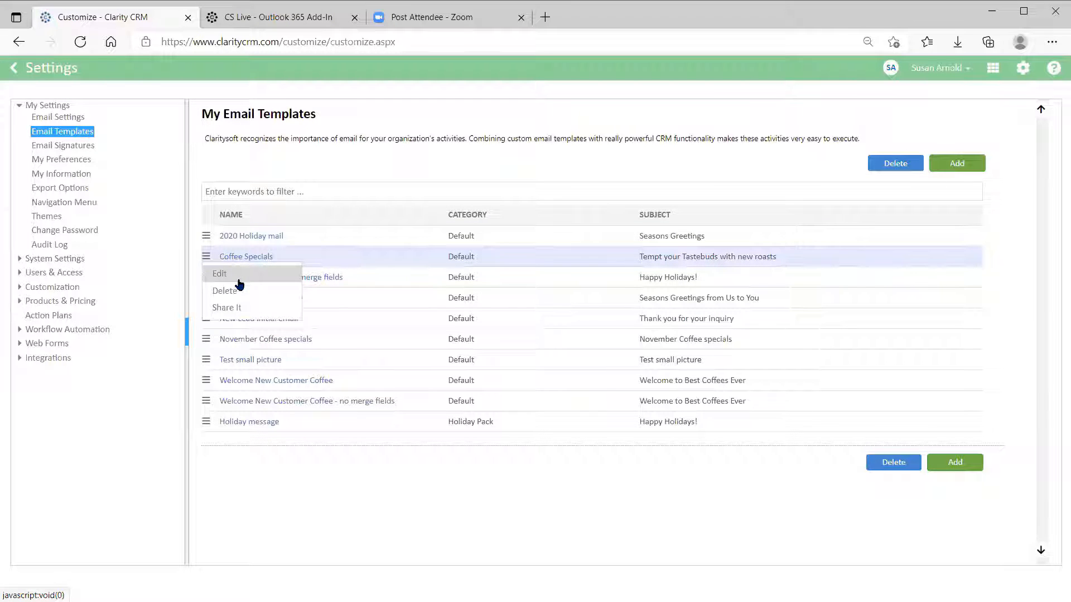
pyautogui.click(221, 309)
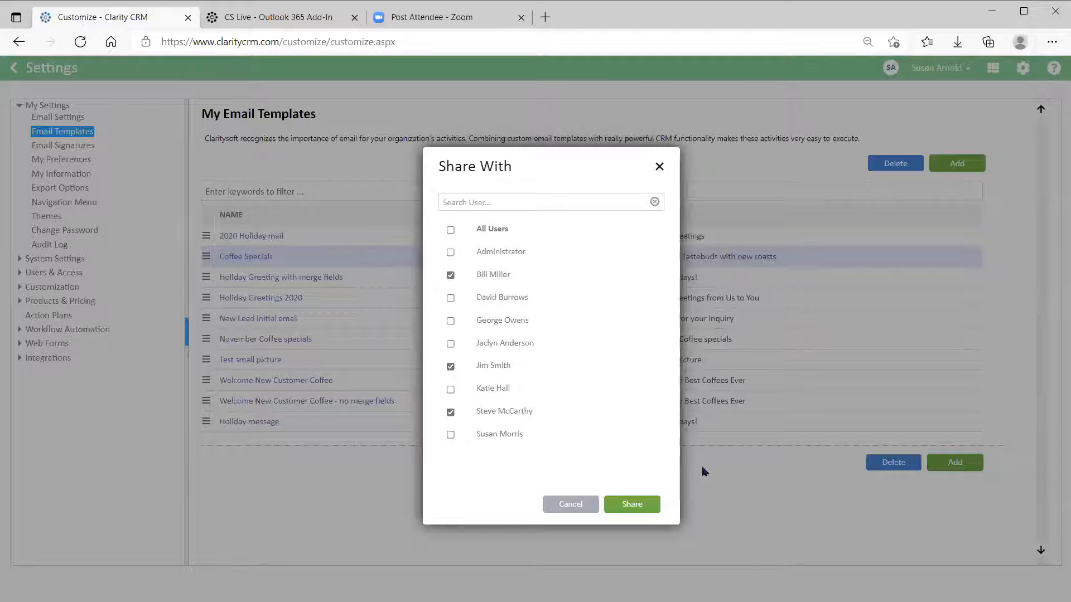
pyautogui.click(569, 509)
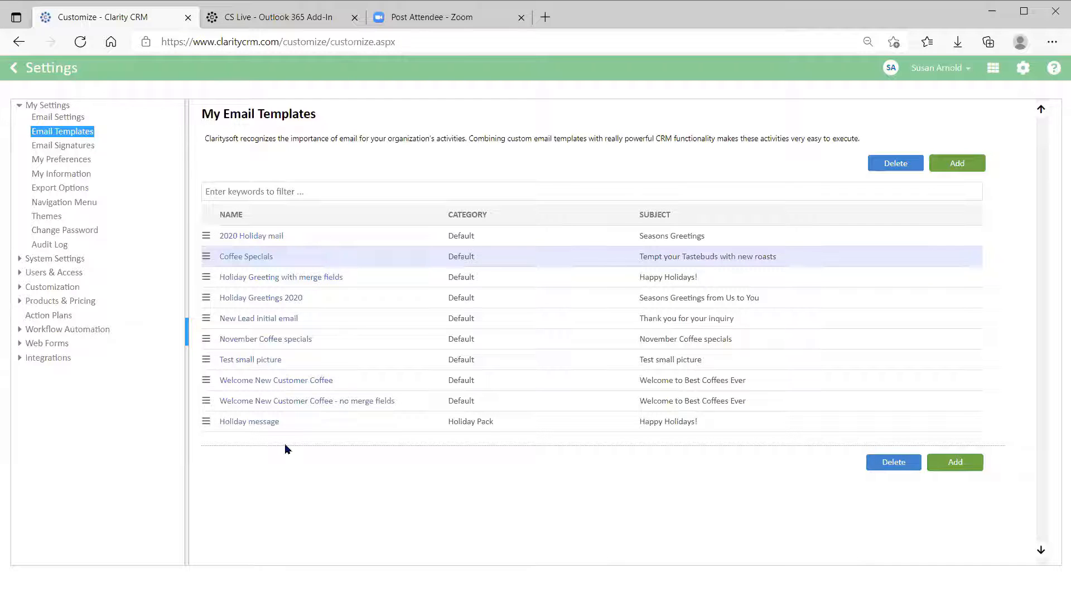
# Select the body of the no-merge-fields welcome template, then close it without saving.
pyautogui.click(232, 401)
pyautogui.moveTo(212, 315); pyautogui.dragTo(552, 420)
pyautogui.hotkey('ctrl', 'c')
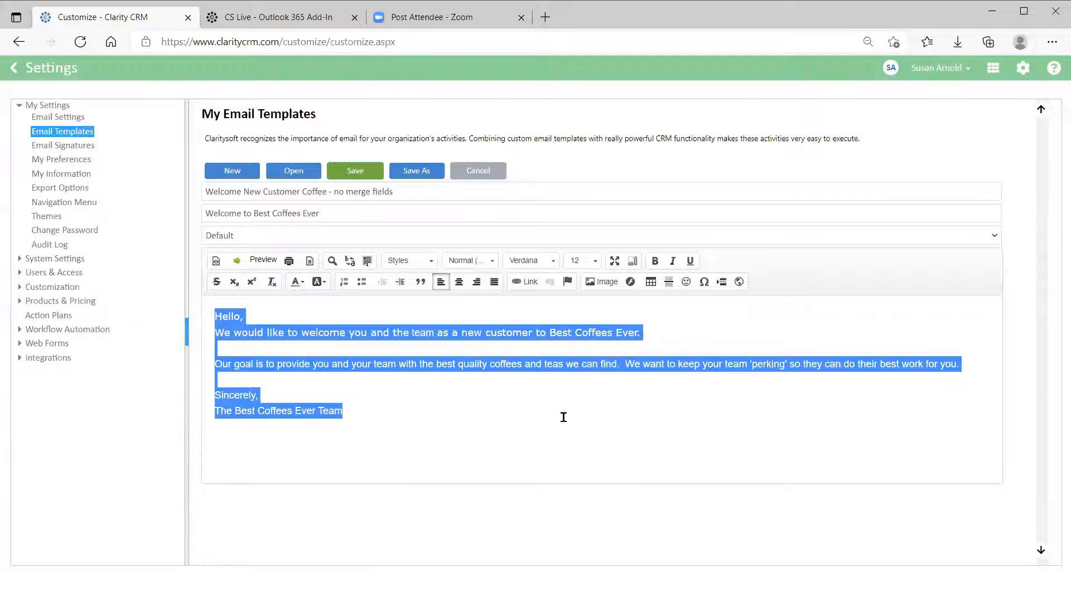
pyautogui.click(471, 178)
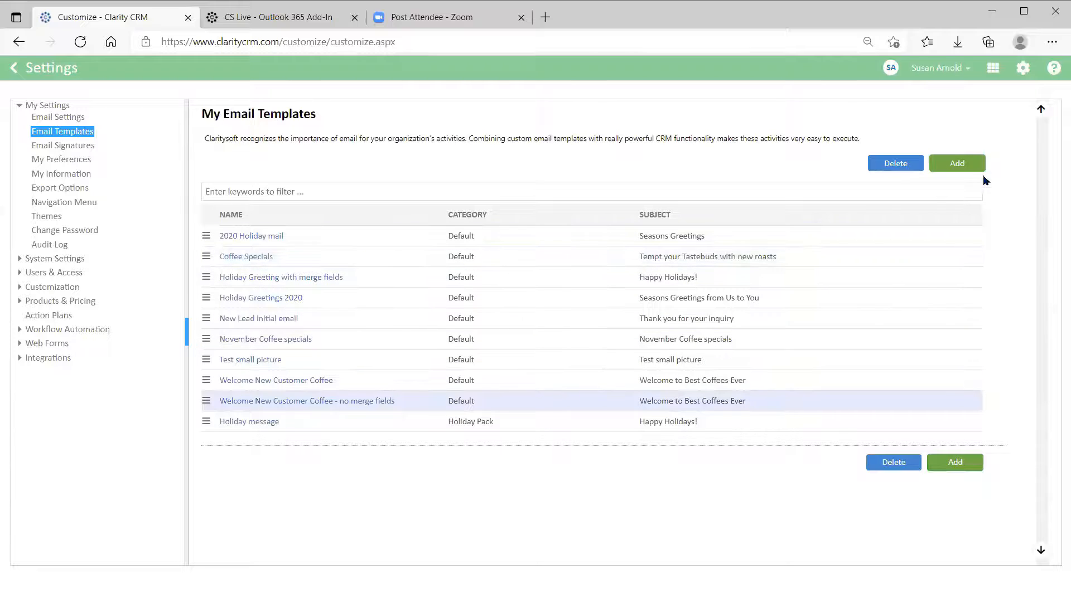
# Add template 'Welcome New Coffee Customer' with subject 'Welcome to Best Coffees Ever', category Default.
pyautogui.click(957, 164)
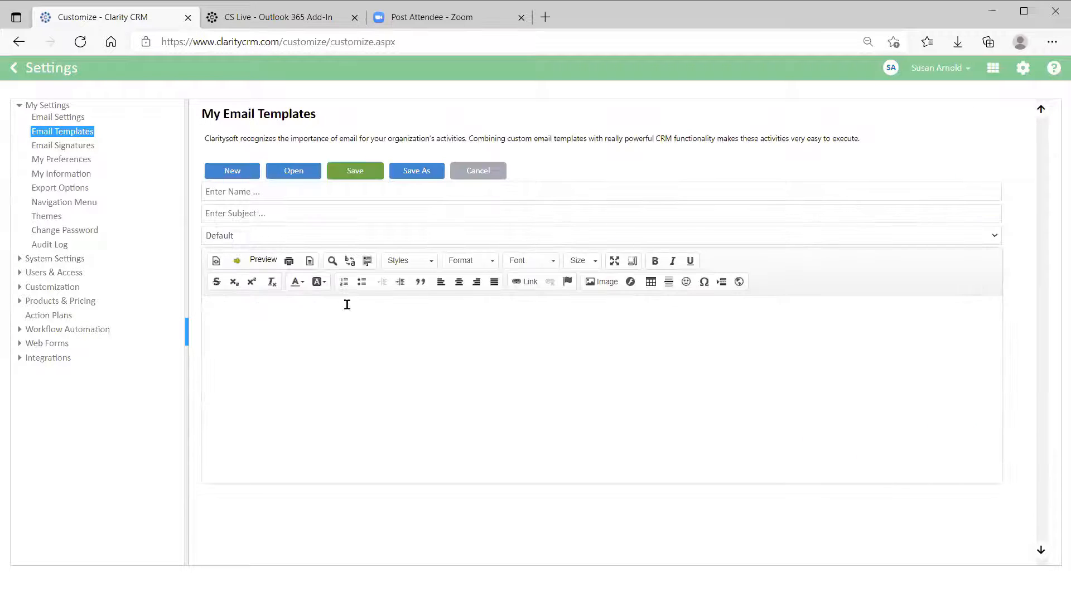
pyautogui.click(280, 194)
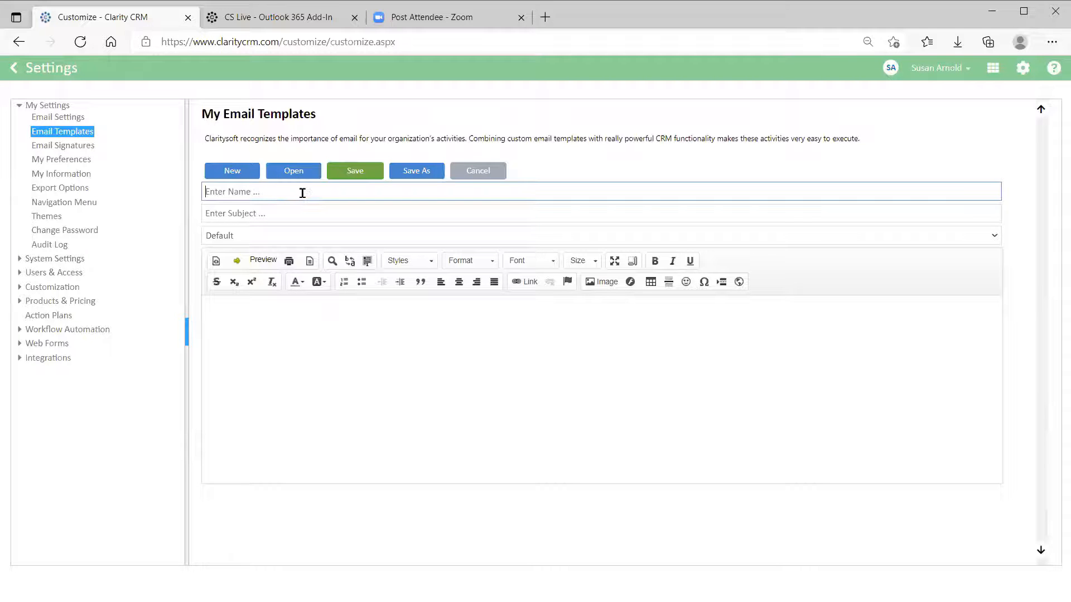
pyautogui.write('Welcome New Coffee Customer')
pyautogui.click(304, 212)
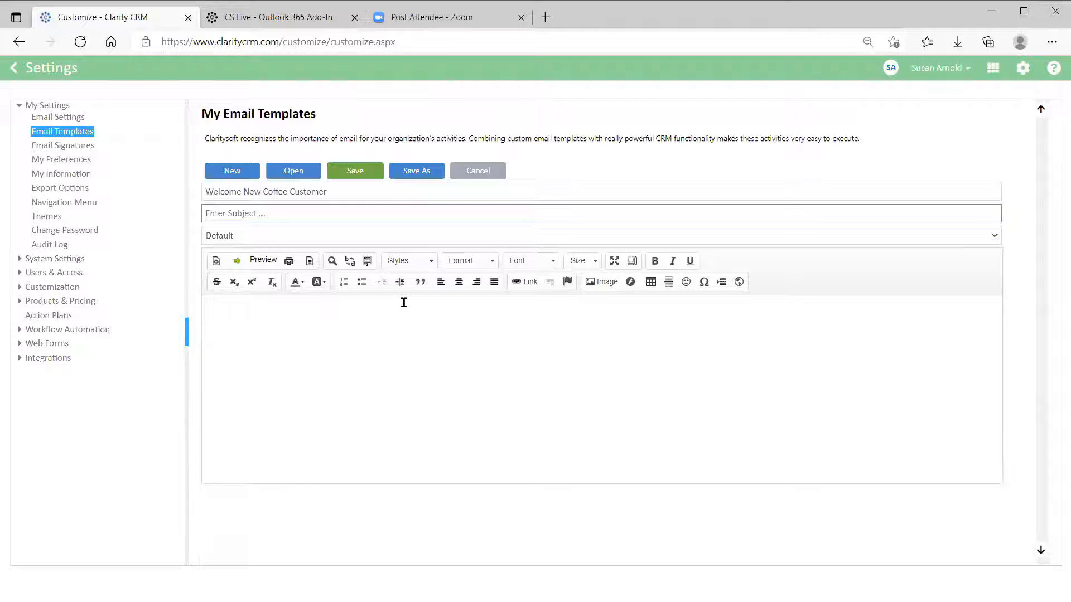
pyautogui.write('Welcome to Best Coffees Ever')
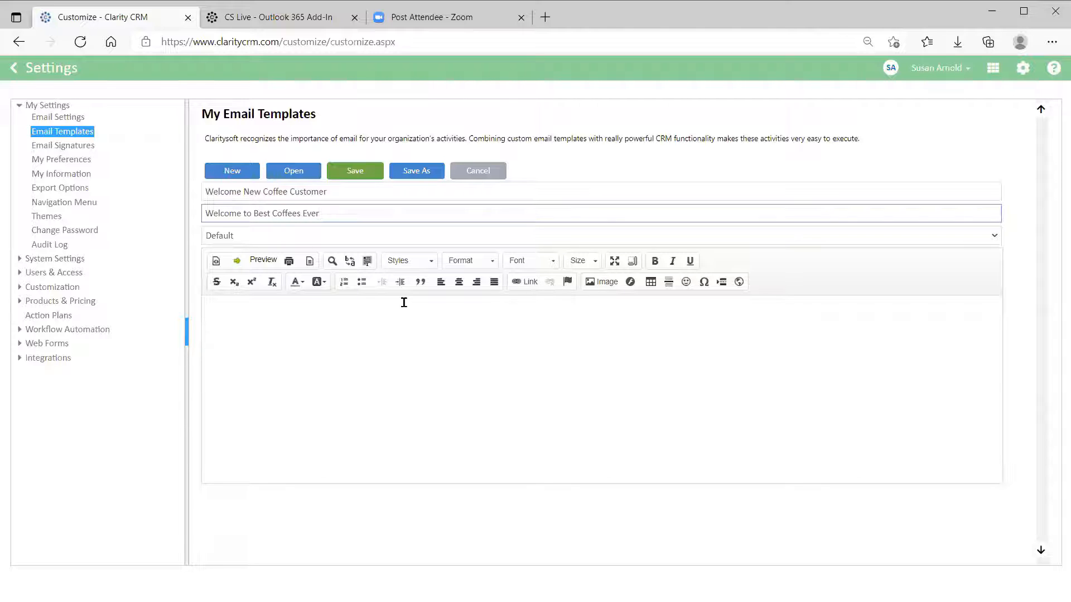
pyautogui.click(281, 240)
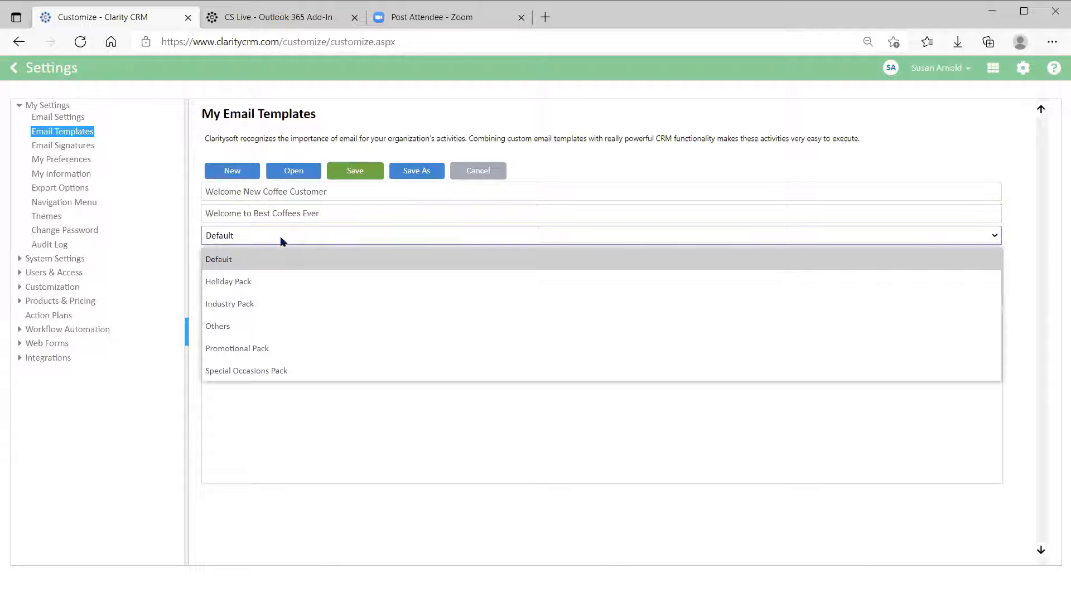
pyautogui.click(265, 260)
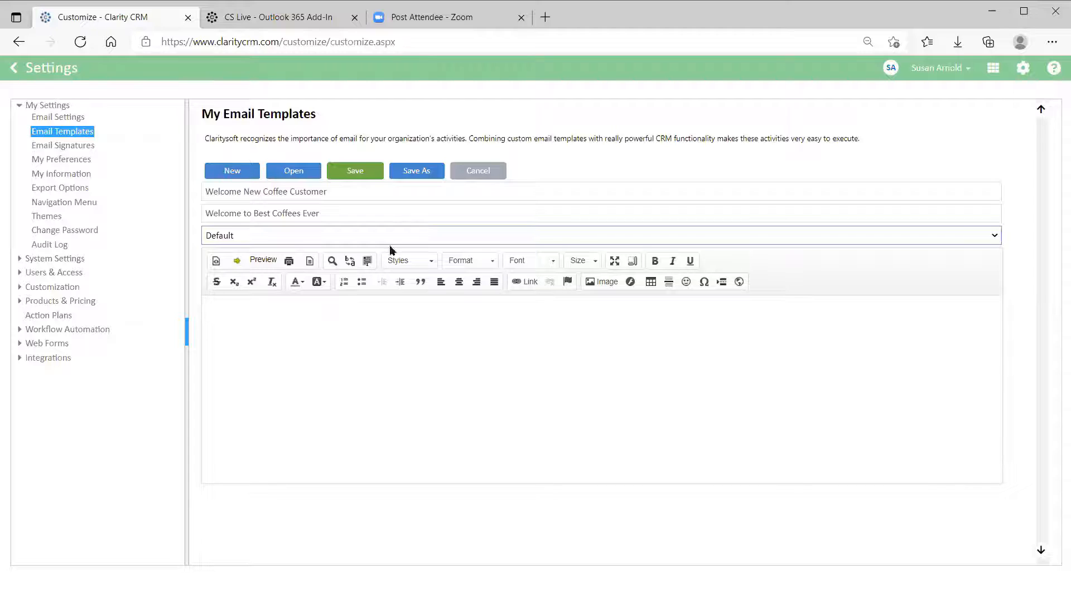
# Paste the welcome message into the body and bold 'Best Coffees Ever', leaving its period unbolded.
pyautogui.click(232, 313)
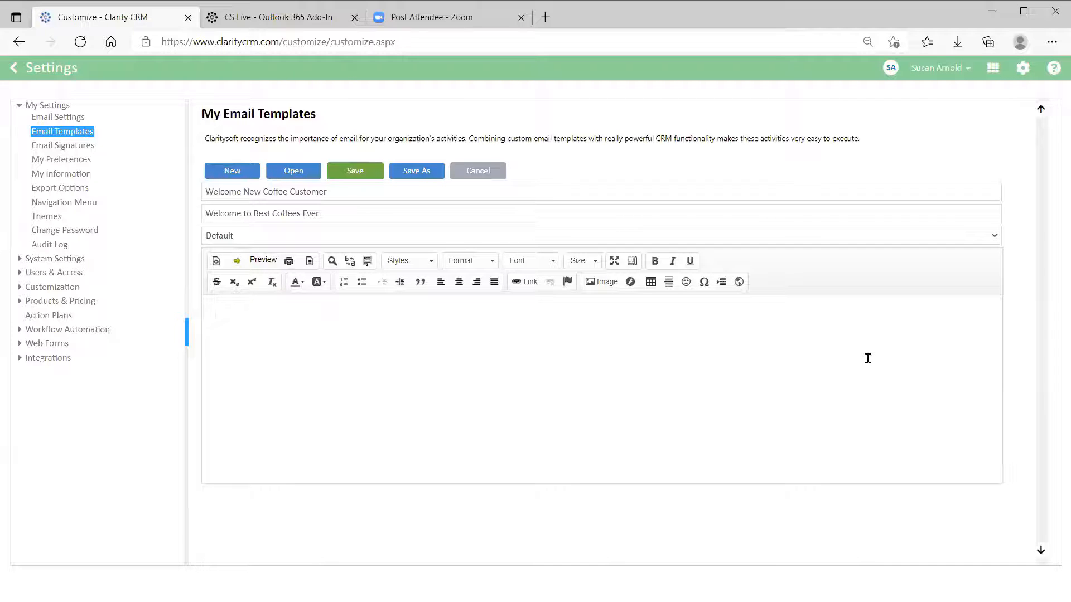
pyautogui.hotkey('ctrl', 'v')
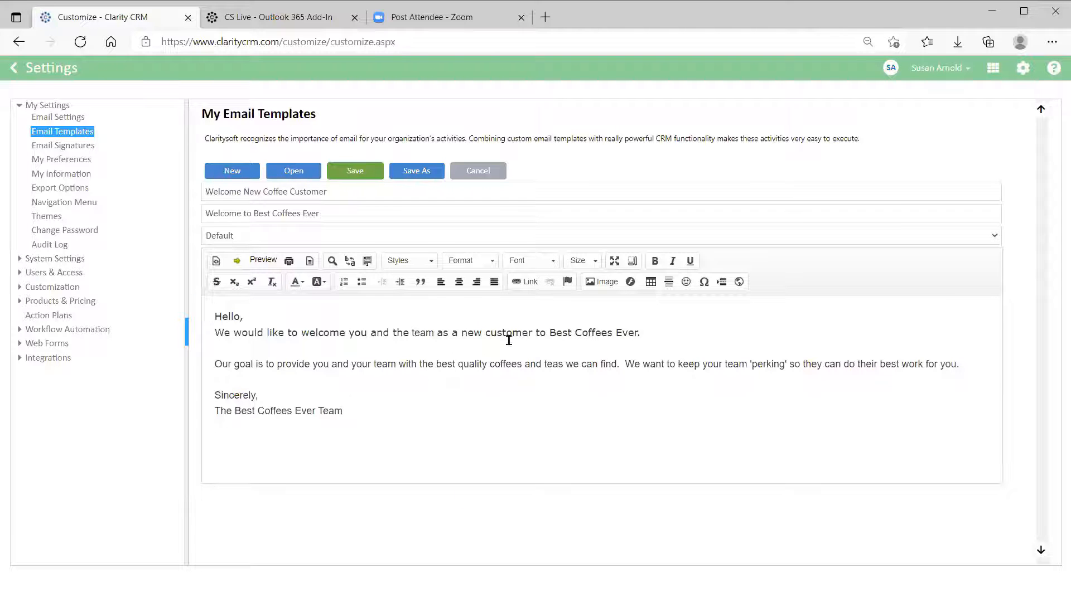
pyautogui.moveTo(549, 332); pyautogui.dragTo(556, 333)
pyautogui.hotkey('shift', 'Right')
pyautogui.hotkey('shift', 'Right')
pyautogui.hotkey('shift', 'Right')
pyautogui.hotkey('shift', 'Right')
pyautogui.hotkey('shift', 'Right')
pyautogui.hotkey('shift', 'Right')
pyautogui.hotkey('shift', 'Right')
pyautogui.hotkey('shift', 'Right')
pyautogui.hotkey('shift', 'Right')
pyautogui.hotkey('shift', 'Right')
pyautogui.hotkey('shift', 'Right')
pyautogui.hotkey('shift', 'Right')
pyautogui.hotkey('shift', 'Right')
pyautogui.hotkey('shift', 'Right')
pyautogui.hotkey('shift', 'Right')
pyautogui.hotkey('shift', 'Right')
pyautogui.hotkey('shift', 'Right')
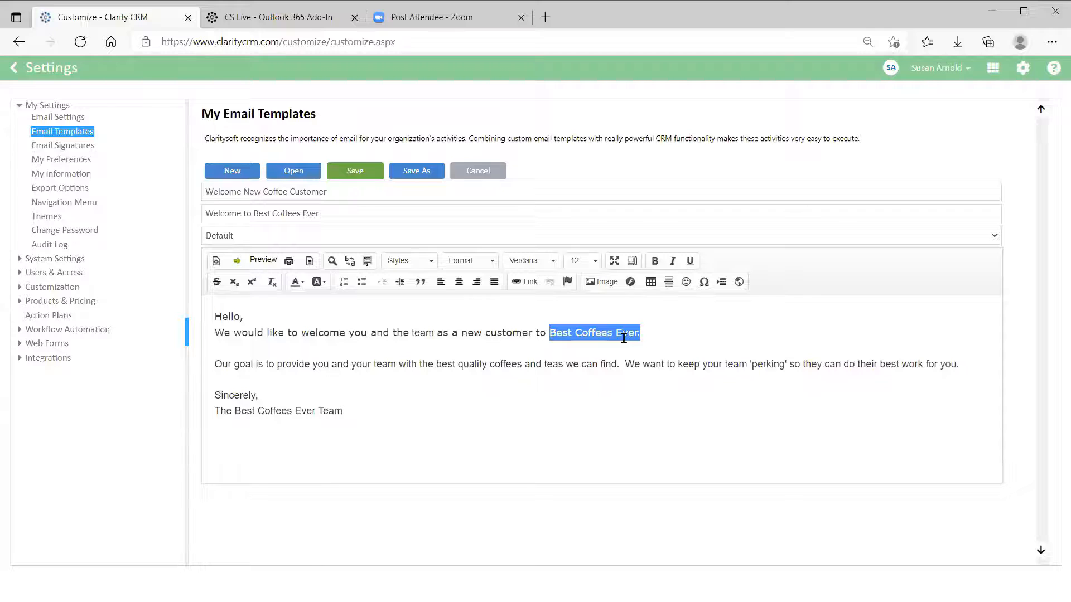
pyautogui.hotkey('shift', 'Left')
pyautogui.click(655, 262)
pyautogui.click(673, 425)
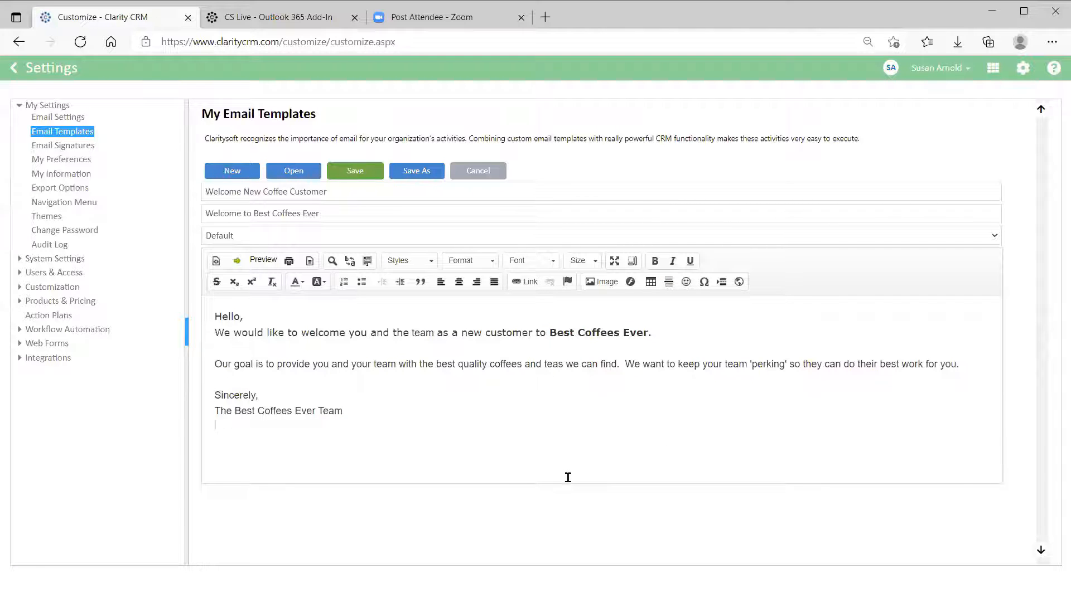
pyautogui.click(495, 445)
# Insert the {$FirstName$} merge field right after Hello in the greeting.
pyautogui.click(241, 315)
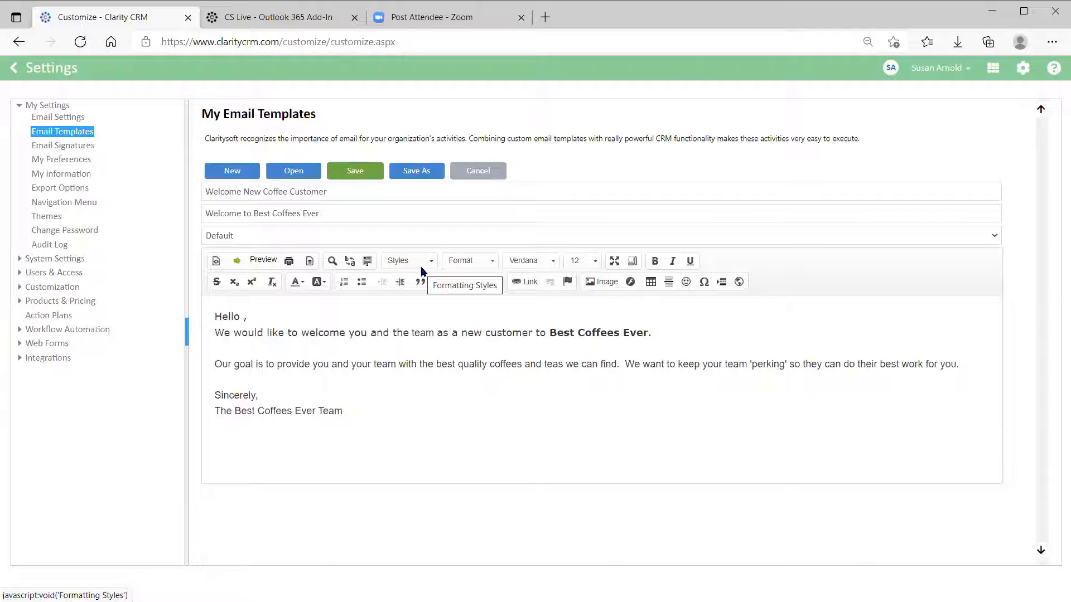
pyautogui.click(236, 262)
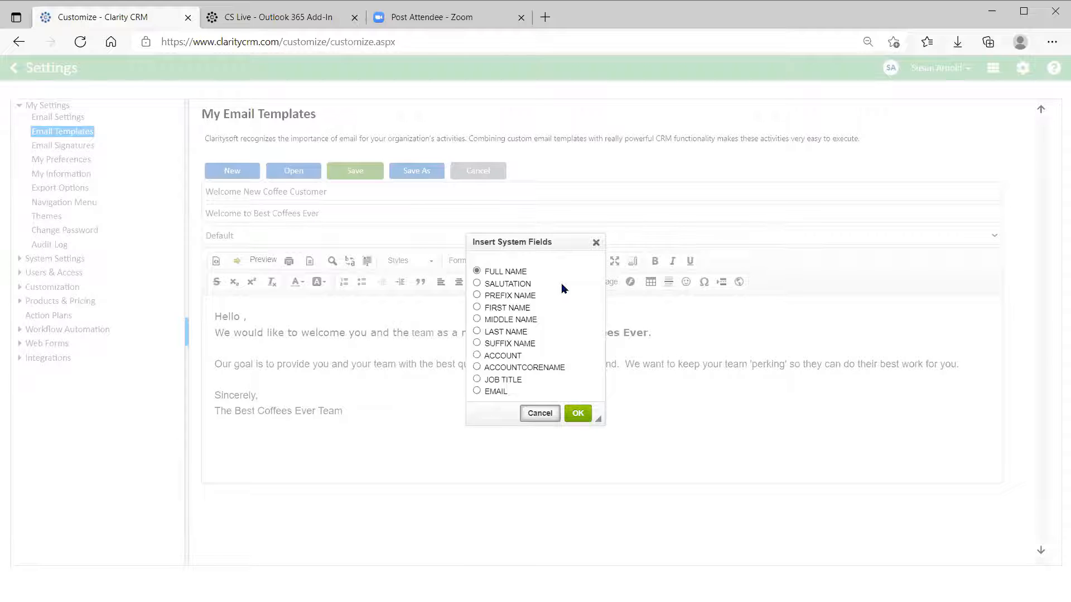
pyautogui.click(477, 308)
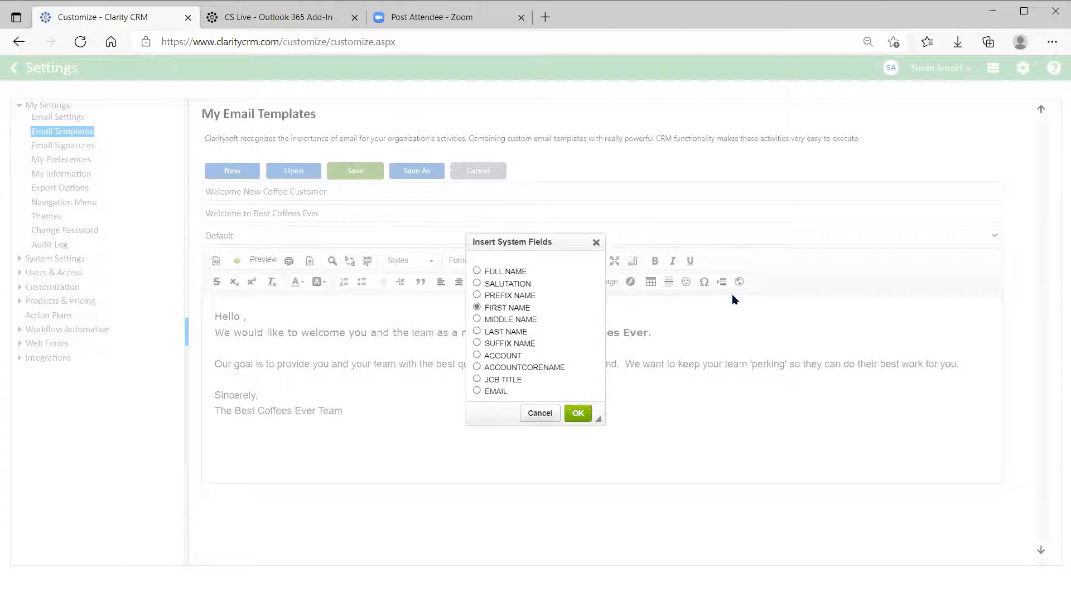
pyautogui.click(578, 414)
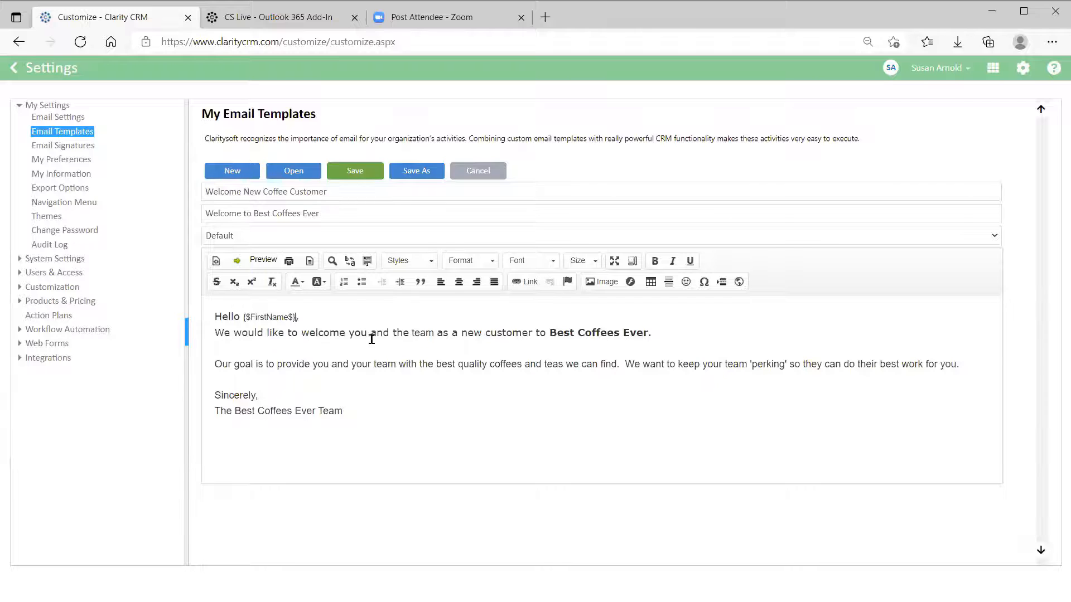
# Insert the {$AccountCoreName$} merge field just before the word 'team'.
pyautogui.click(411, 331)
pyautogui.click(238, 261)
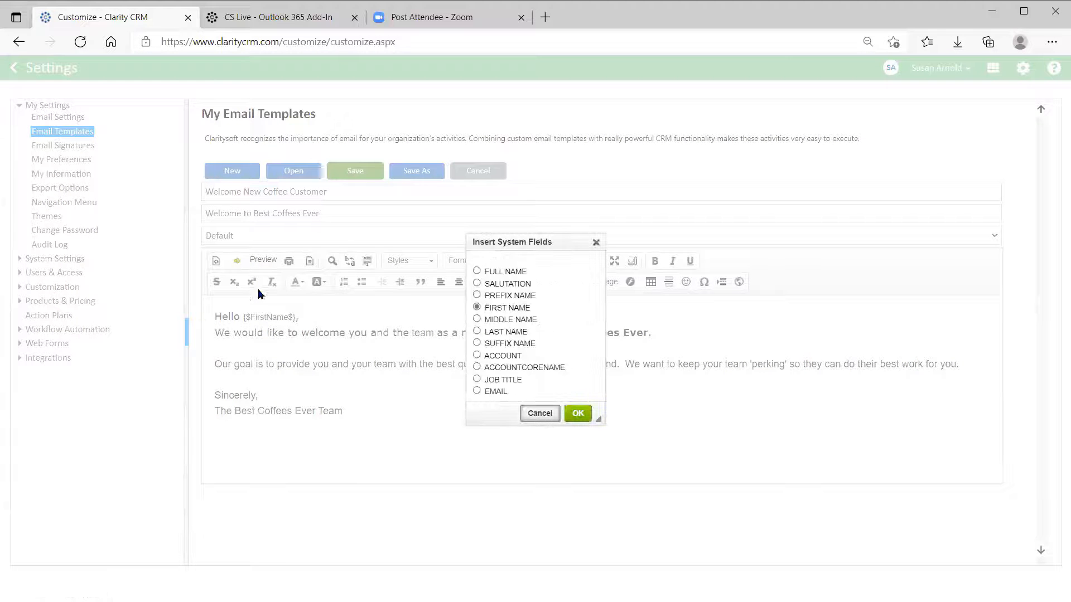
pyautogui.click(477, 367)
pyautogui.click(578, 414)
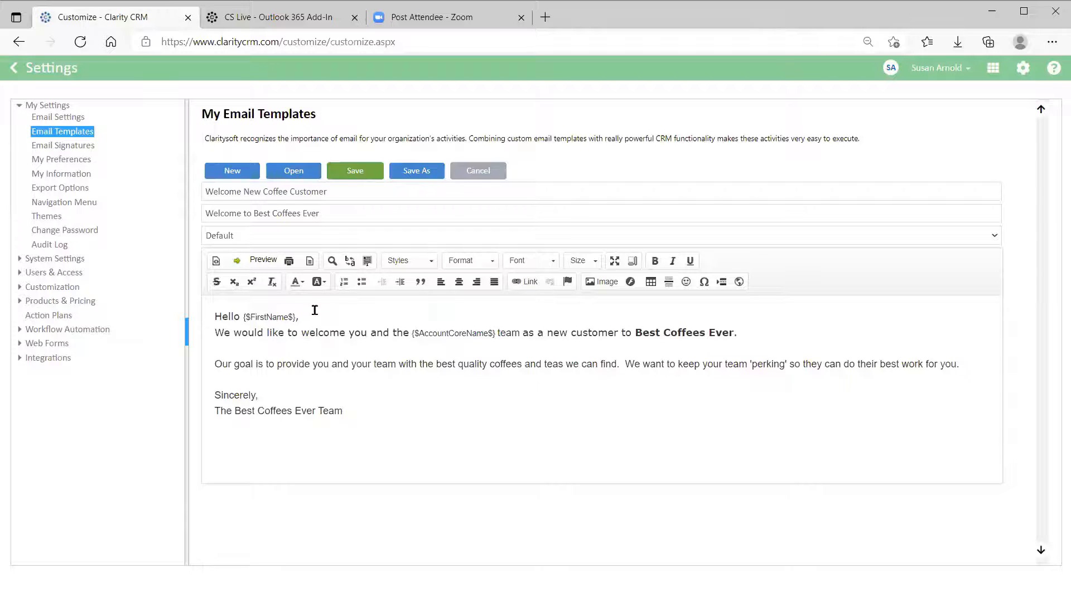
# Change all of the email body text to Tahoma, size 12.
pyautogui.moveTo(214, 318); pyautogui.dragTo(445, 407)
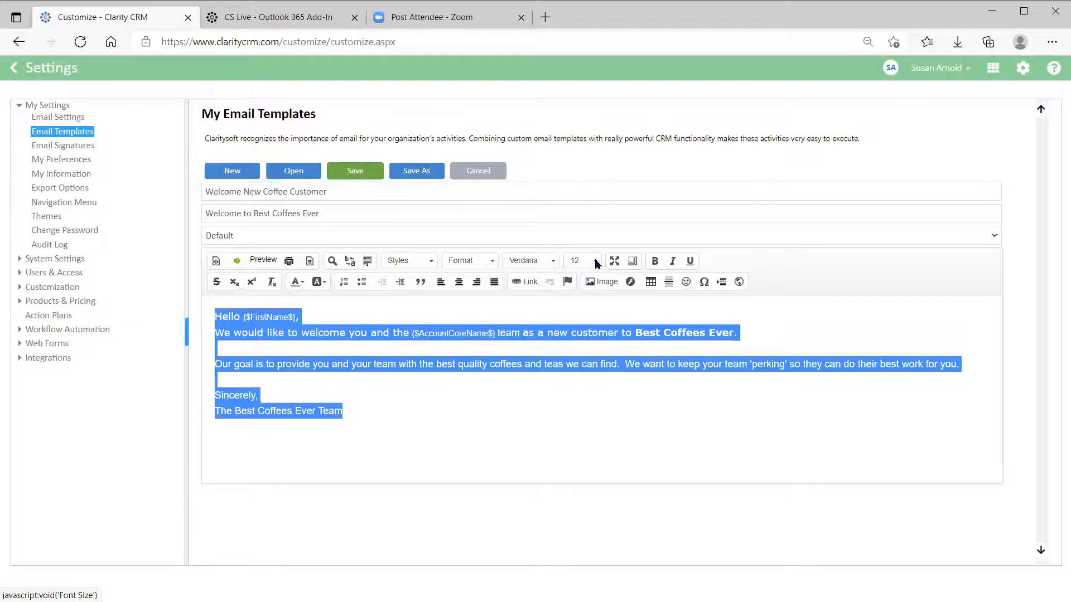
pyautogui.click(556, 262)
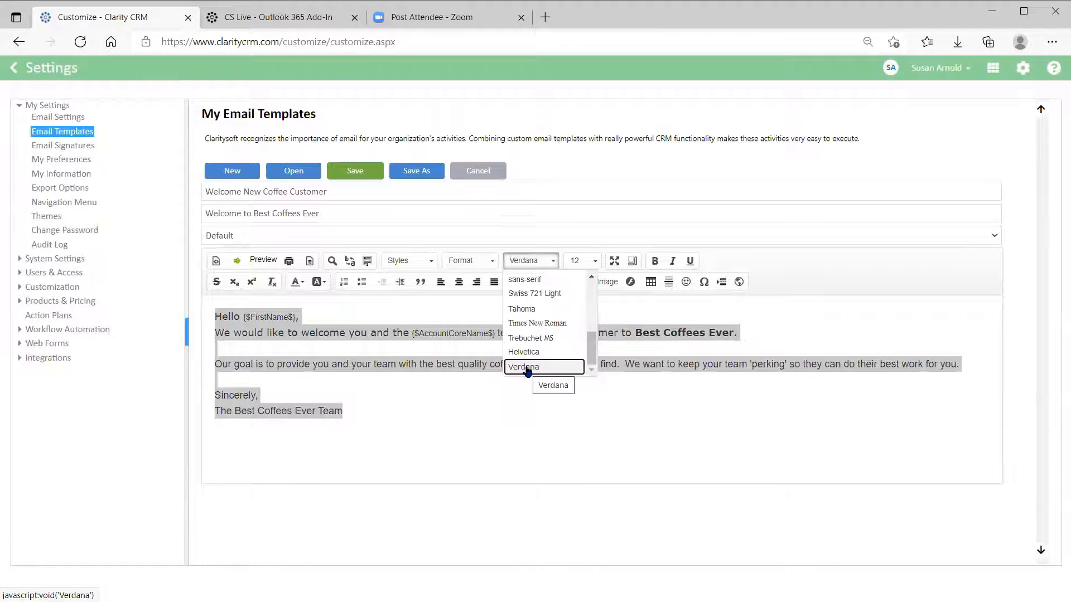
pyautogui.click(522, 309)
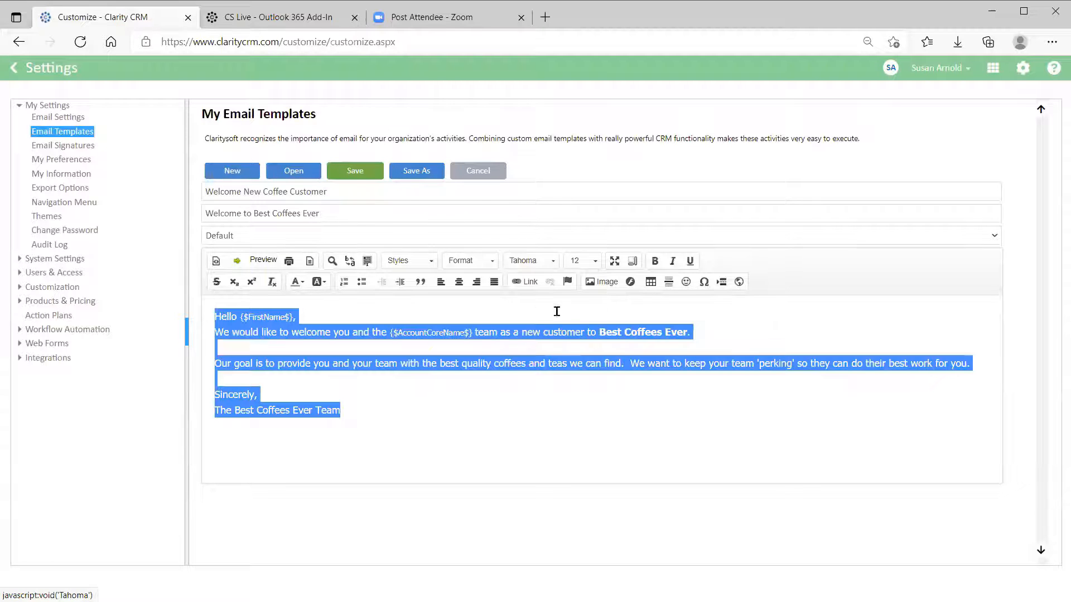
pyautogui.click(595, 261)
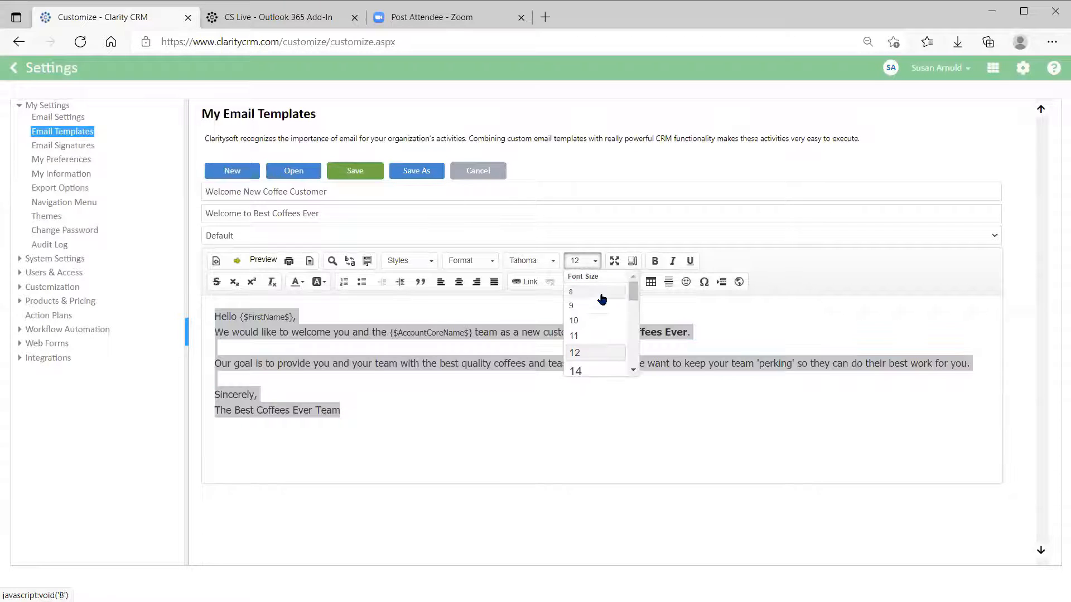
pyautogui.click(599, 353)
pyautogui.click(527, 428)
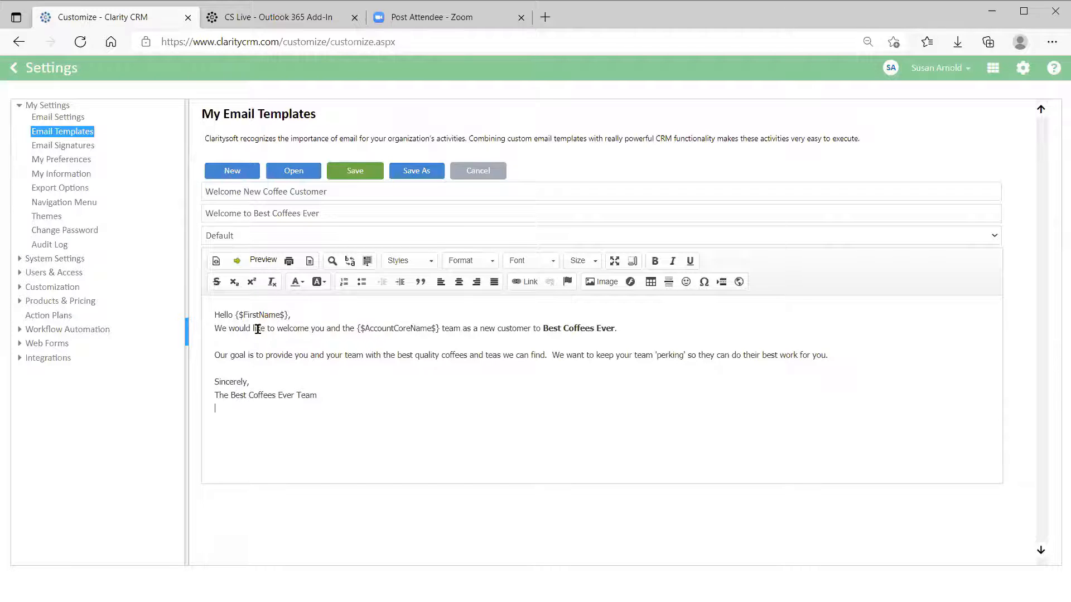
# Look at the Image dialog's Upload options, cancel without adding an image, and save the template.
pyautogui.click(592, 287)
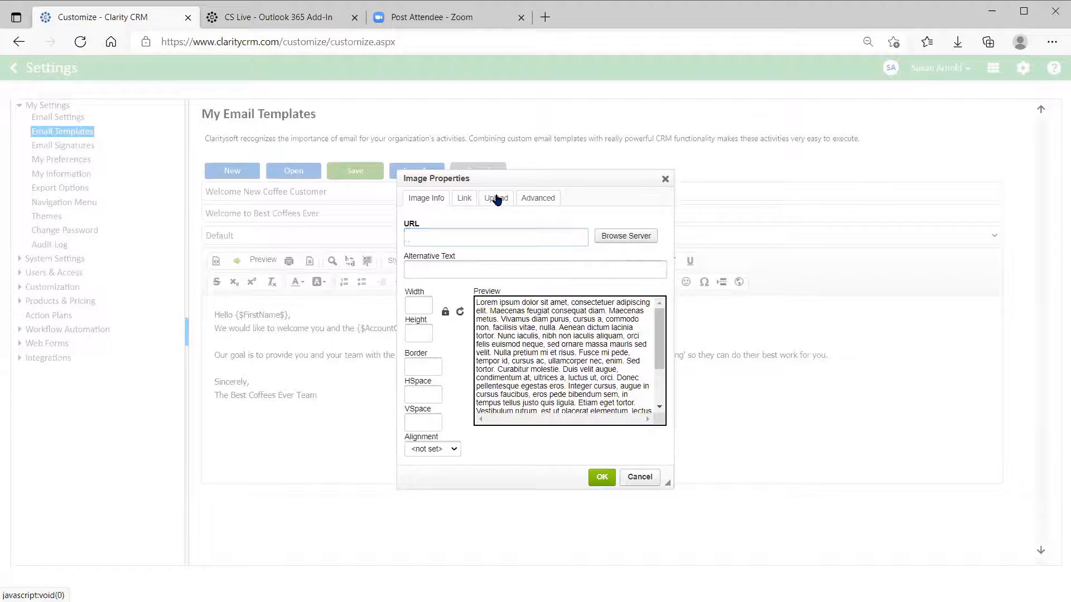
pyautogui.click(496, 199)
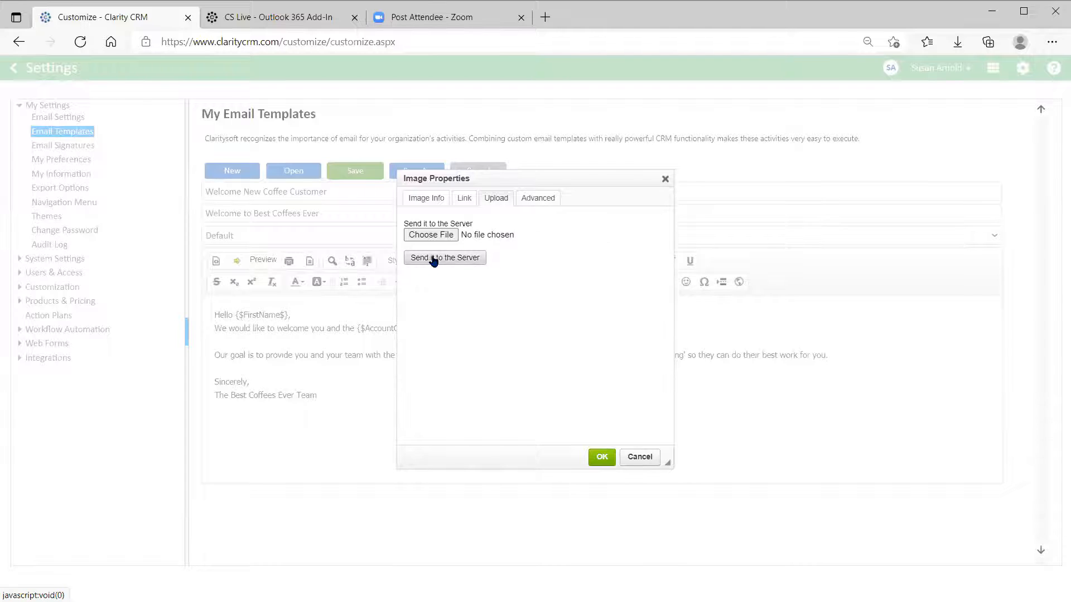
pyautogui.click(638, 457)
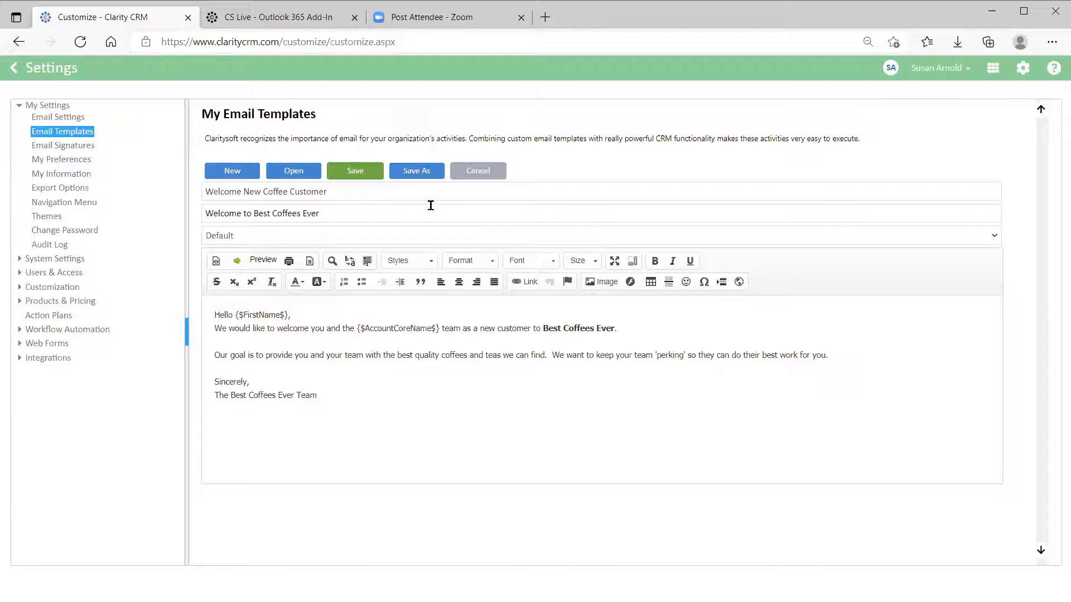
pyautogui.click(354, 175)
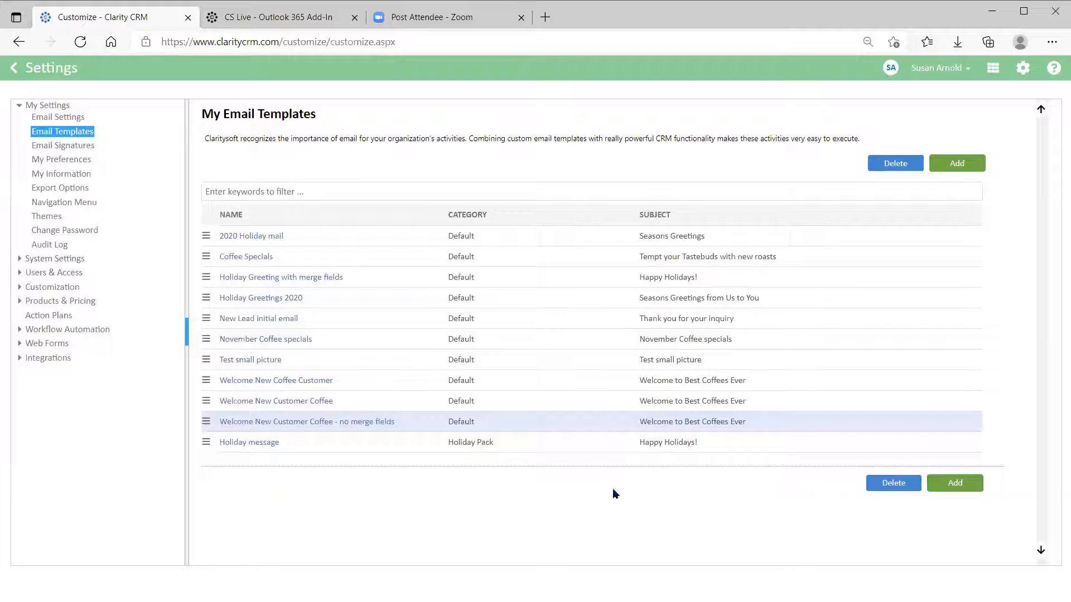
# Compare with the no-merge-fields template, then reopen and re-save Welcome New Coffee Customer.
pyautogui.click(259, 423)
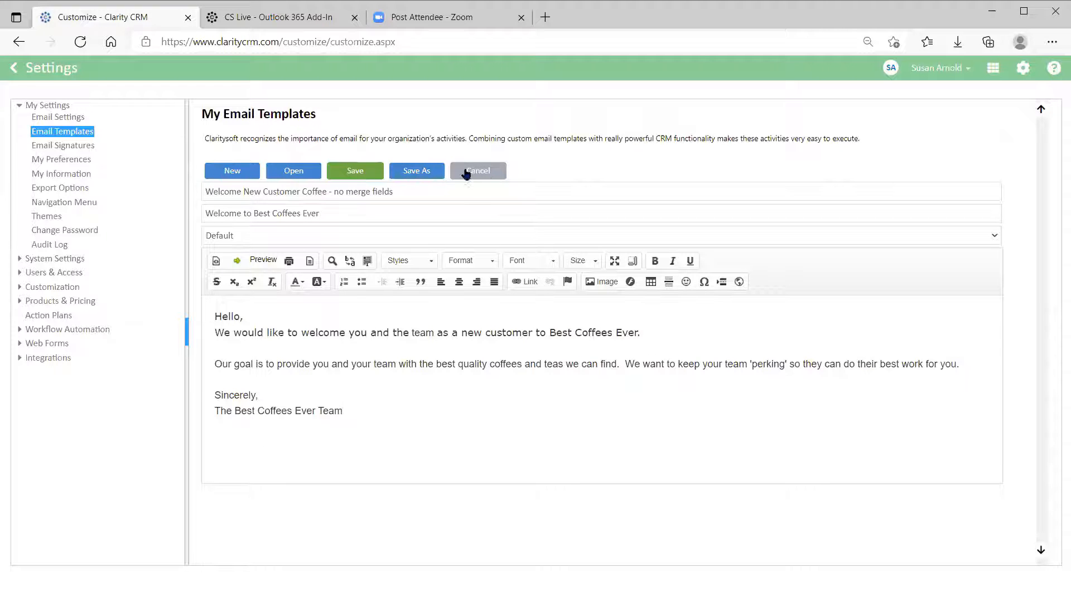
pyautogui.click(482, 177)
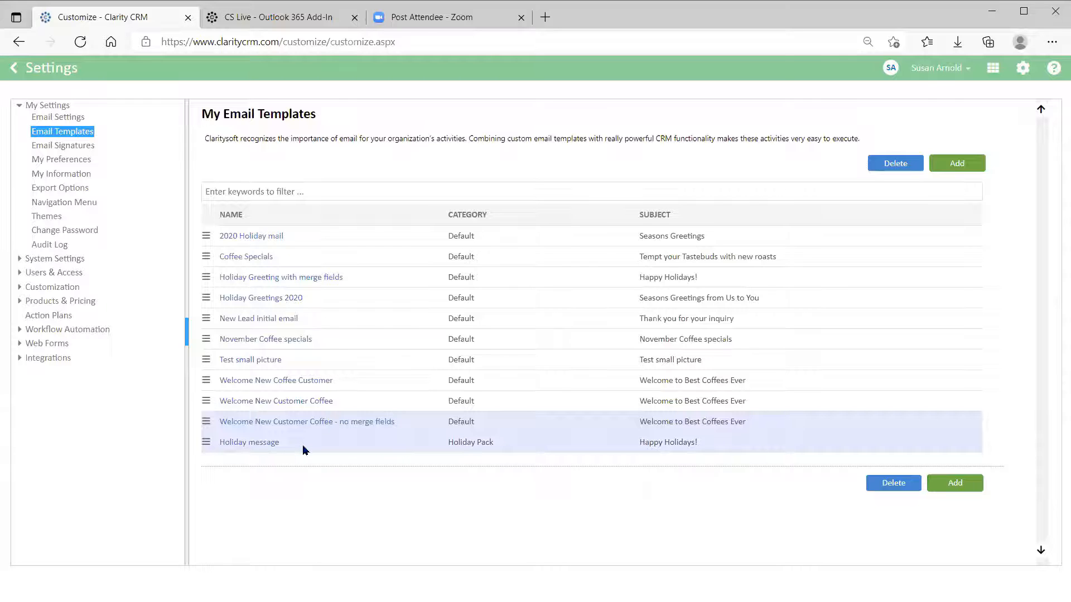
pyautogui.click(273, 381)
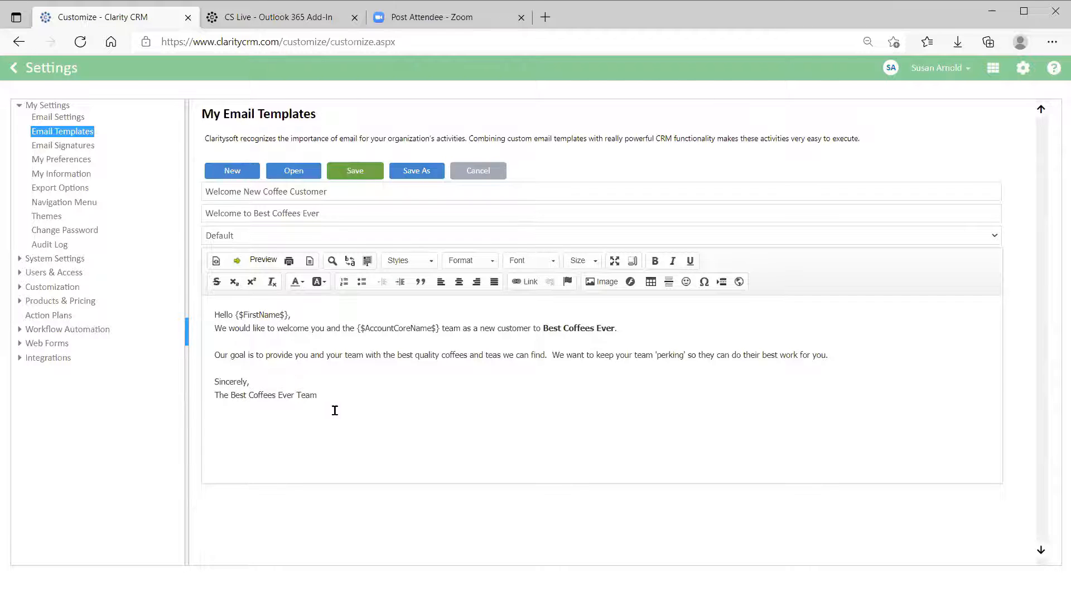
pyautogui.click(356, 172)
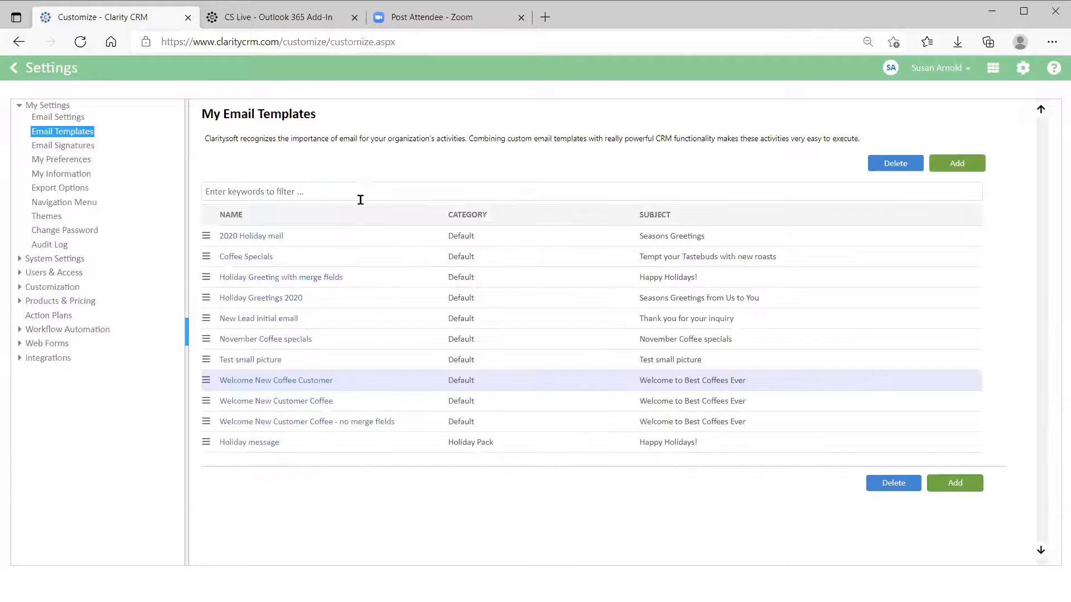
pyautogui.click(206, 380)
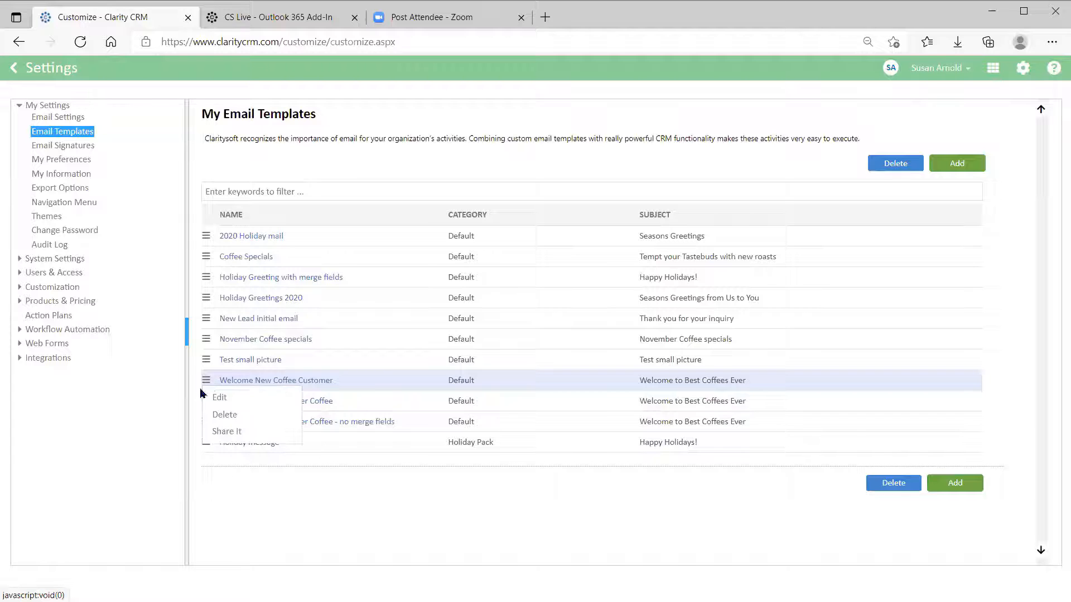
# Share the Welcome New Coffee Customer template with All Users and leave Settings.
pyautogui.click(241, 432)
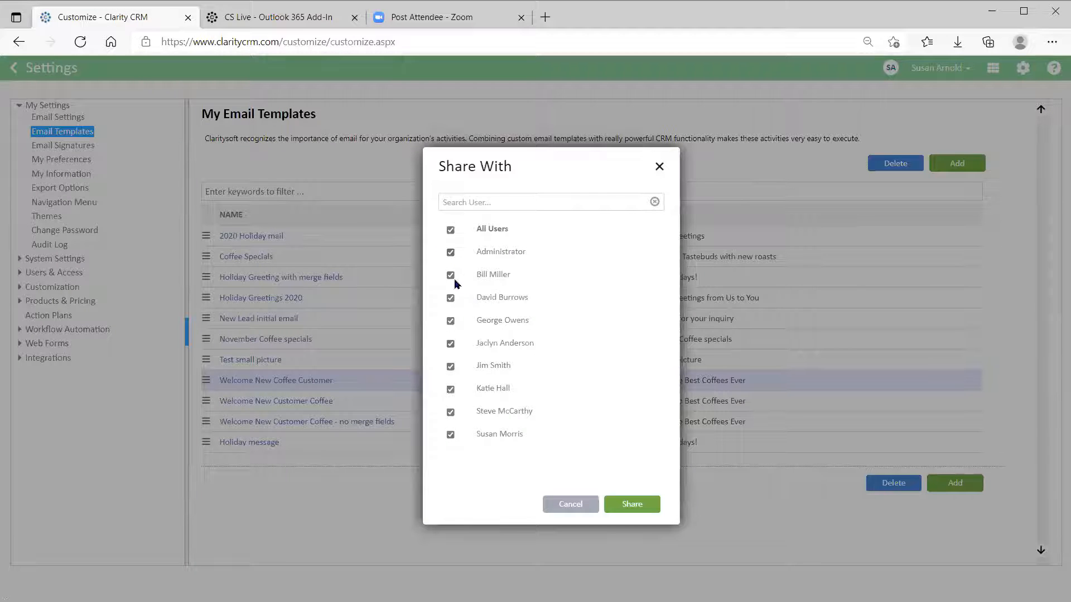
pyautogui.click(646, 512)
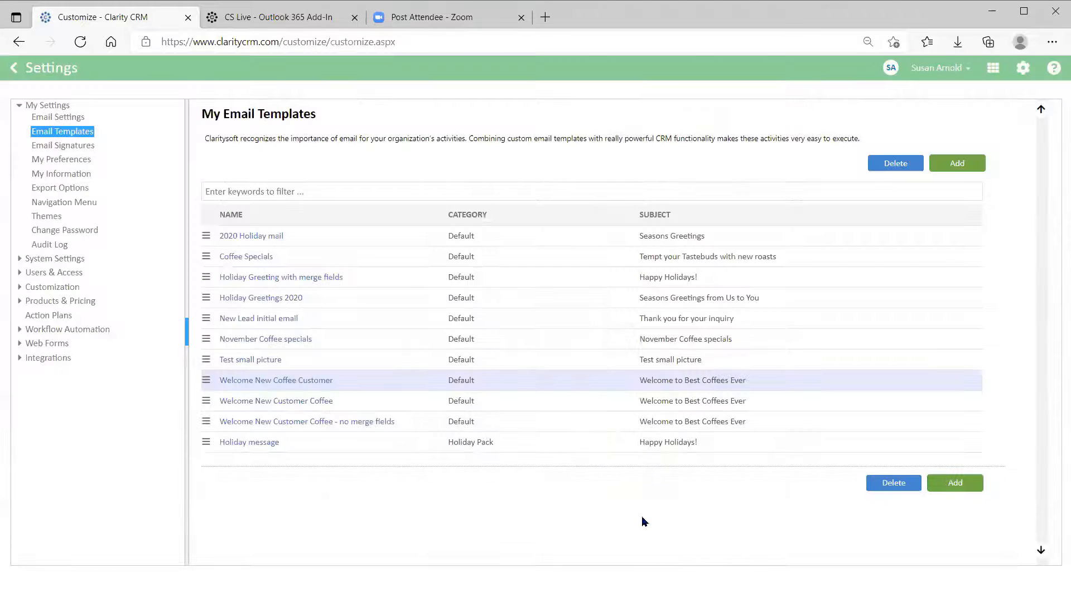
pyautogui.click(12, 73)
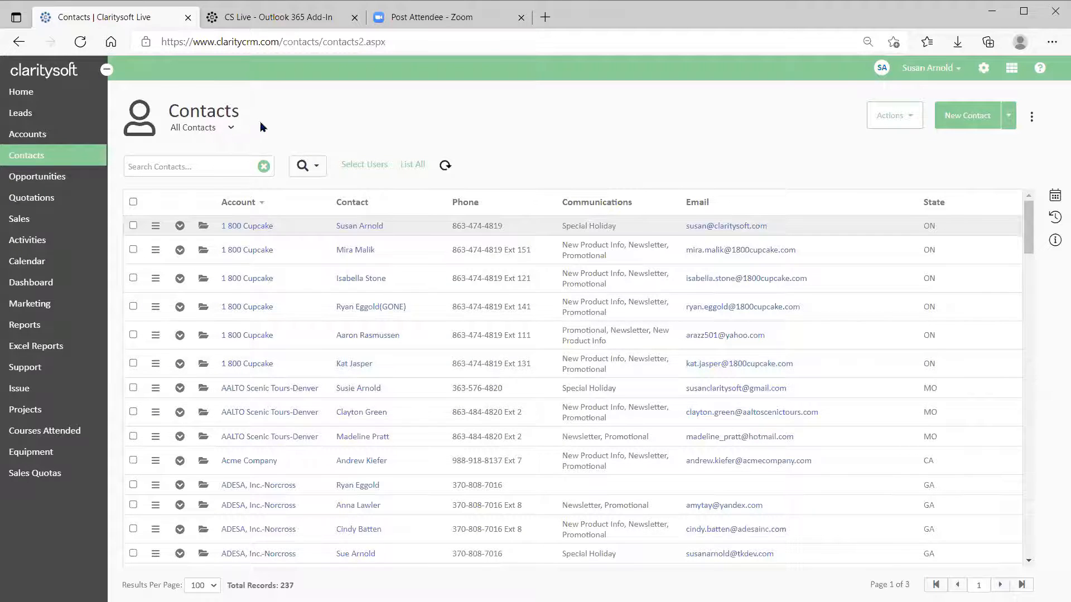
# Switch to the Special Email Blast List view and start an email to the Red Fox Media contact.
pyautogui.click(231, 128)
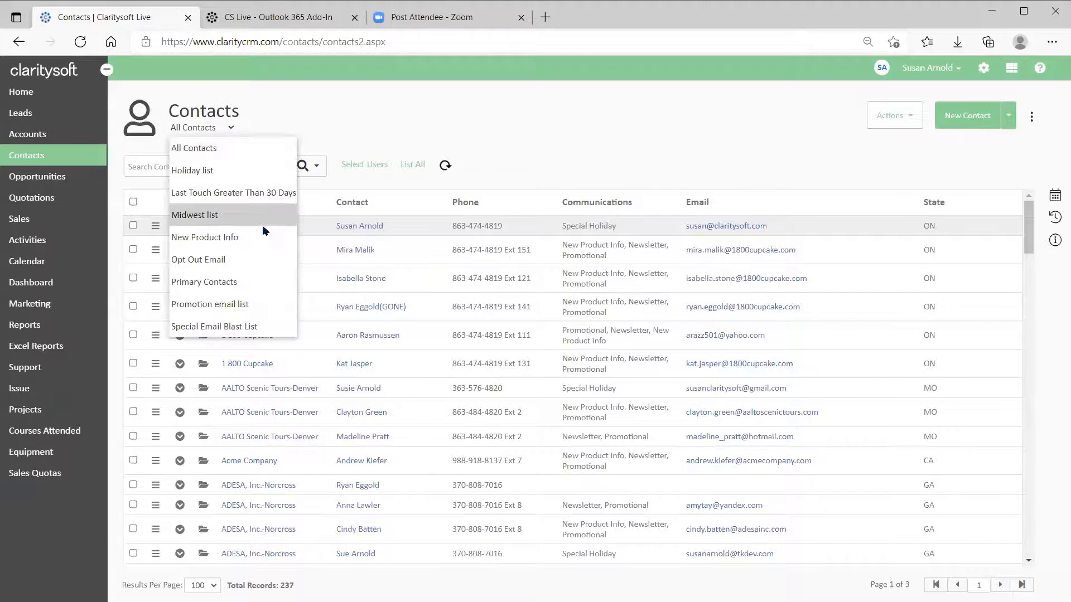
pyautogui.click(244, 329)
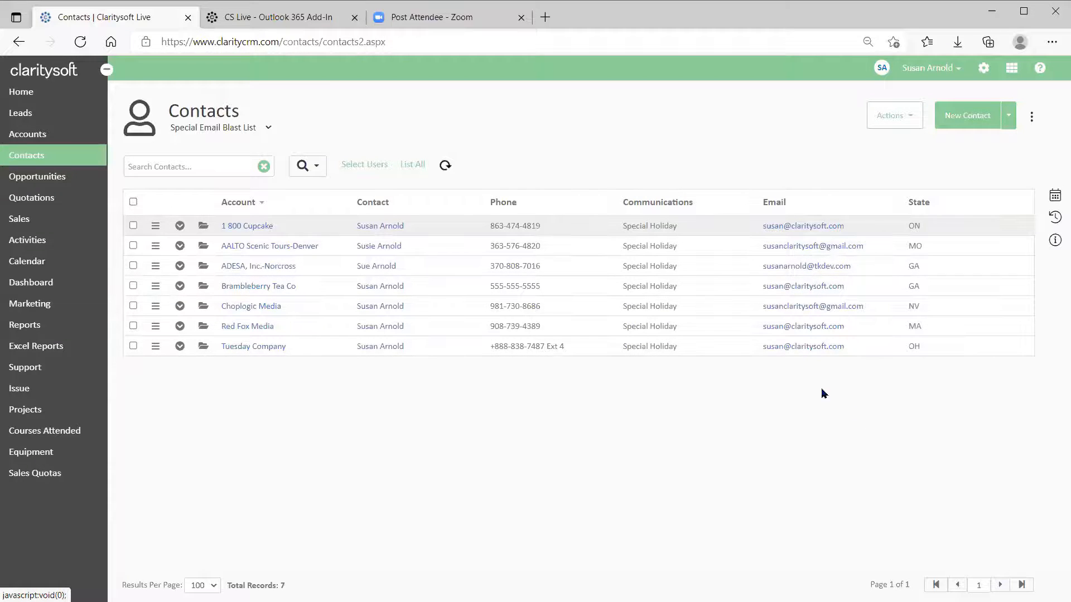
pyautogui.click(775, 332)
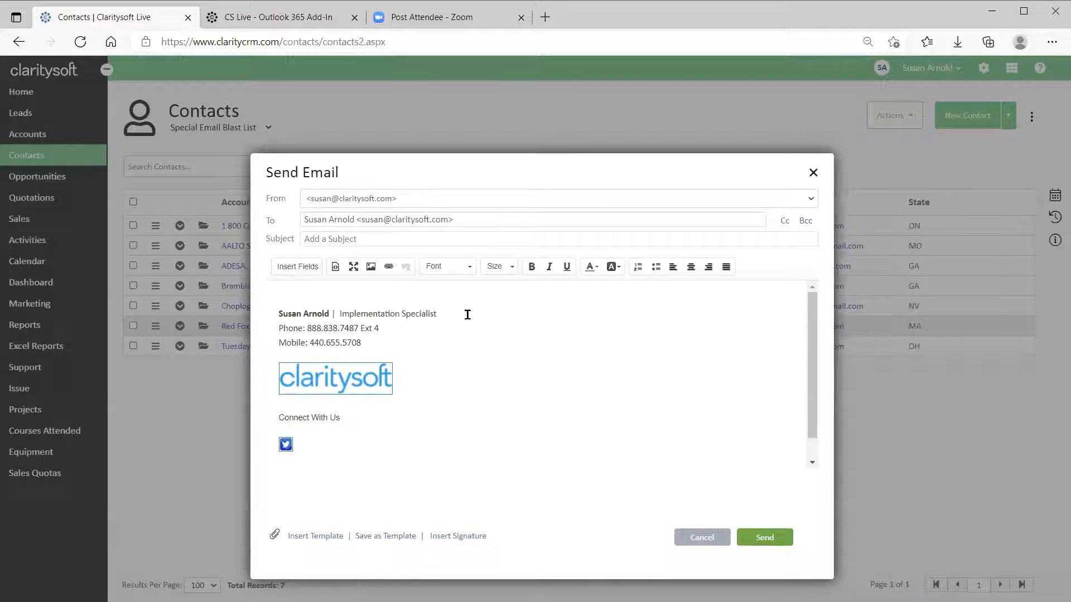
# Insert the Welcome New Coffee Customer template, filling subject 'Welcome to Best Coffees Ever' and the body.
pyautogui.click(307, 539)
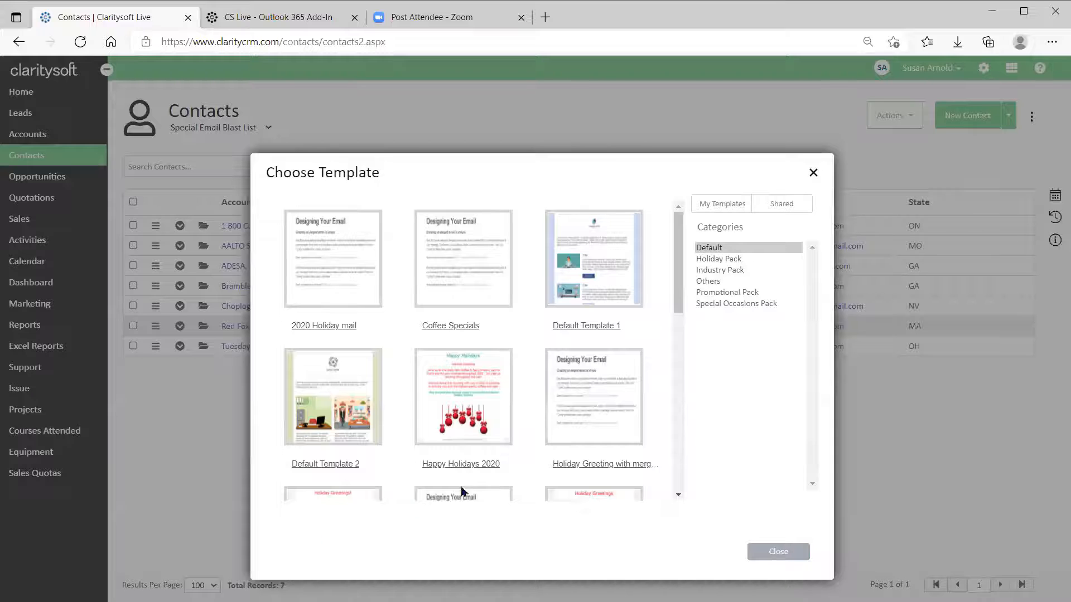
pyautogui.scroll(-2, 616, 376)
pyautogui.scroll(-4, 615, 376)
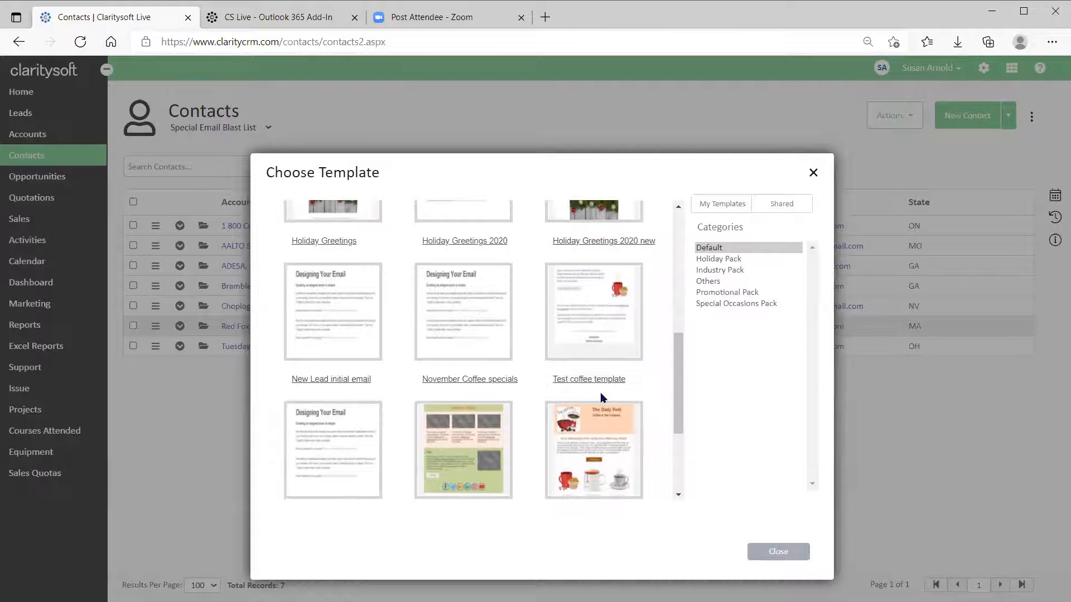
pyautogui.scroll(-3, 581, 332)
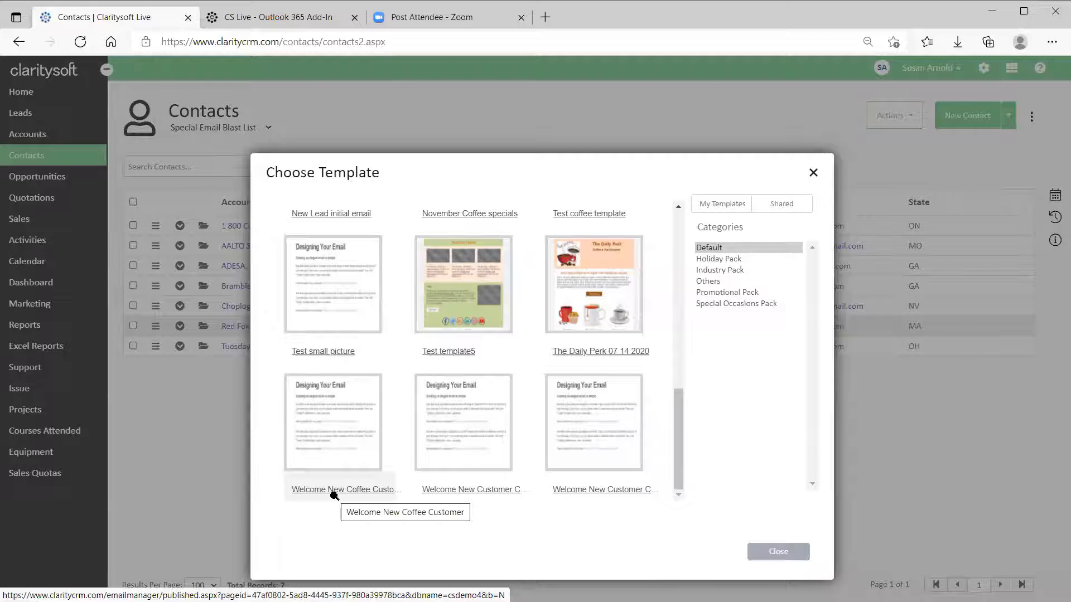
pyautogui.click(333, 416)
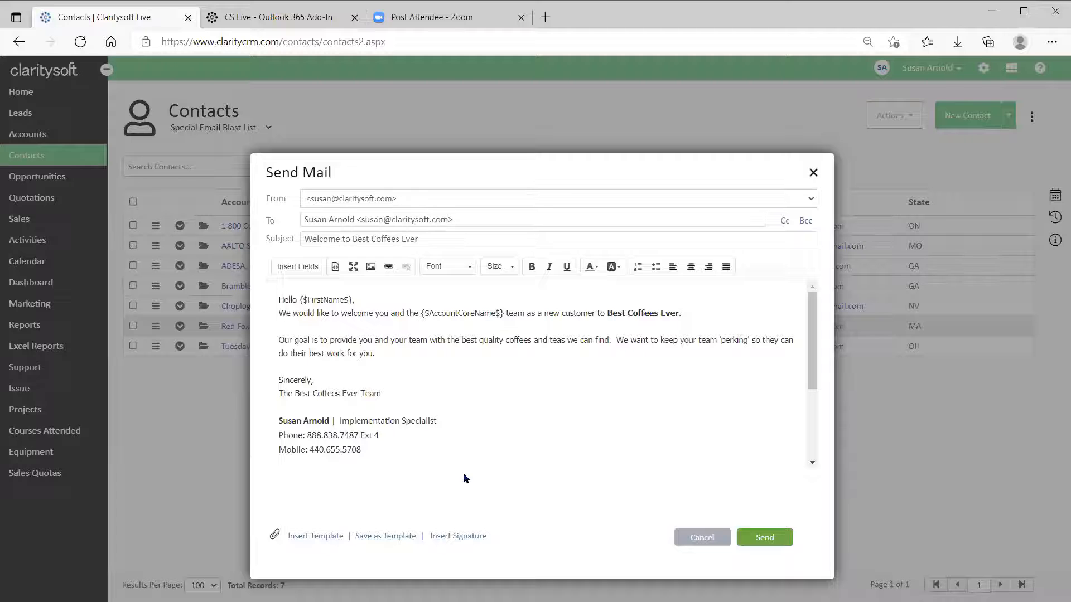
pyautogui.scroll(-5, 521, 426)
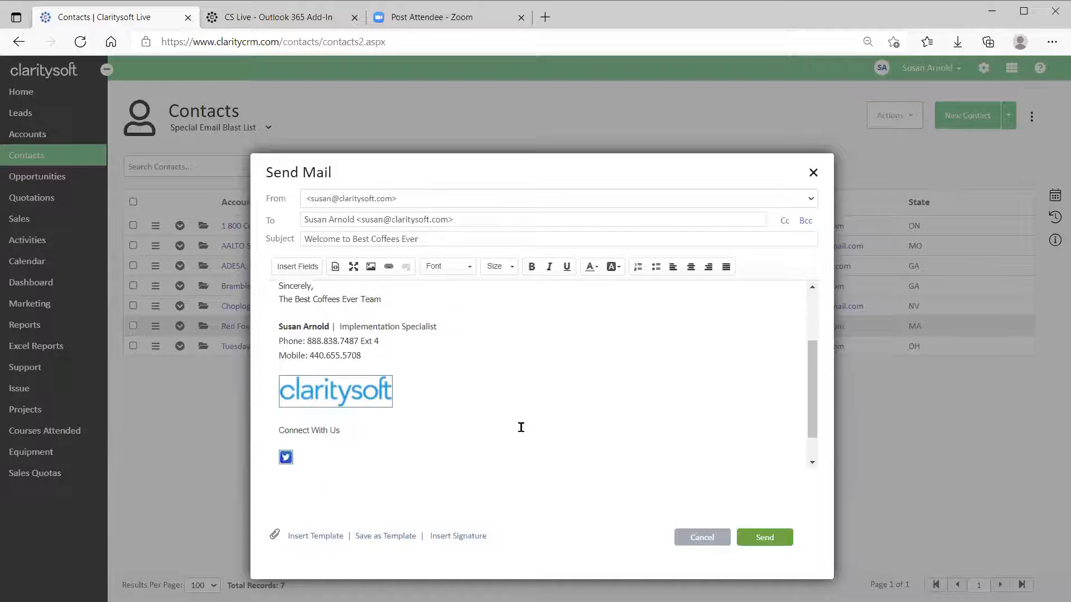
pyautogui.scroll(5, 521, 430)
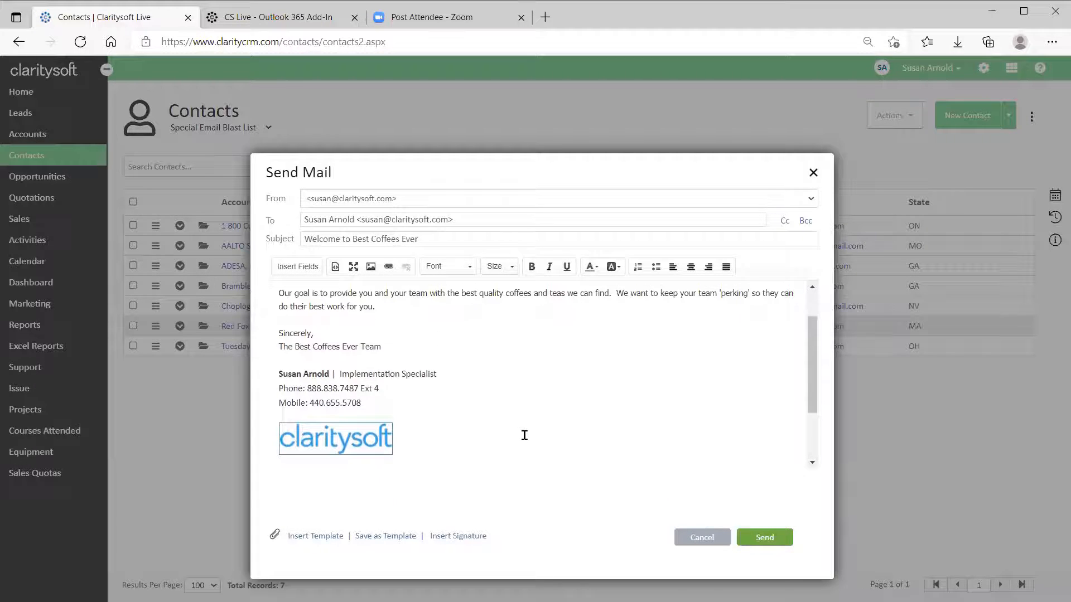
pyautogui.scroll(-5, 529, 438)
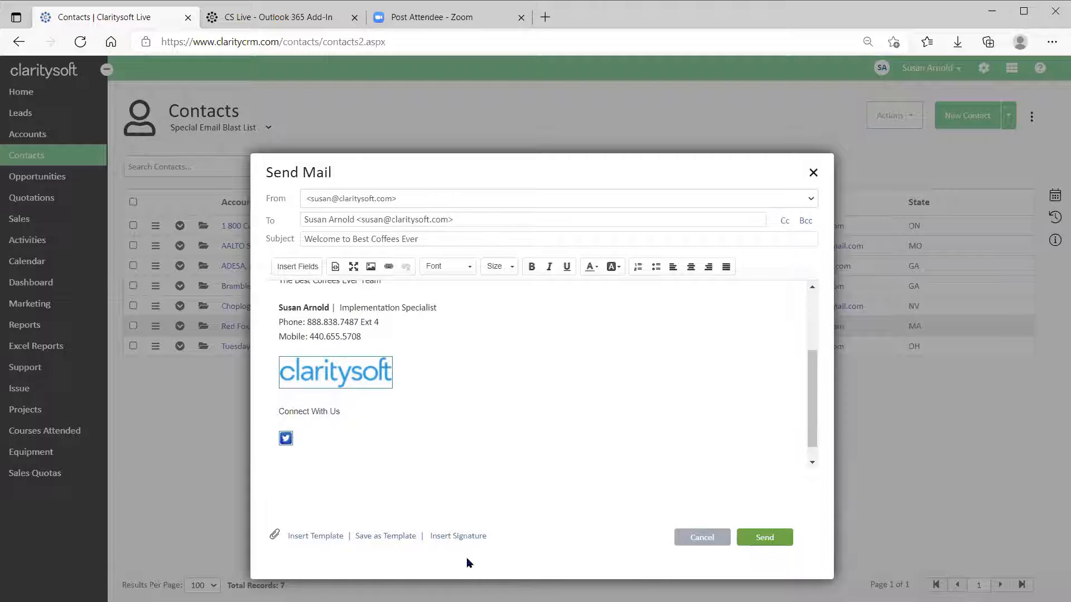
# Swap the signature for Best Coffees, review the message, and send the email.
pyautogui.click(456, 537)
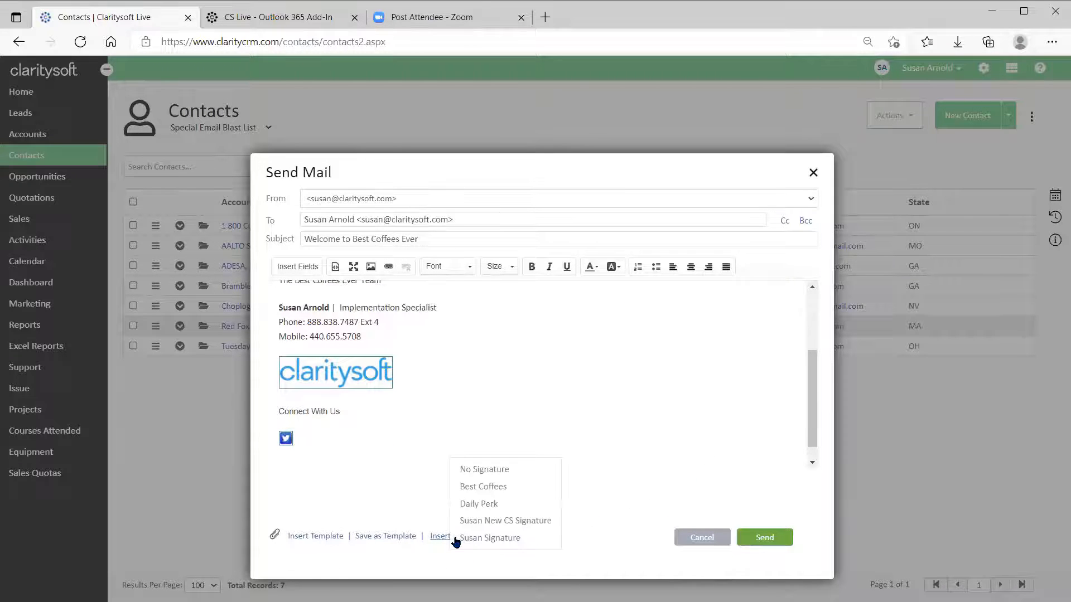
pyautogui.click(484, 487)
pyautogui.scroll(-5, 513, 435)
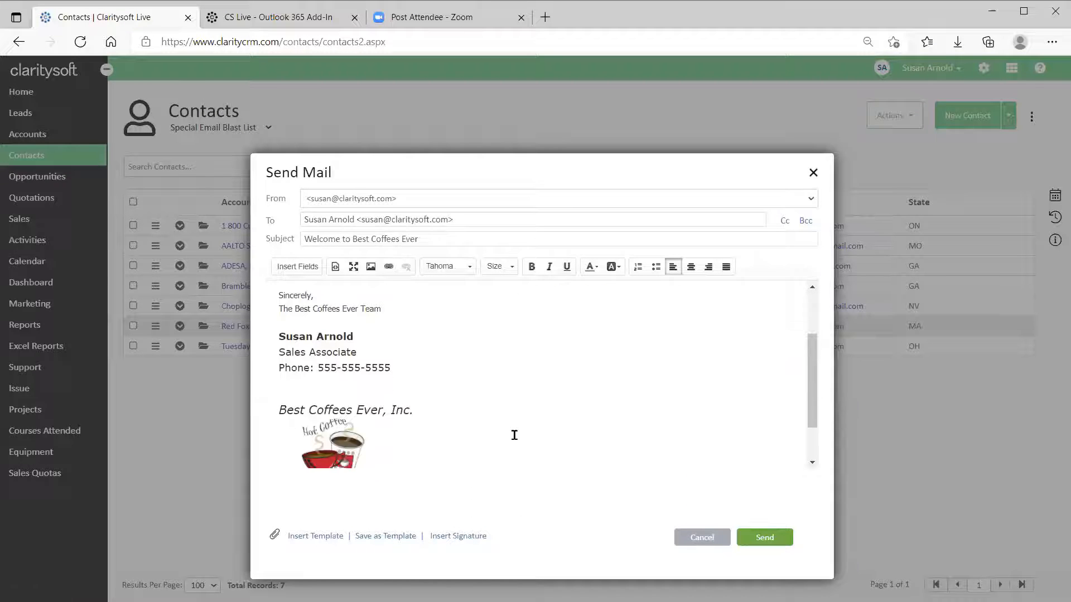
pyautogui.scroll(1, 541, 431)
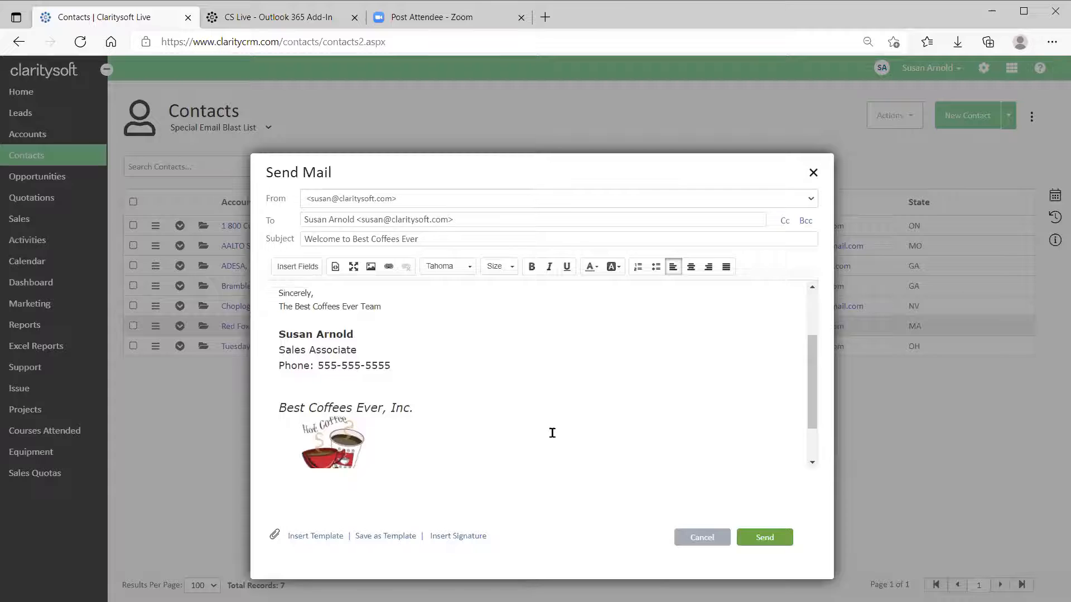
pyautogui.scroll(2, 557, 432)
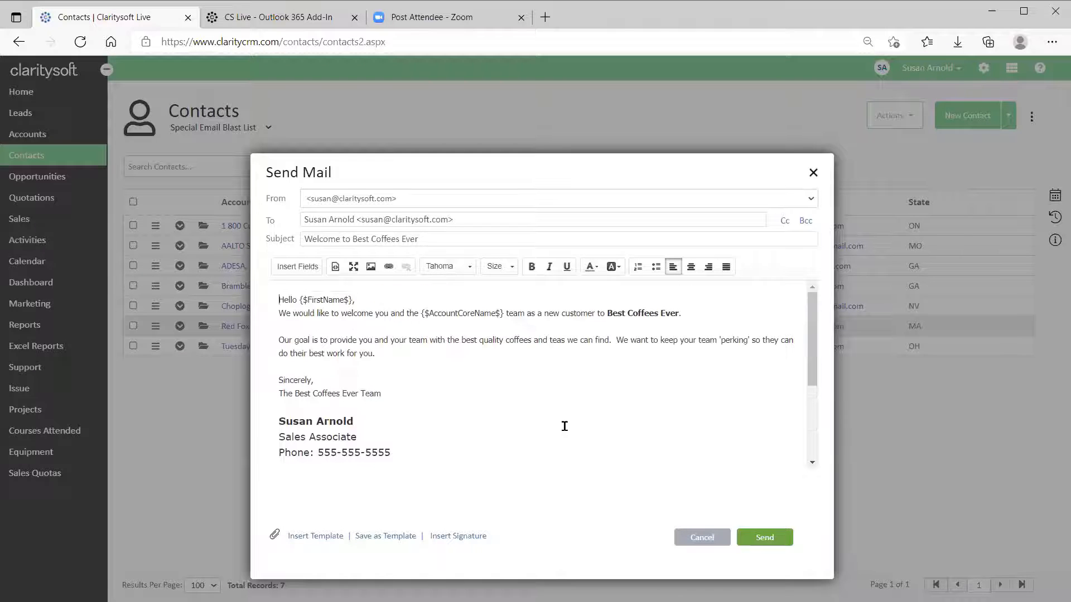
pyautogui.scroll(-3, 564, 427)
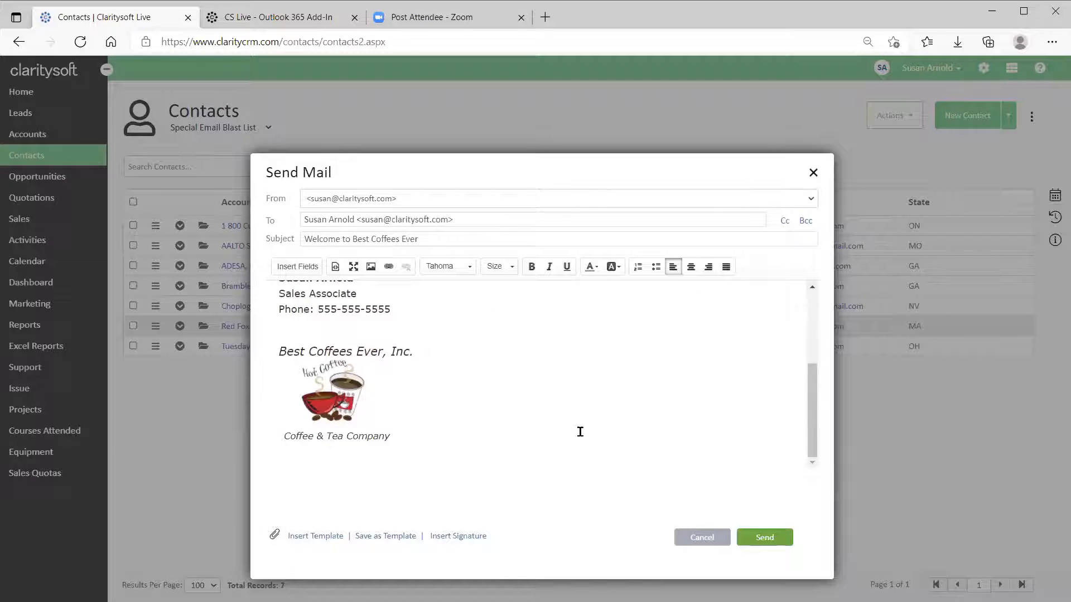
pyautogui.scroll(1, 580, 436)
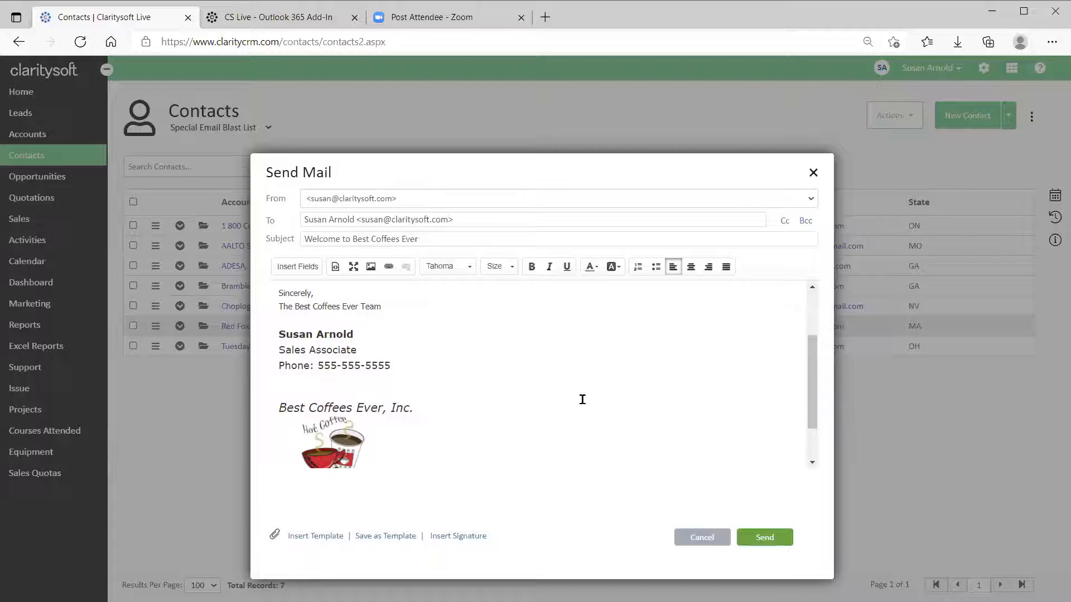
pyautogui.scroll(3, 583, 389)
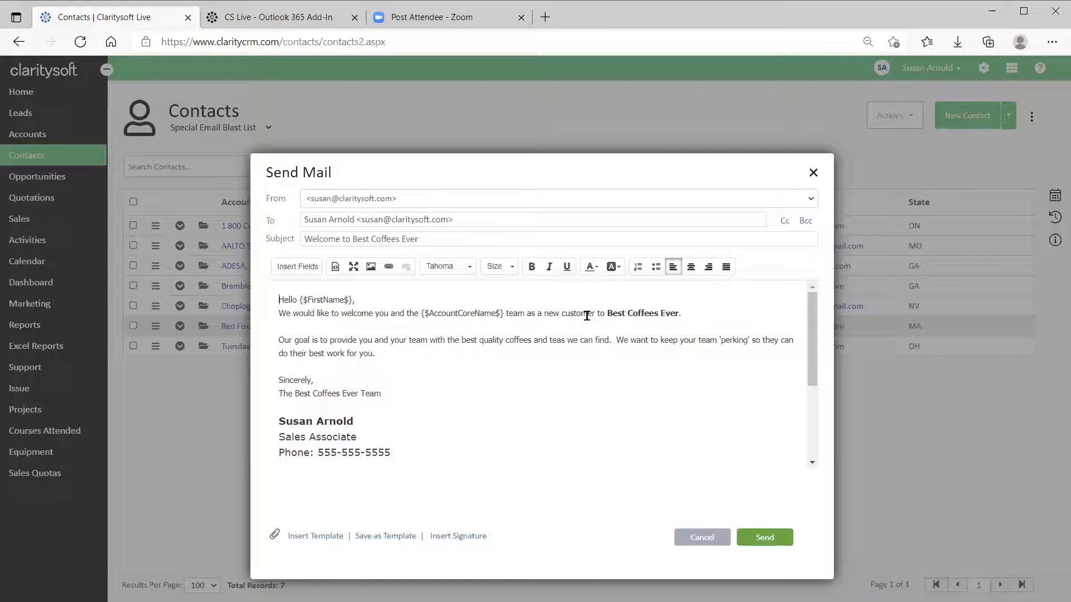
pyautogui.click(765, 537)
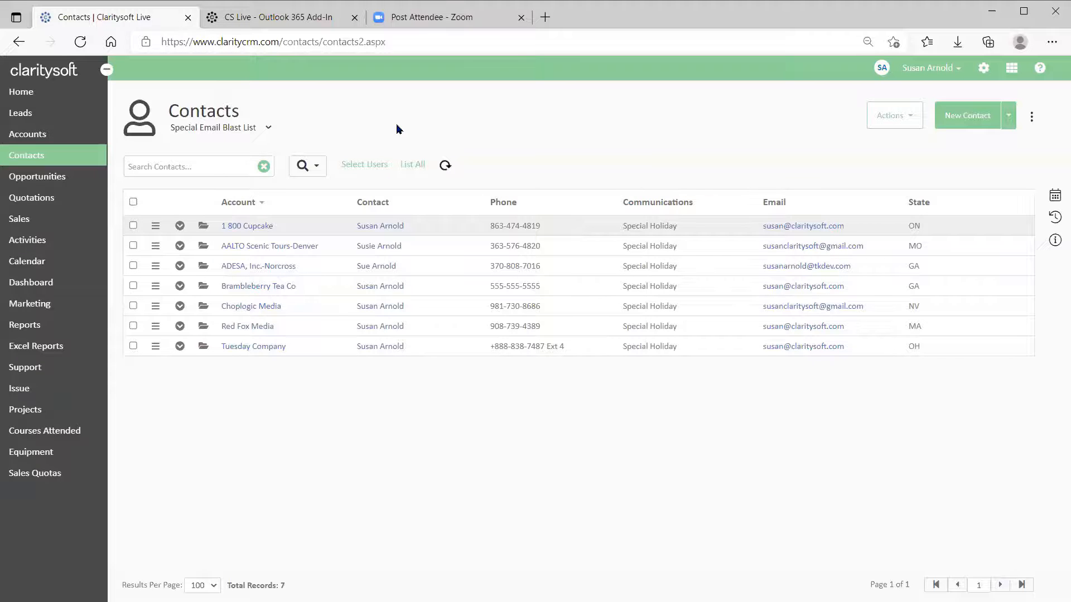
# Switch the list to All Contacts and open the first 1 800 Cupcake contact for editing.
pyautogui.click(268, 129)
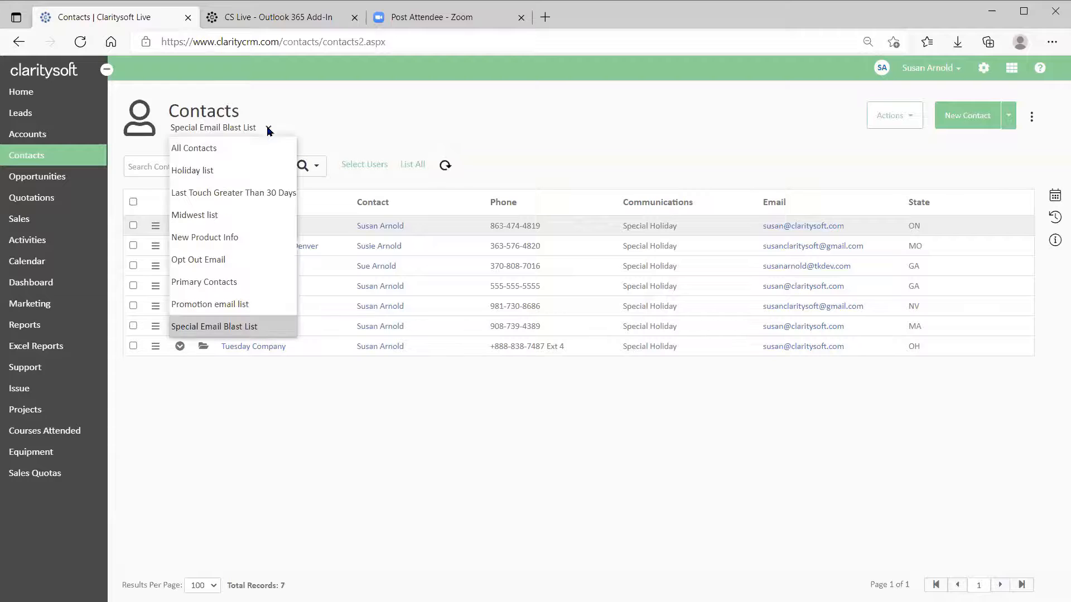
pyautogui.click(248, 150)
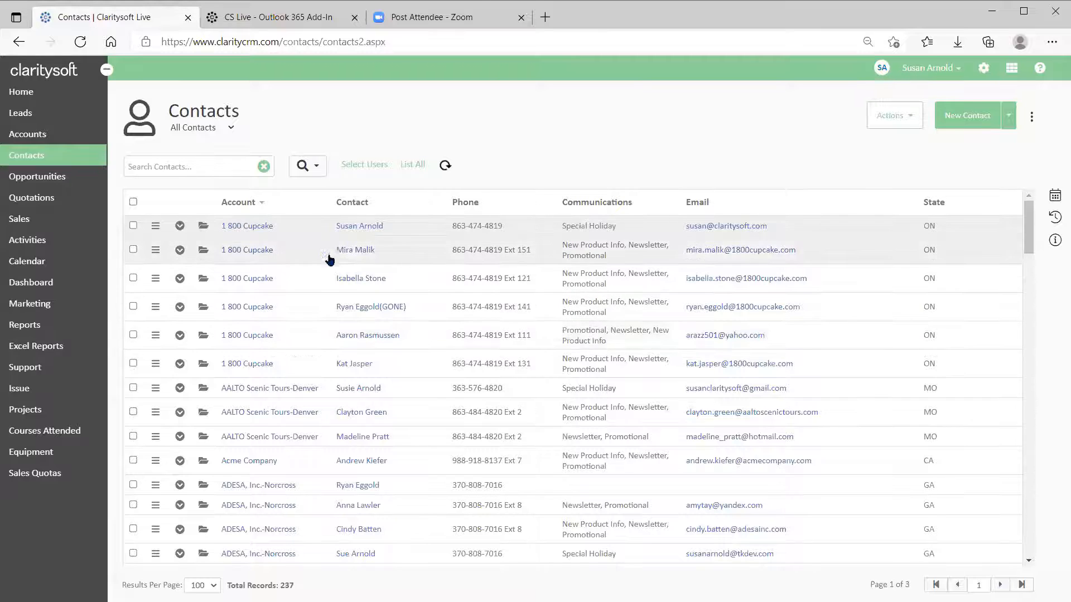
pyautogui.click(204, 232)
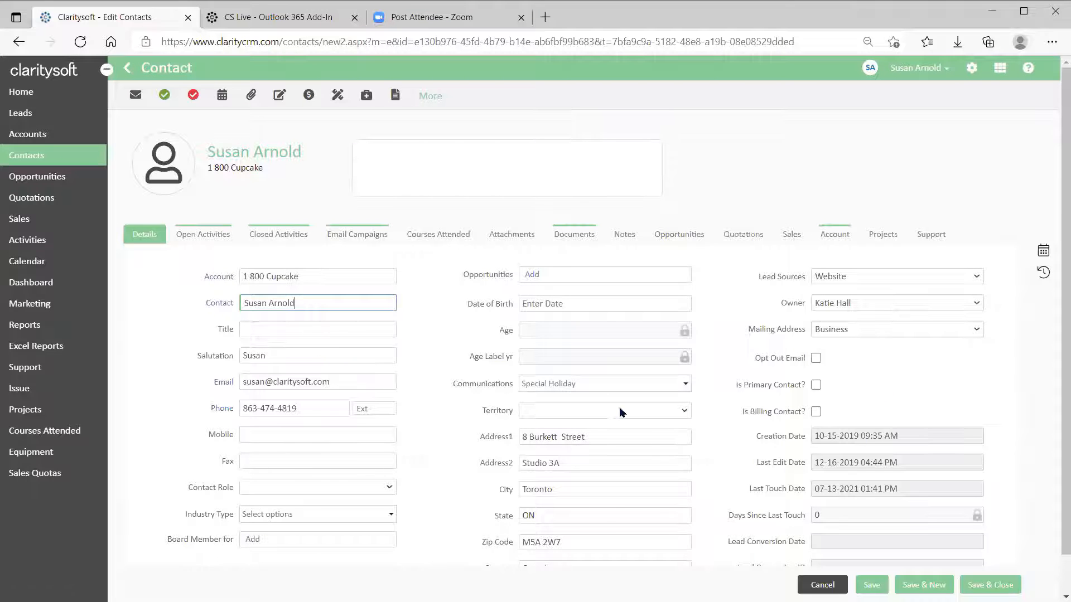
# Check the contact's Communications options, leave them at Special Holiday, and return to the Contacts list.
pyautogui.click(687, 384)
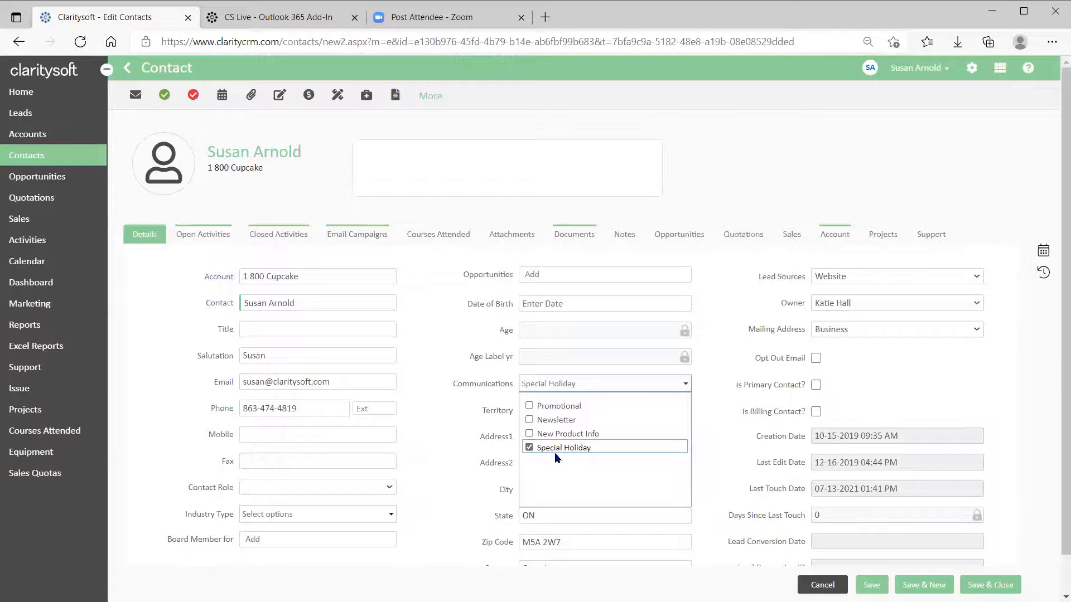
pyautogui.click(462, 406)
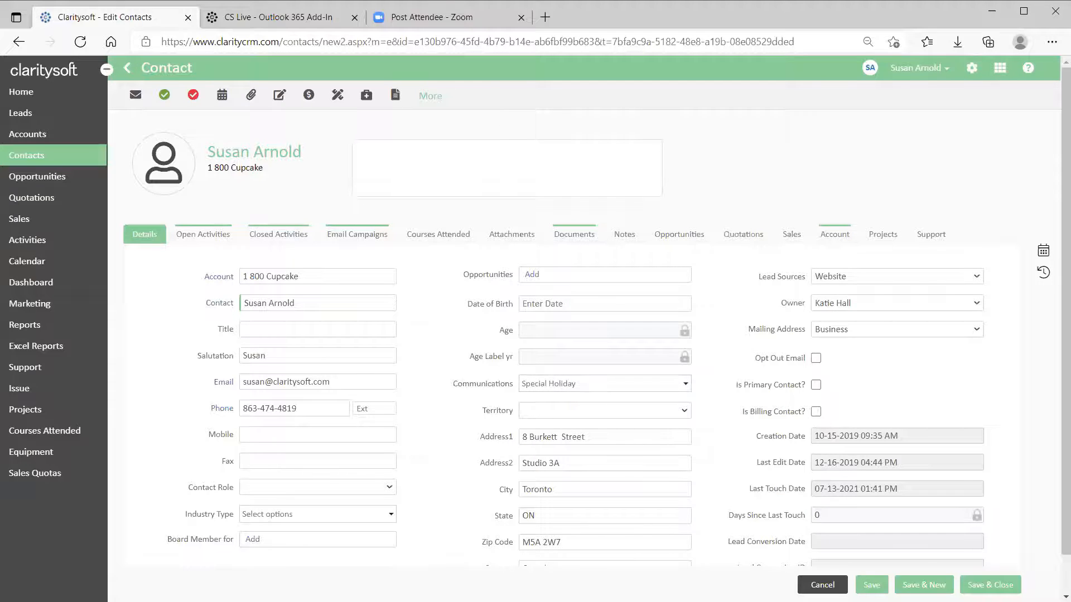
pyautogui.hotkey('alt', 'Left')
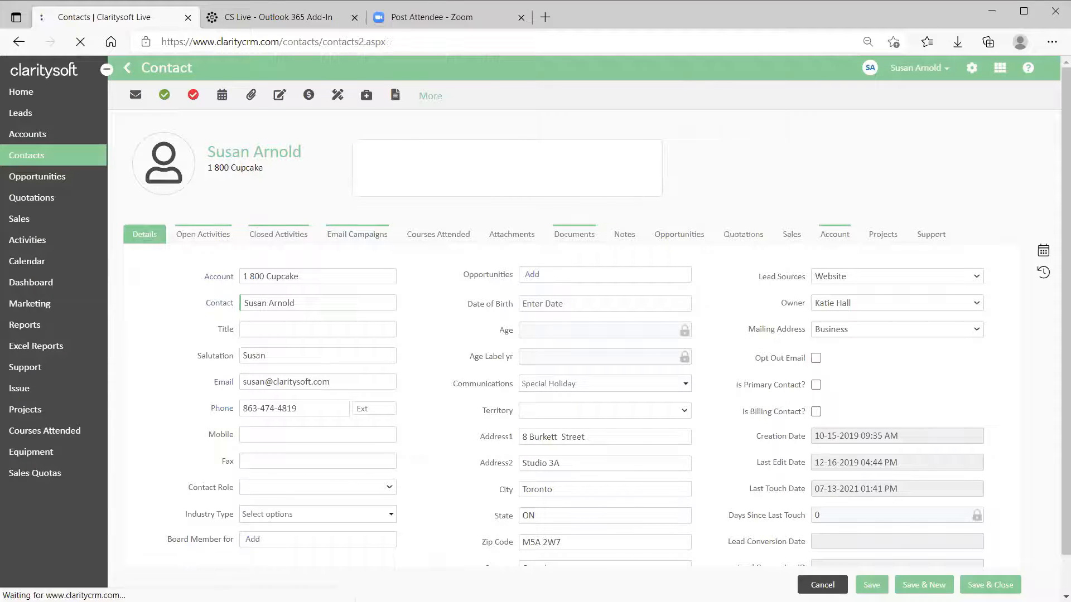
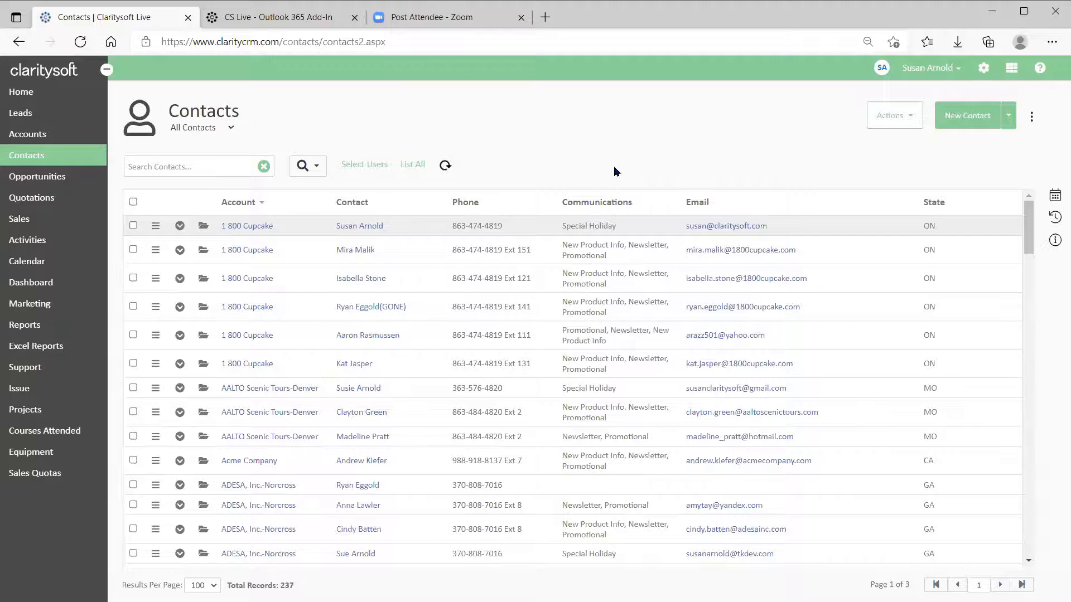
# Run an advanced contact search on the Newsletter communication option, returning 128 contacts.
pyautogui.click(318, 168)
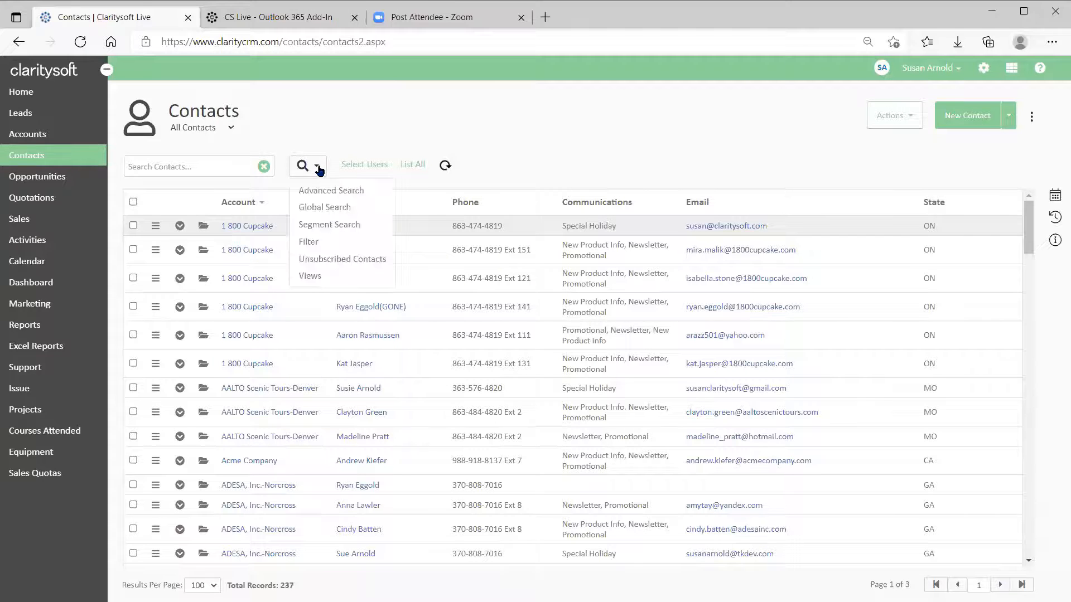
pyautogui.click(354, 189)
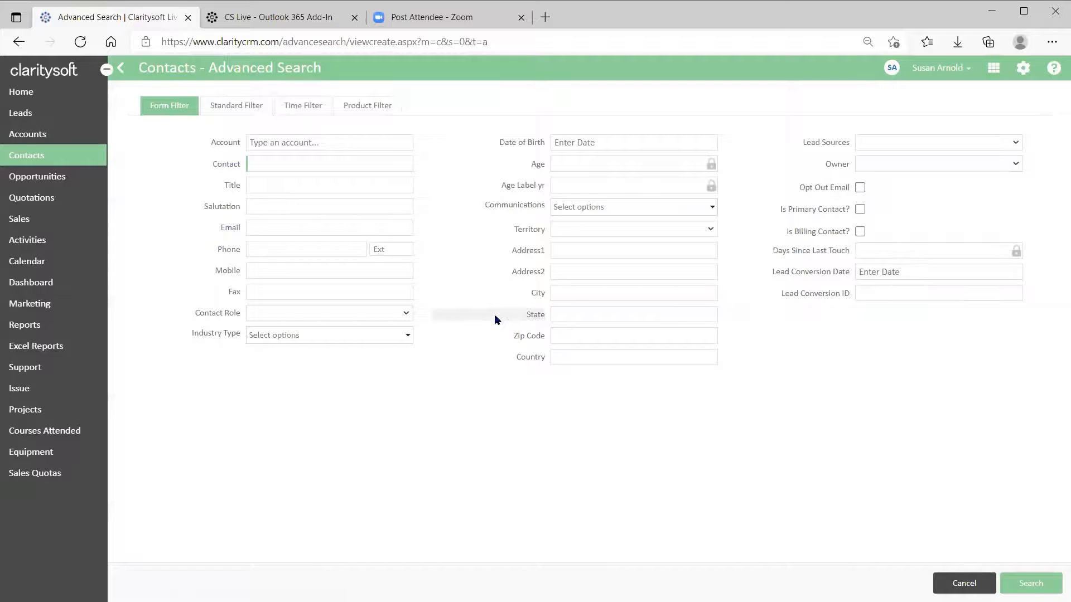
pyautogui.click(712, 209)
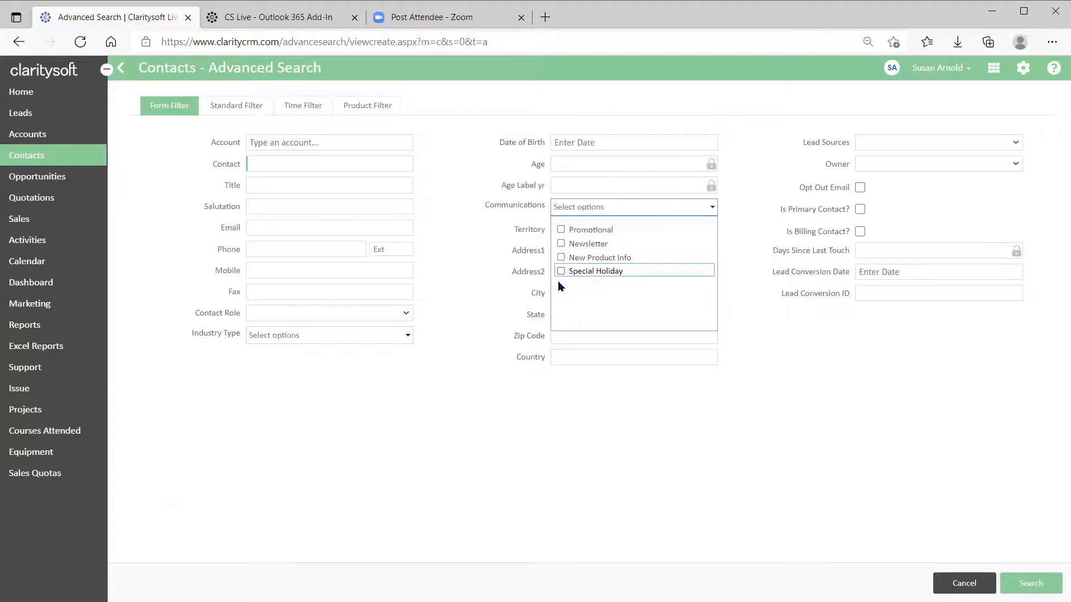
pyautogui.click(561, 244)
pyautogui.click(1031, 583)
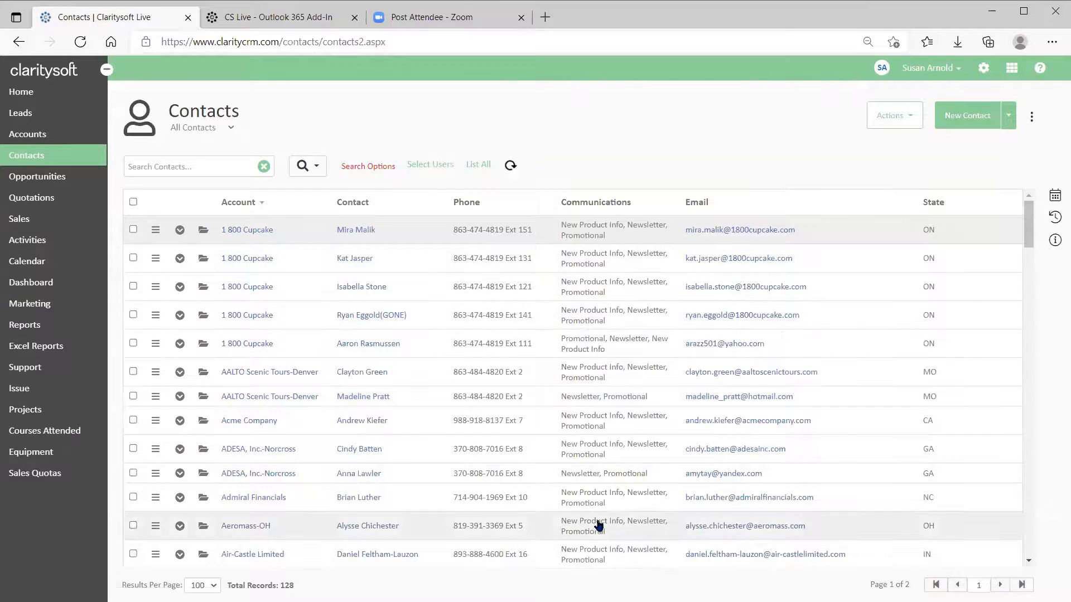
# Select the Newsletter results, then leave Actions unused and clear the Newsletter search.
pyautogui.click(133, 202)
pyautogui.click(897, 119)
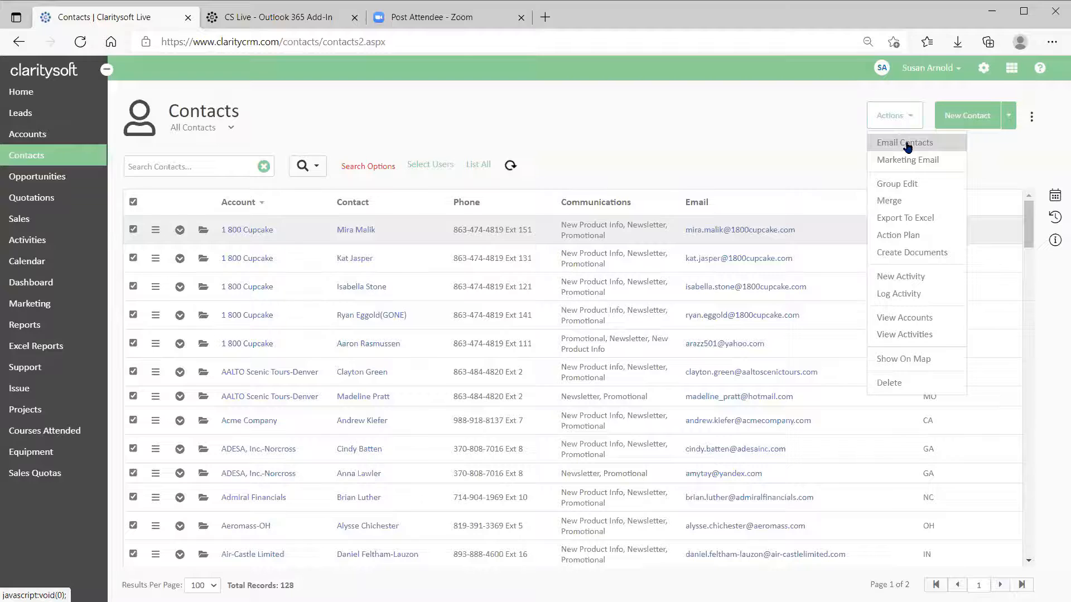
pyautogui.click(631, 120)
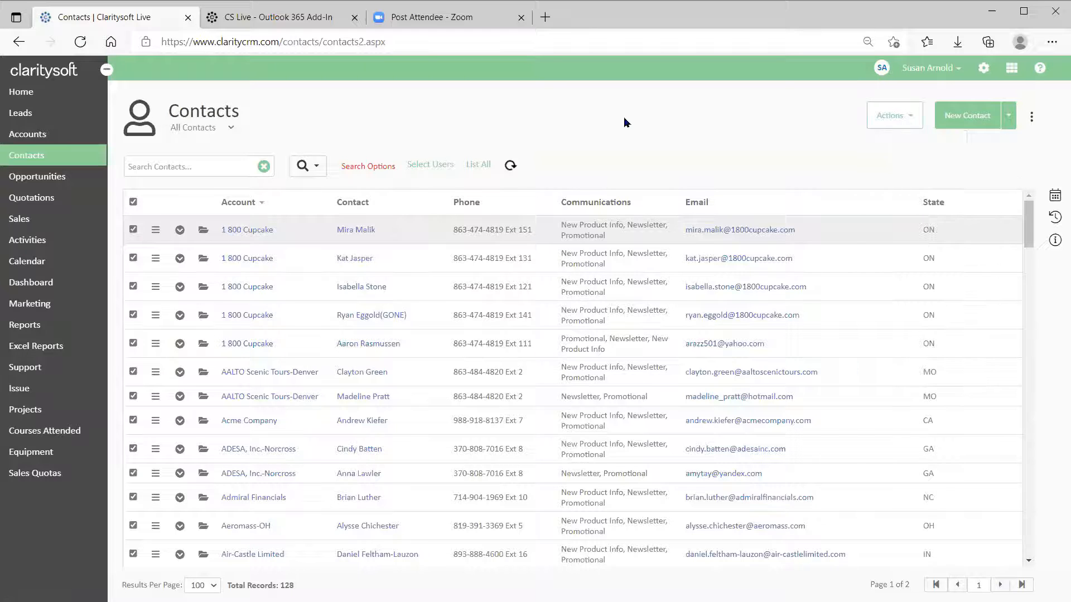
pyautogui.moveTo(368, 166)
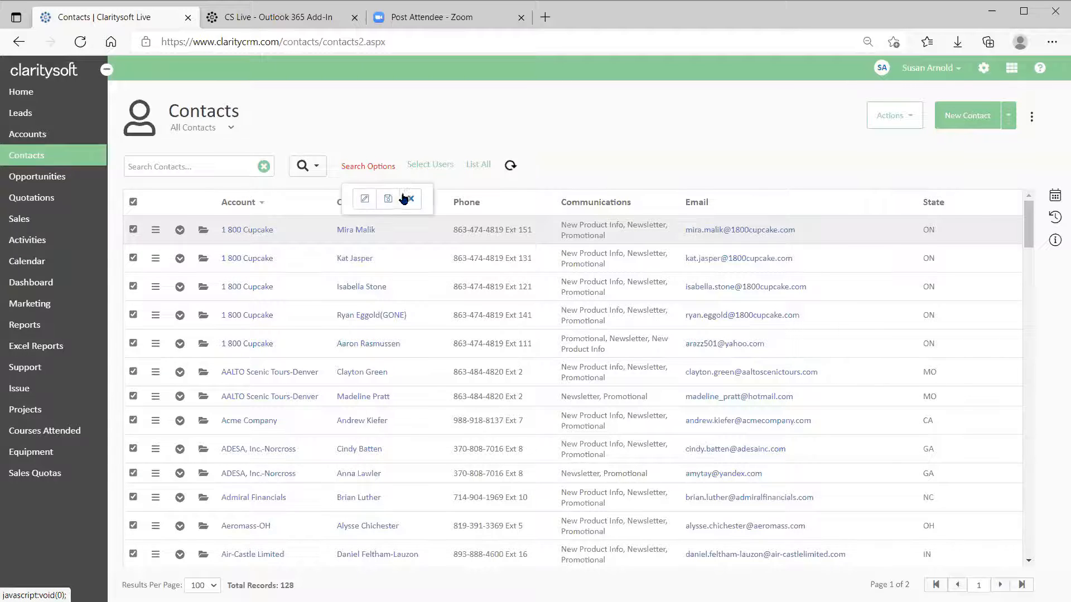
pyautogui.click(411, 201)
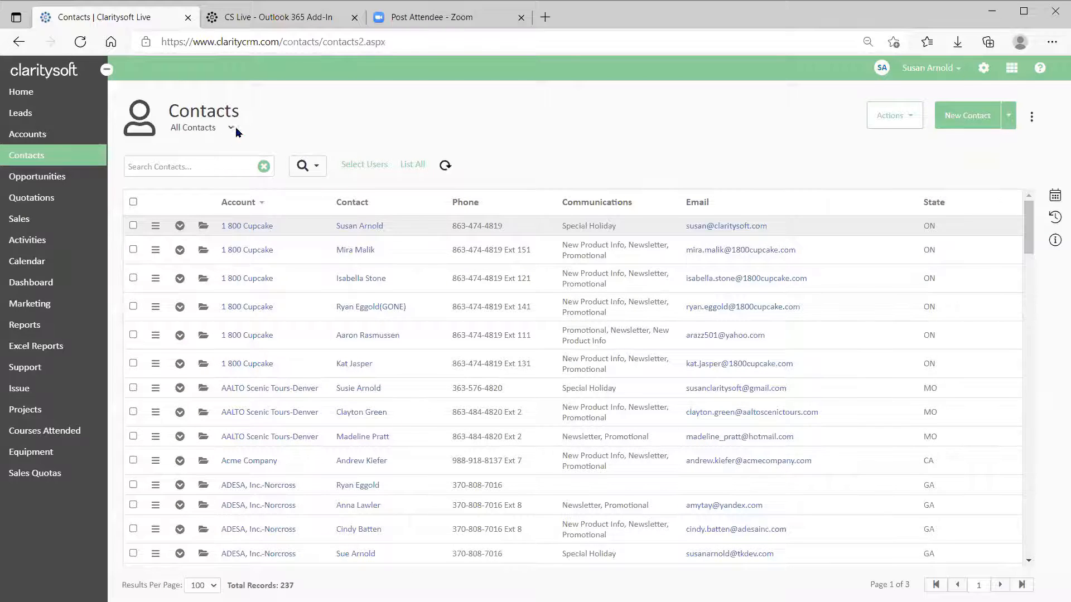
# Switch to the Special Email Blast List view and select all 7 contacts for bulk actions.
pyautogui.click(232, 128)
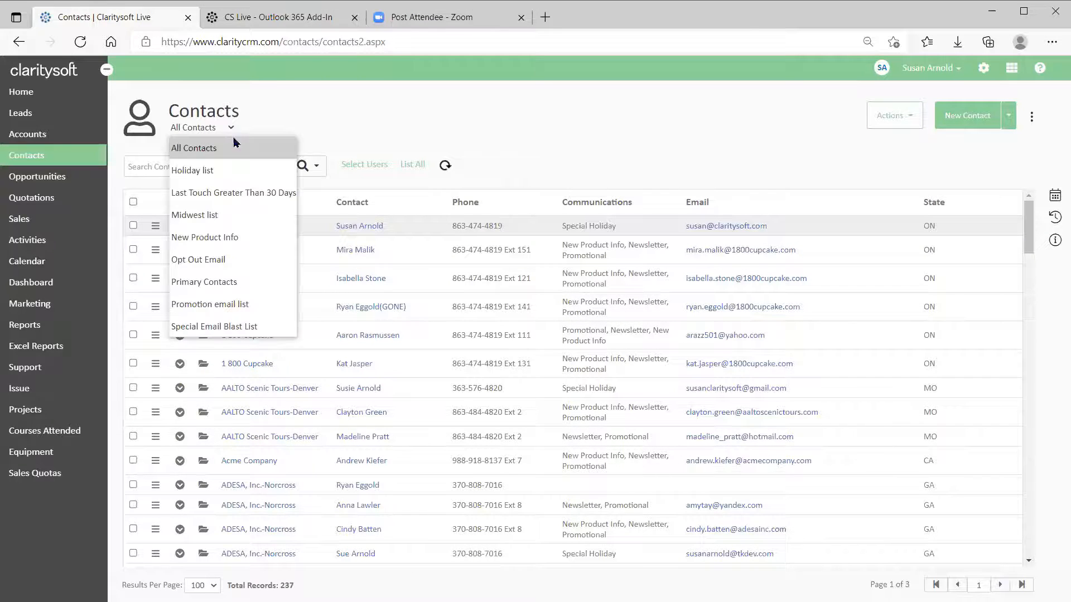
pyautogui.click(239, 328)
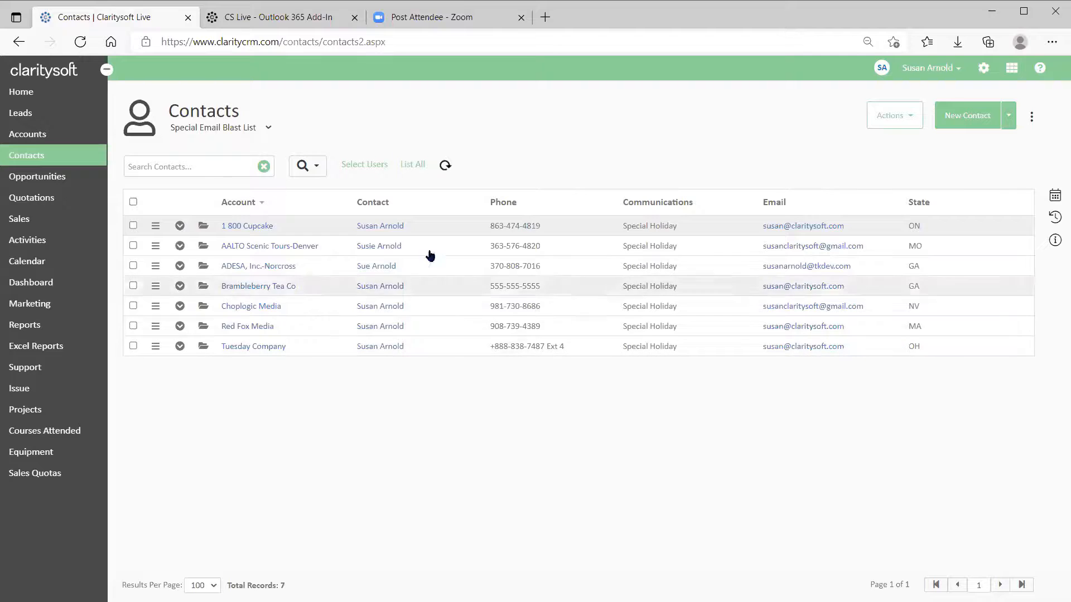
pyautogui.click(133, 202)
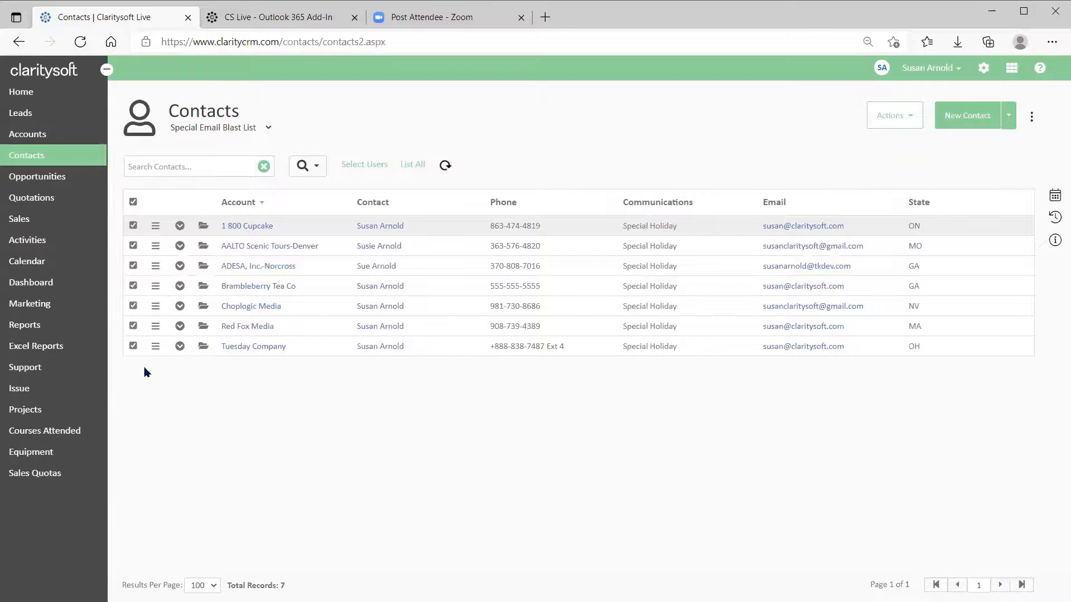
pyautogui.click(915, 118)
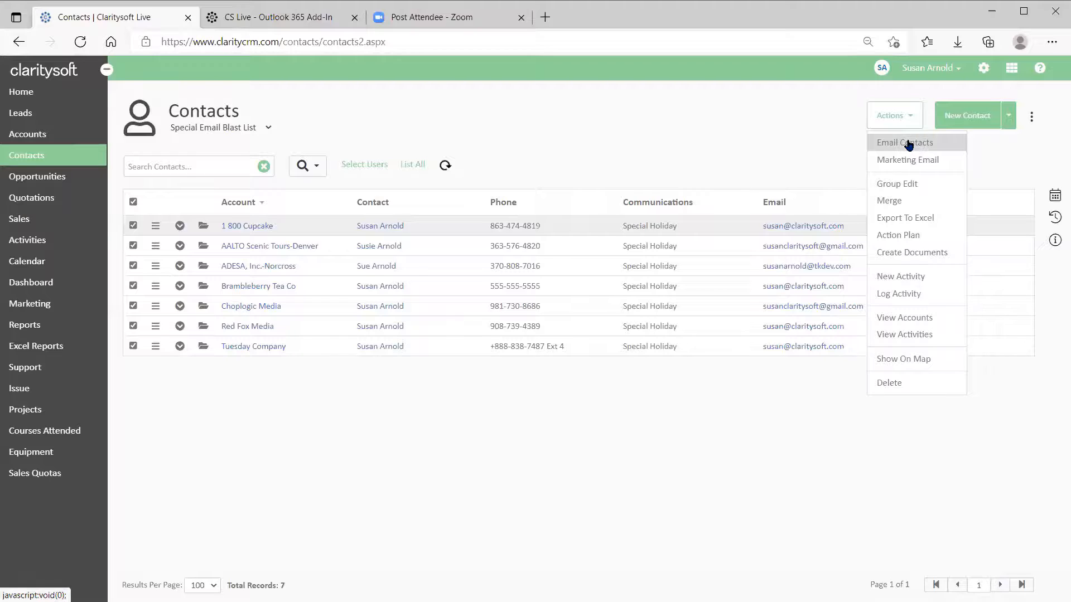
# Start an email to all 7 contacts using Email Contacts with All Filtered Records.
pyautogui.click(909, 144)
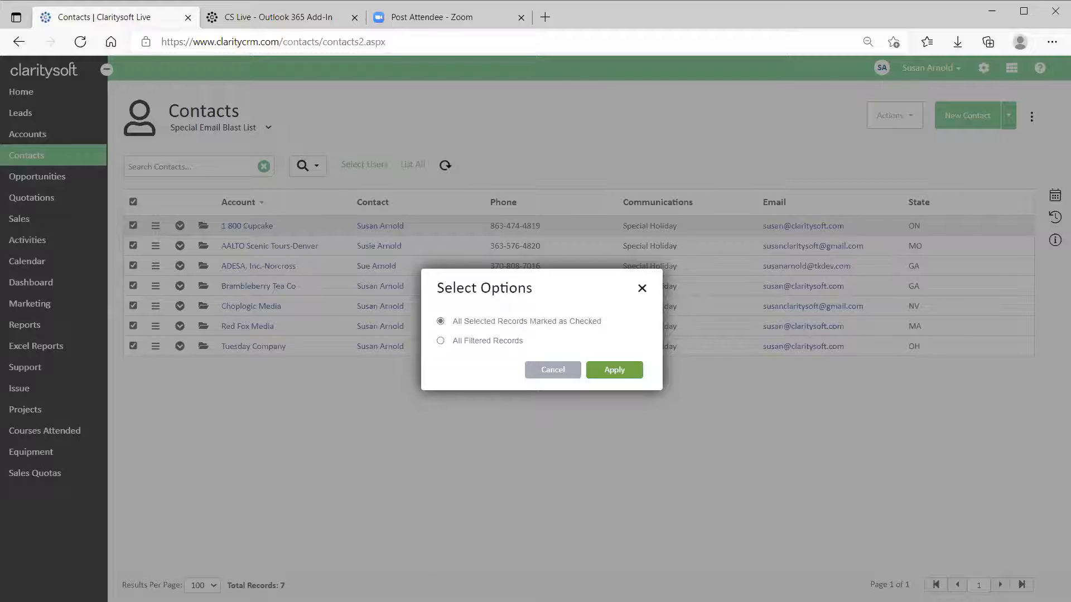
pyautogui.click(441, 341)
pyautogui.click(614, 370)
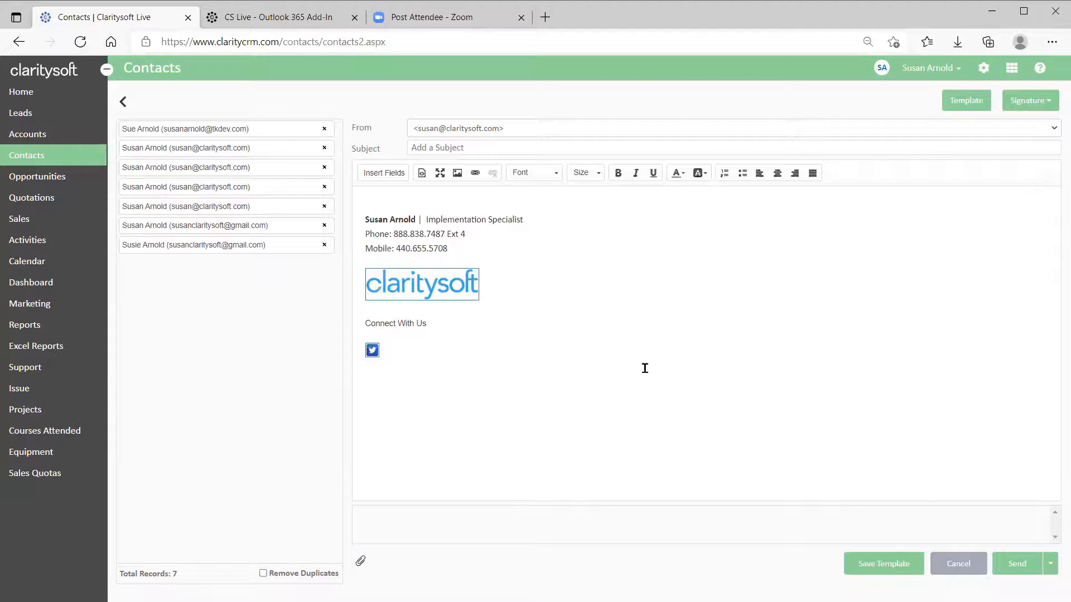
# Apply the Welcome New Coffee Customer template, setting the subject 'Welcome to Best Coffees Ever'.
pyautogui.click(967, 103)
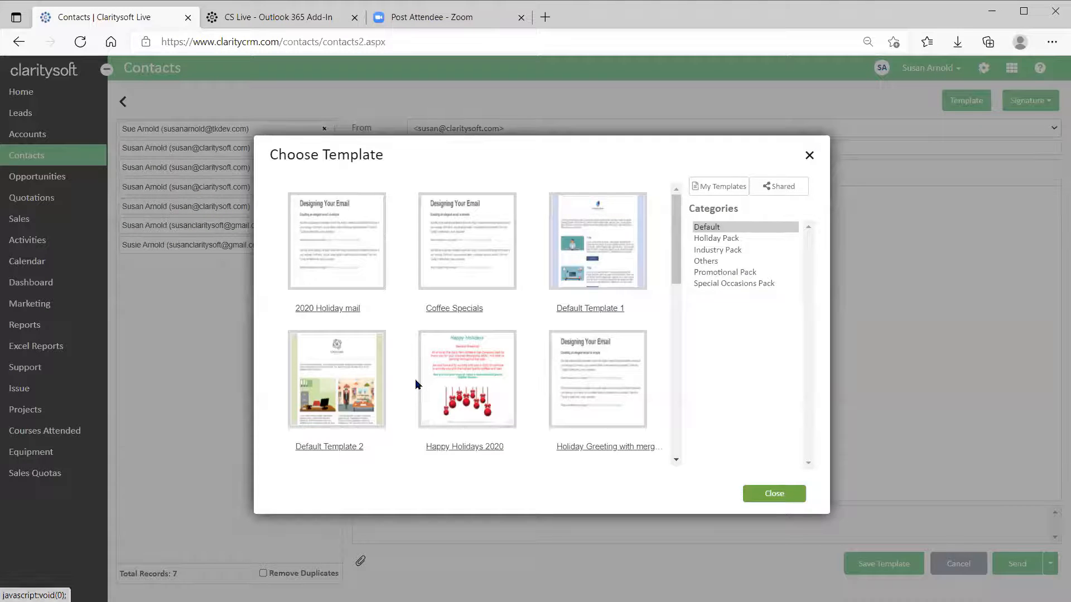
pyautogui.scroll(-7, 455, 363)
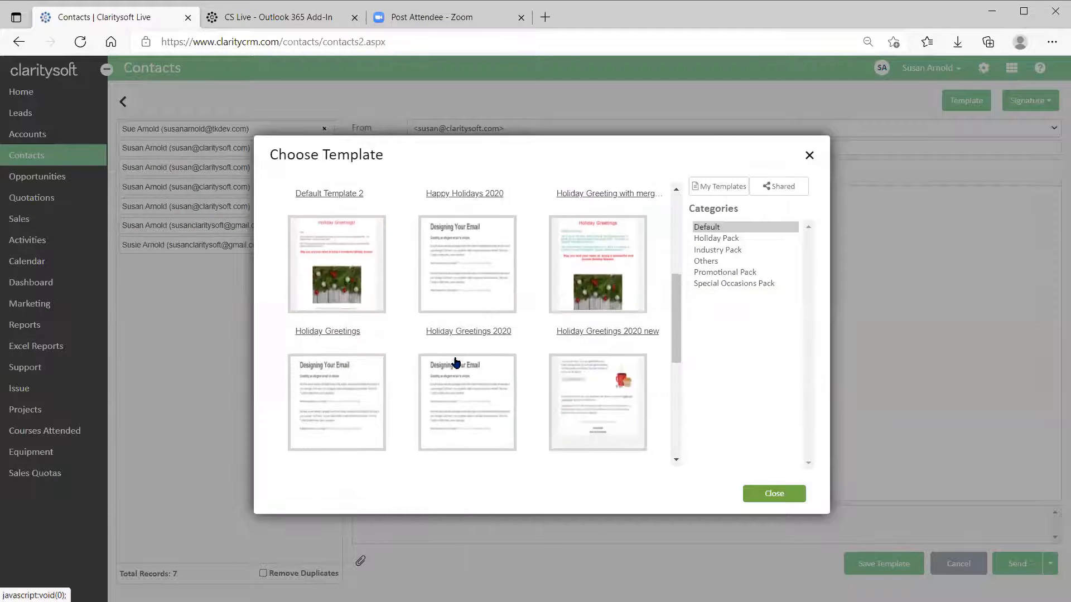
pyautogui.scroll(-3, 455, 363)
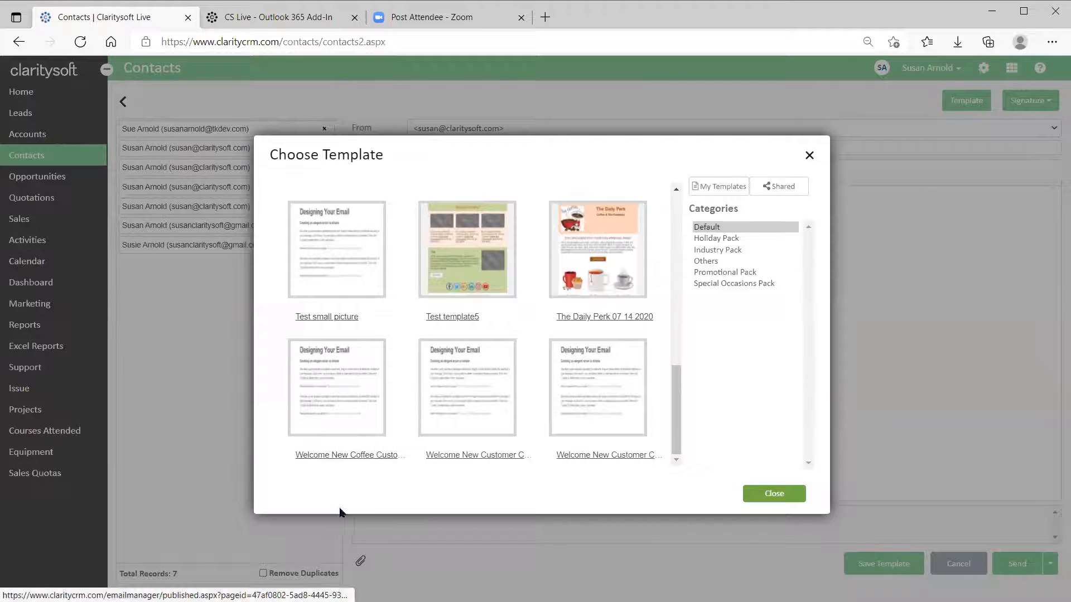
pyautogui.click(333, 401)
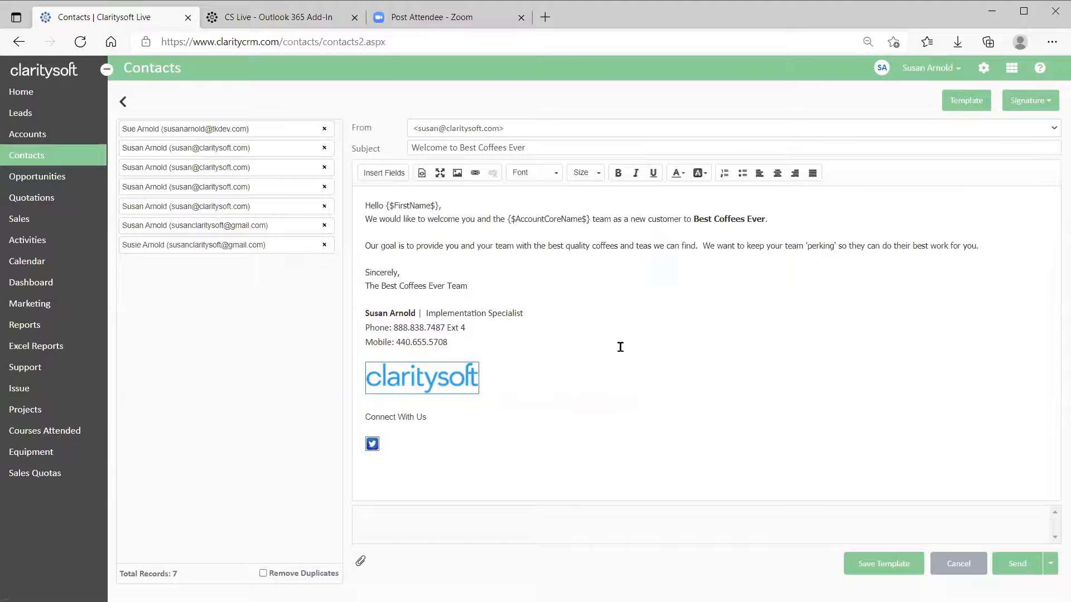
# Switch the email signature to Best Coffees and review the send scheduling options.
pyautogui.click(1040, 102)
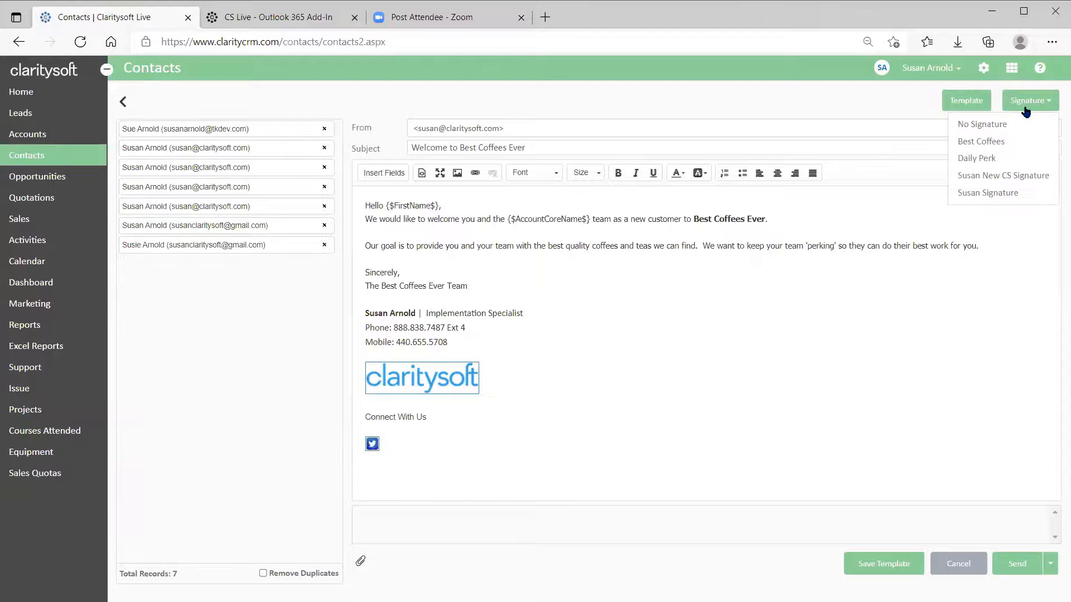
pyautogui.click(992, 146)
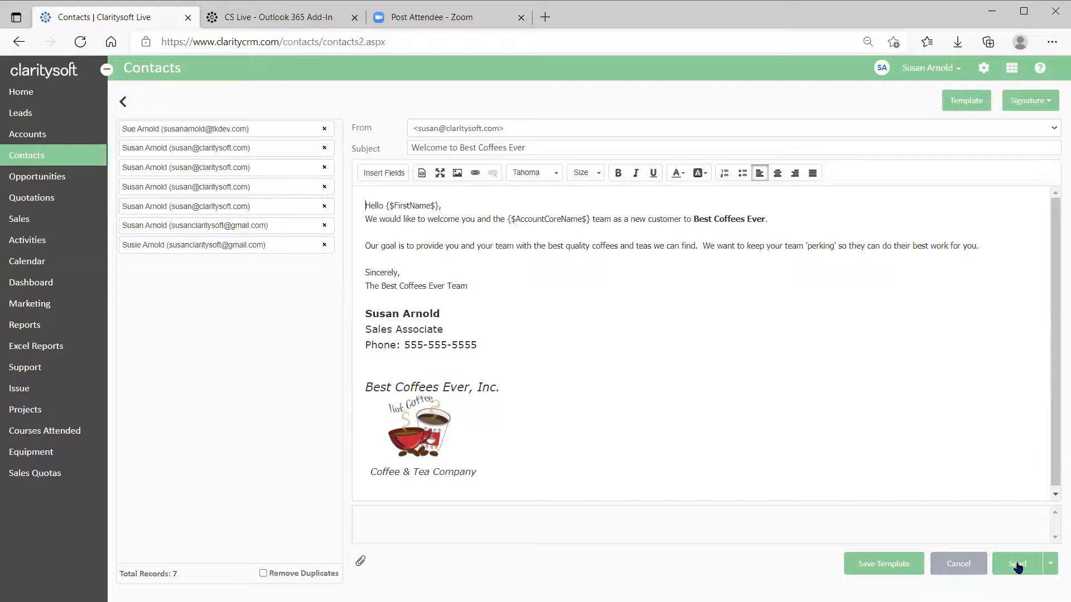
pyautogui.click(1050, 565)
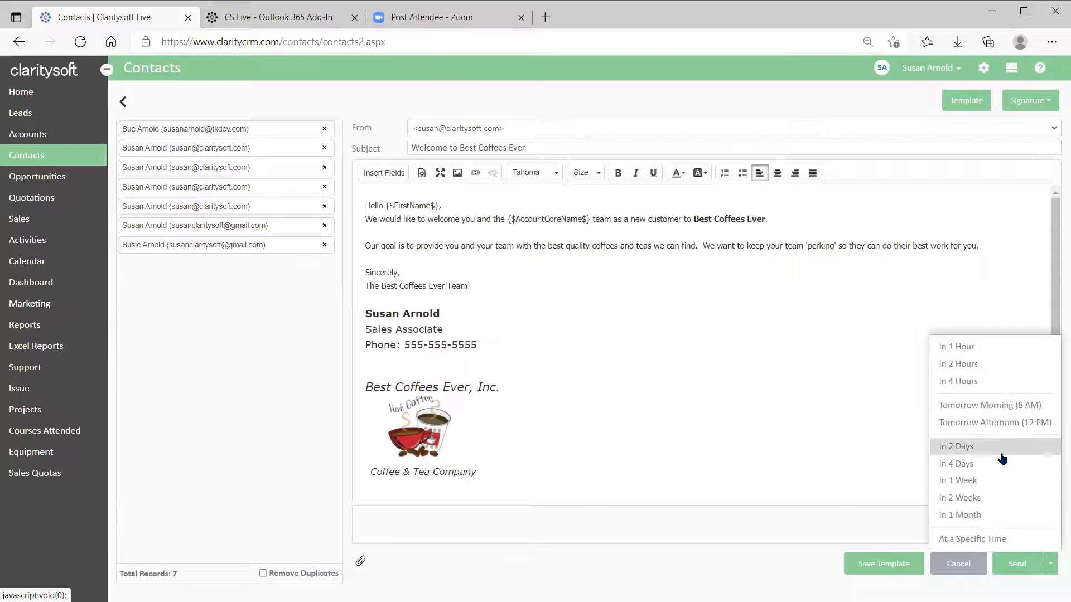
# Send the welcome email now and confirm delivery to all 7 contacts.
pyautogui.click(1017, 567)
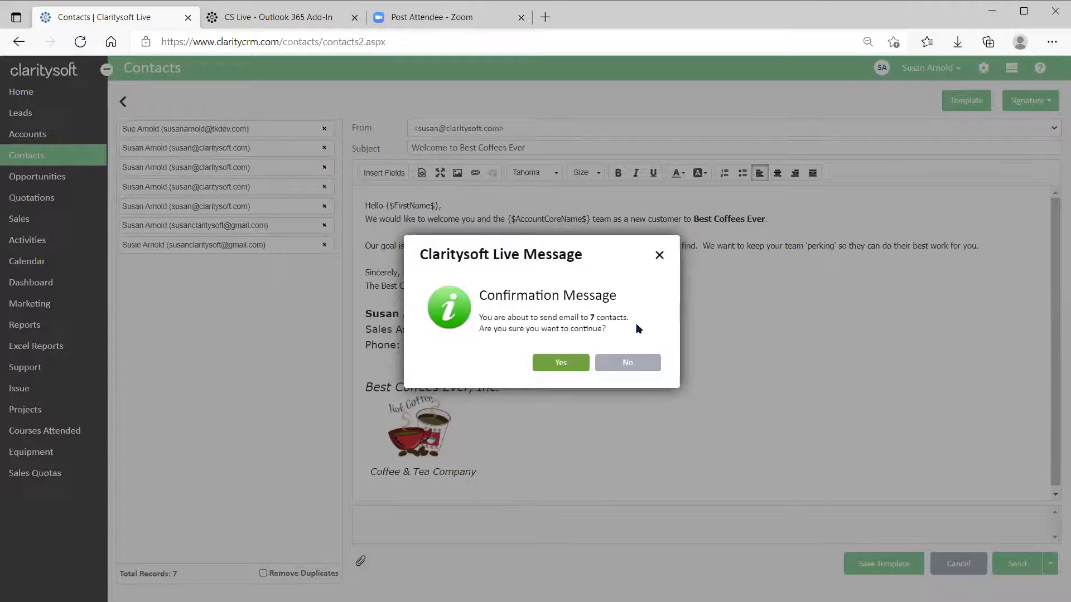
pyautogui.click(564, 366)
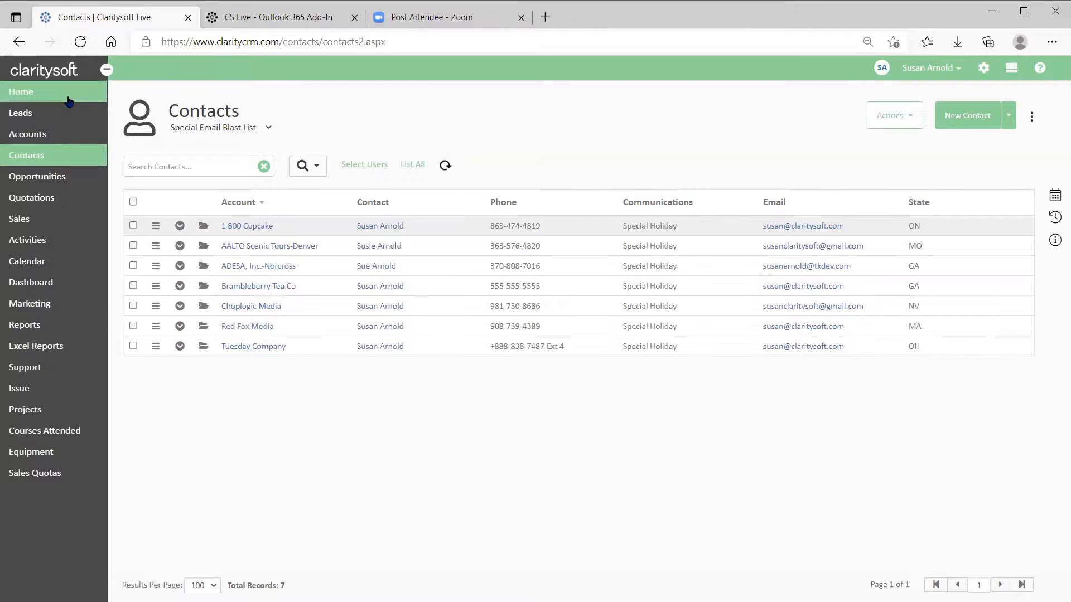
pyautogui.click(203, 228)
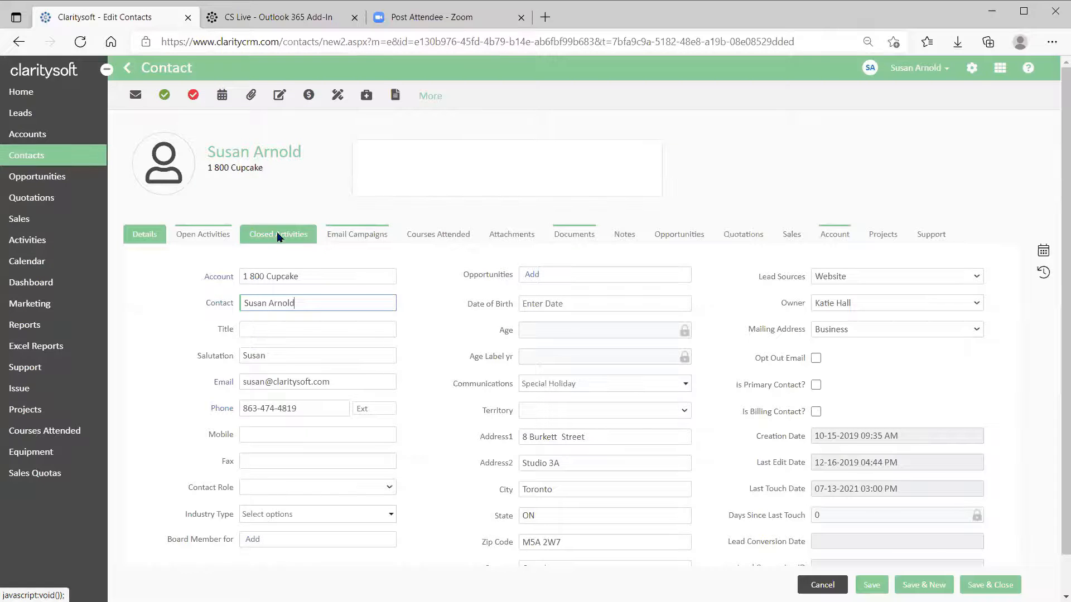
pyautogui.click(281, 237)
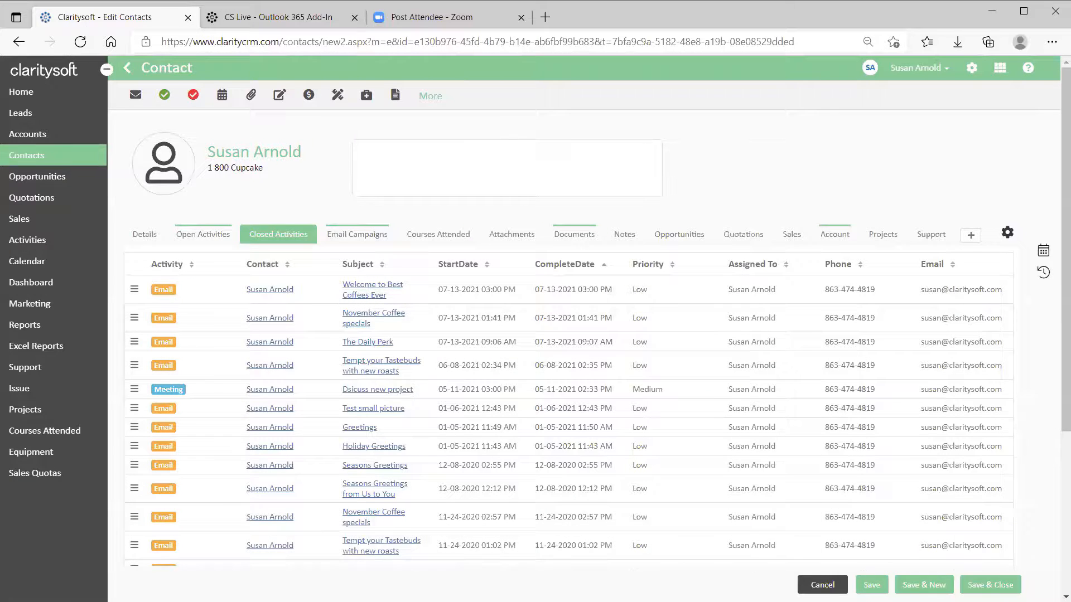
pyautogui.click(821, 585)
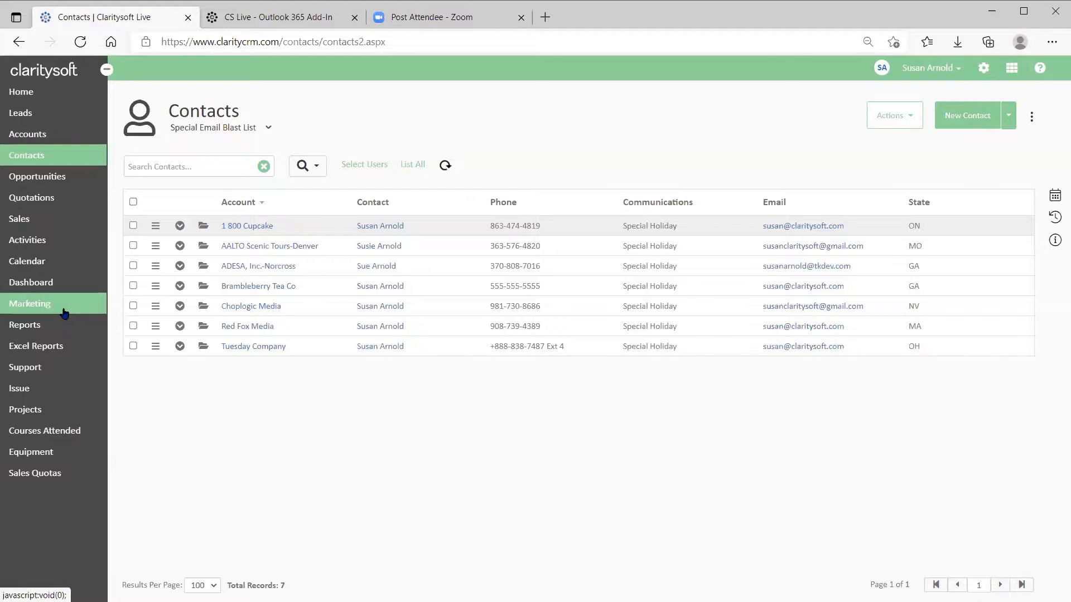
# Show the Marketing Email Tracking list of sent emails and open its date-range choices.
pyautogui.click(29, 307)
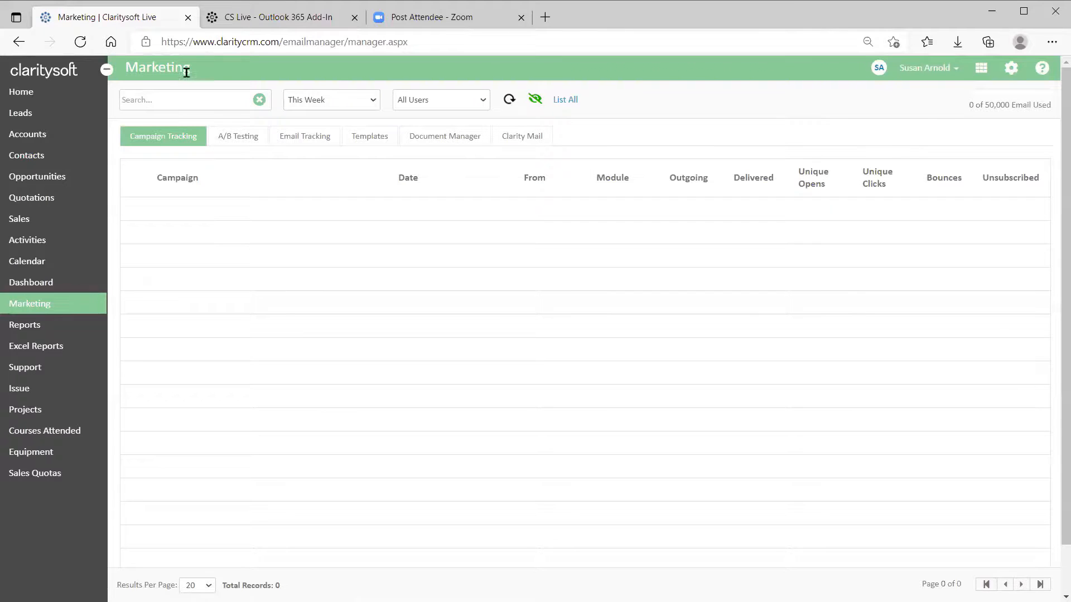
pyautogui.click(356, 139)
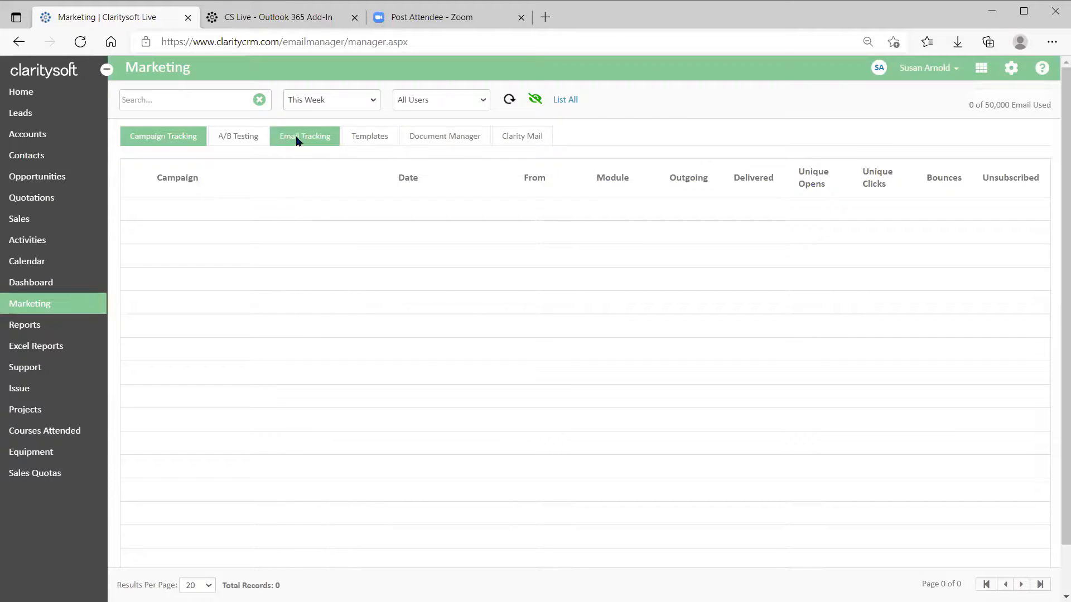
pyautogui.click(296, 141)
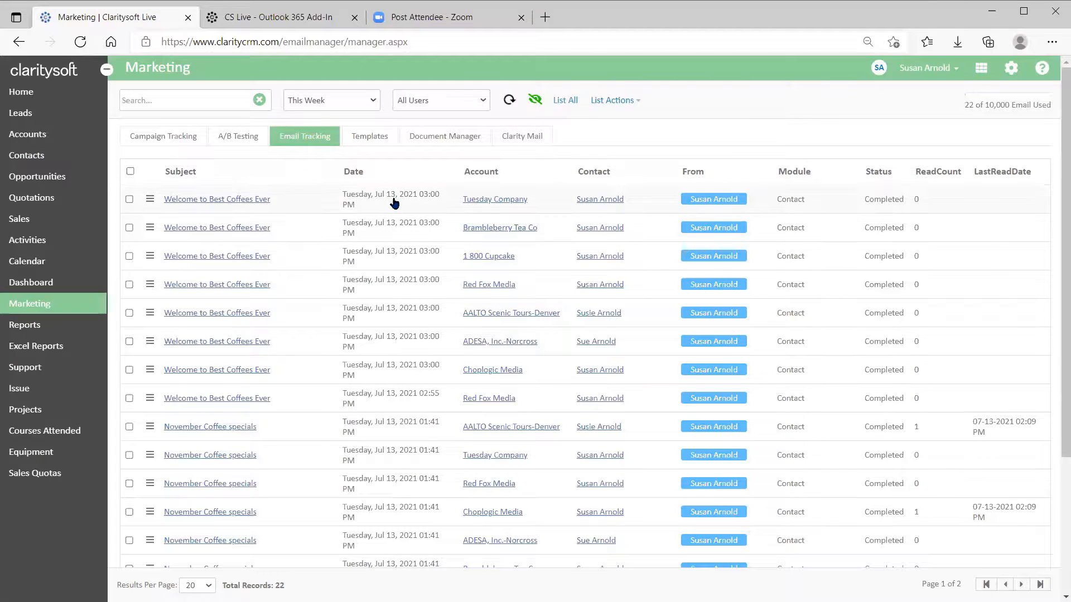
pyautogui.click(374, 103)
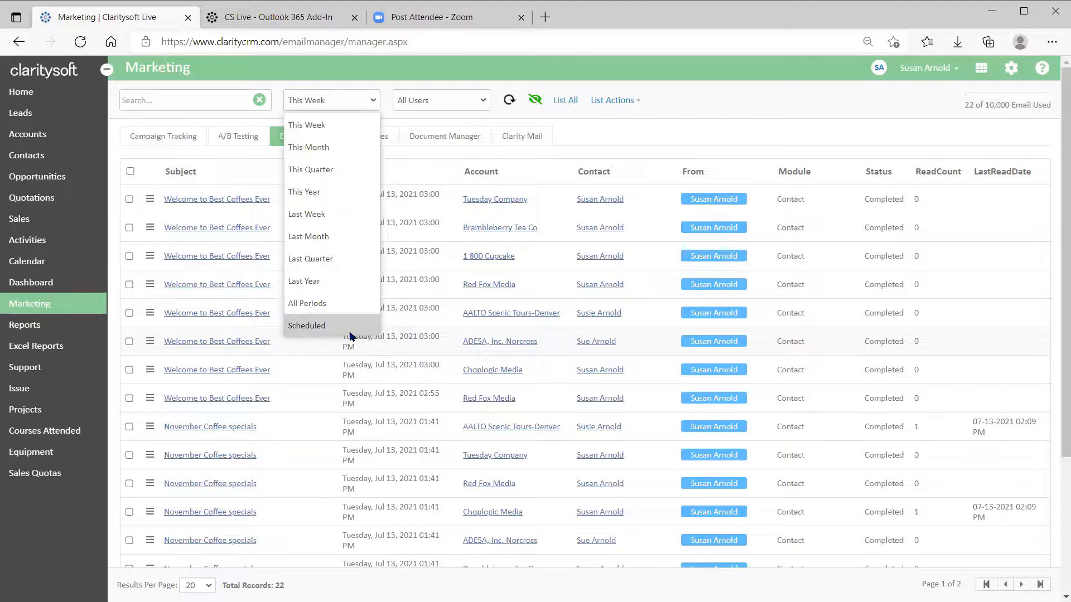
pyautogui.click(328, 125)
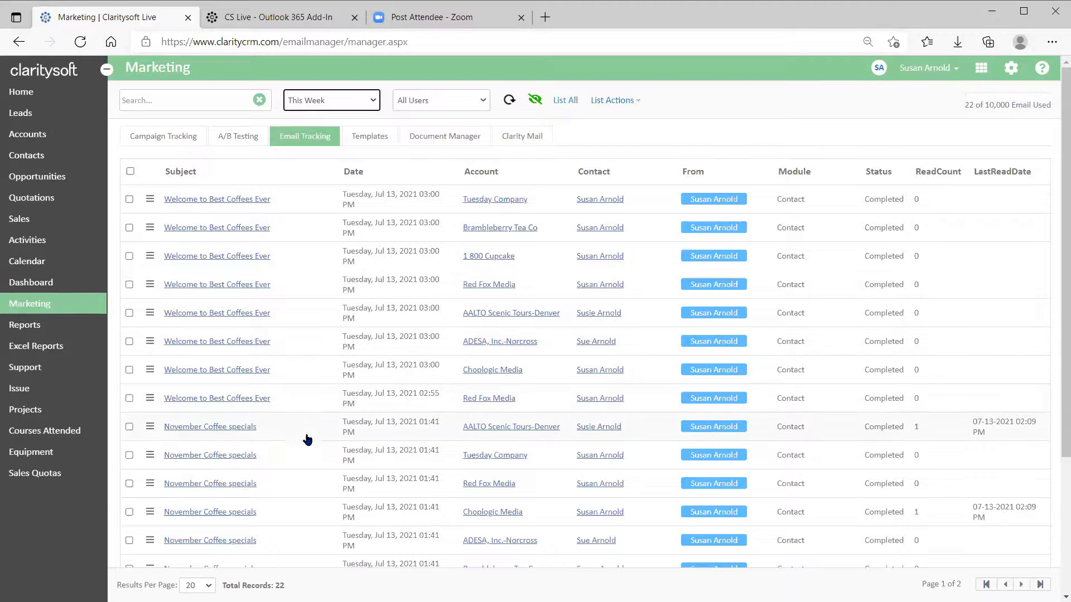
pyautogui.scroll(-3, 544, 404)
pyautogui.scroll(3, 543, 404)
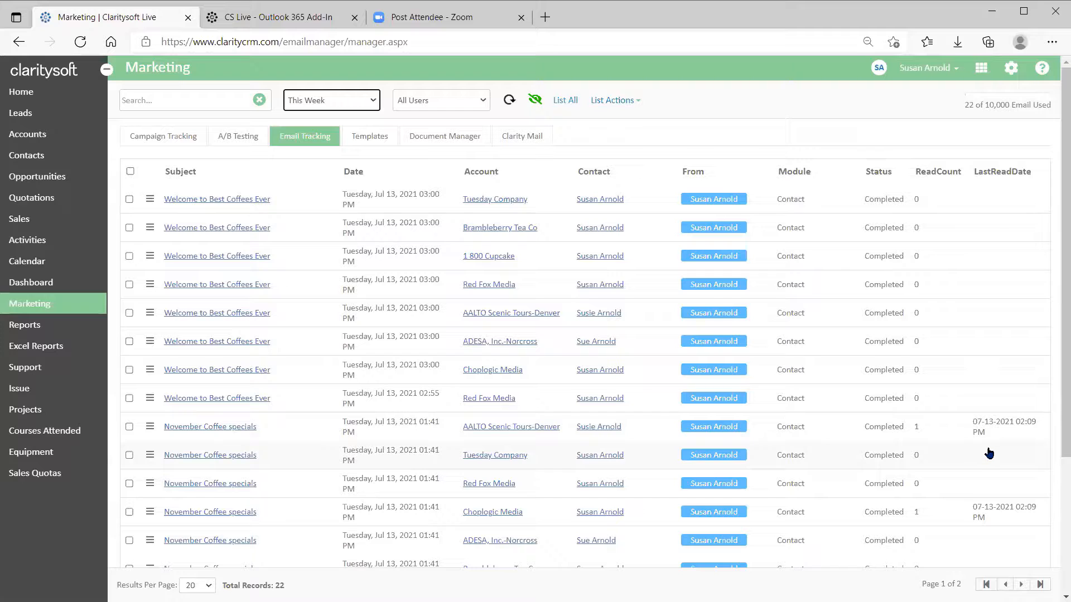
pyautogui.scroll(-3, 987, 306)
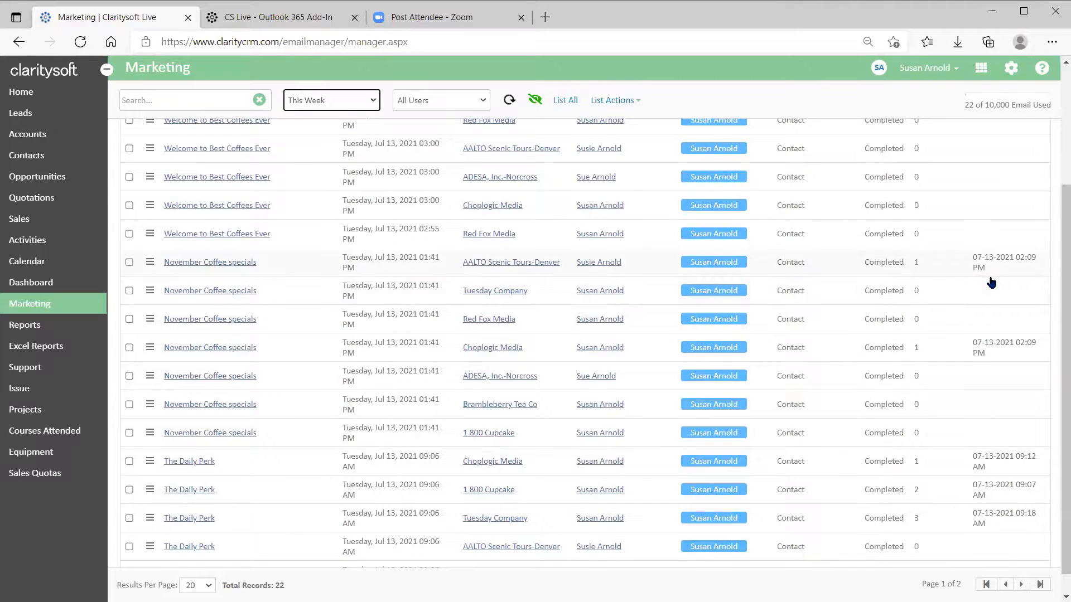
pyautogui.scroll(-1, 991, 284)
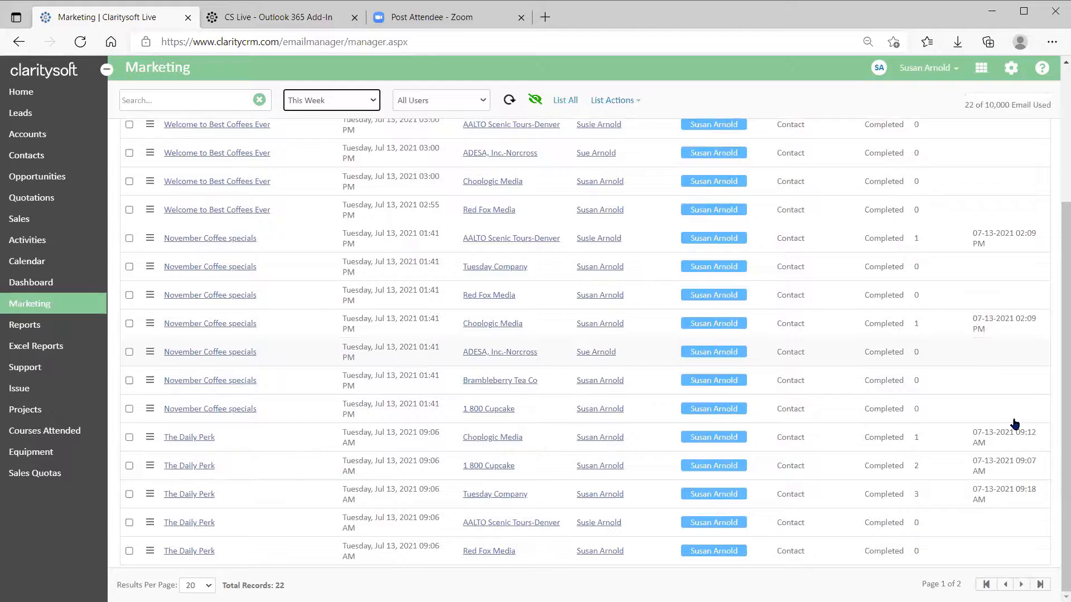
pyautogui.scroll(5, 968, 504)
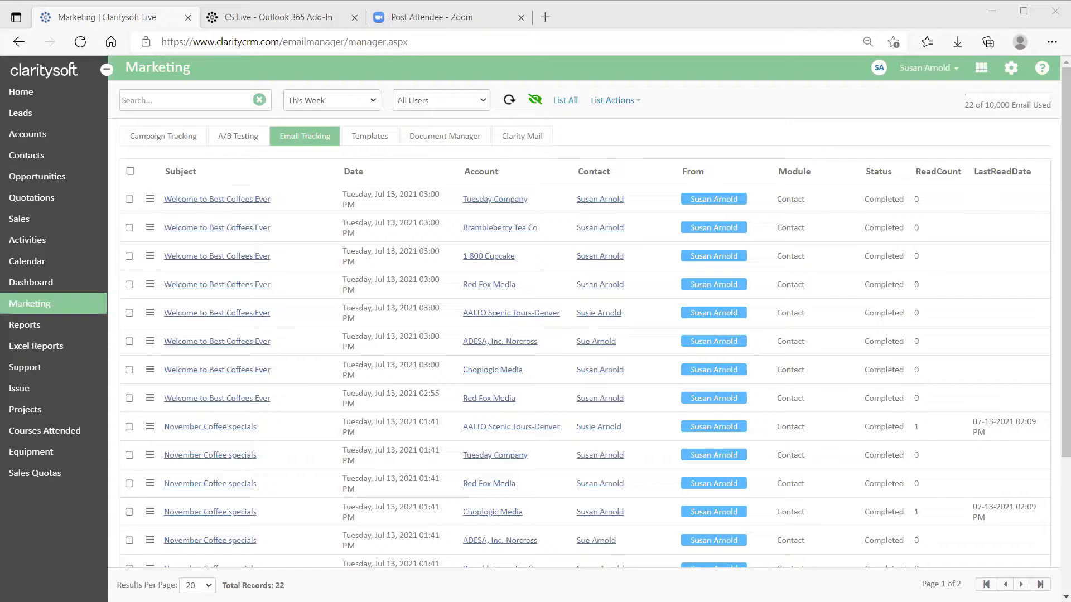
# Refresh the tracking list and open the Tuesday Company recipient's contact record.
pyautogui.click(509, 102)
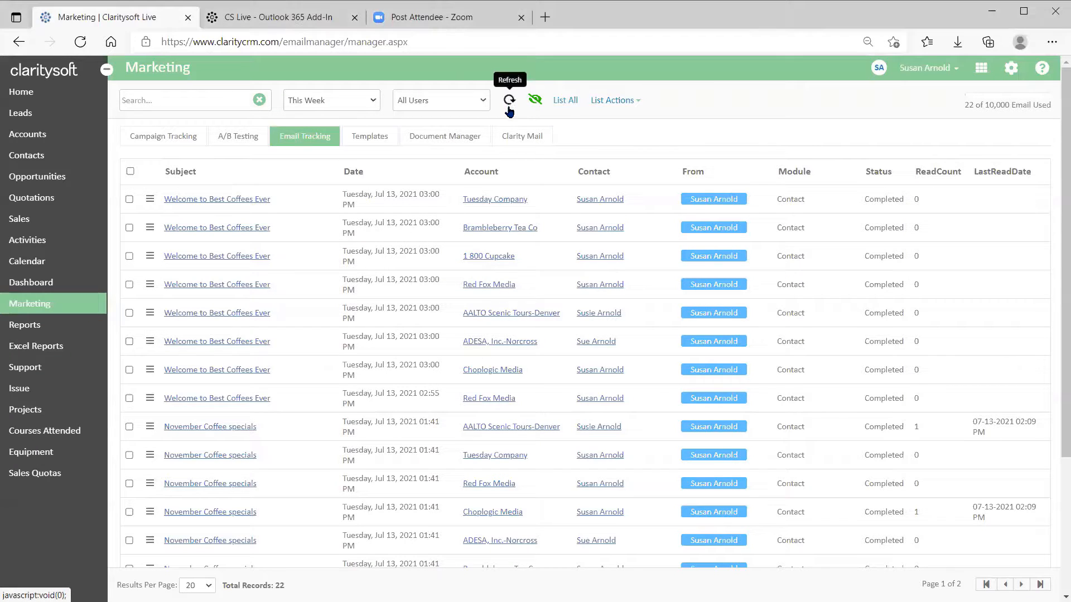
pyautogui.click(508, 103)
pyautogui.click(599, 202)
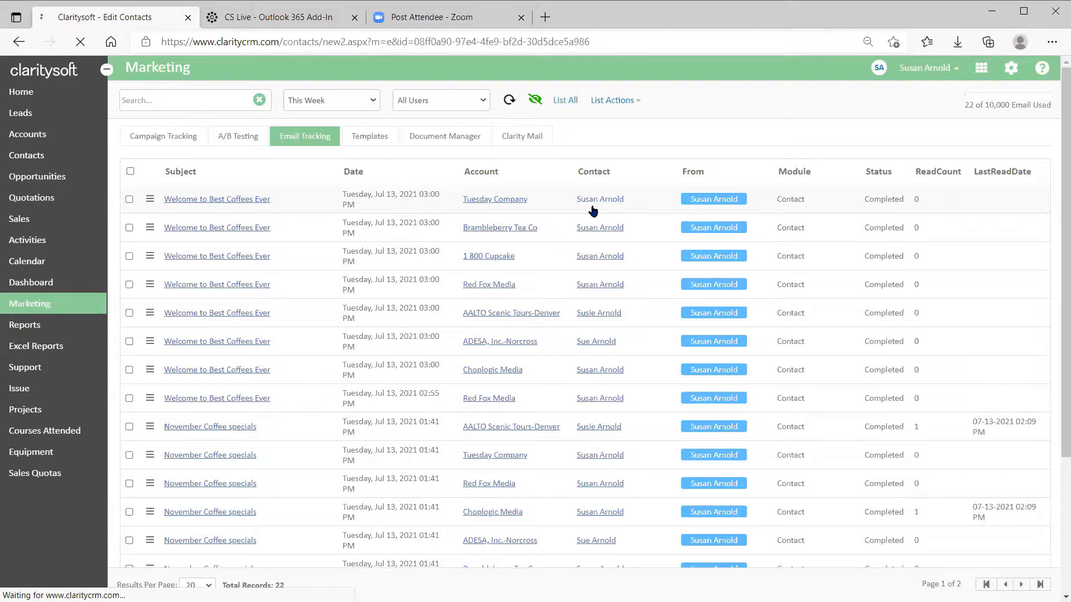